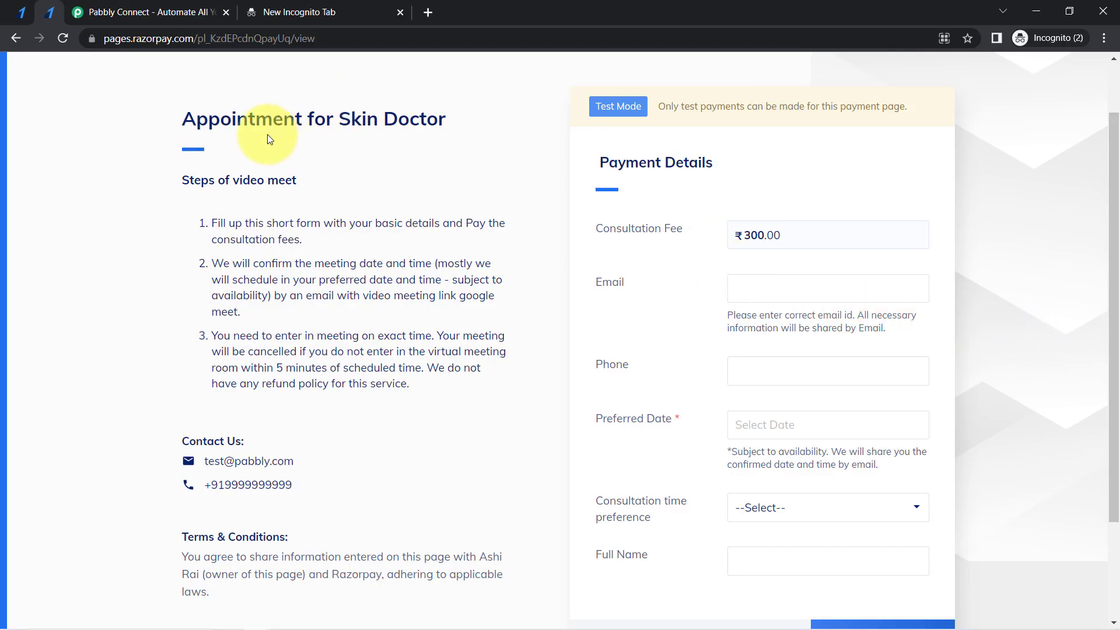
Show the full web address of the 'Appointment for Skin Doctor' ₹300 payment page.
{"action": "left_click", "coordinate": [161, 41]}
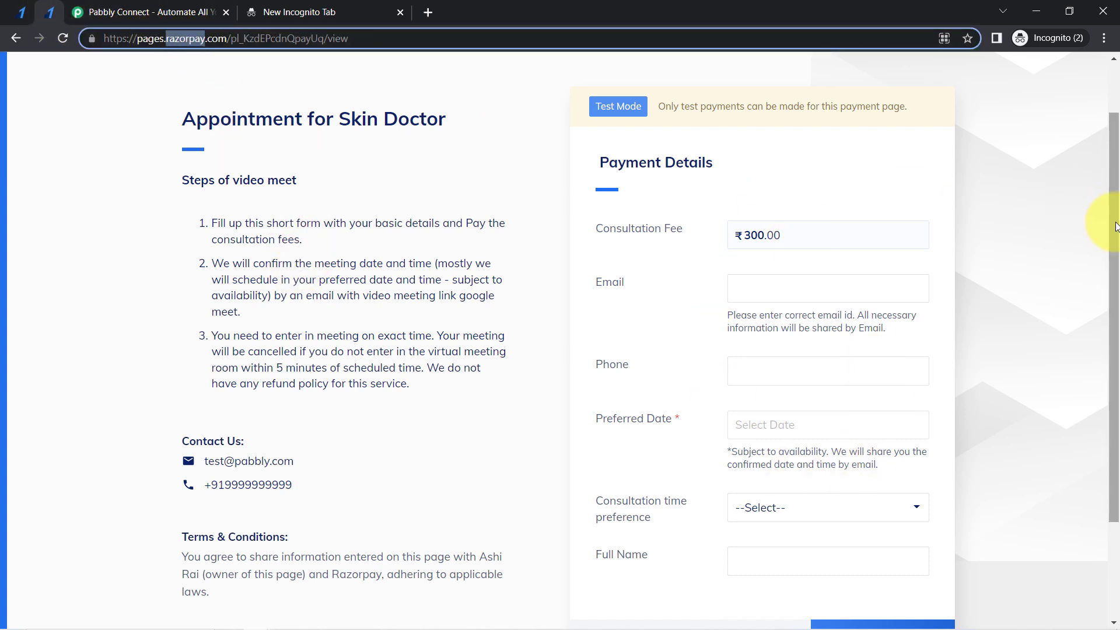
Highlight the 'Appointment for Skin Doctor' heading, then switch to the Pabbly Connect homepage tab.
{"action": "left_click_drag", "start_coordinate": [1115, 226], "coordinate": [1114, 251]}
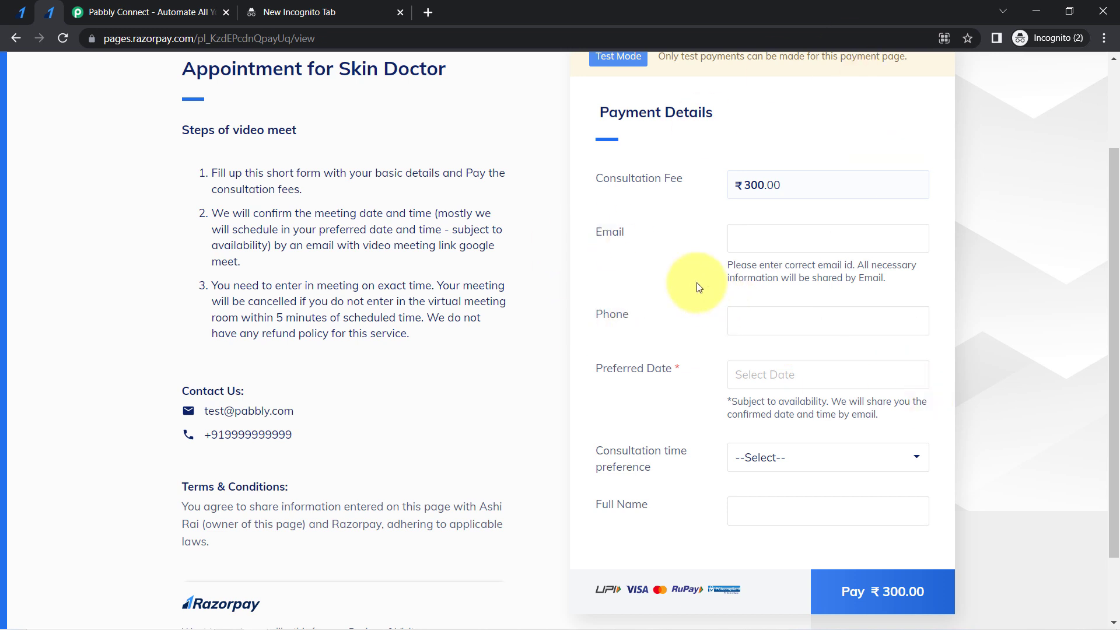
{"action": "left_click_drag", "start_coordinate": [205, 73], "coordinate": [274, 74]}
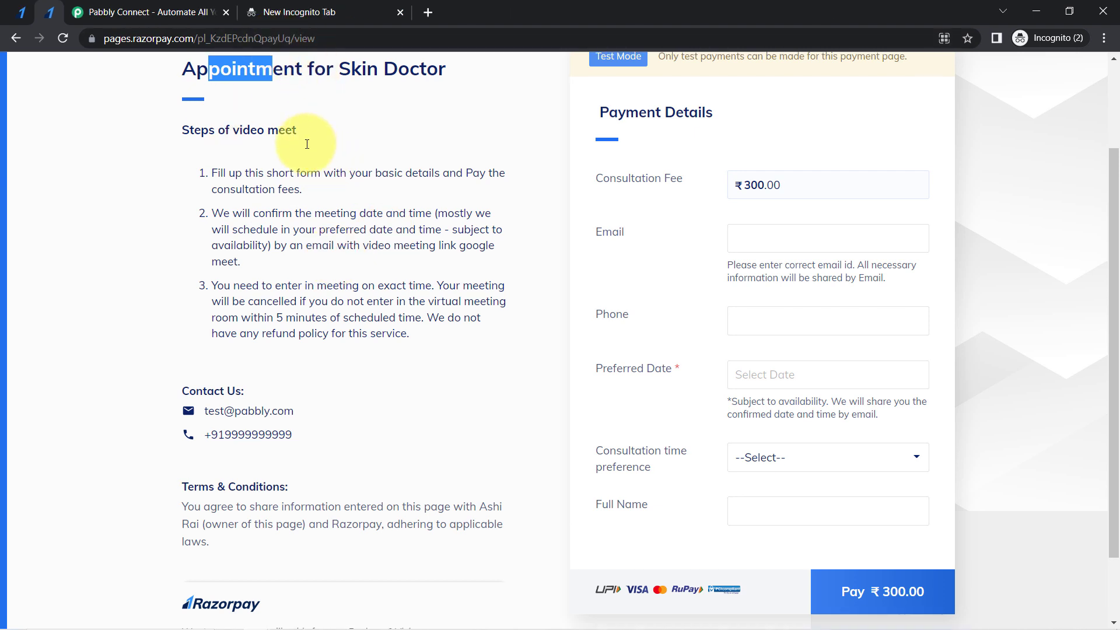
{"action": "left_click", "coordinate": [196, 107]}
{"action": "left_click_drag", "start_coordinate": [186, 73], "coordinate": [283, 69]}
{"action": "double_click", "coordinate": [153, 43]}
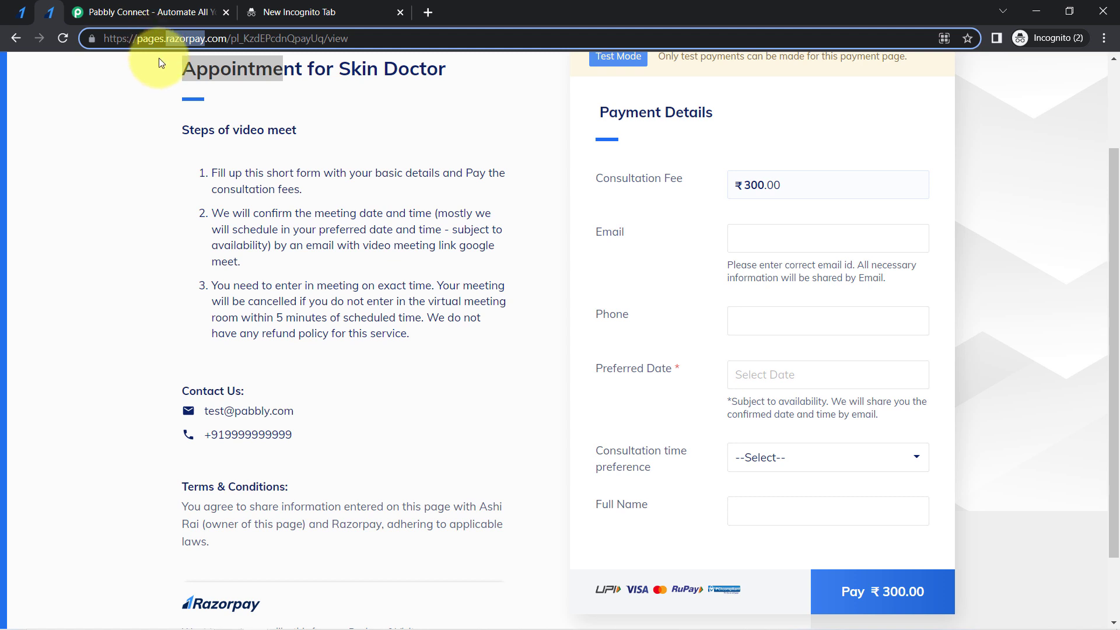
{"action": "left_click", "coordinate": [140, 12]}
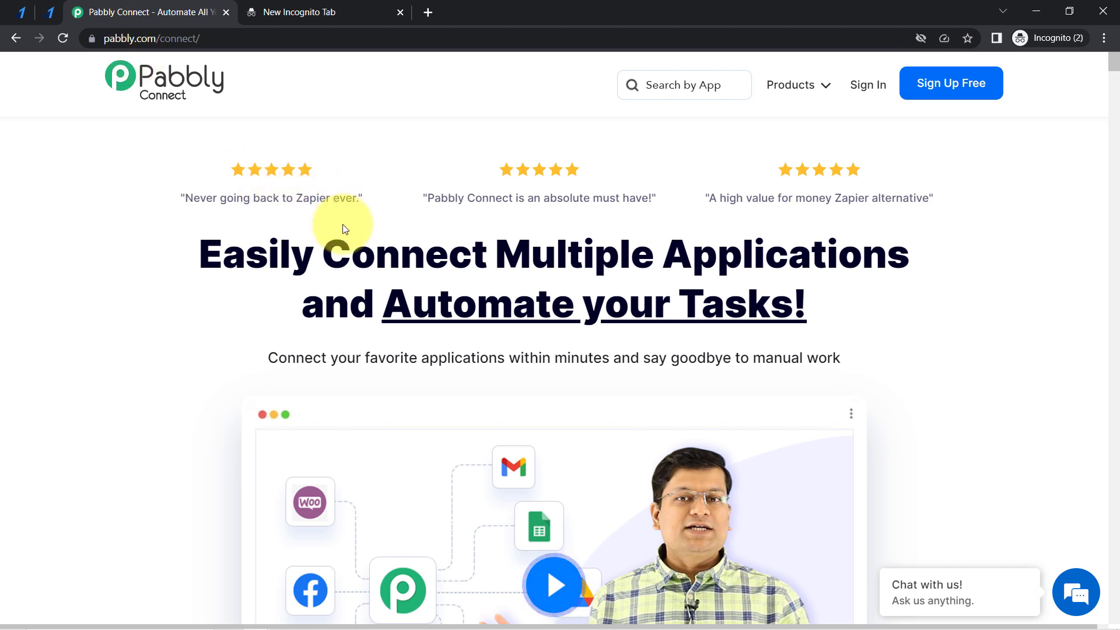
Highlight the homepage headline and web address, then go to the Pabbly Accounts All Apps page.
{"action": "left_click_drag", "start_coordinate": [334, 248], "coordinate": [806, 305]}
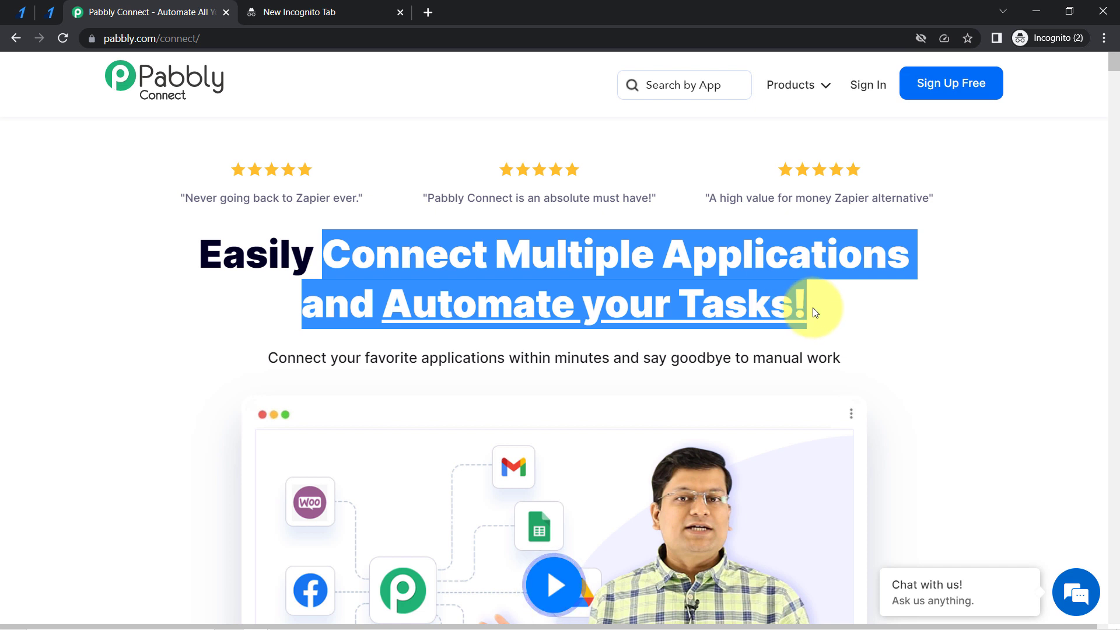
{"action": "left_click", "coordinate": [133, 33]}
{"action": "left_click_drag", "start_coordinate": [257, 38], "coordinate": [186, 41]}
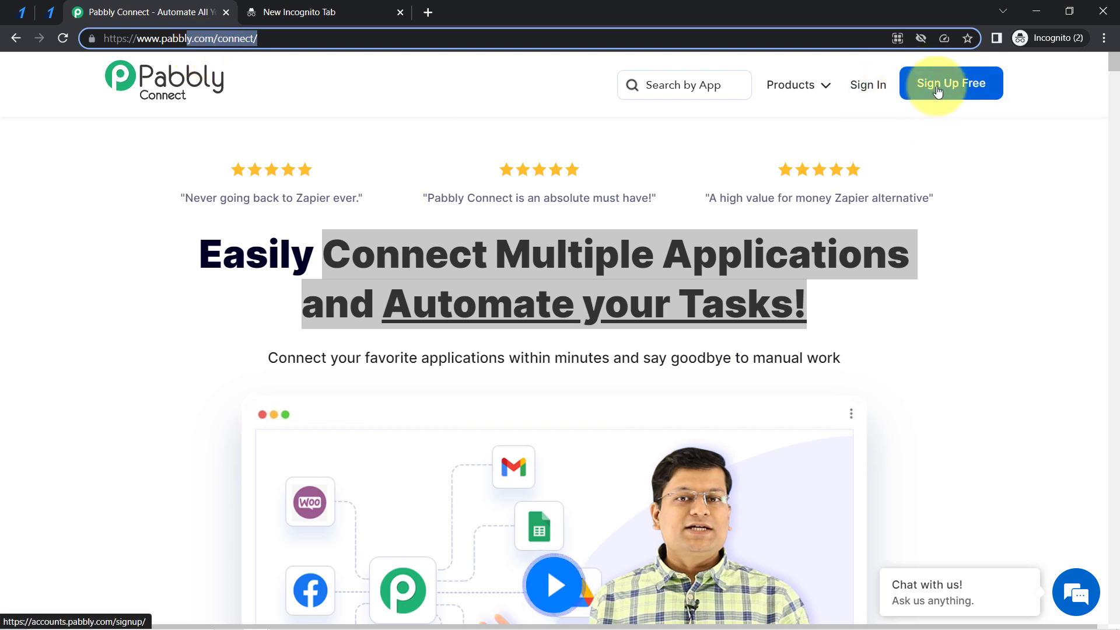
{"action": "left_click", "coordinate": [866, 92]}
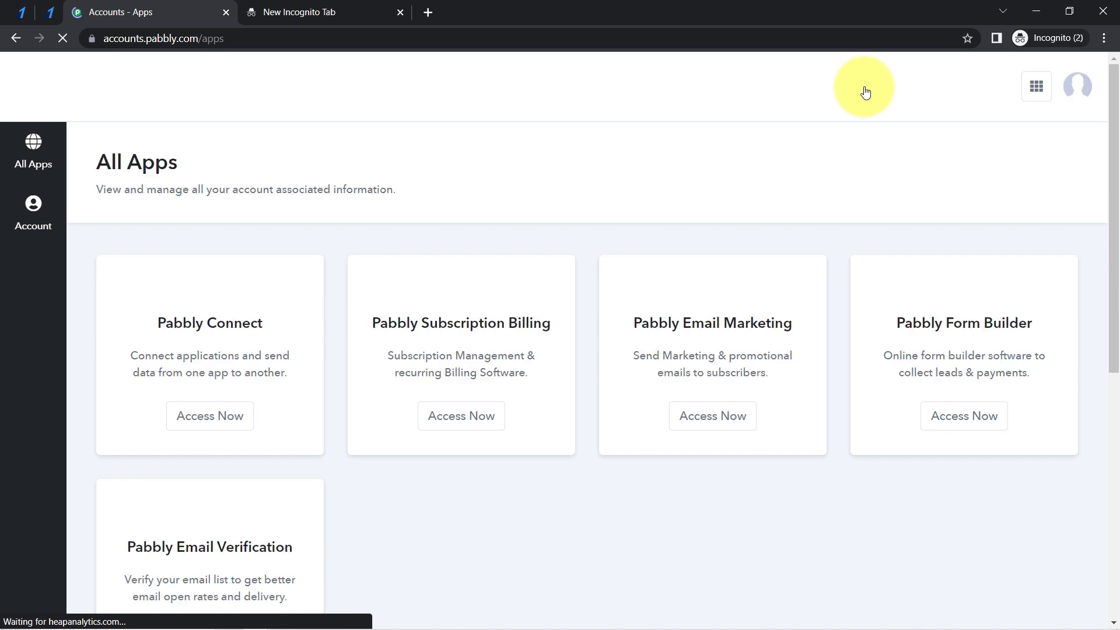
Open the Pabbly Connect dashboard from All Apps and zoom it to 110%.
{"action": "left_click", "coordinate": [182, 428]}
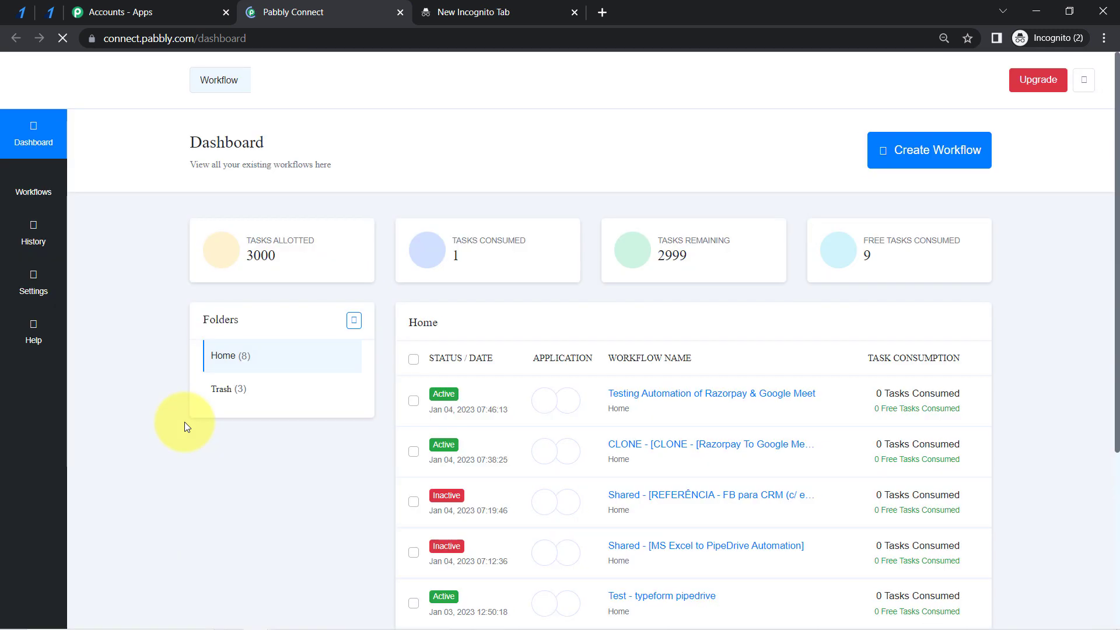
{"action": "left_click", "coordinate": [1104, 38]}
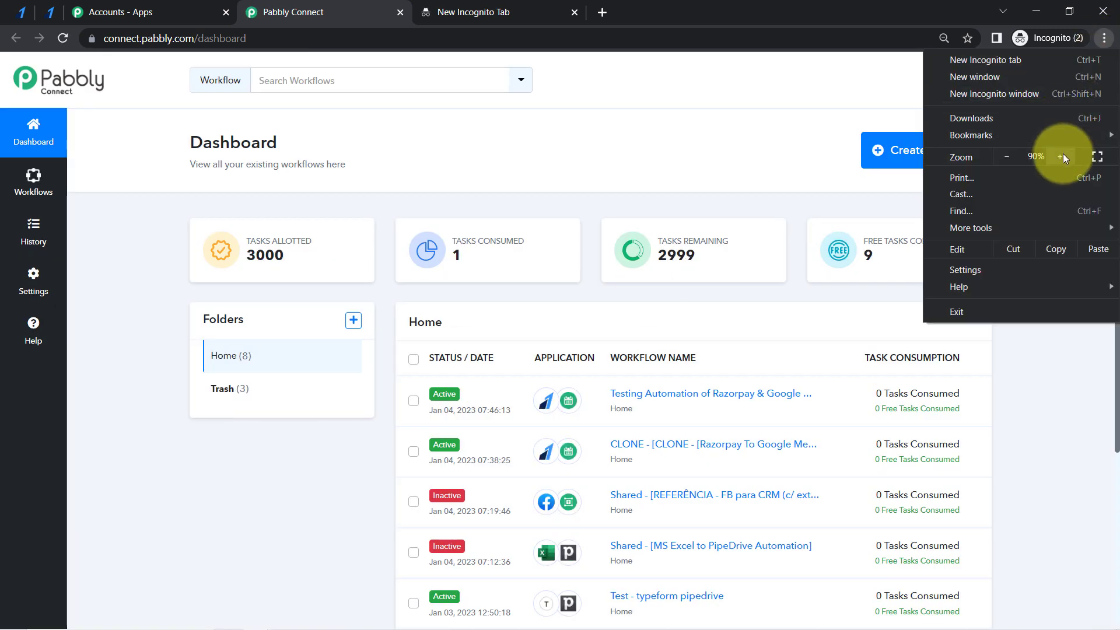
{"action": "left_click", "coordinate": [1062, 156]}
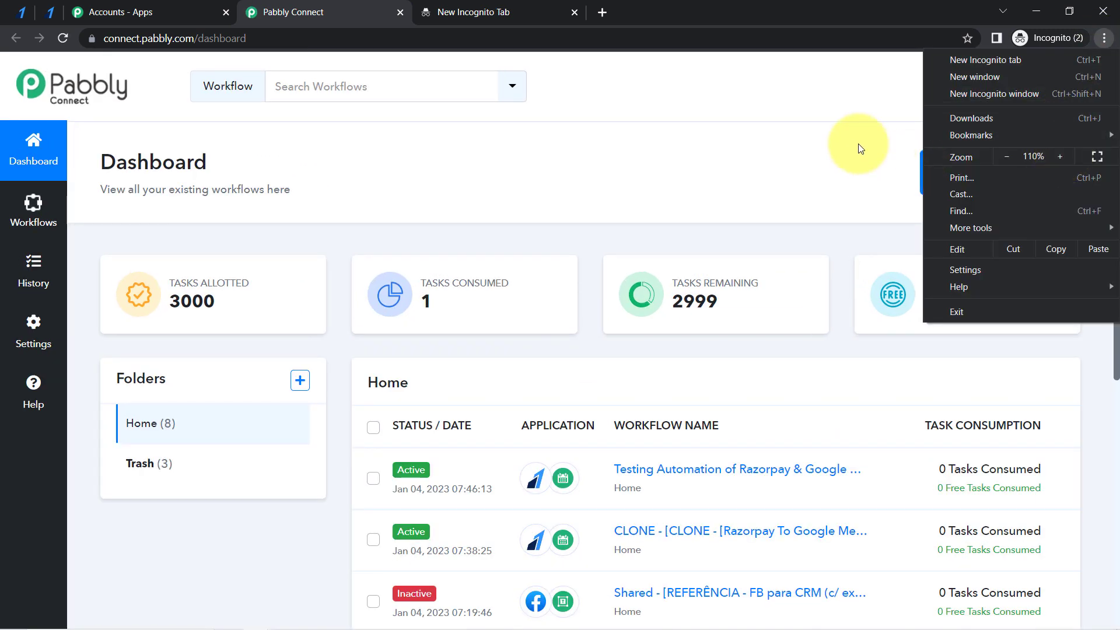
{"action": "left_click", "coordinate": [867, 149]}
{"action": "left_click_drag", "start_coordinate": [75, 170], "coordinate": [275, 180]}
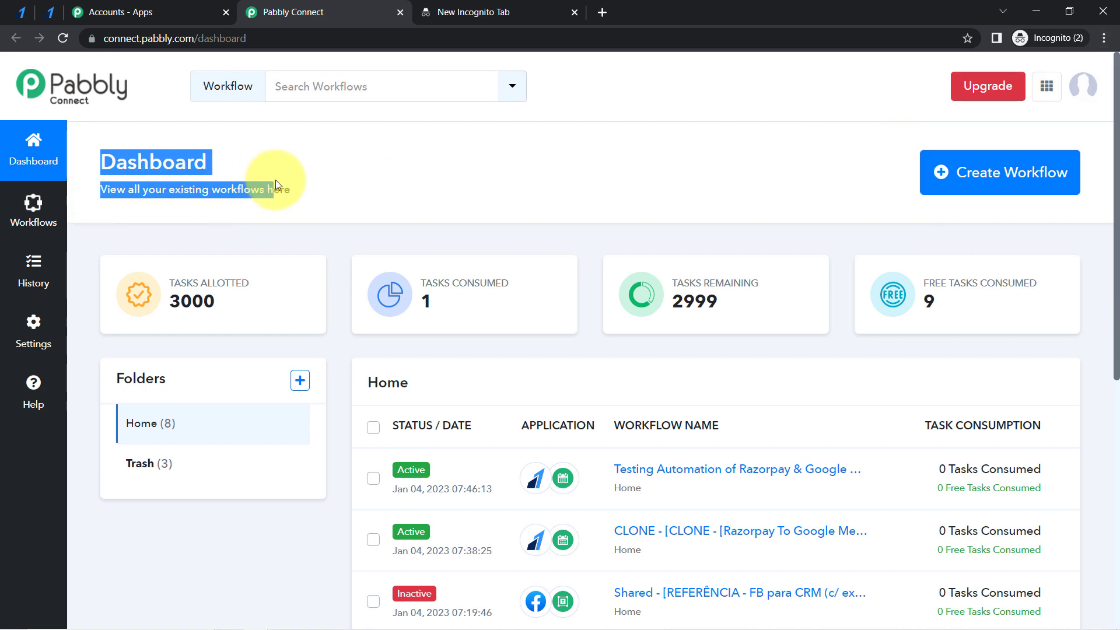
Name a new workflow 'Schedule a Meeting in Google Meet on Receiving the Payment in Razorpay'.
{"action": "left_click", "coordinate": [986, 173]}
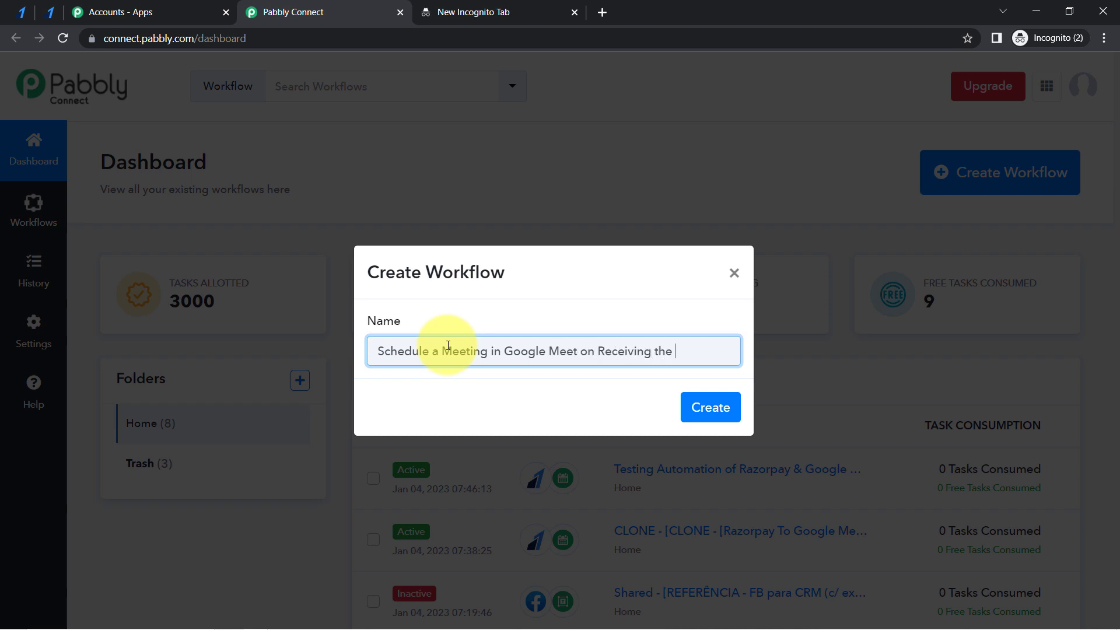
{"action": "type", "text": "t in"}
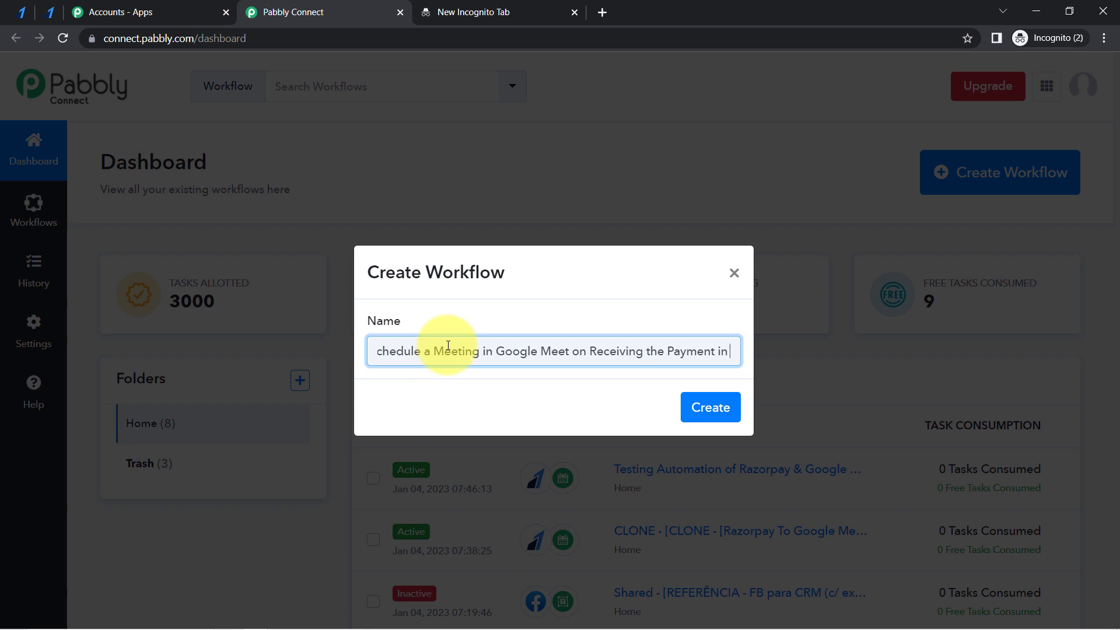
{"action": "type", "text": " Razorpay"}
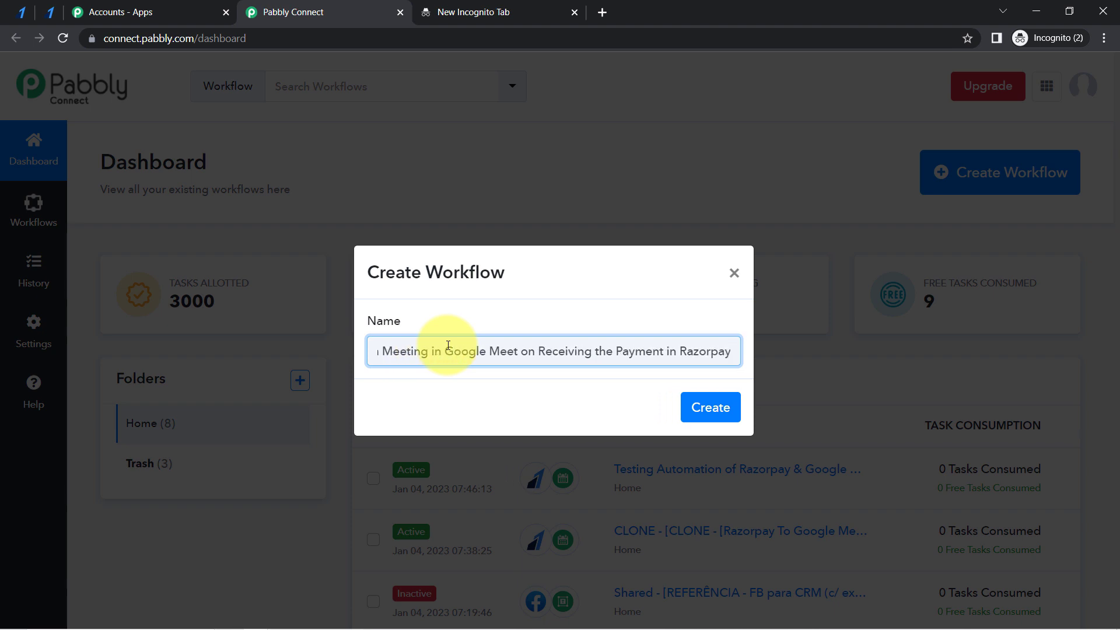
{"action": "double_click", "coordinate": [444, 353]}
{"action": "left_click_drag", "start_coordinate": [539, 351], "coordinate": [764, 357]}
{"action": "left_click", "coordinate": [389, 352]}
Create the workflow and review its trigger and action steps and title.
{"action": "left_click", "coordinate": [716, 352]}
{"action": "left_click", "coordinate": [712, 407]}
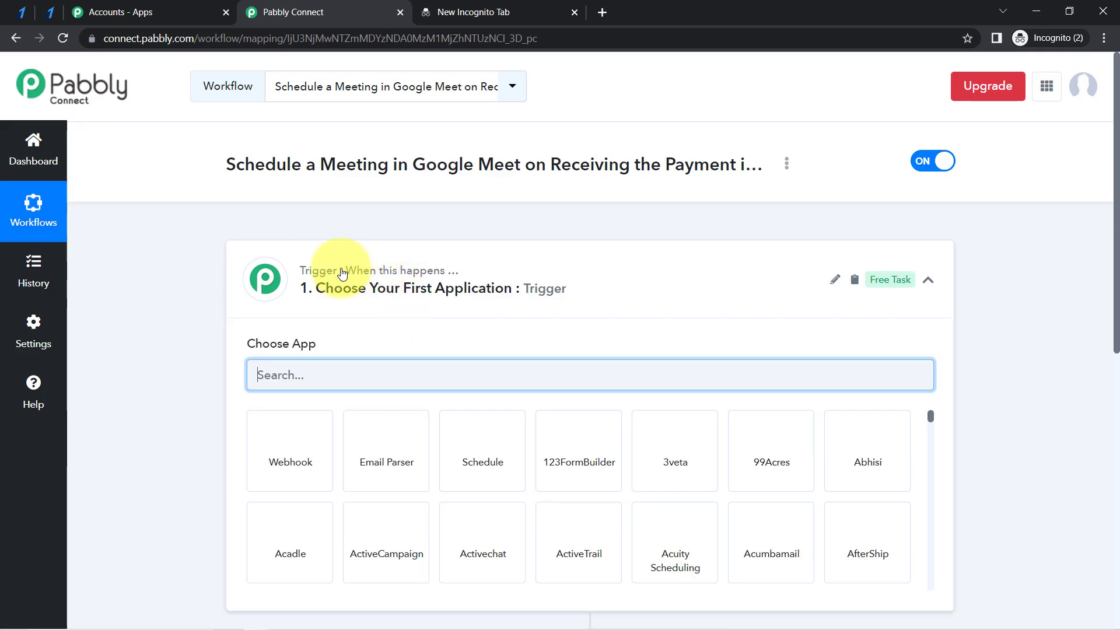
{"action": "left_click", "coordinate": [338, 270]}
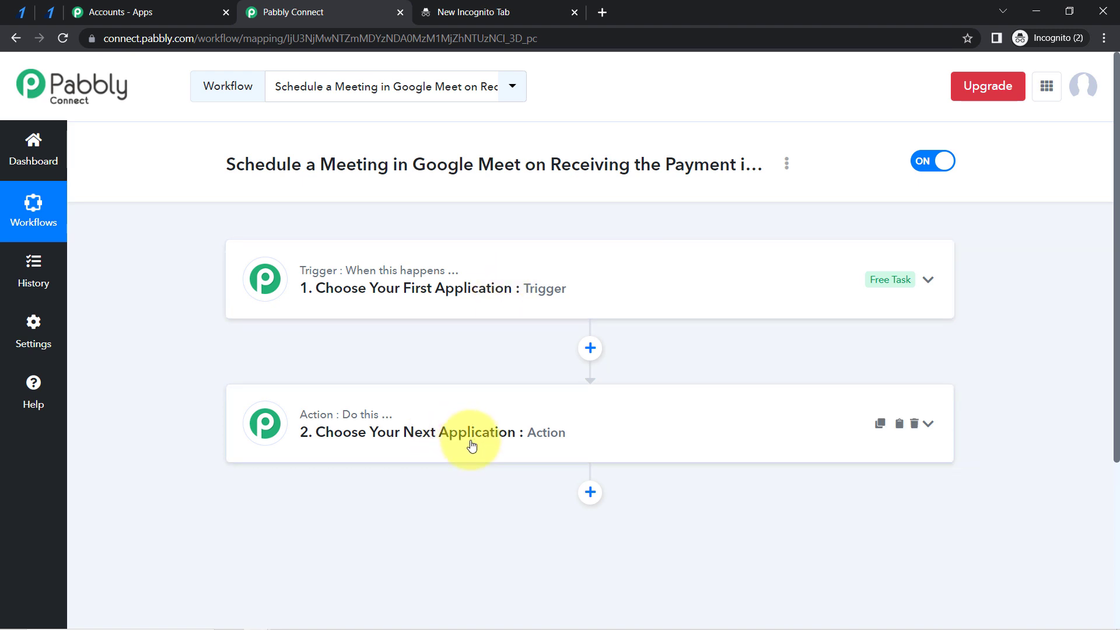
{"action": "left_click_drag", "start_coordinate": [302, 166], "coordinate": [615, 158]}
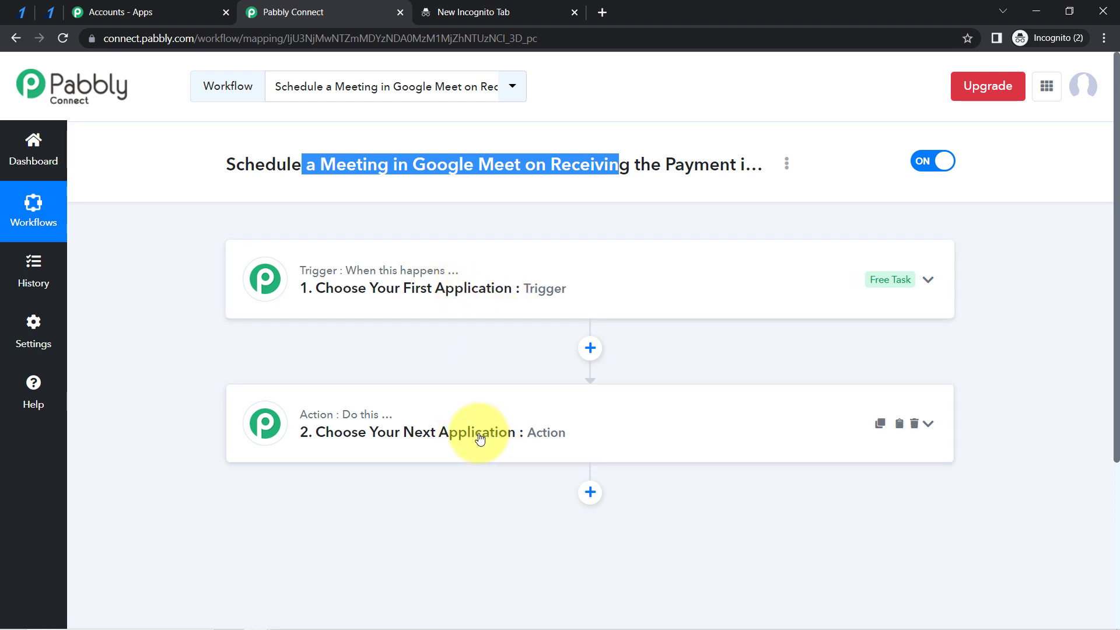
Set the trigger app to Razorpay with the Payment Captured event.
{"action": "left_click", "coordinate": [415, 292]}
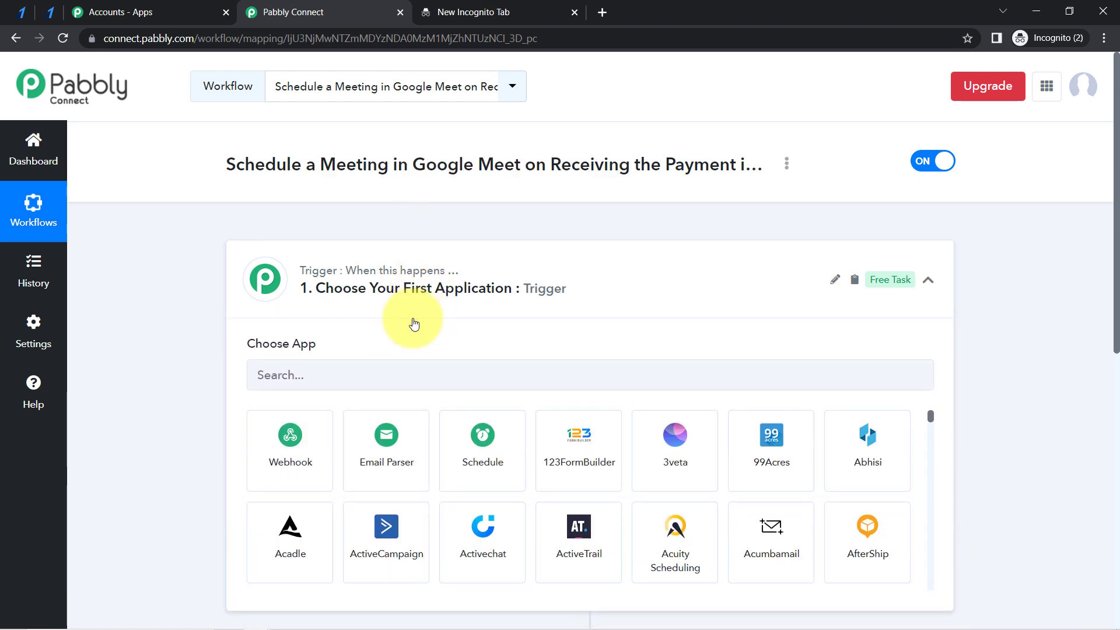
{"action": "left_click", "coordinate": [325, 385]}
{"action": "type", "text": "r"}
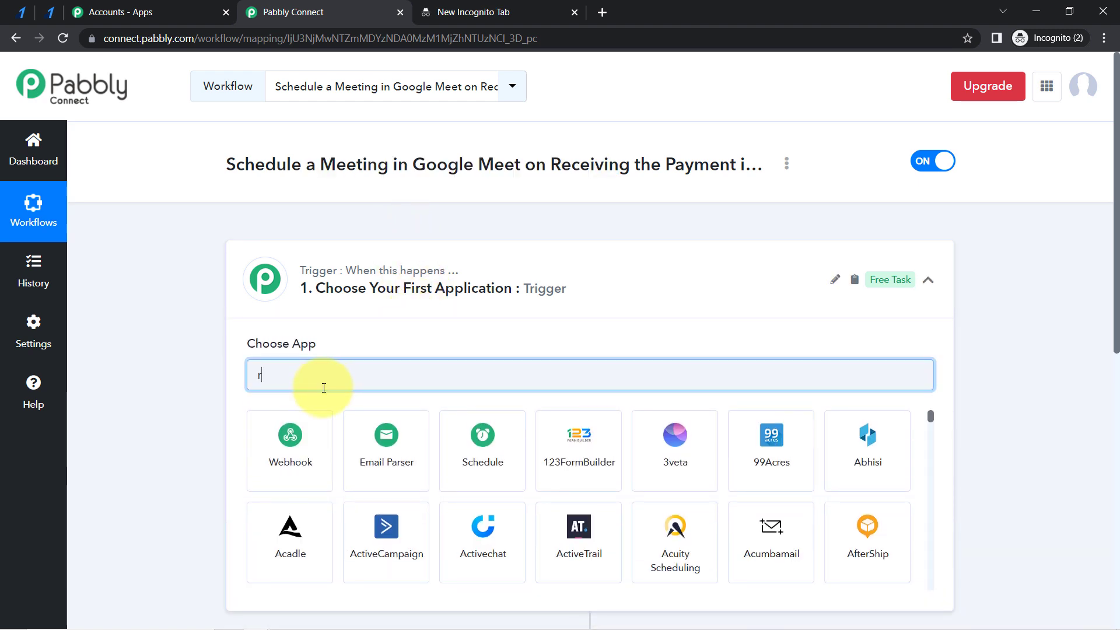
{"action": "type", "text": "azorp"}
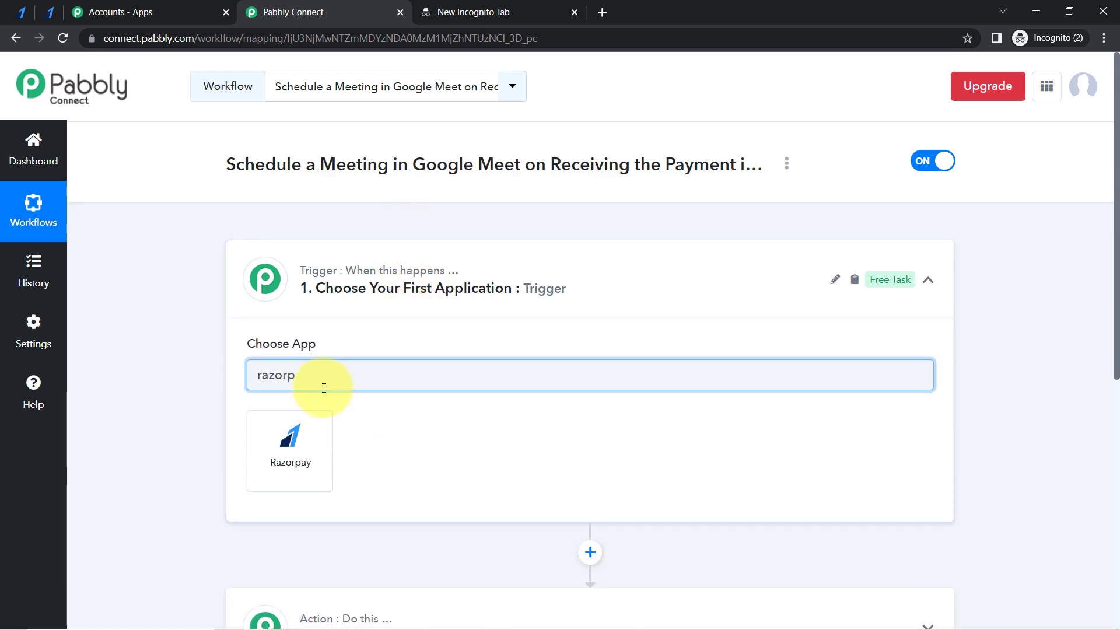
{"action": "left_click", "coordinate": [306, 440]}
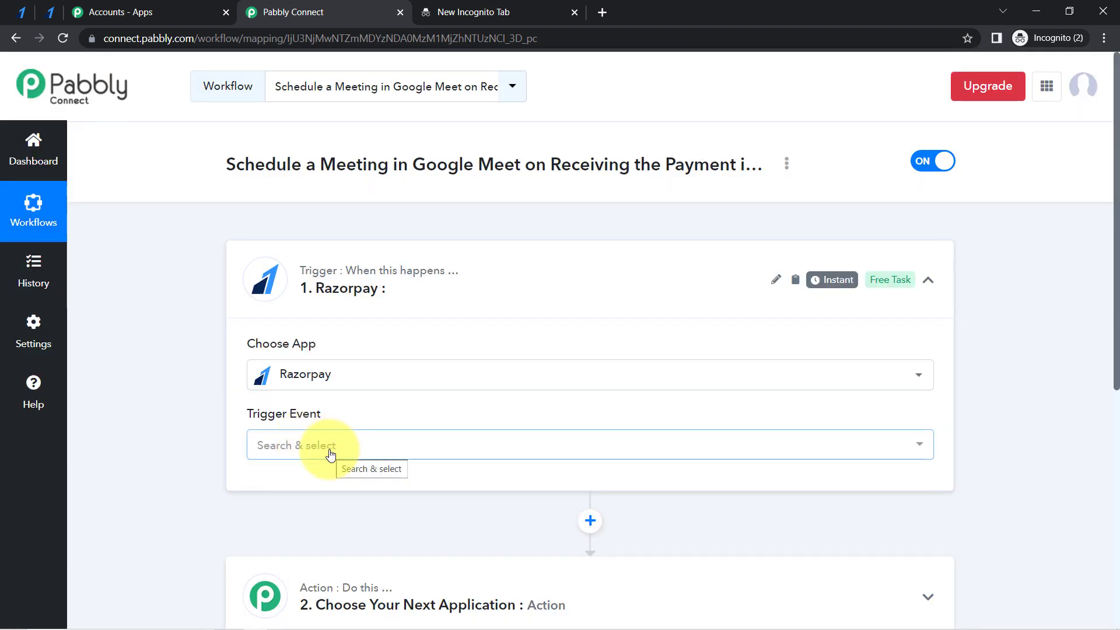
{"action": "left_click", "coordinate": [330, 455]}
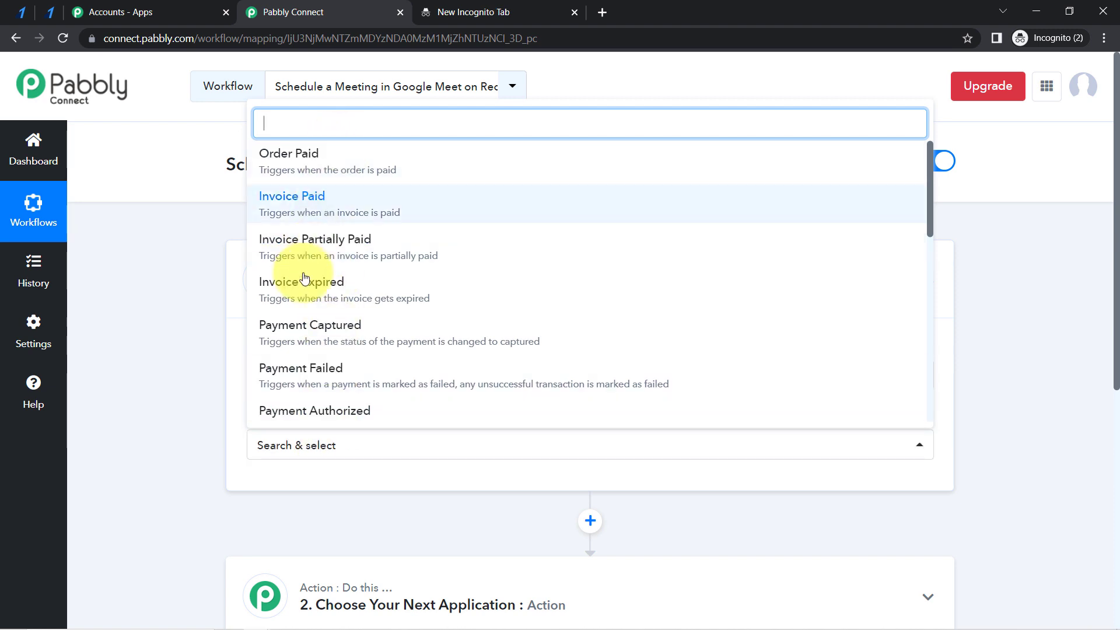
{"action": "left_click", "coordinate": [282, 344]}
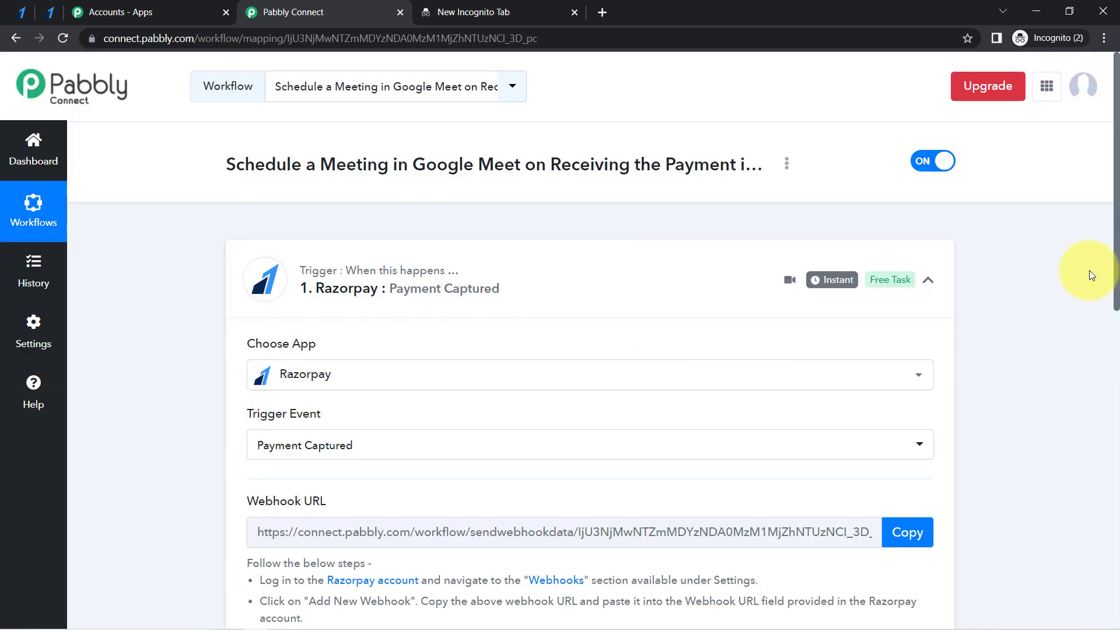
Review the webhook setup instructions, then copy the webhook URL to start capturing responses.
{"action": "scroll", "coordinate": [1117, 275], "scroll_direction": "down", "scroll_amount": 3}
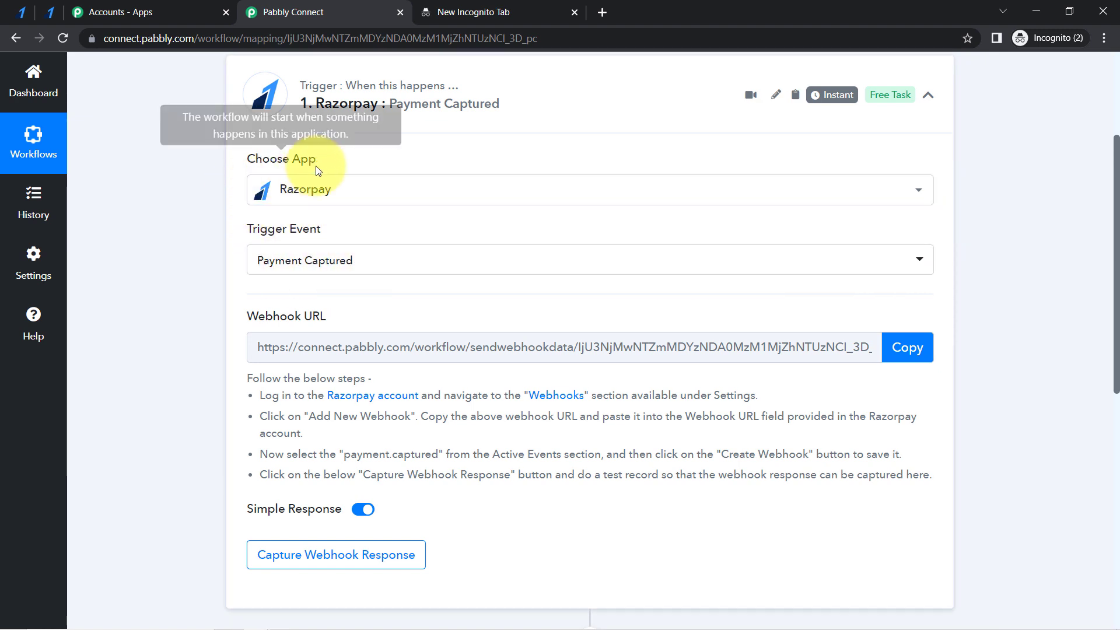
{"action": "left_click_drag", "start_coordinate": [248, 315], "coordinate": [320, 316]}
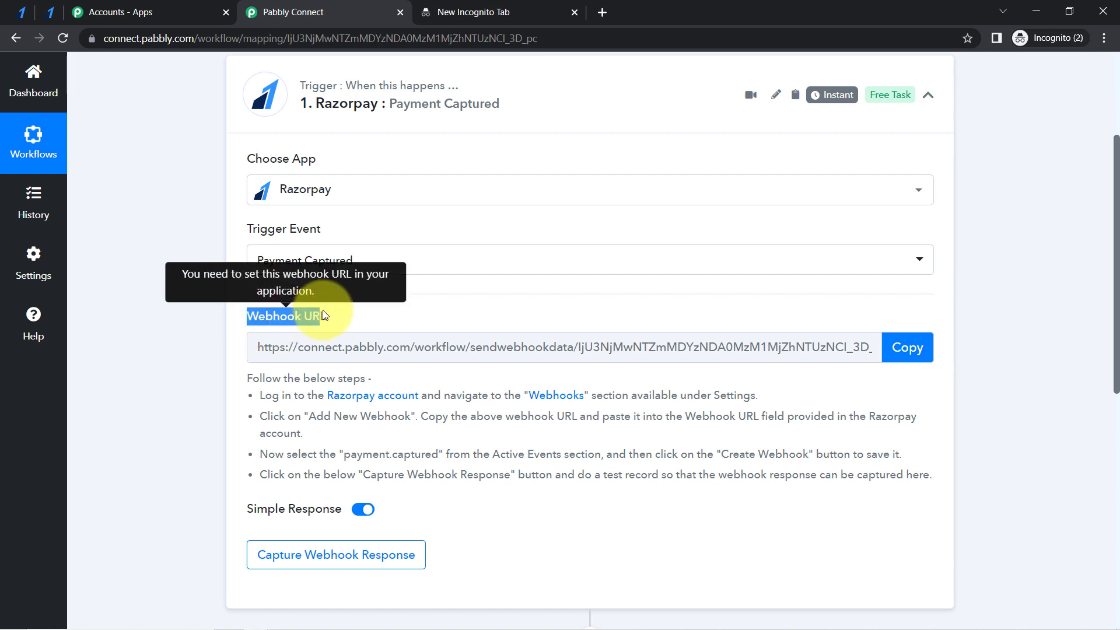
{"action": "left_click_drag", "start_coordinate": [253, 378], "coordinate": [558, 468]}
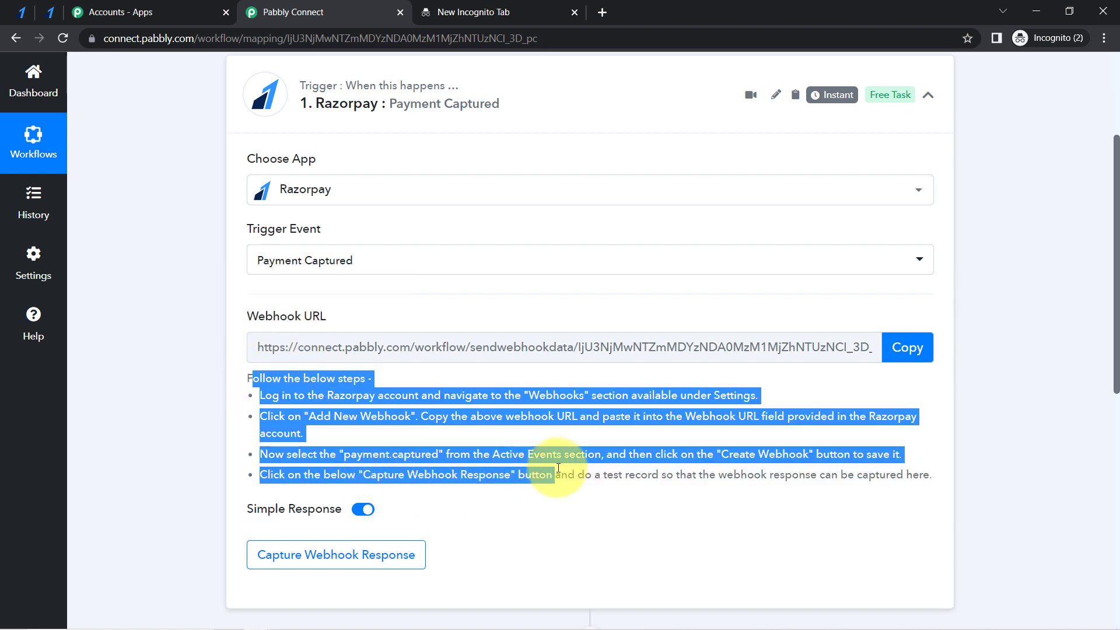
{"action": "left_click", "coordinate": [555, 469]}
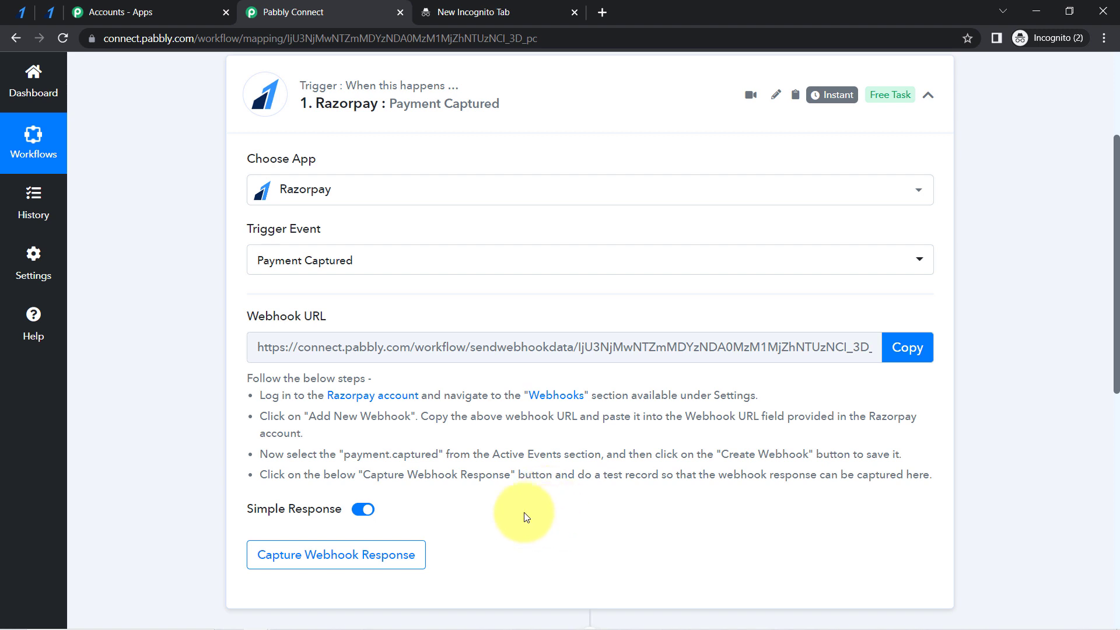
{"action": "left_click_drag", "start_coordinate": [271, 376], "coordinate": [534, 474]}
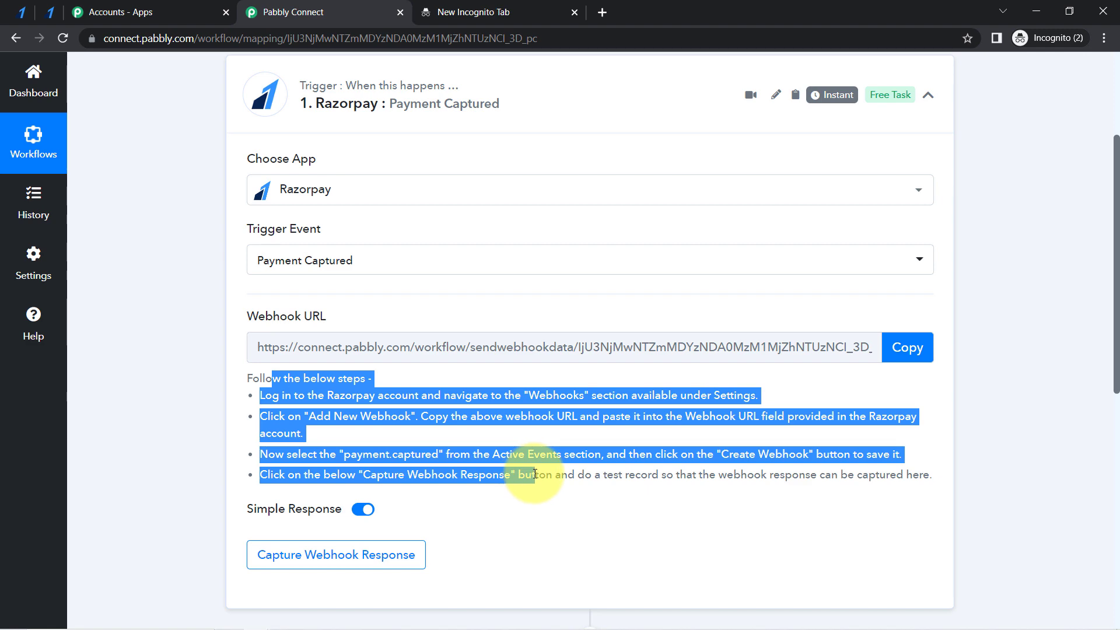
{"action": "left_click", "coordinate": [908, 347]}
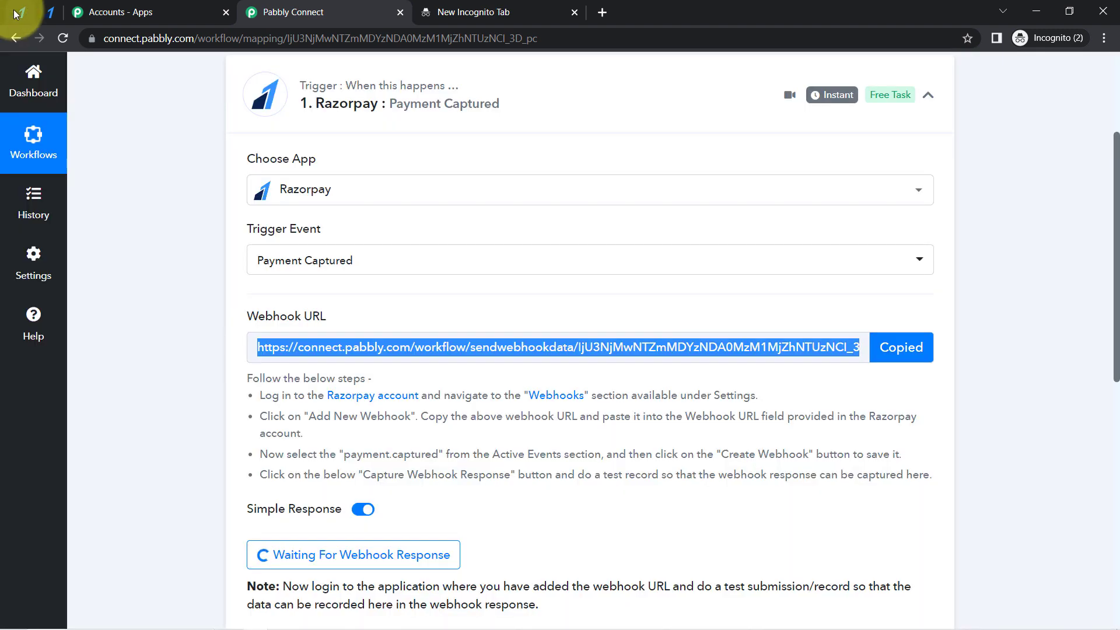
In the Razorpay dashboard, add a new webhook under Settings > Webhooks and paste the Pabbly URL.
{"action": "left_click", "coordinate": [18, 12]}
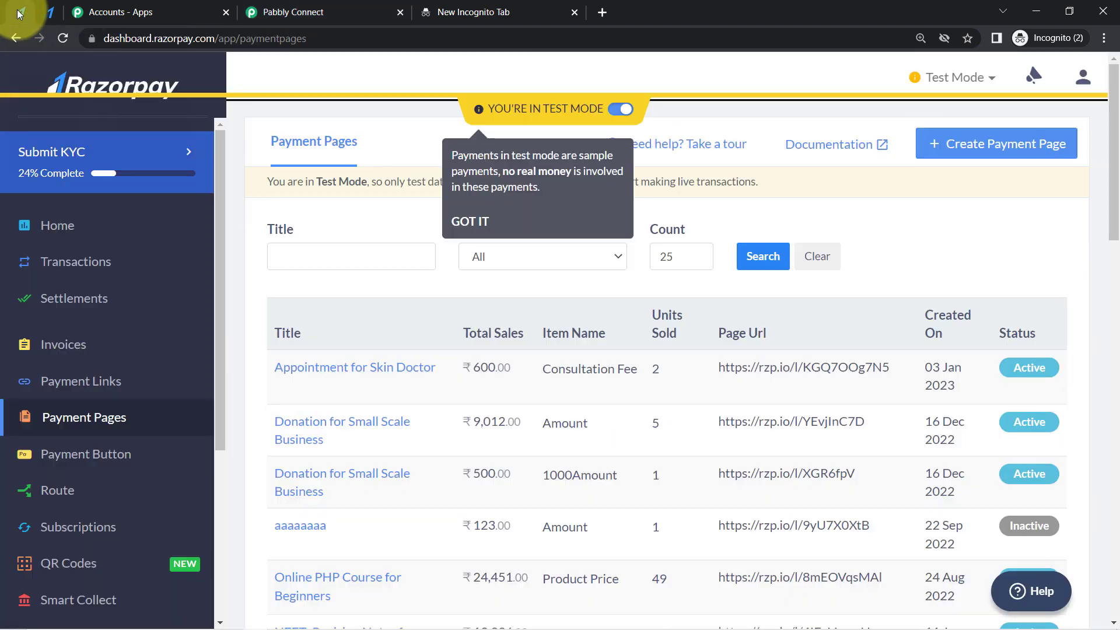
{"action": "scroll", "coordinate": [45, 413], "scroll_direction": "down", "scroll_amount": 2}
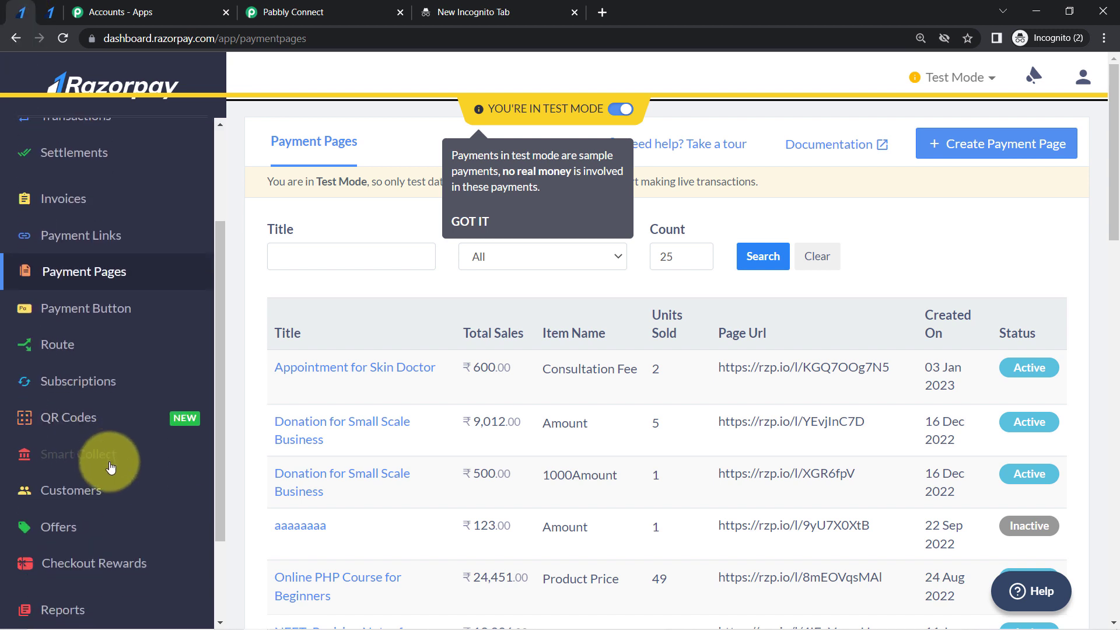
{"action": "scroll", "coordinate": [204, 514], "scroll_direction": "up", "scroll_amount": 1}
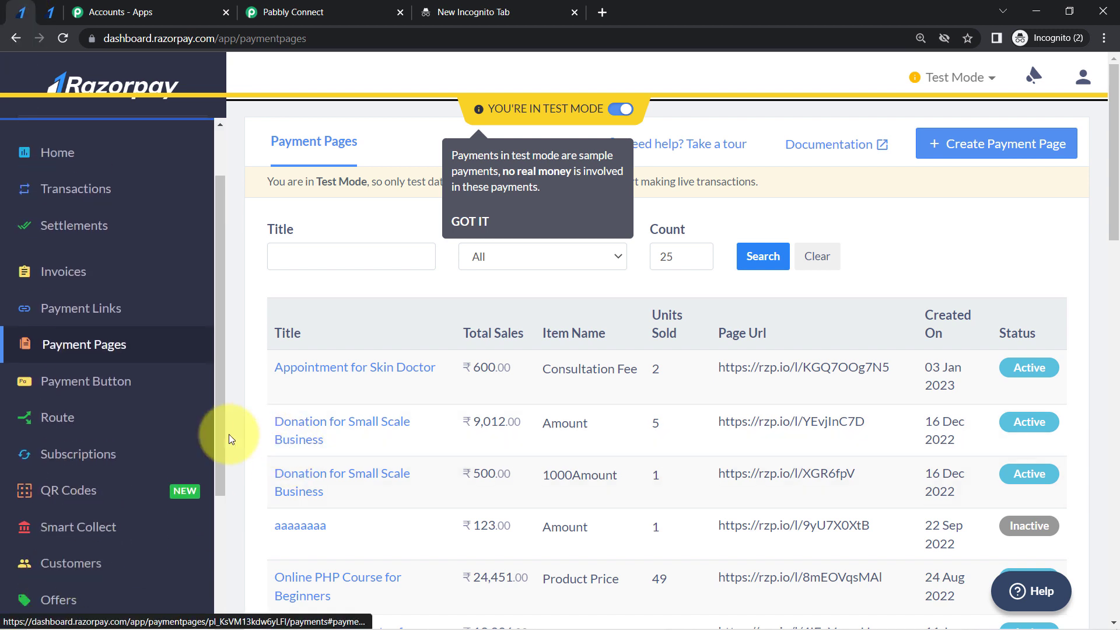
{"action": "scroll", "coordinate": [221, 438], "scroll_direction": "down", "scroll_amount": 3}
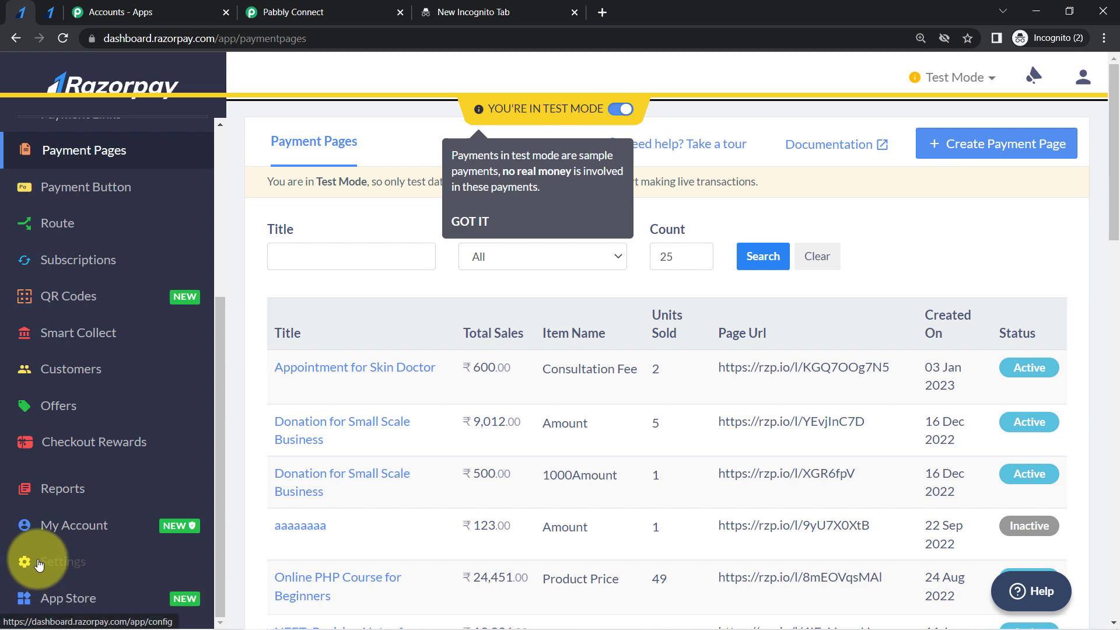
{"action": "left_click", "coordinate": [39, 562]}
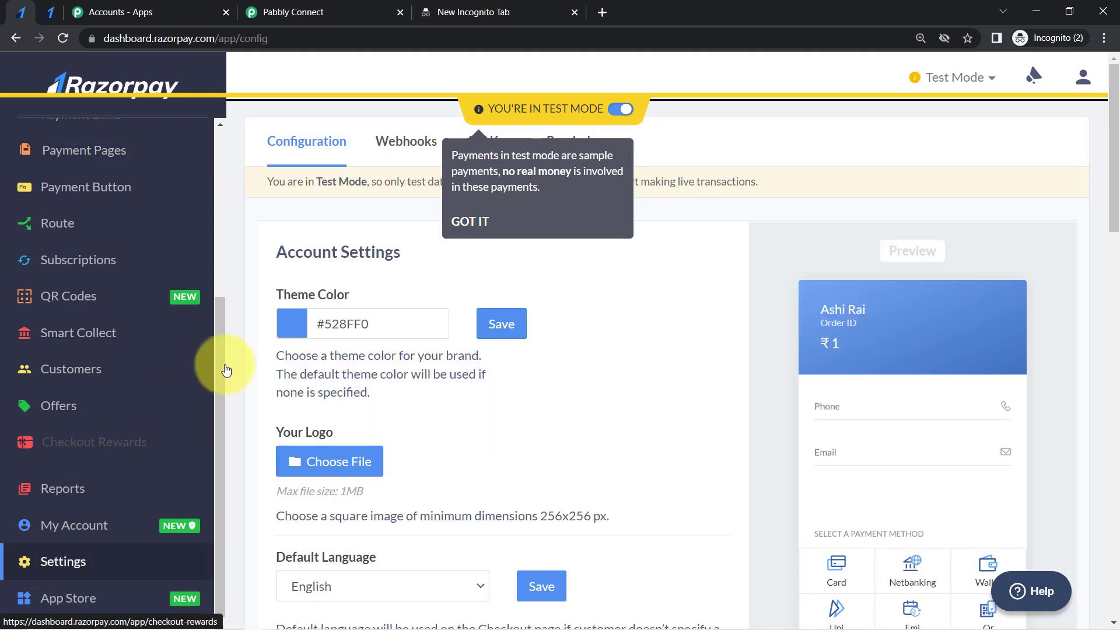
{"action": "left_click", "coordinate": [387, 142]}
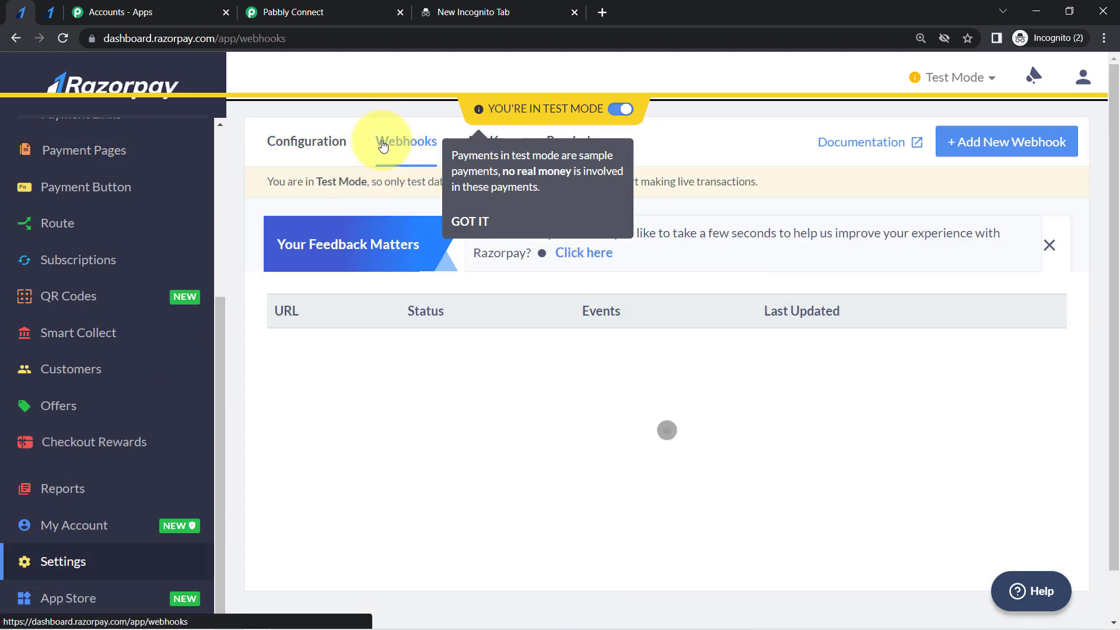
{"action": "left_click", "coordinate": [992, 144]}
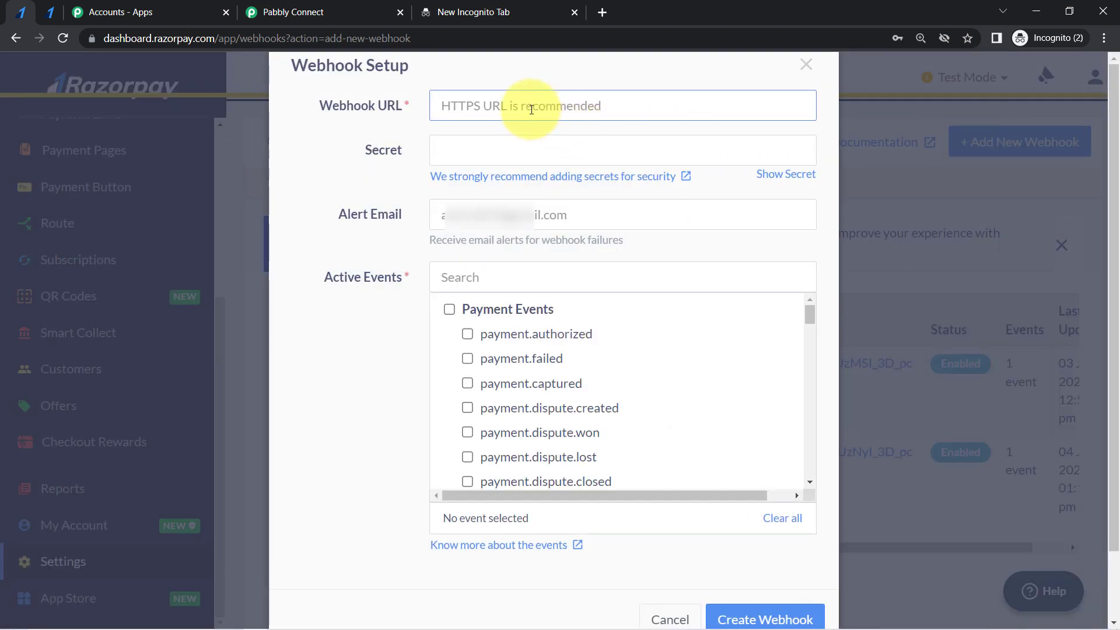
{"action": "key", "text": "ctrl+v"}
Cross-check the Pabbly trigger instructions, then save the webhook subscribed to payment.captured.
{"action": "left_click", "coordinate": [309, 11]}
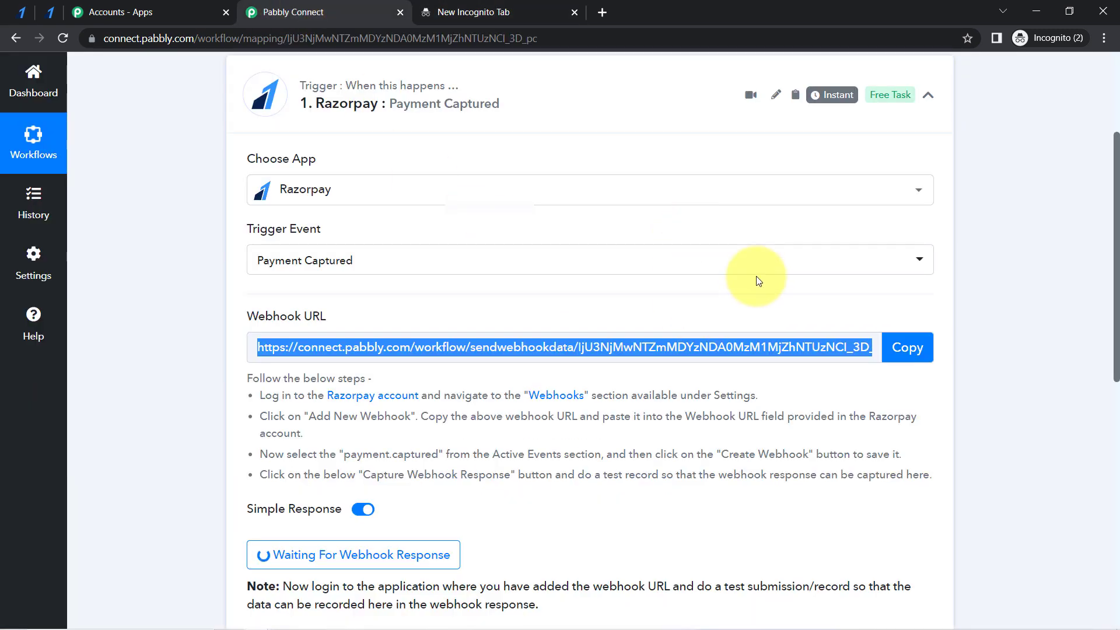
{"action": "left_click", "coordinate": [21, 11]}
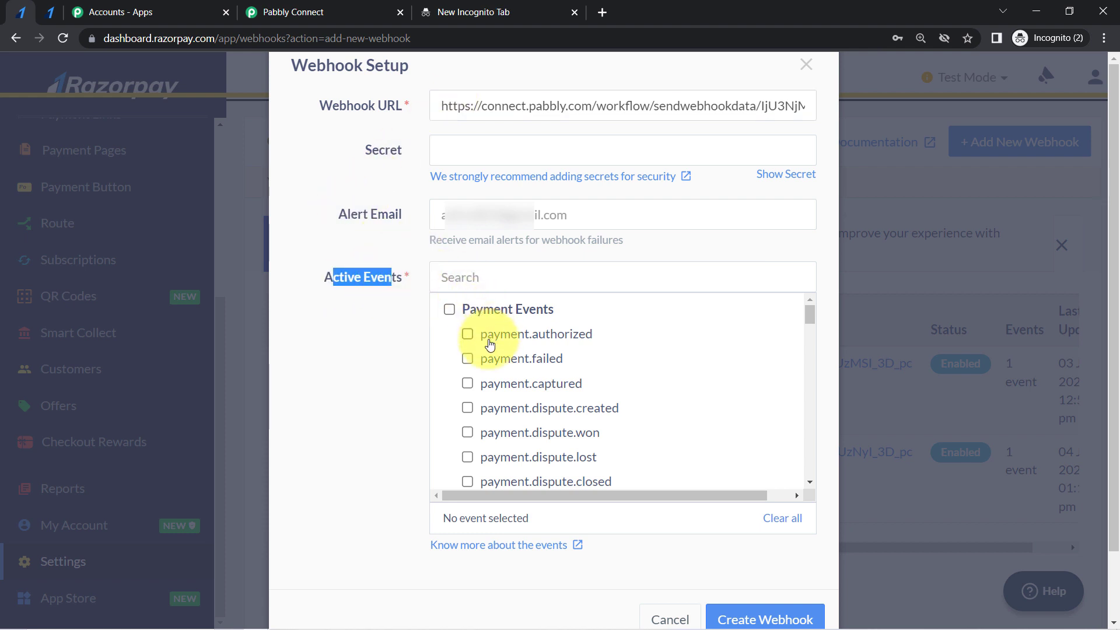
{"action": "left_click", "coordinate": [265, 7]}
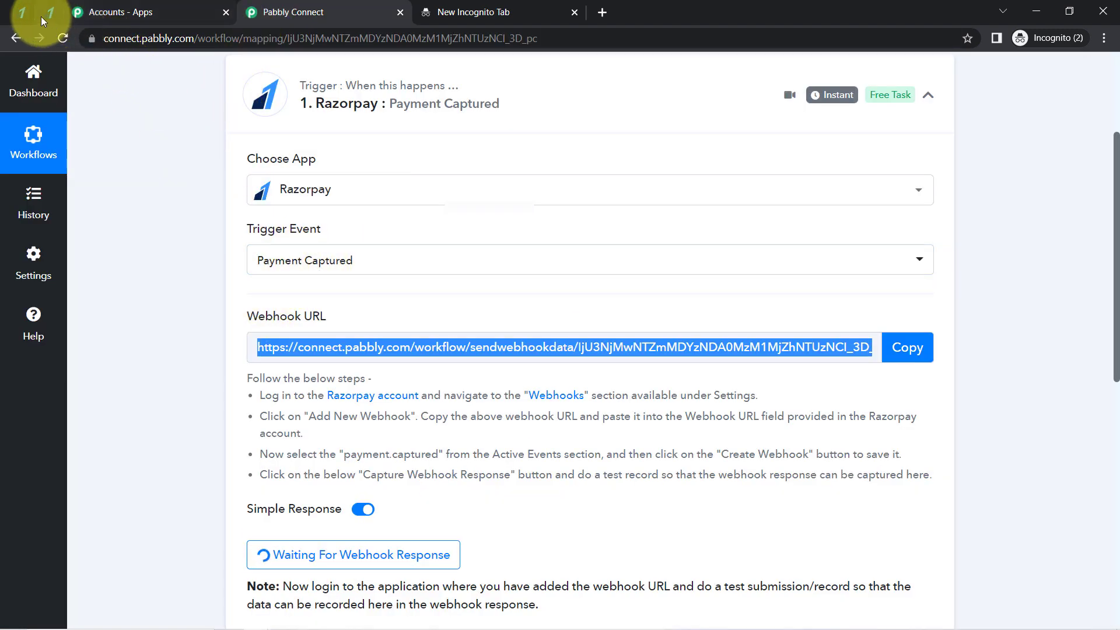
{"action": "left_click", "coordinate": [26, 16]}
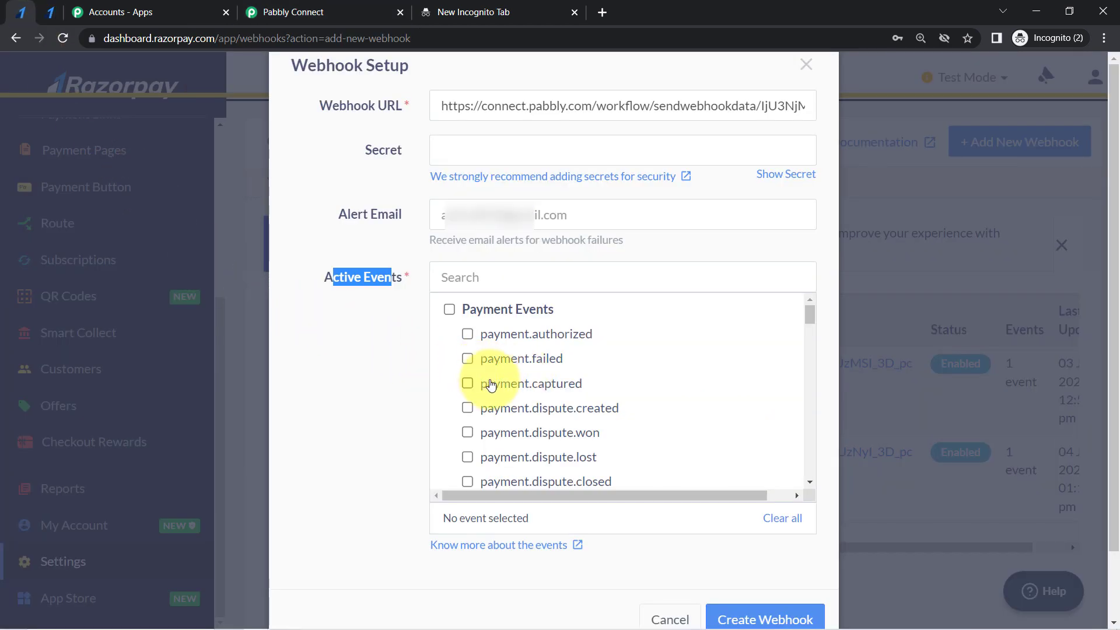
{"action": "left_click", "coordinate": [467, 384]}
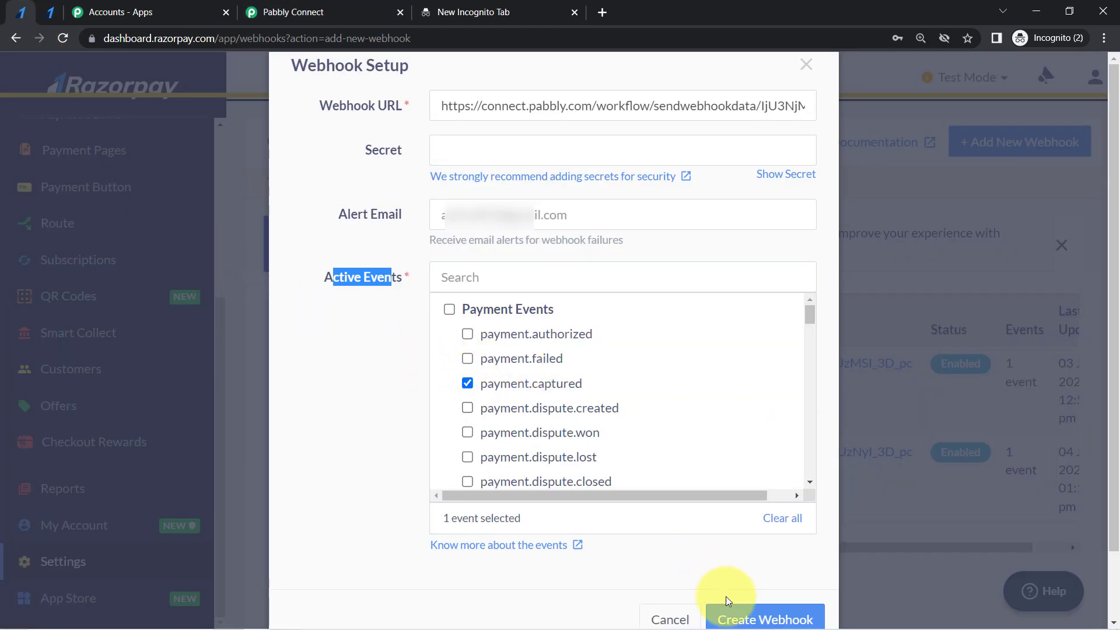
{"action": "left_click", "coordinate": [732, 620]}
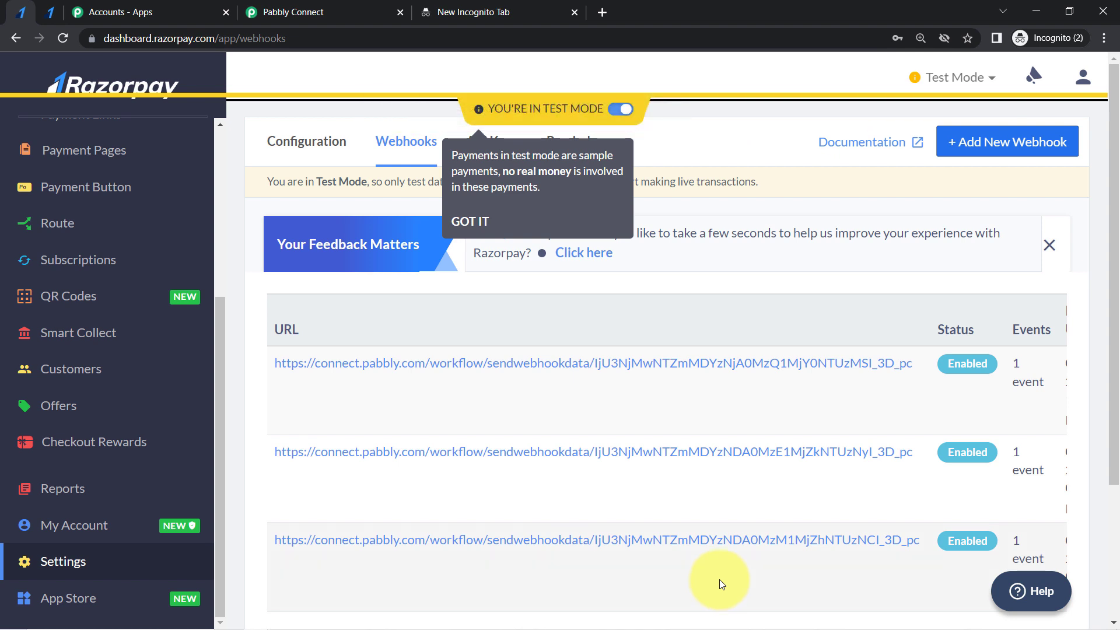
Back in Pabbly Connect, review the test-submission note while the trigger awaits a webhook response.
{"action": "left_click", "coordinate": [324, 12]}
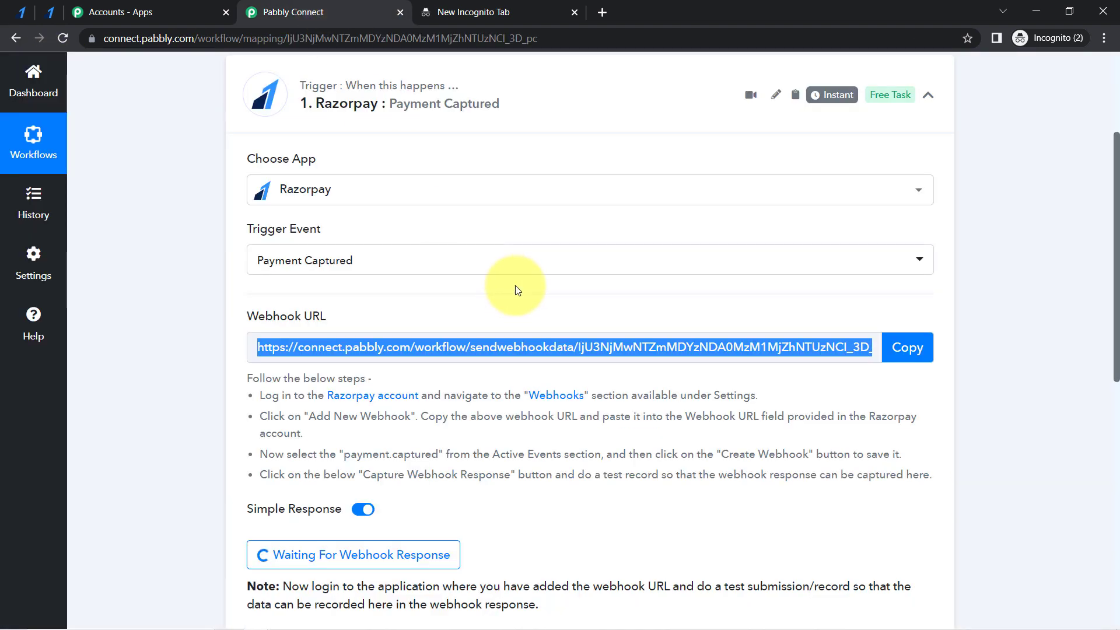
{"action": "left_click_drag", "start_coordinate": [1116, 296], "coordinate": [1116, 358]}
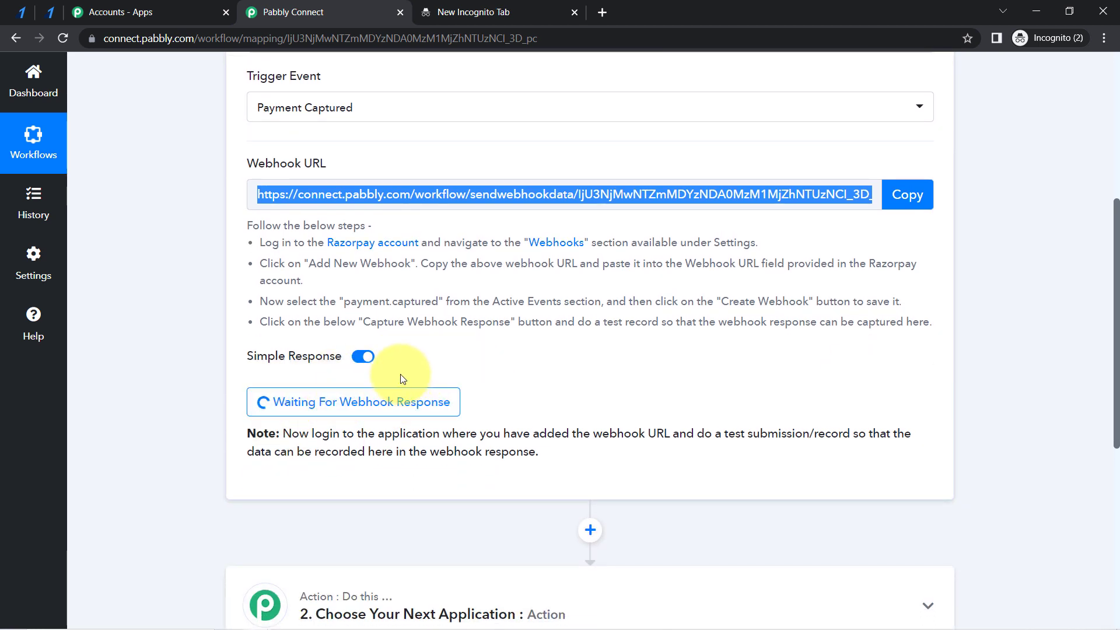
{"action": "left_click_drag", "start_coordinate": [403, 433], "coordinate": [797, 435]}
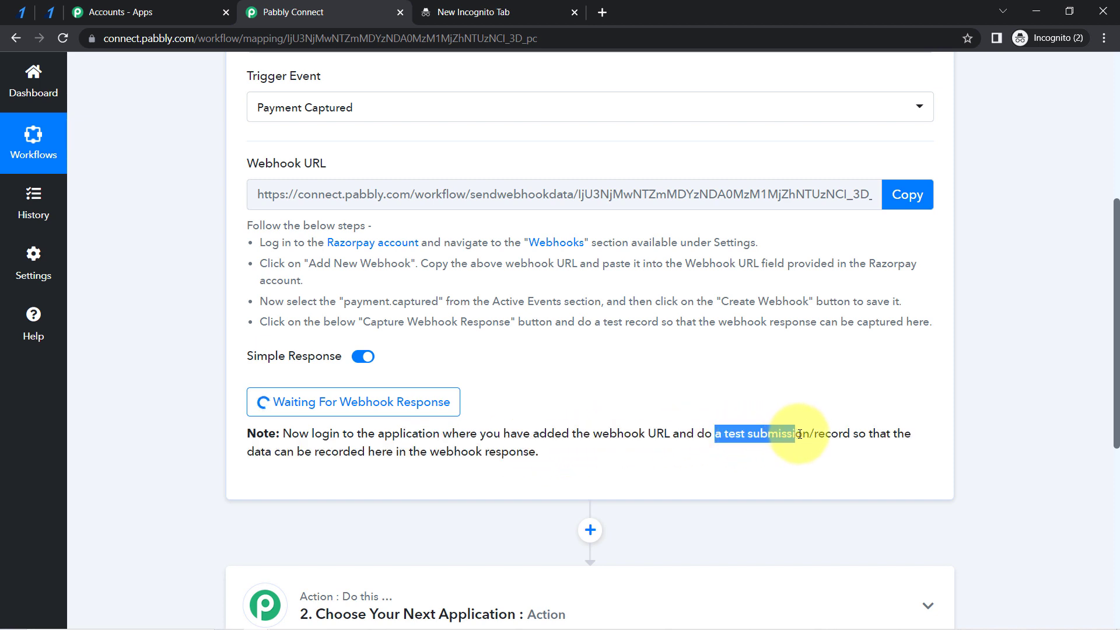
{"action": "left_click_drag", "start_coordinate": [794, 434], "coordinate": [571, 470]}
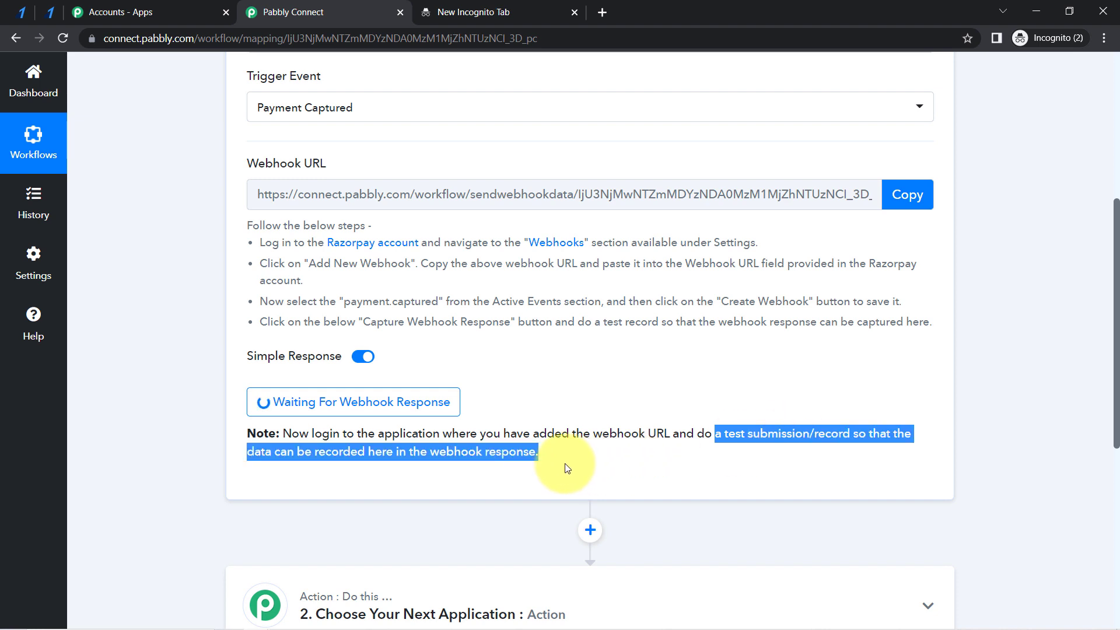
{"action": "left_click_drag", "start_coordinate": [723, 434], "coordinate": [815, 443]}
{"action": "scroll", "coordinate": [1117, 382], "scroll_direction": "up", "scroll_amount": 2}
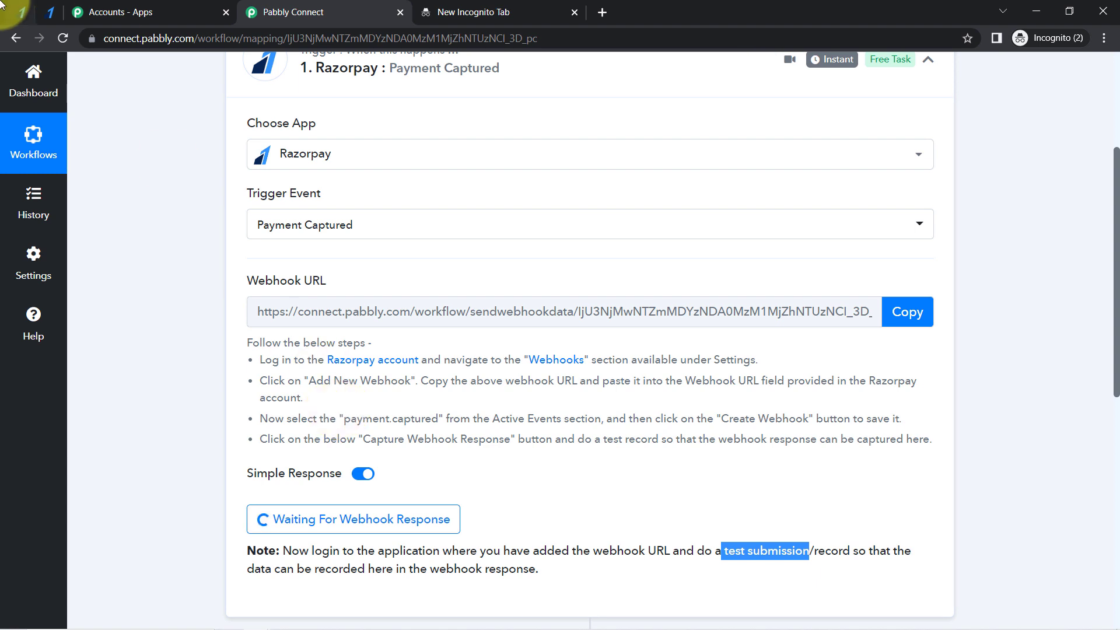
Open the Appointment for Skin Doctor page under Payment Pages in the Razorpay Dashboard.
{"action": "left_click", "coordinate": [23, 12]}
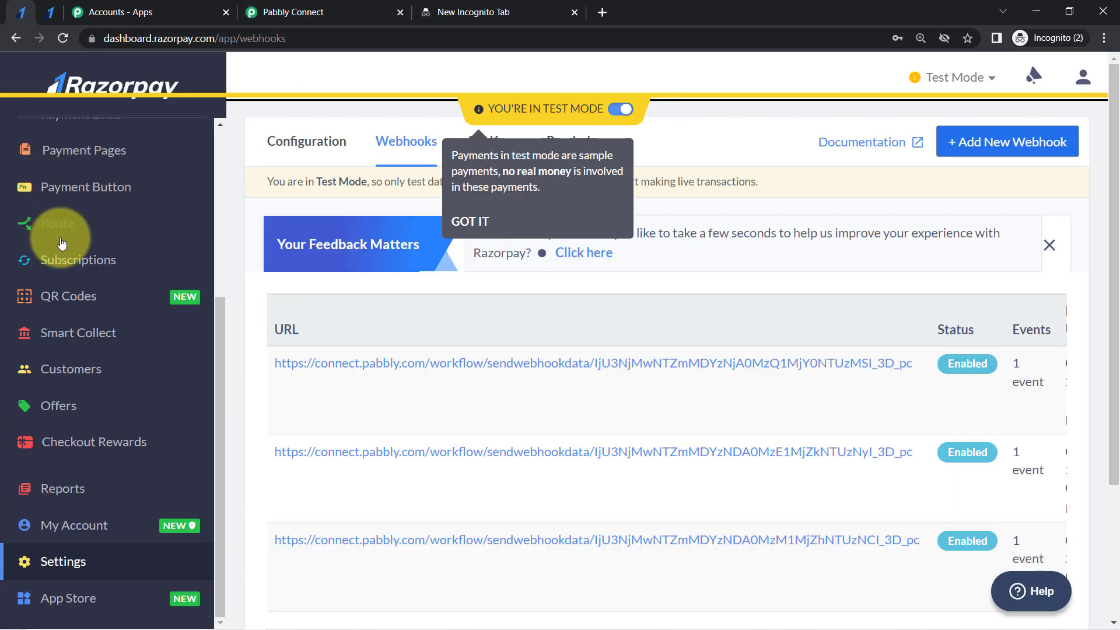
{"action": "left_click_drag", "start_coordinate": [220, 351], "coordinate": [224, 215]}
{"action": "scroll", "coordinate": [222, 210], "scroll_direction": "up", "scroll_amount": 1}
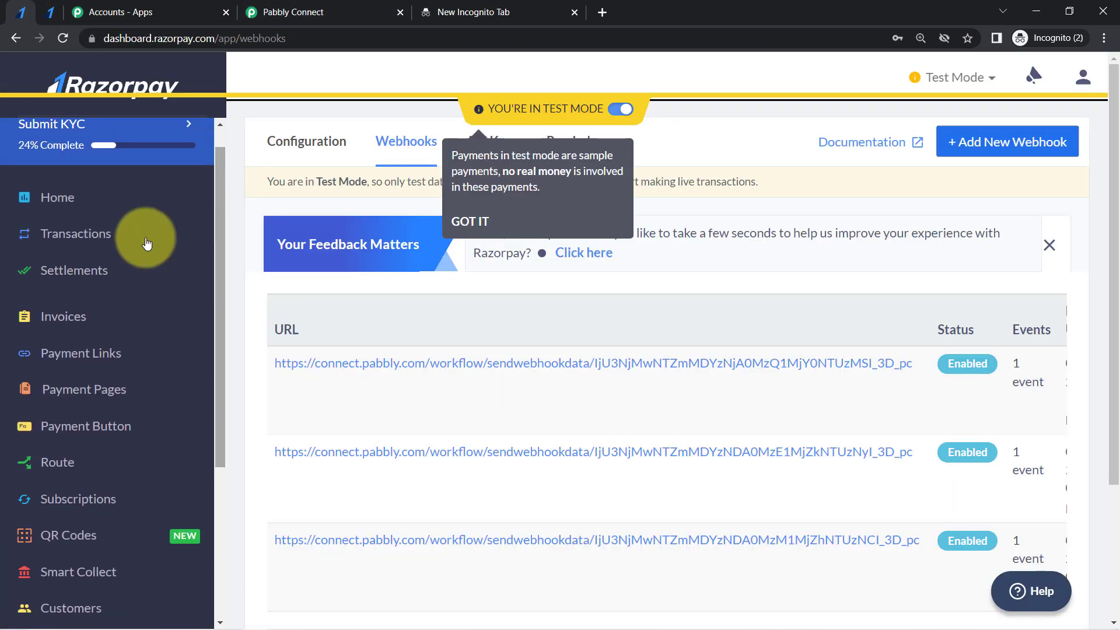
{"action": "left_click", "coordinate": [58, 391]}
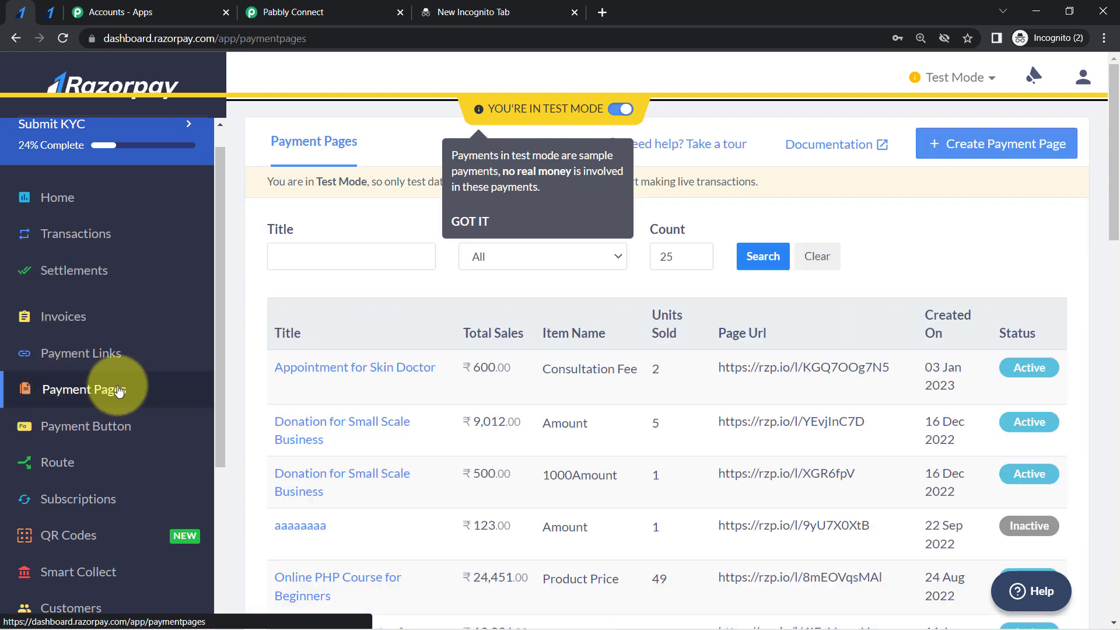
{"action": "mouse_move", "coordinate": [440, 388]}
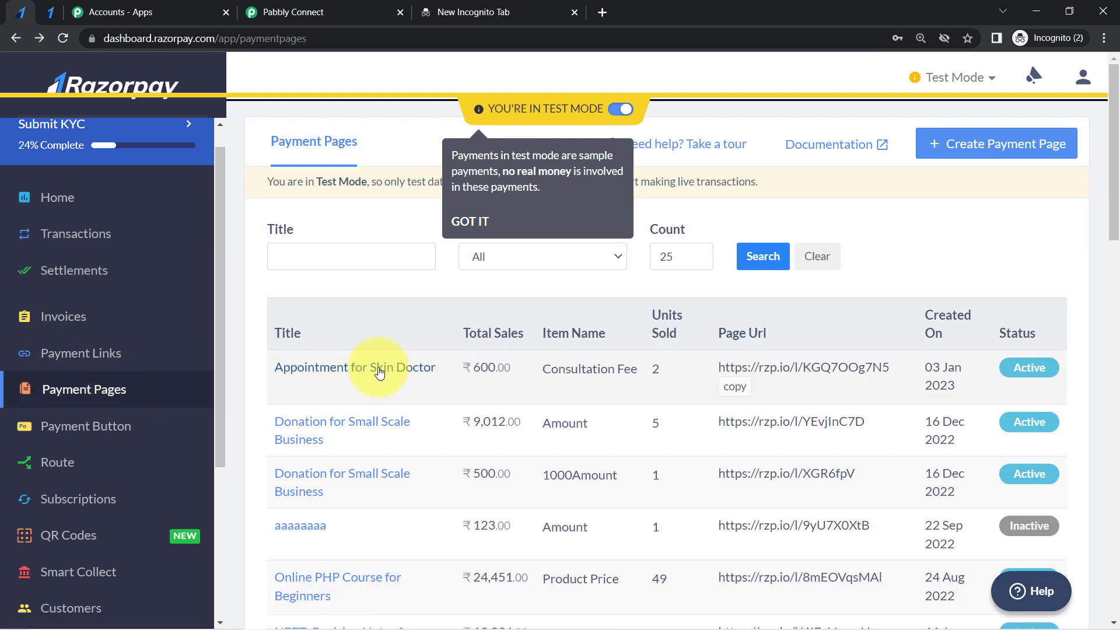
{"action": "left_click", "coordinate": [326, 374]}
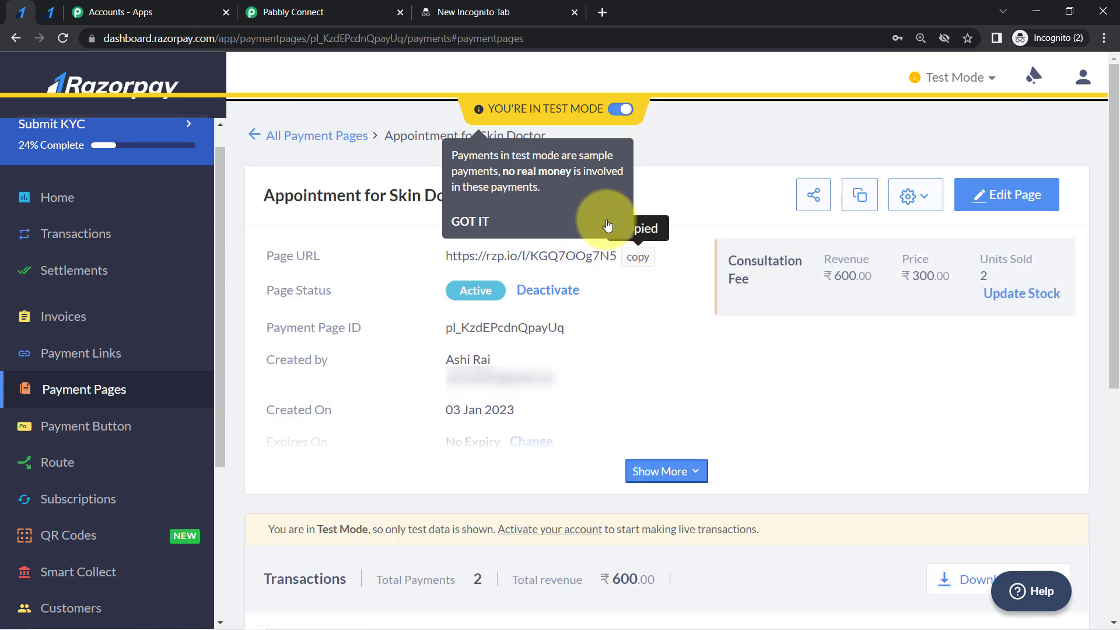
Paste the copied payment page link into the incognito tab and load it.
{"action": "left_click", "coordinate": [504, 12]}
{"action": "key", "text": "ctrl+v"}
{"action": "key", "text": "Return"}
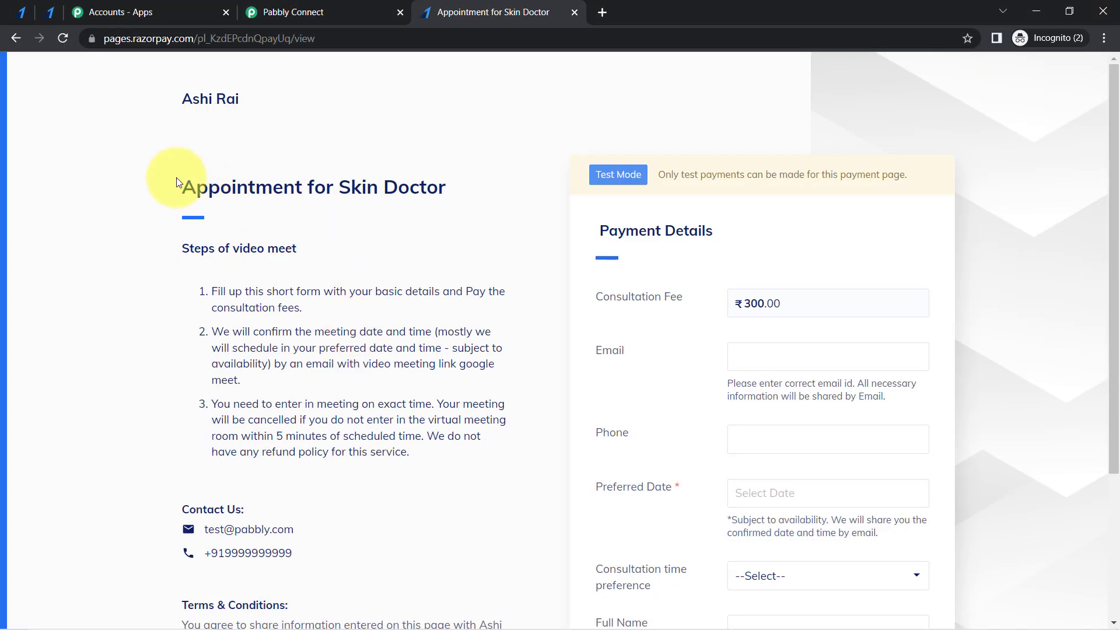
Review the Appointment for Skin Doctor form's title and steps, checking Pabbly Connect along the way.
{"action": "left_click_drag", "start_coordinate": [177, 182], "coordinate": [420, 180]}
{"action": "left_click", "coordinate": [429, 187]}
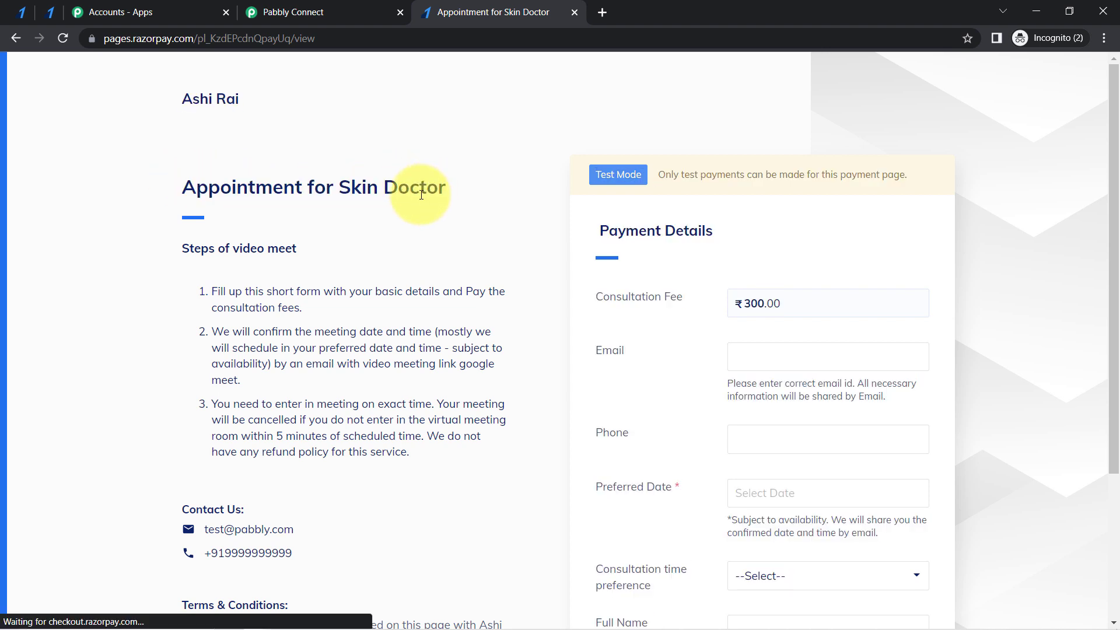
{"action": "left_click_drag", "start_coordinate": [1113, 170], "coordinate": [1118, 216]}
{"action": "left_click_drag", "start_coordinate": [228, 122], "coordinate": [339, 291]}
{"action": "left_click", "coordinate": [344, 288]}
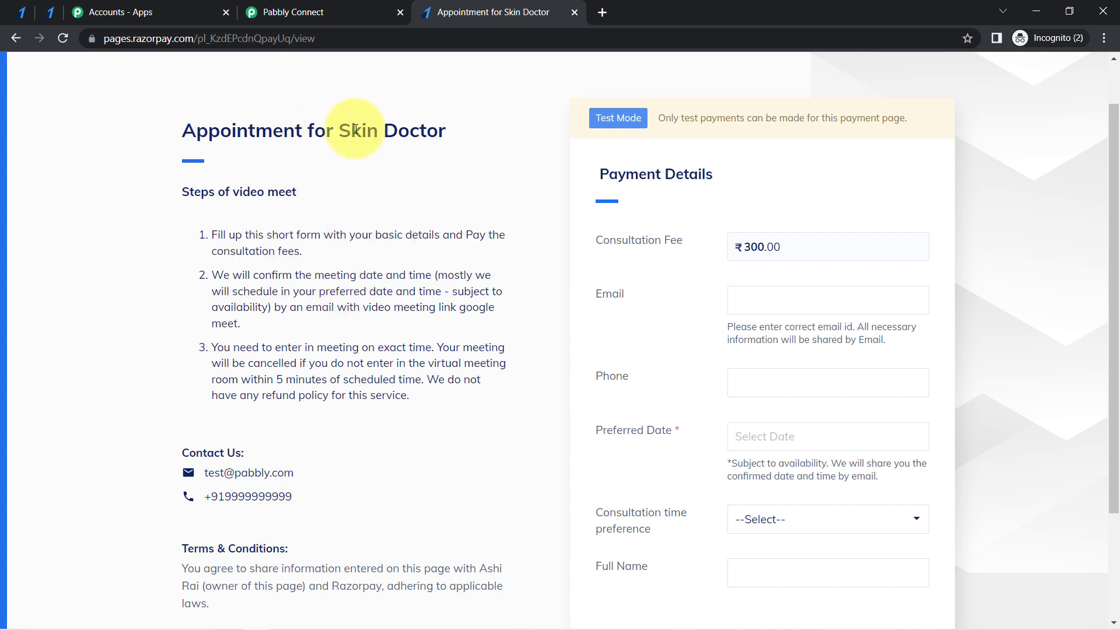
{"action": "left_click_drag", "start_coordinate": [347, 131], "coordinate": [407, 138]}
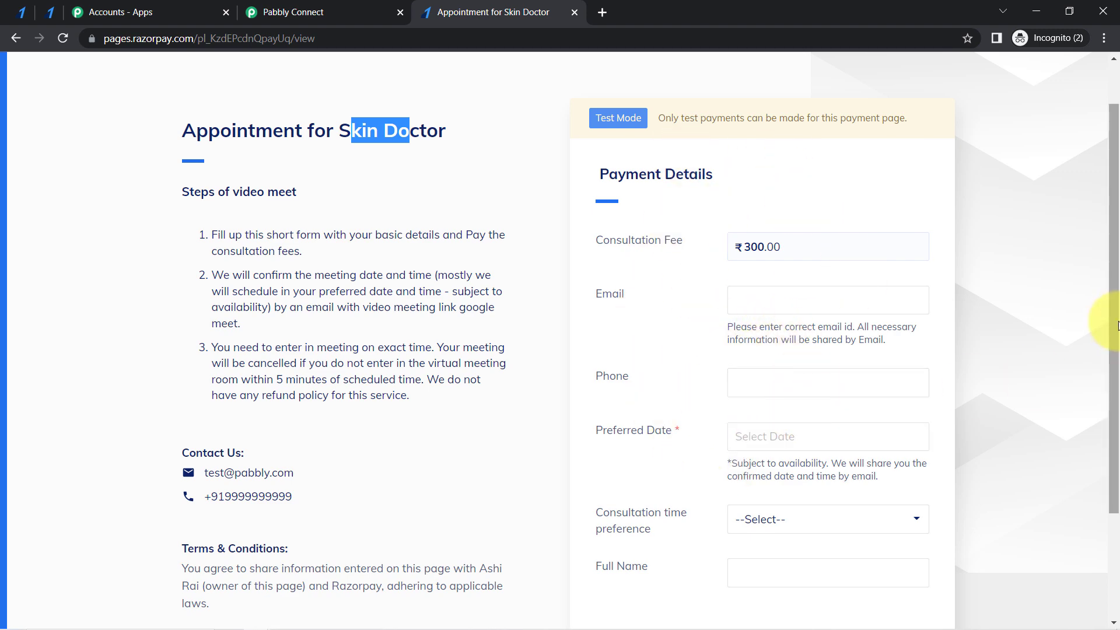
{"action": "mouse_move", "coordinate": [1117, 324]}
{"action": "left_mouse_down"}
{"action": "mouse_move", "coordinate": [1115, 413]}
{"action": "mouse_move", "coordinate": [1118, 327]}
{"action": "left_mouse_up"}
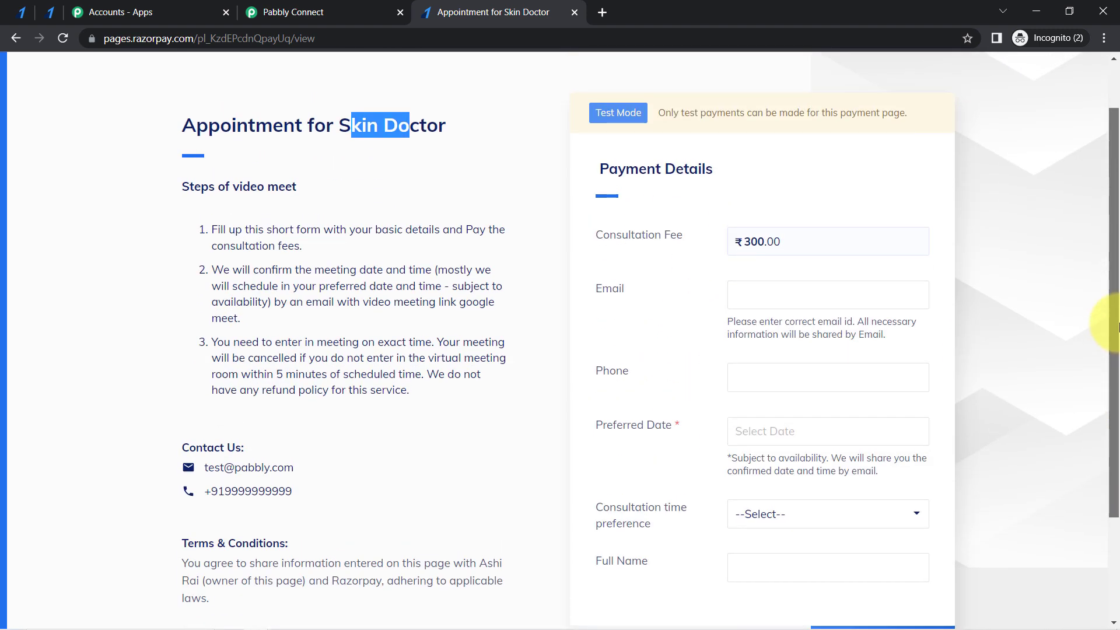
{"action": "left_click_drag", "start_coordinate": [272, 270], "coordinate": [376, 404]}
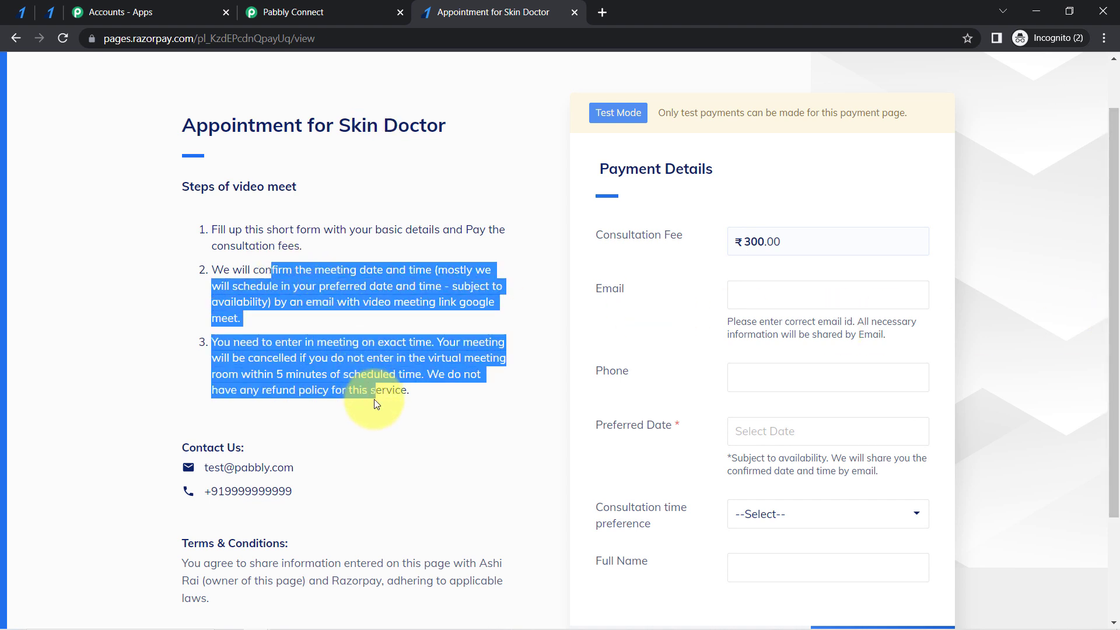
{"action": "left_click", "coordinate": [323, 227]}
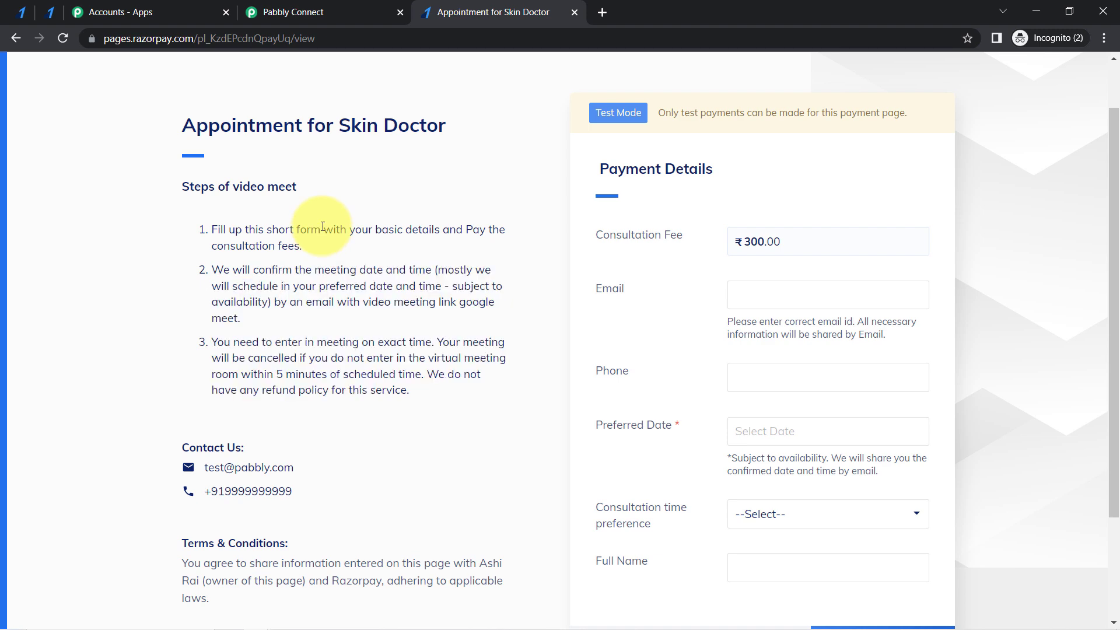
{"action": "left_click", "coordinate": [322, 7]}
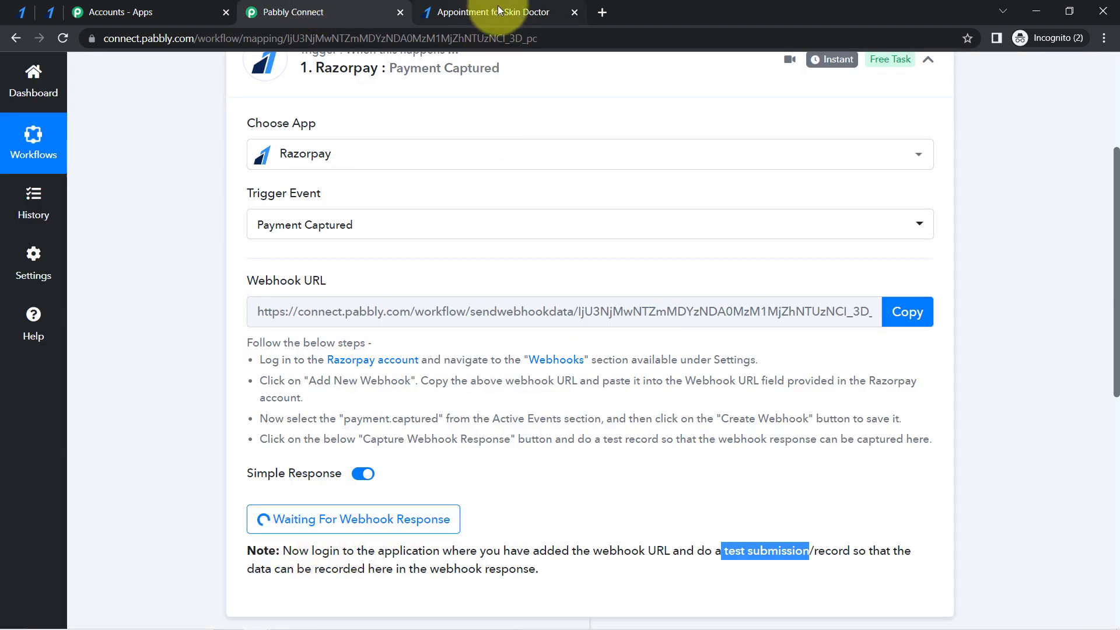
{"action": "left_click", "coordinate": [498, 7]}
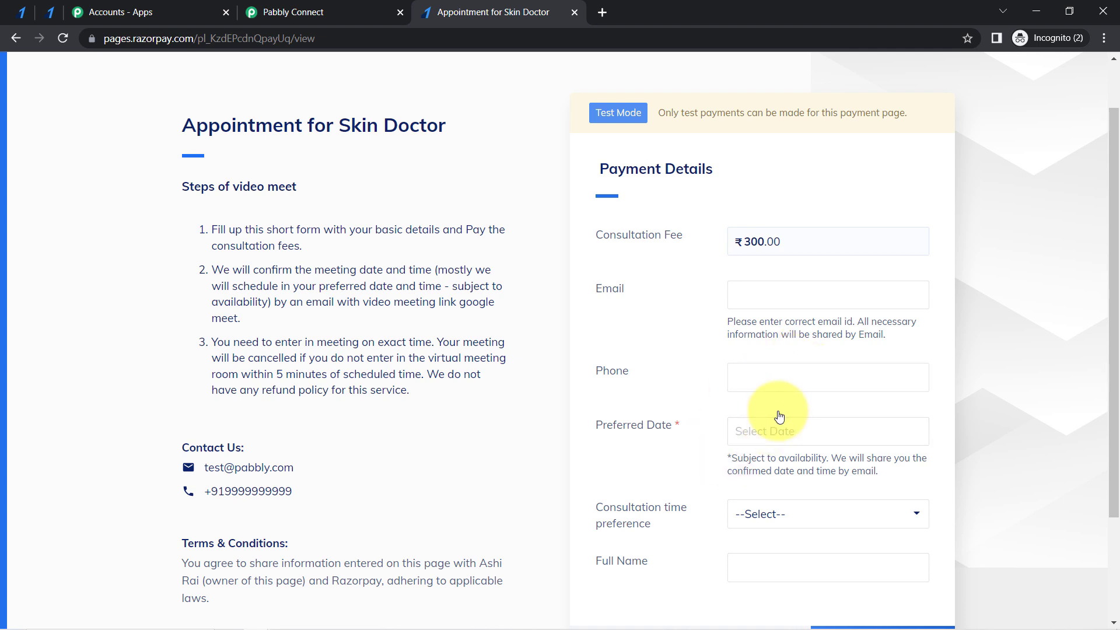
Search 'test card razorpay' in a new tab and open the Test Cards and Test UPI ID docs.
{"action": "left_click", "coordinate": [601, 13]}
{"action": "type", "text": "tes"}
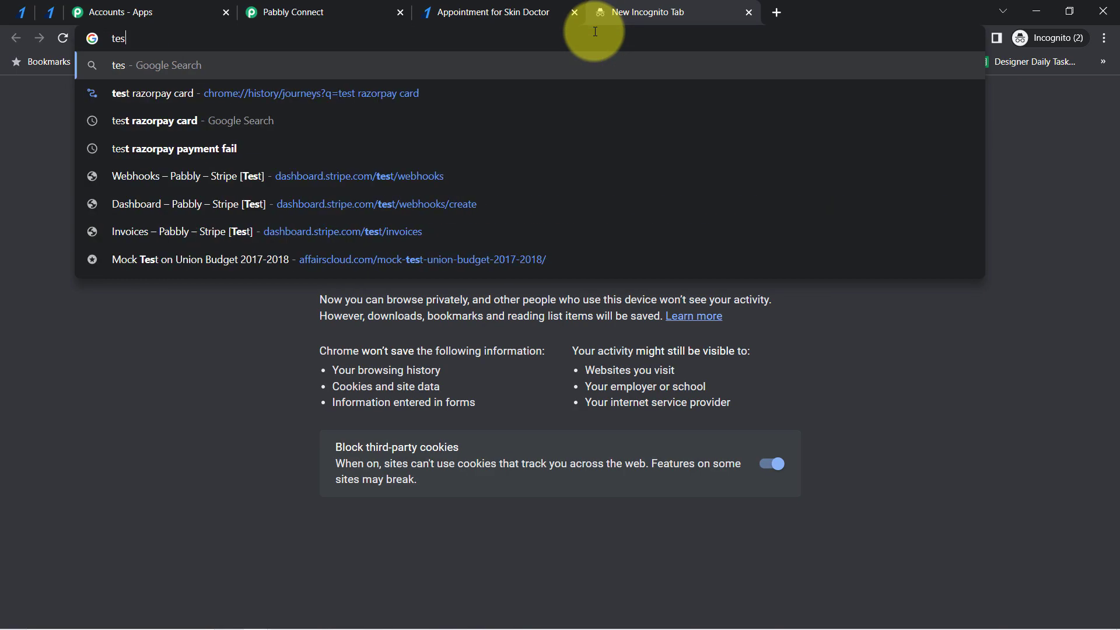
{"action": "type", "text": "t card "}
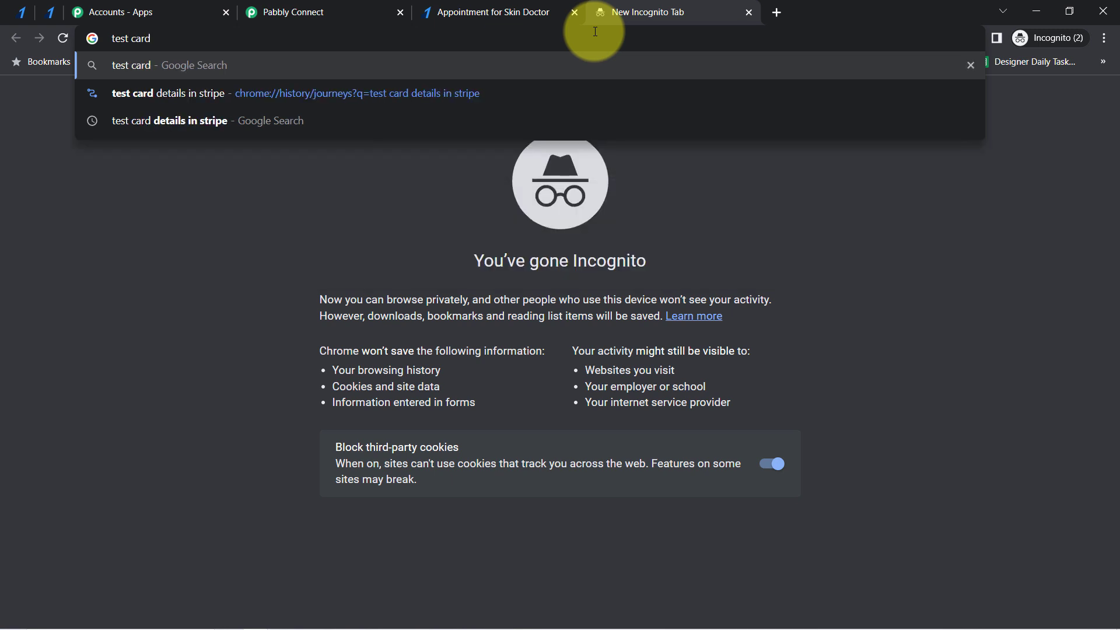
{"action": "type", "text": "razorpay"}
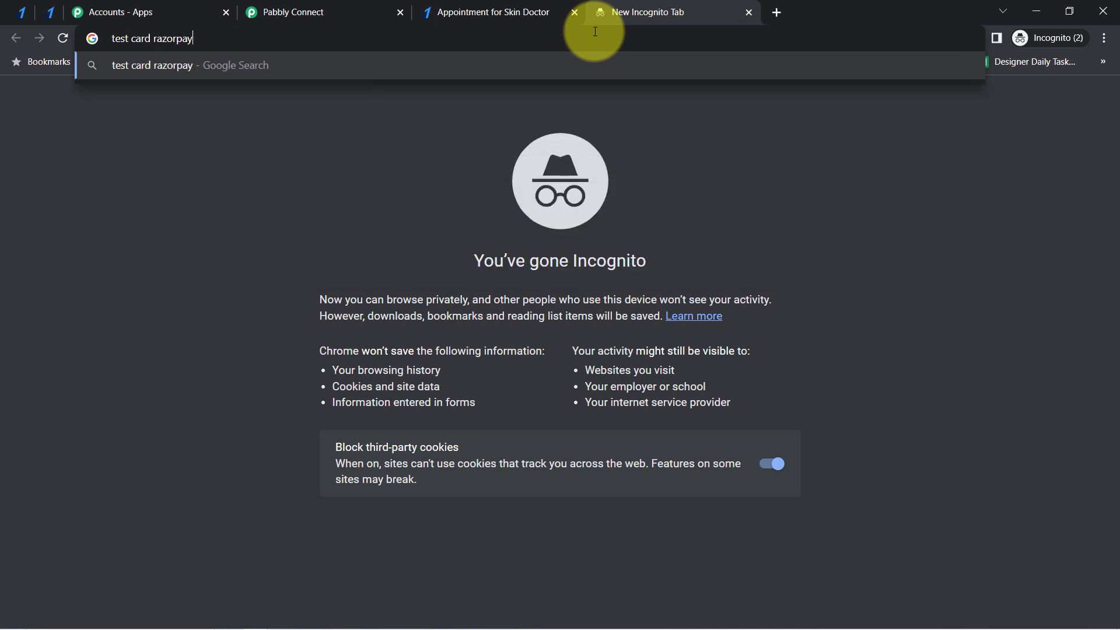
{"action": "key", "text": "Return"}
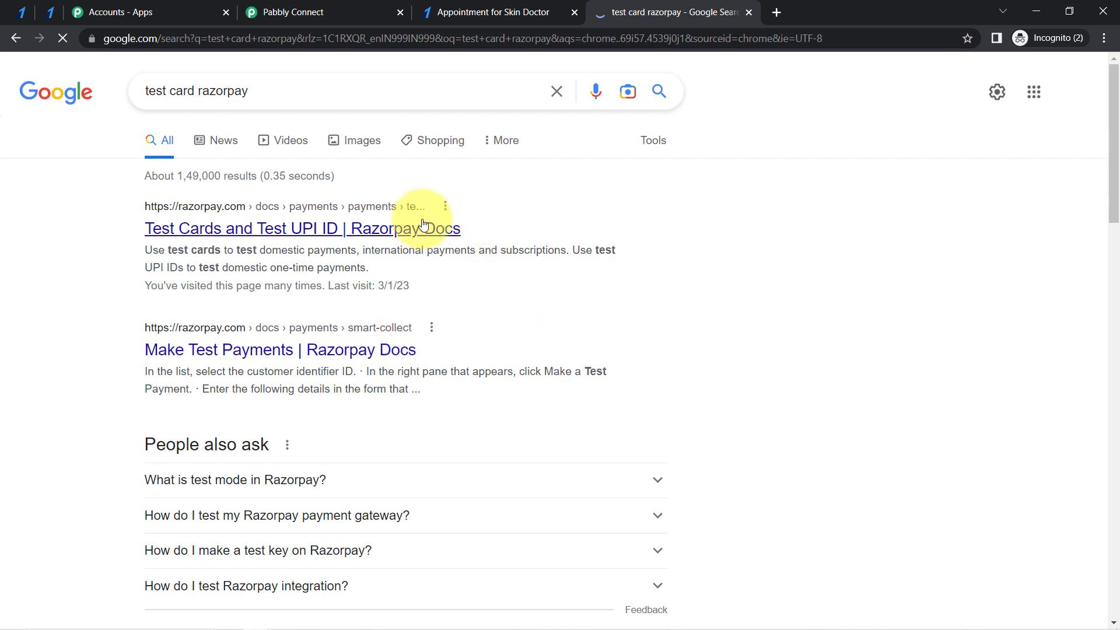
{"action": "left_click", "coordinate": [417, 229]}
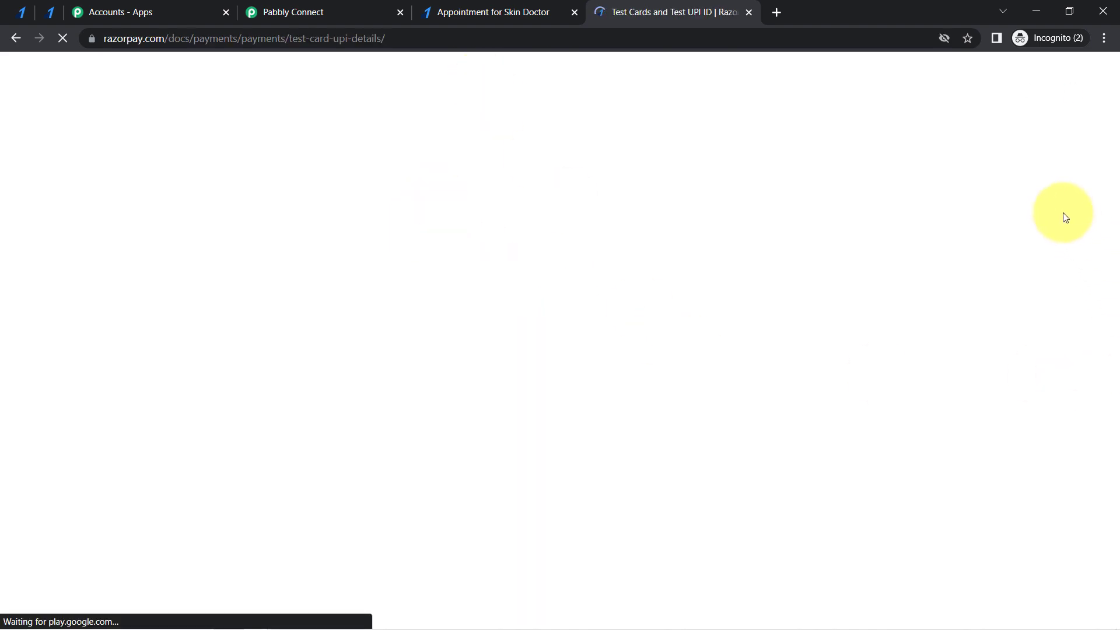
{"action": "scroll", "coordinate": [1112, 175], "scroll_direction": "down", "scroll_amount": 10}
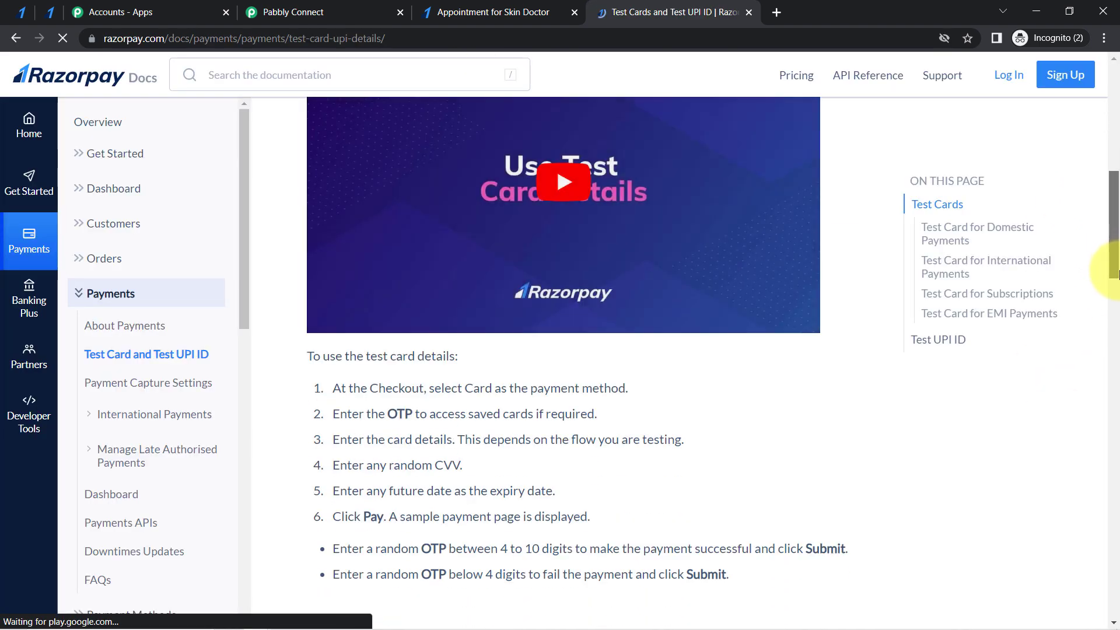
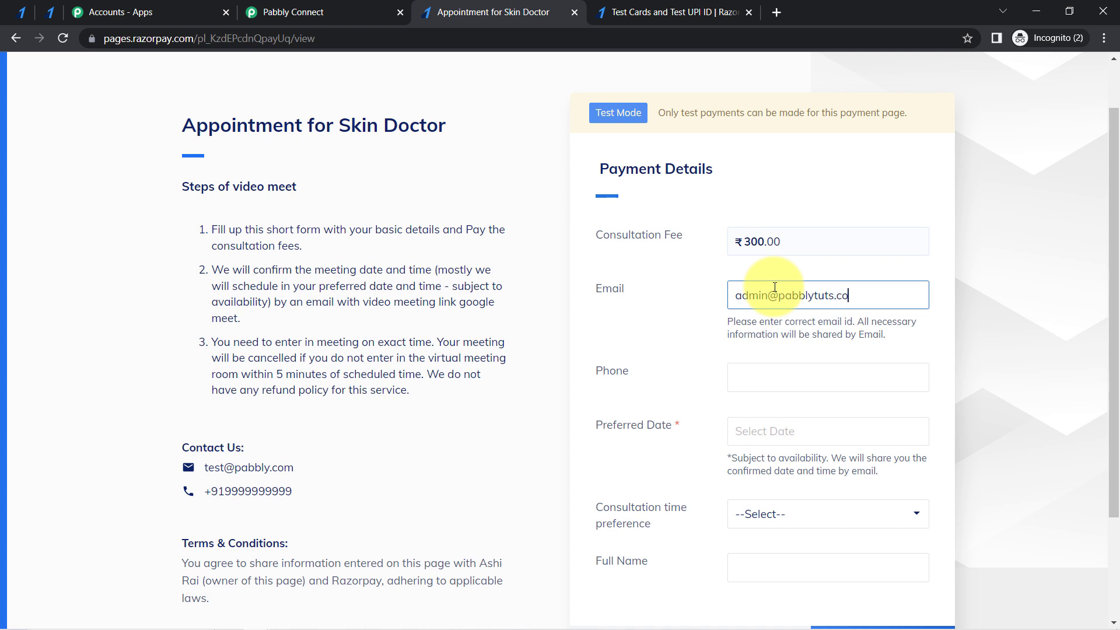
Enter the phone number, choose 18 Jan 2023 as the preferred date and 10:00 as the time.
{"action": "left_click", "coordinate": [769, 369]}
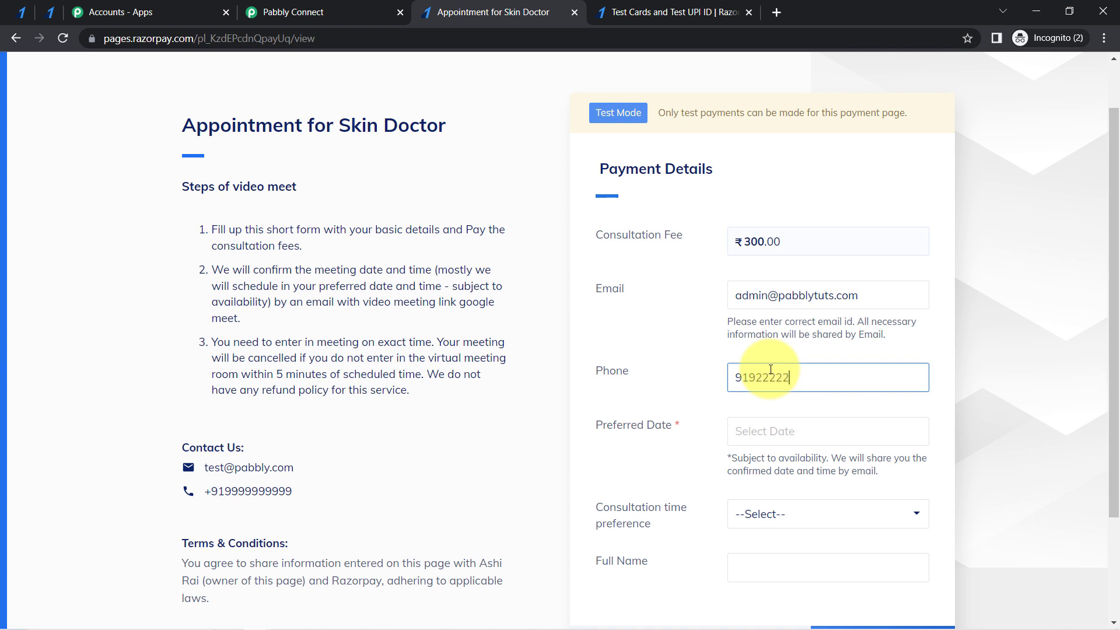
{"action": "key", "text": "Tab"}
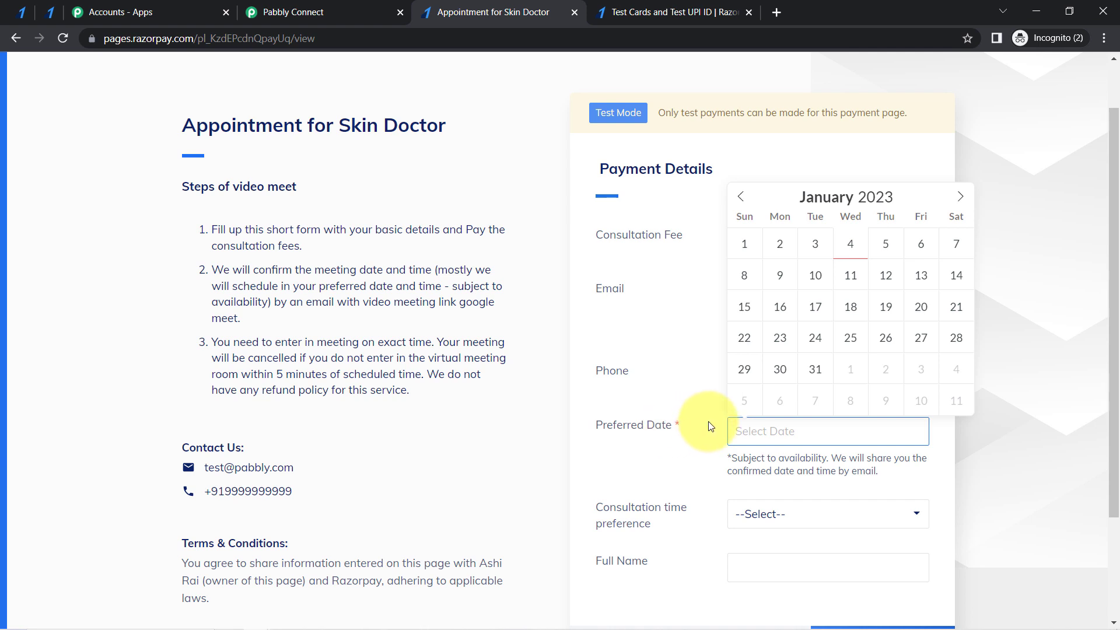
{"action": "left_click", "coordinate": [850, 309]}
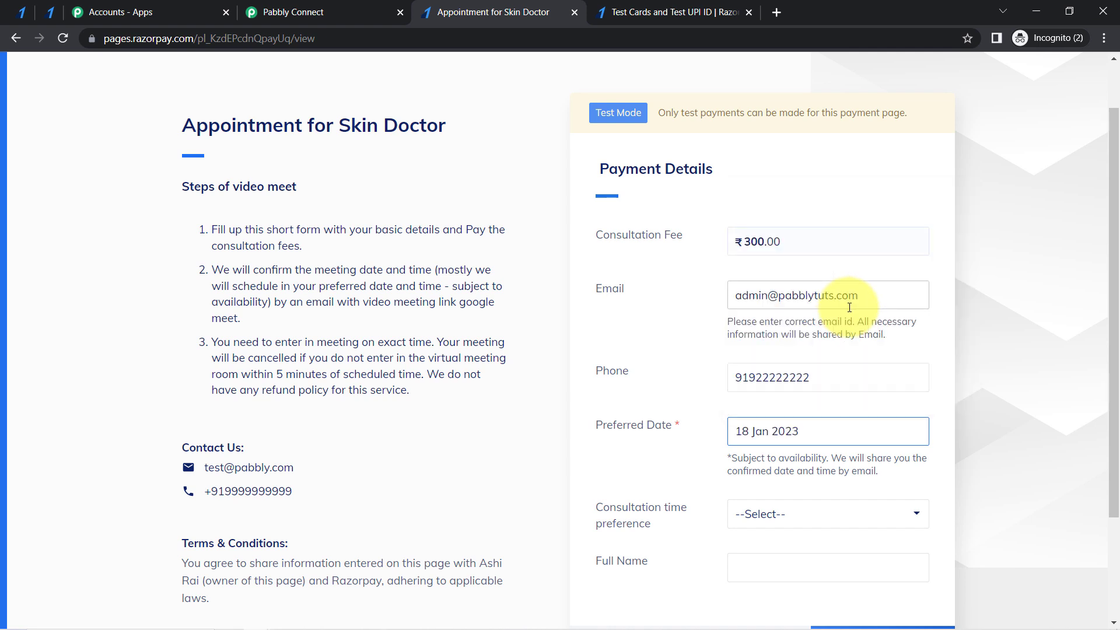
{"action": "left_click_drag", "start_coordinate": [1114, 490], "coordinate": [1112, 544]}
{"action": "left_click", "coordinate": [747, 425]}
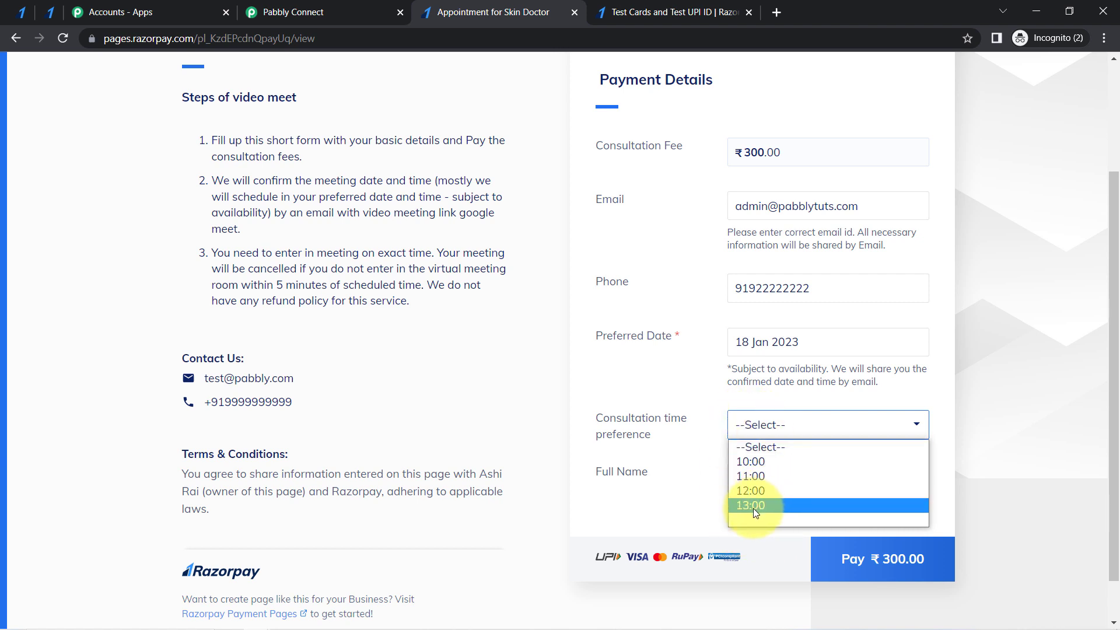
{"action": "key", "text": "Up"}
{"action": "key", "text": "Up"}
{"action": "key", "text": "Up"}
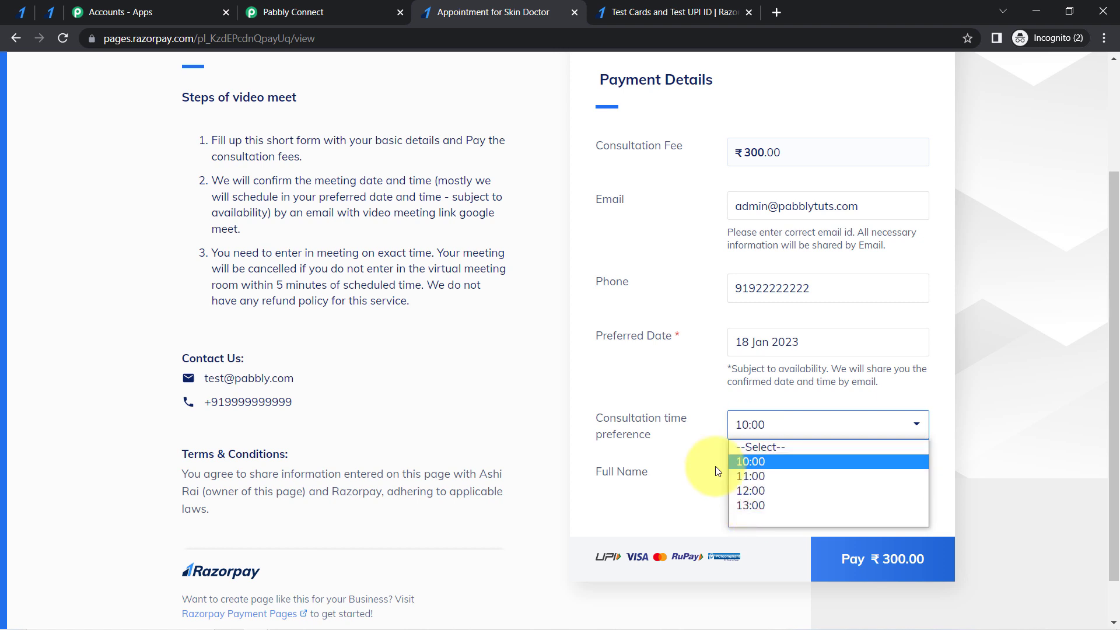
{"action": "left_click", "coordinate": [761, 461]}
{"action": "left_click_drag", "start_coordinate": [1114, 395], "coordinate": [1113, 430]}
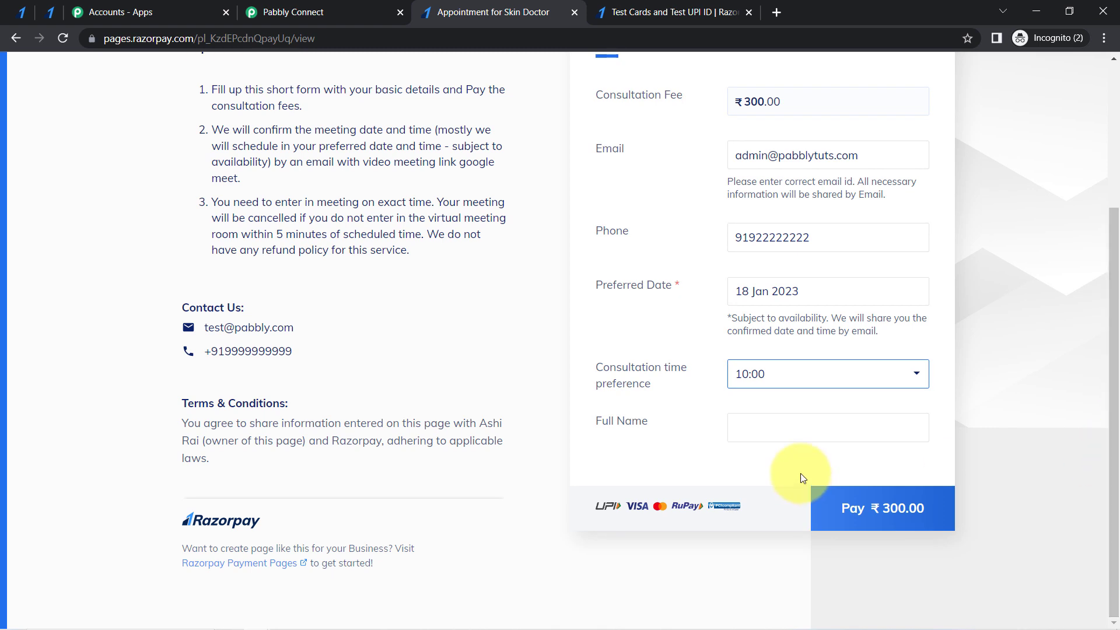
Enter the customer's full name and submit the form to pay ₹300.00.
{"action": "left_click", "coordinate": [790, 433]}
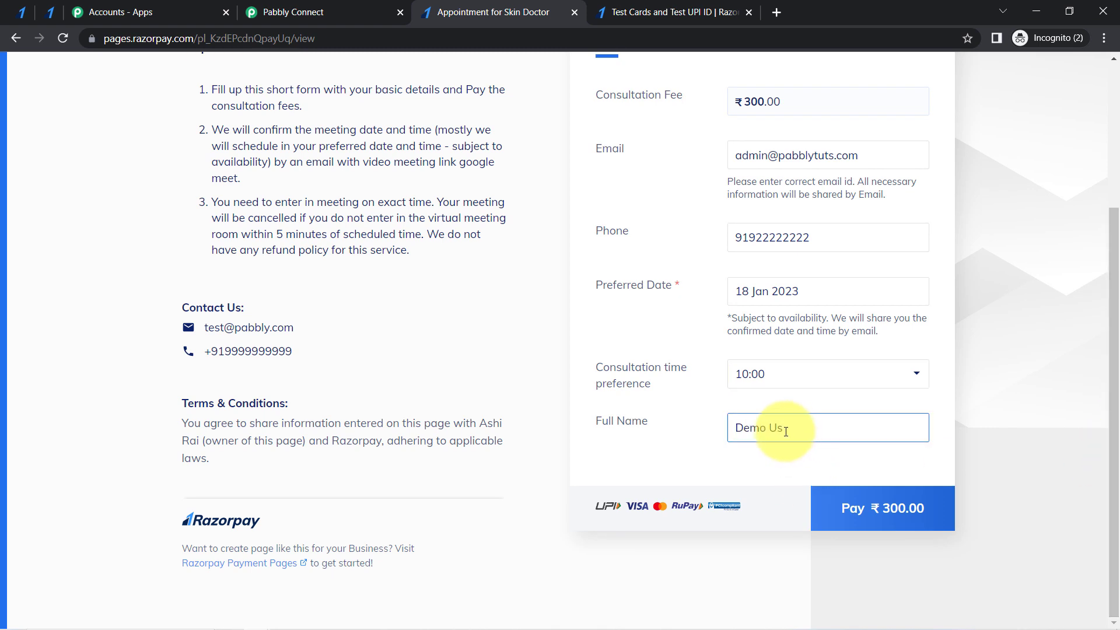
{"action": "type", "text": "r"}
{"action": "left_click", "coordinate": [724, 458]}
{"action": "left_click", "coordinate": [874, 517]}
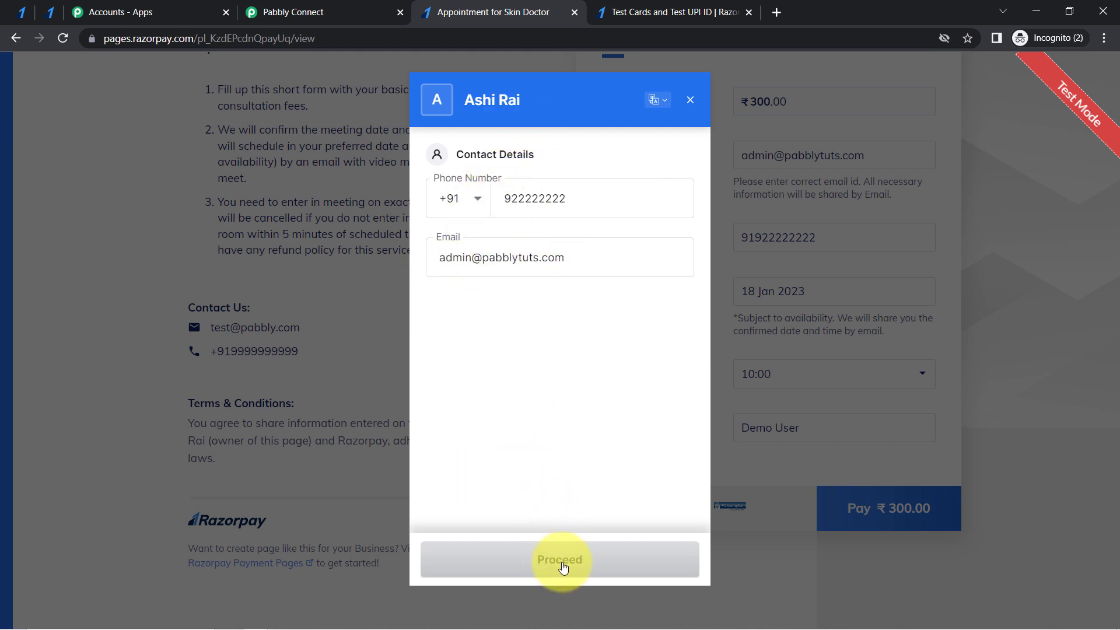
Complete the checkout phone number and choose Card as the payment method.
{"action": "left_click", "coordinate": [573, 208]}
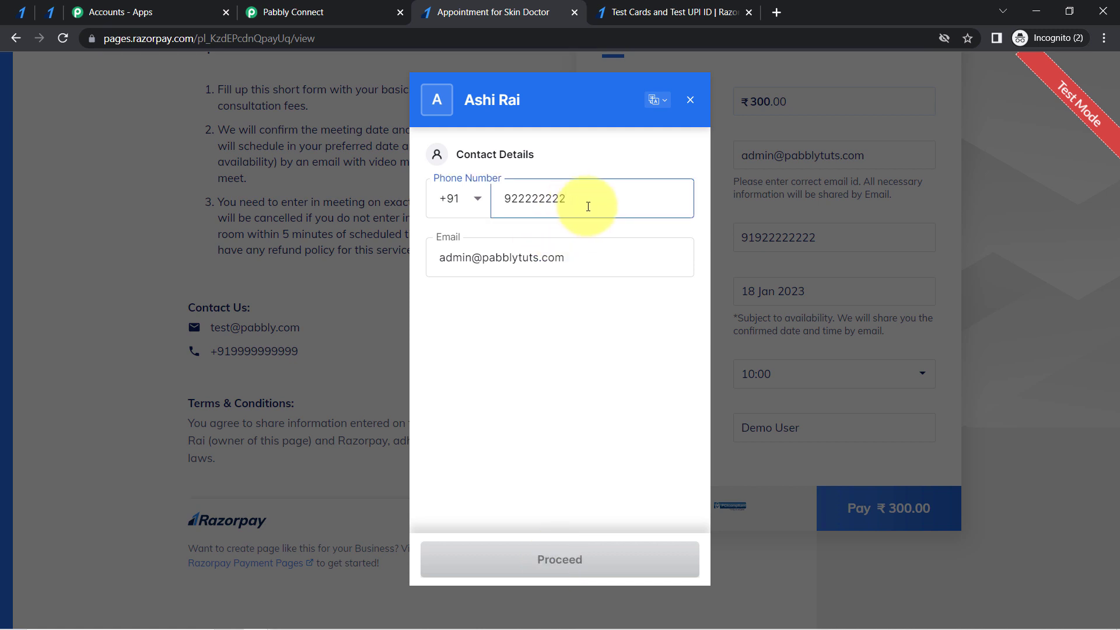
{"action": "type", "text": "2"}
{"action": "left_click", "coordinate": [562, 554]}
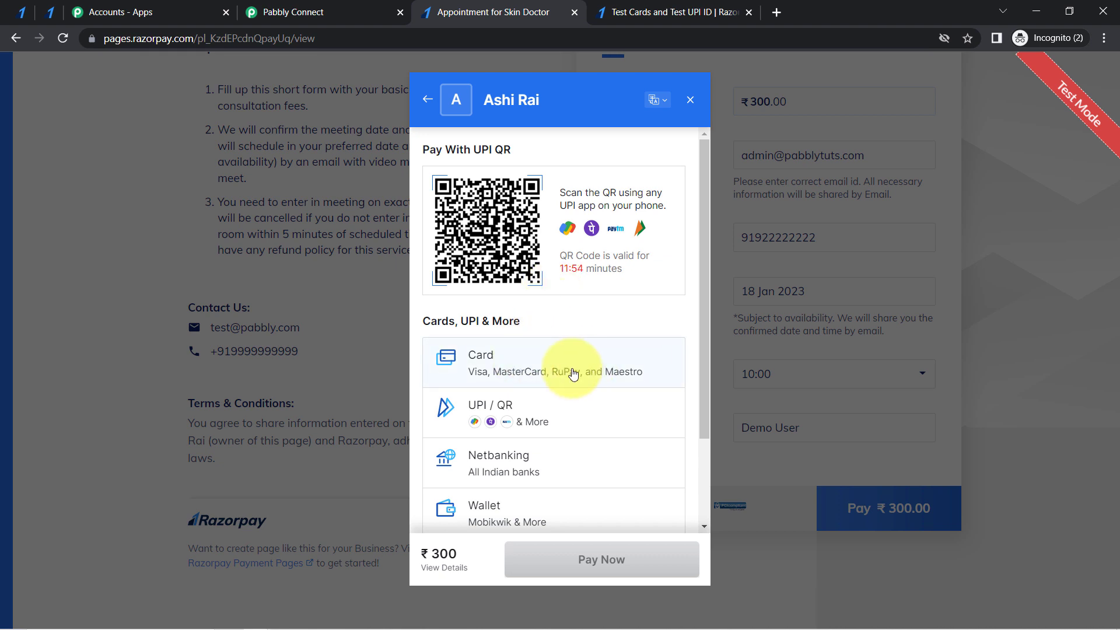
{"action": "left_click", "coordinate": [572, 374]}
Pay ₹300 with the autofilled test Visa and its CVV, without saving the card, and mark it successful.
{"action": "left_click", "coordinate": [498, 191]}
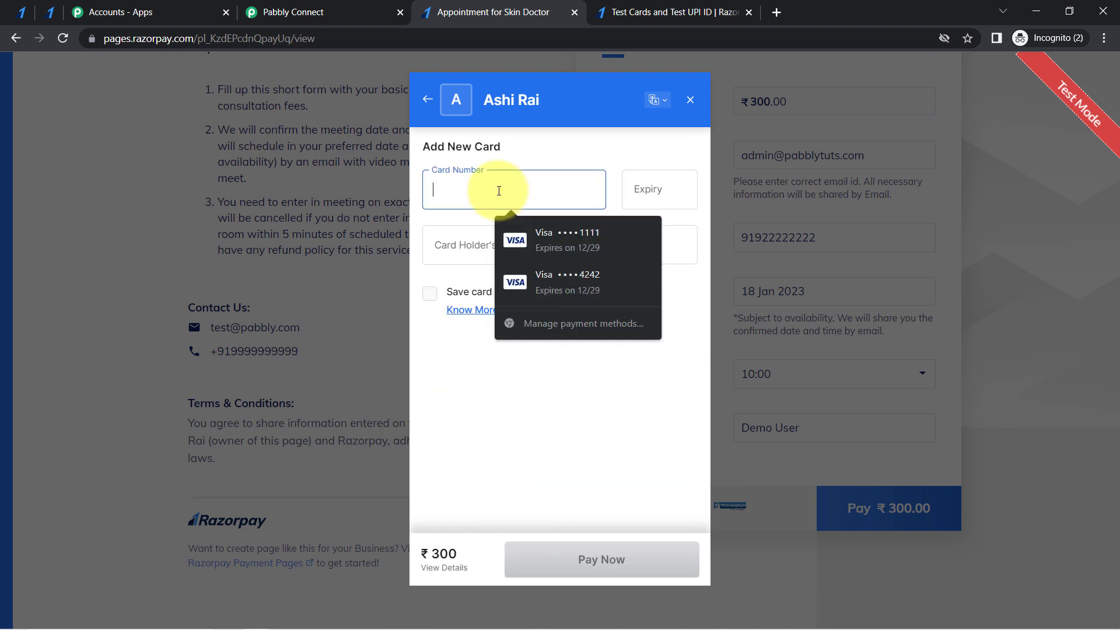
{"action": "left_click", "coordinate": [541, 233]}
{"action": "left_click", "coordinate": [630, 235]}
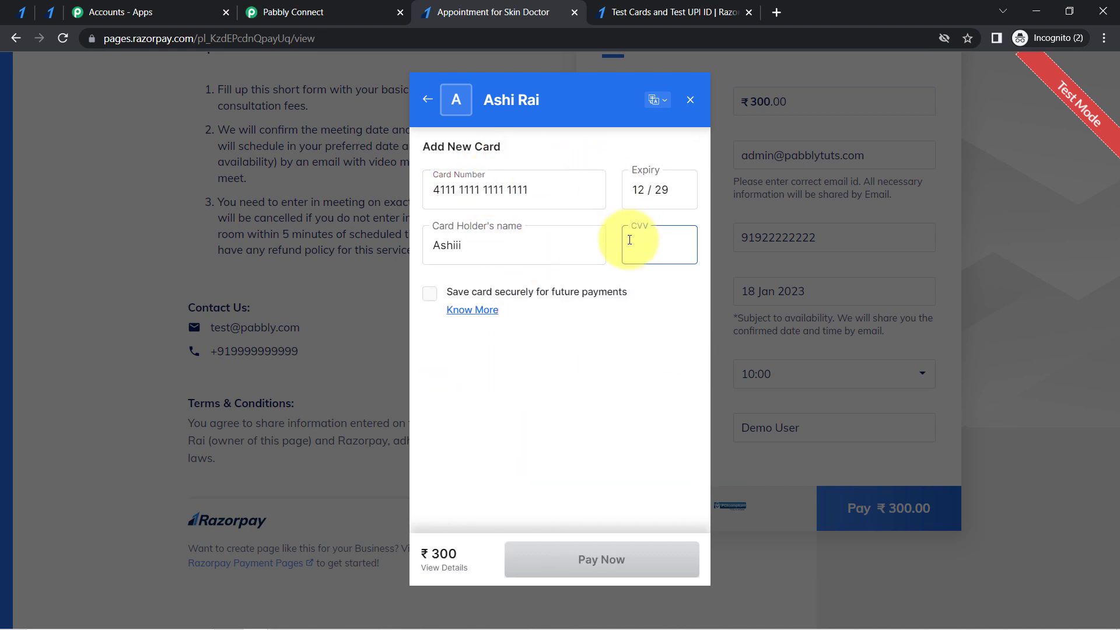
{"action": "type", "text": "123"}
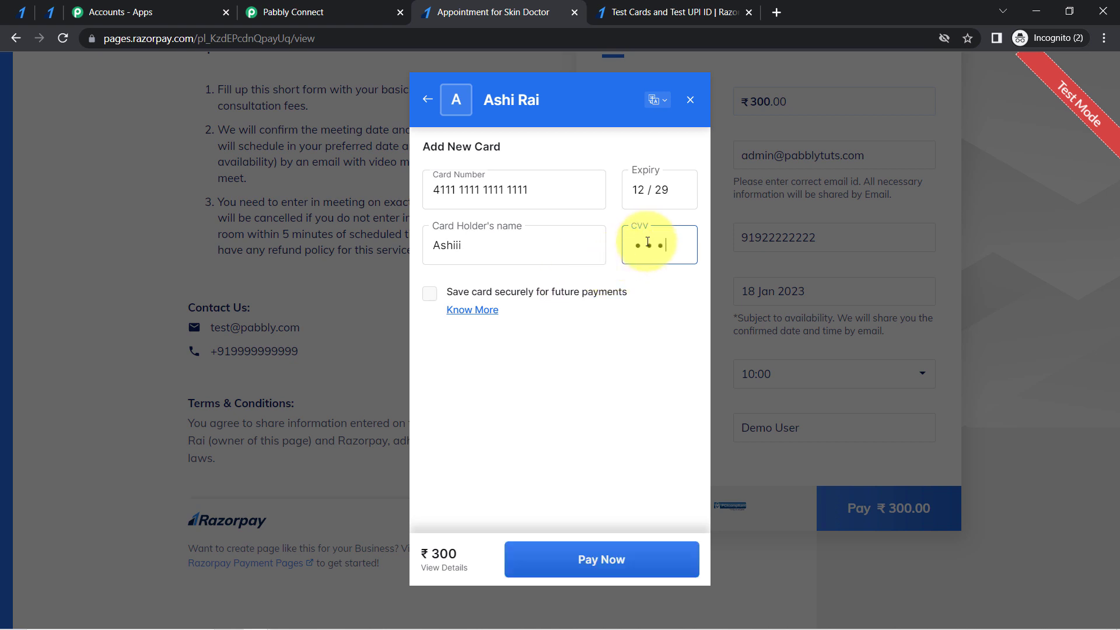
{"action": "left_click", "coordinate": [593, 560]}
{"action": "left_click", "coordinate": [539, 557]}
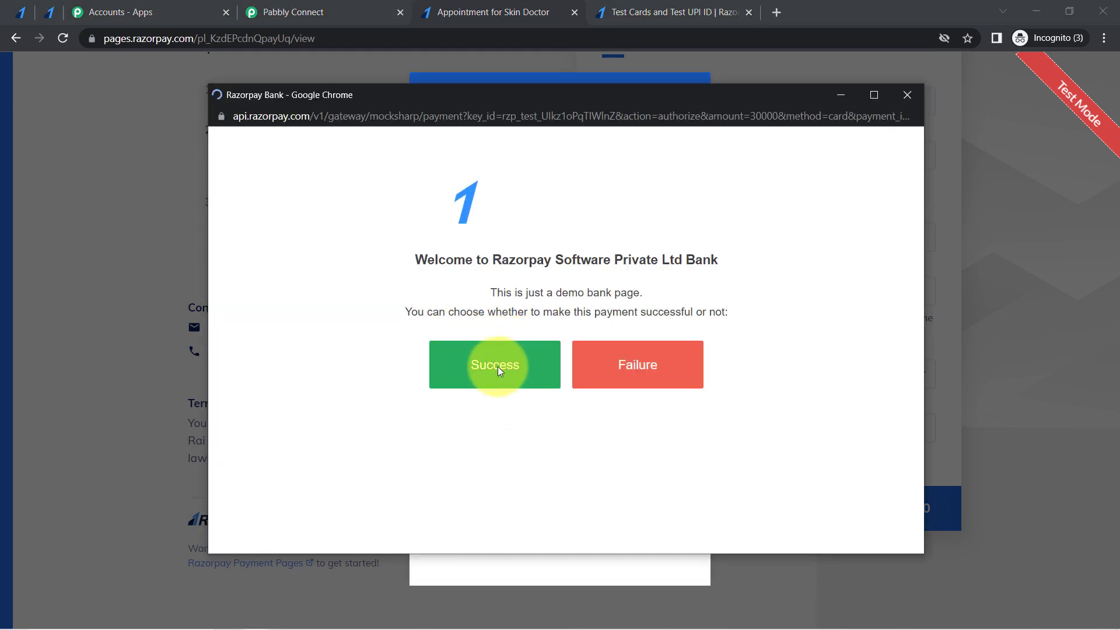
{"action": "left_click", "coordinate": [493, 366]}
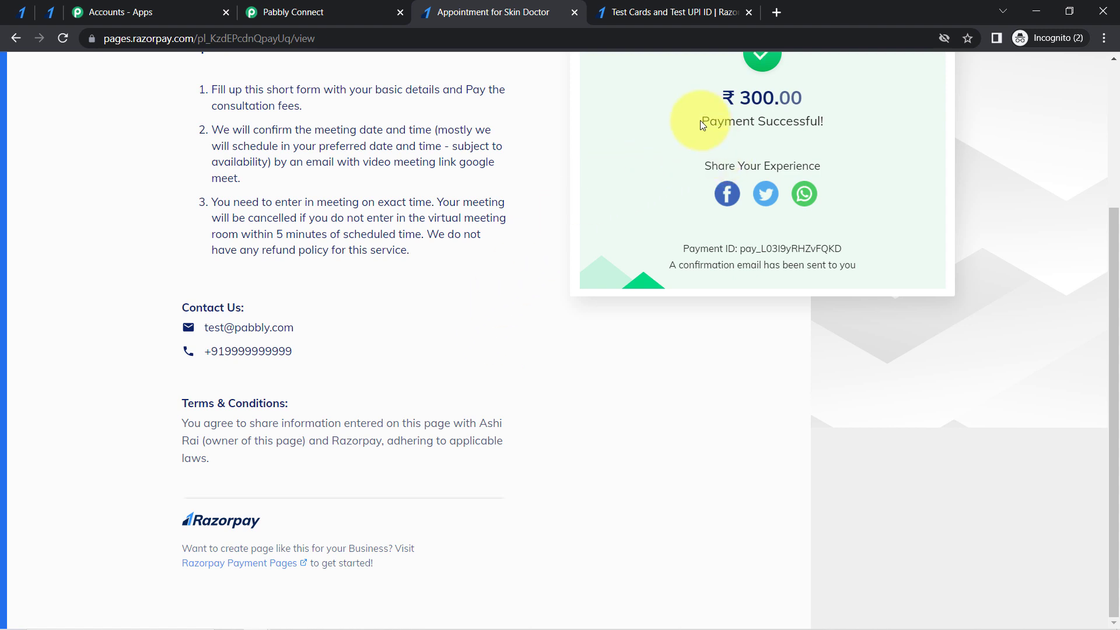
{"action": "left_click", "coordinate": [326, 8]}
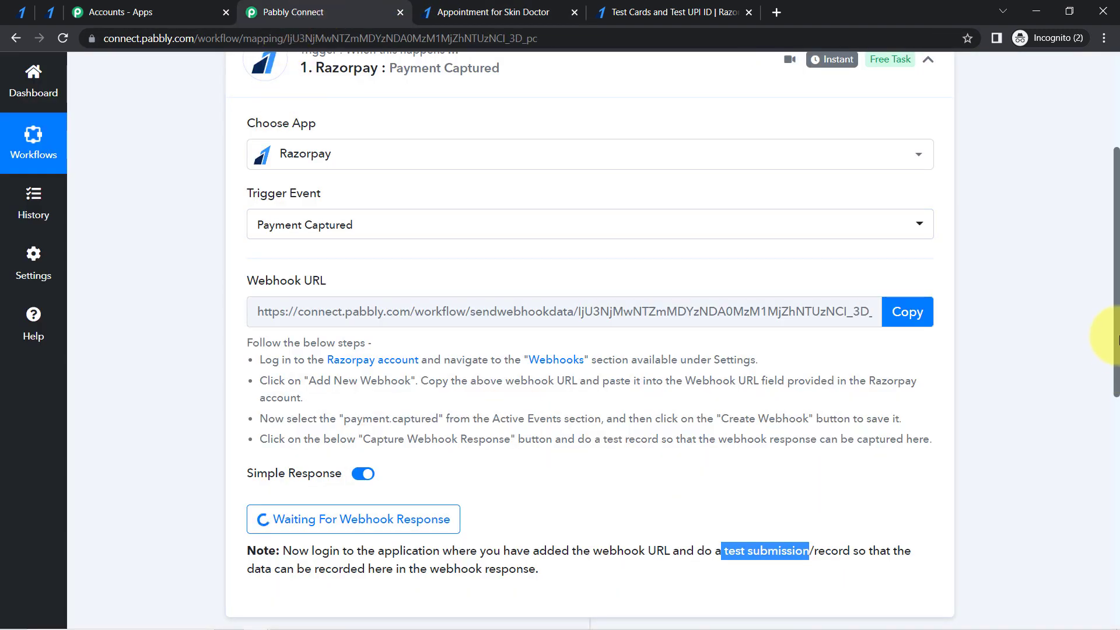
Review the captured Razorpay response: preferred date 18 Jan 2023, phone, full name, email and time 10:00.
{"action": "scroll", "coordinate": [1117, 338], "scroll_direction": "down", "scroll_amount": 1}
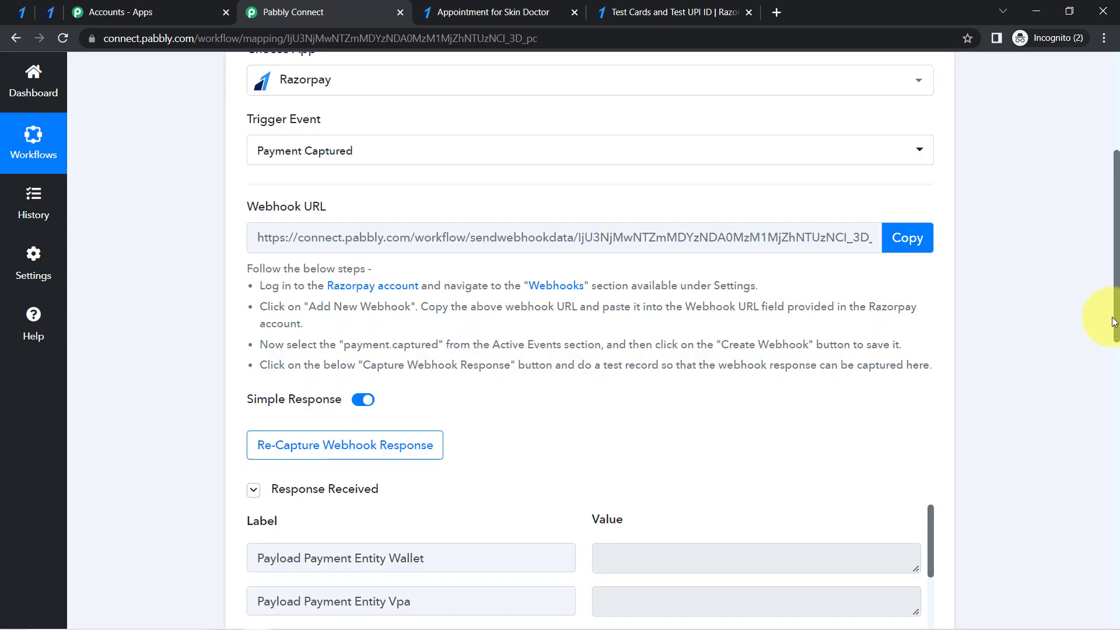
{"action": "scroll", "coordinate": [1116, 321], "scroll_direction": "down", "scroll_amount": 4}
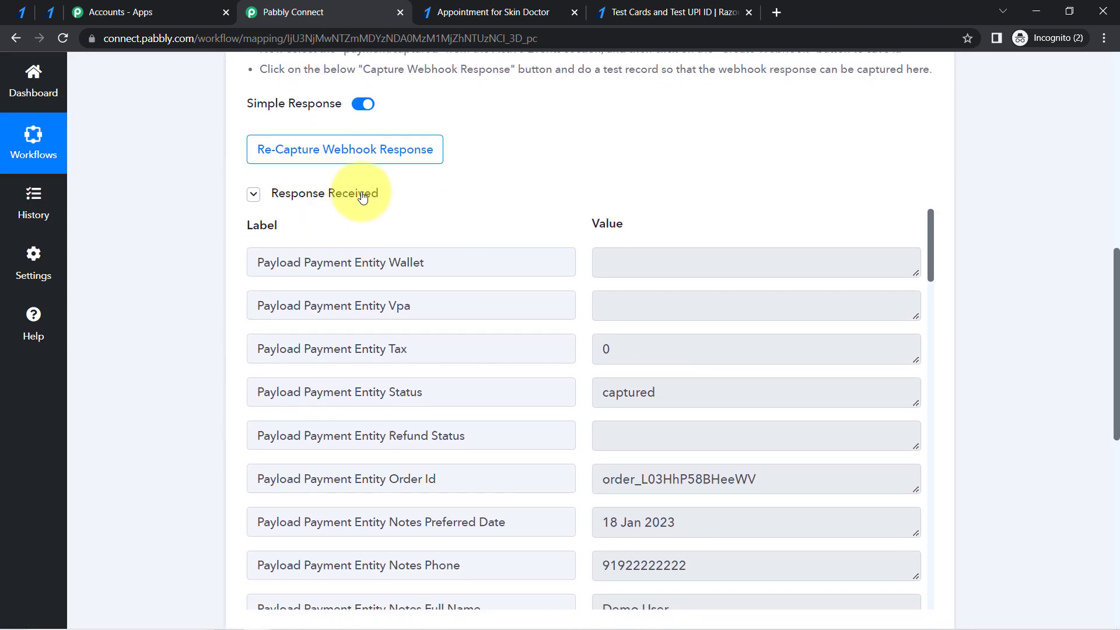
{"action": "left_click_drag", "start_coordinate": [929, 261], "coordinate": [933, 301]}
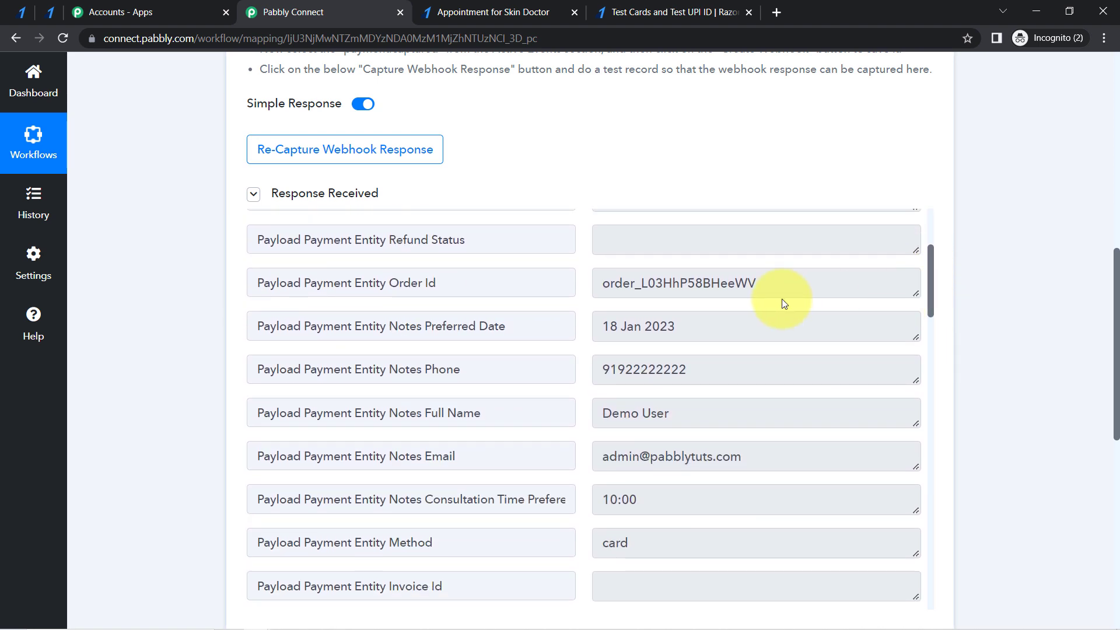
{"action": "left_click", "coordinate": [615, 327]}
{"action": "left_click_drag", "start_coordinate": [616, 327], "coordinate": [684, 328]}
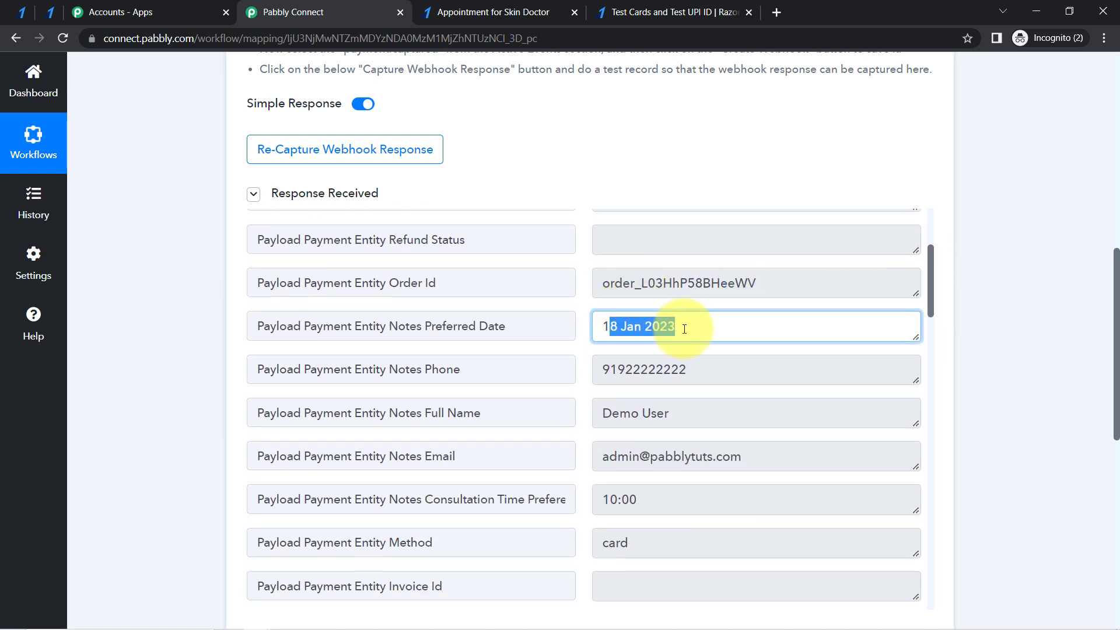
{"action": "left_click_drag", "start_coordinate": [633, 370], "coordinate": [664, 416]}
{"action": "left_click", "coordinate": [634, 421]}
{"action": "left_click_drag", "start_coordinate": [617, 457], "coordinate": [687, 458]}
{"action": "left_click_drag", "start_coordinate": [610, 500], "coordinate": [638, 501]}
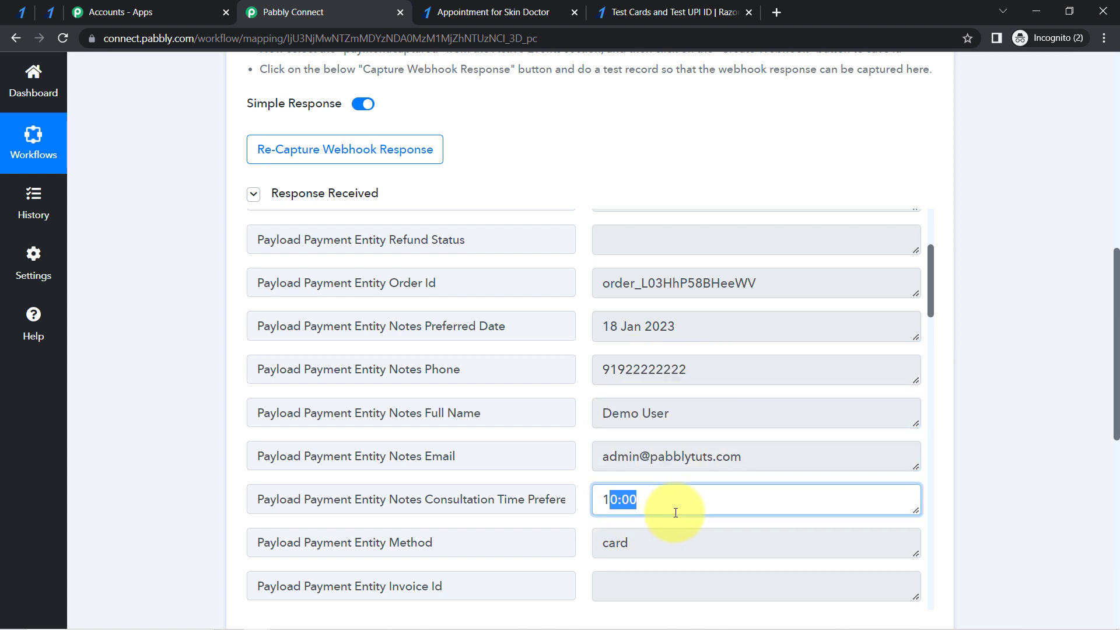
{"action": "left_click_drag", "start_coordinate": [935, 289], "coordinate": [934, 510]}
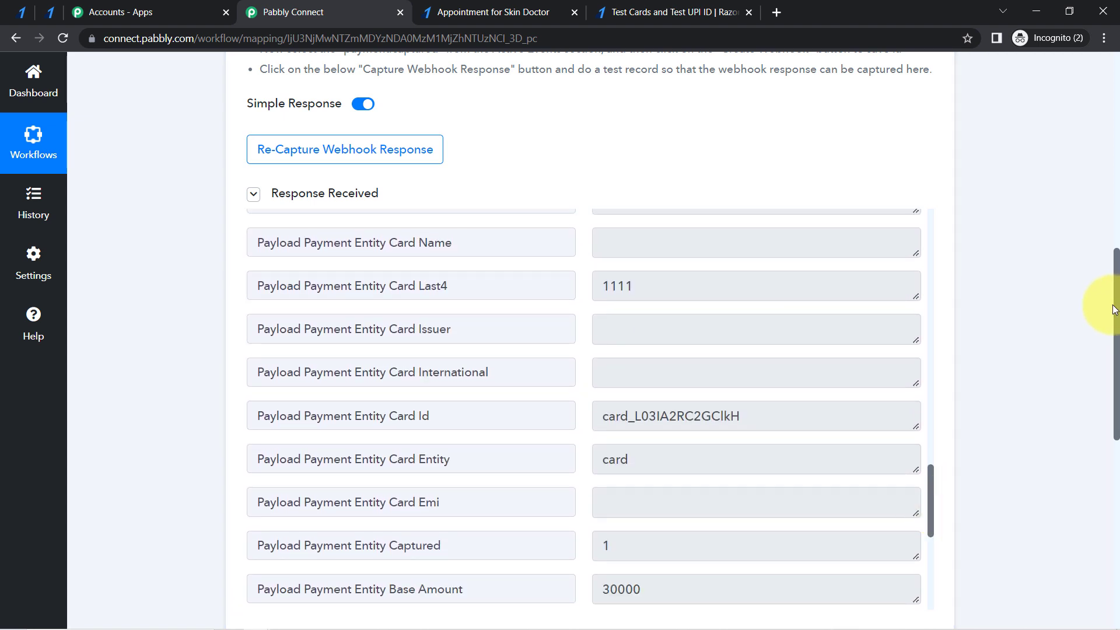
{"action": "left_click_drag", "start_coordinate": [1117, 339], "coordinate": [929, 482]}
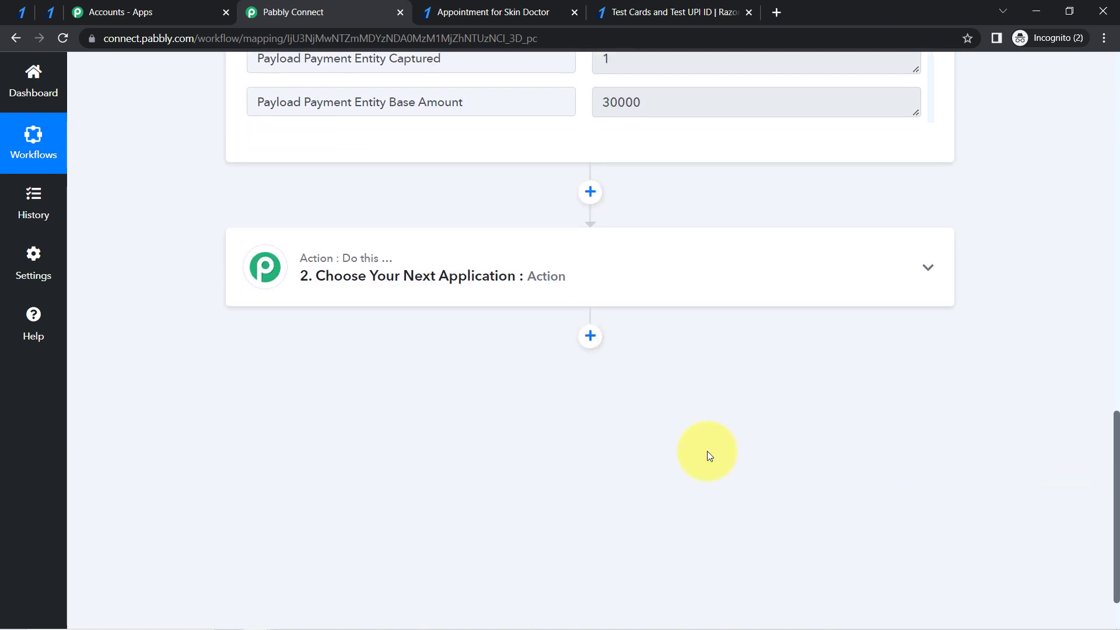
Expand the 'Choose Your Next Application' action step.
{"action": "left_click", "coordinate": [364, 277]}
{"action": "left_click_drag", "start_coordinate": [1112, 487], "coordinate": [1115, 350]}
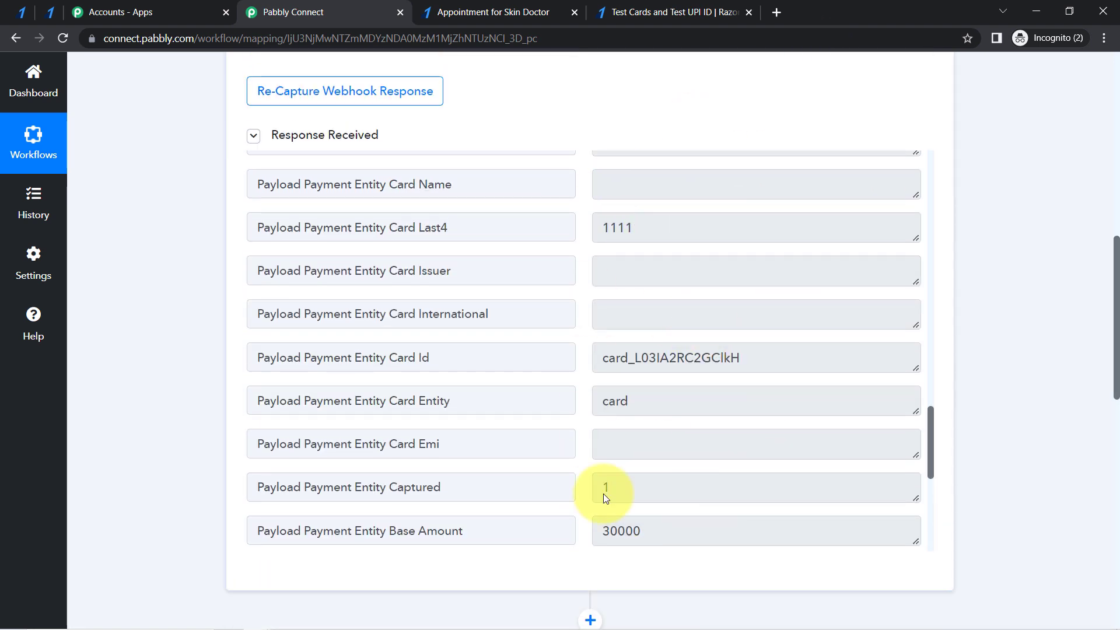
{"action": "left_click_drag", "start_coordinate": [930, 463], "coordinate": [938, 352]}
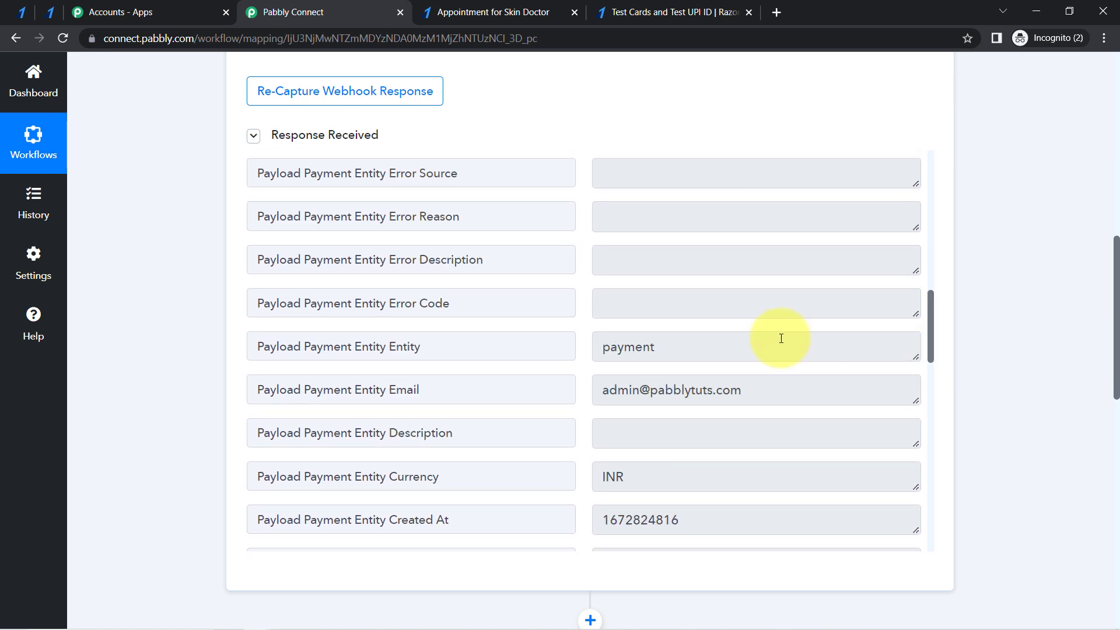
{"action": "left_click_drag", "start_coordinate": [1117, 285], "coordinate": [1050, 413]}
Set the action step to Google Meet with the Schedule a Meeting event and begin connecting it.
{"action": "left_click", "coordinate": [335, 215]}
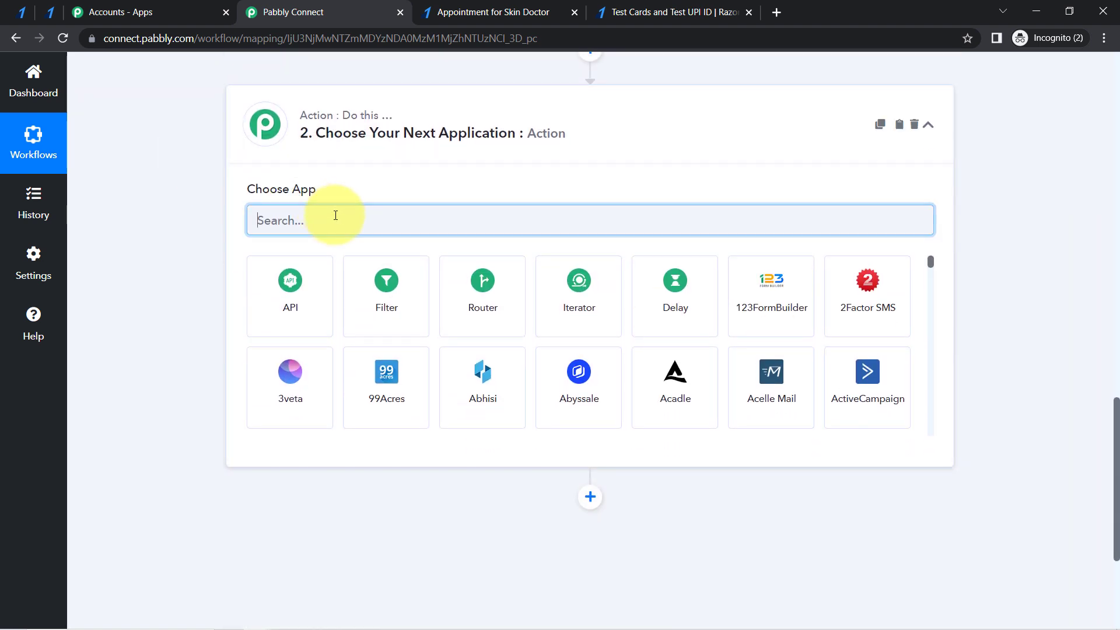
{"action": "type", "text": "google meet"}
{"action": "left_click", "coordinate": [313, 278]}
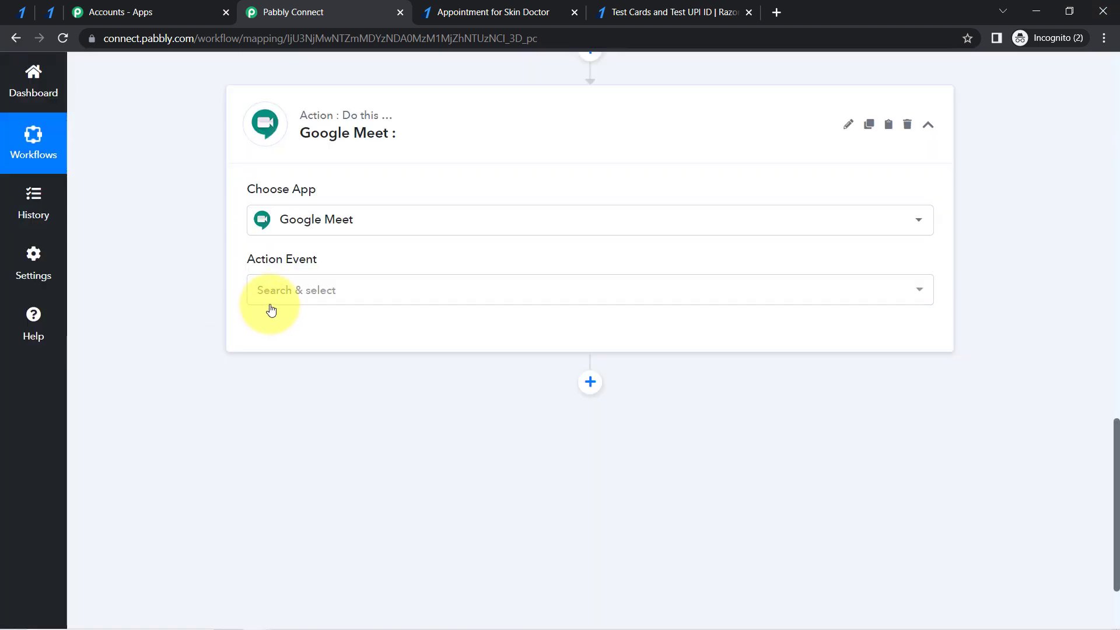
{"action": "left_click", "coordinate": [273, 304]}
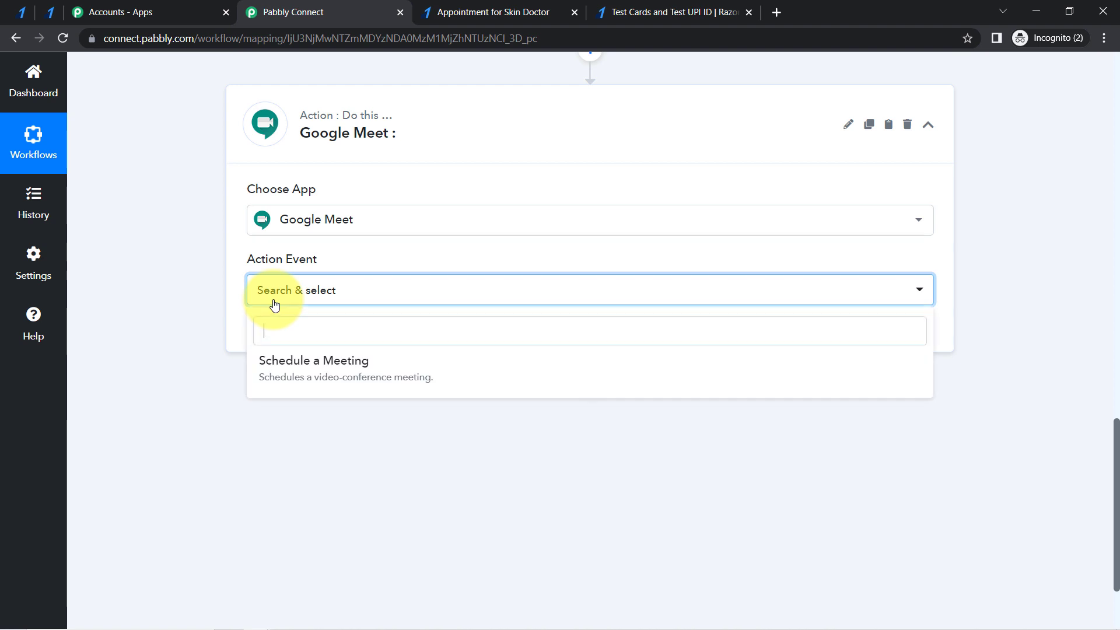
{"action": "left_click", "coordinate": [346, 378]}
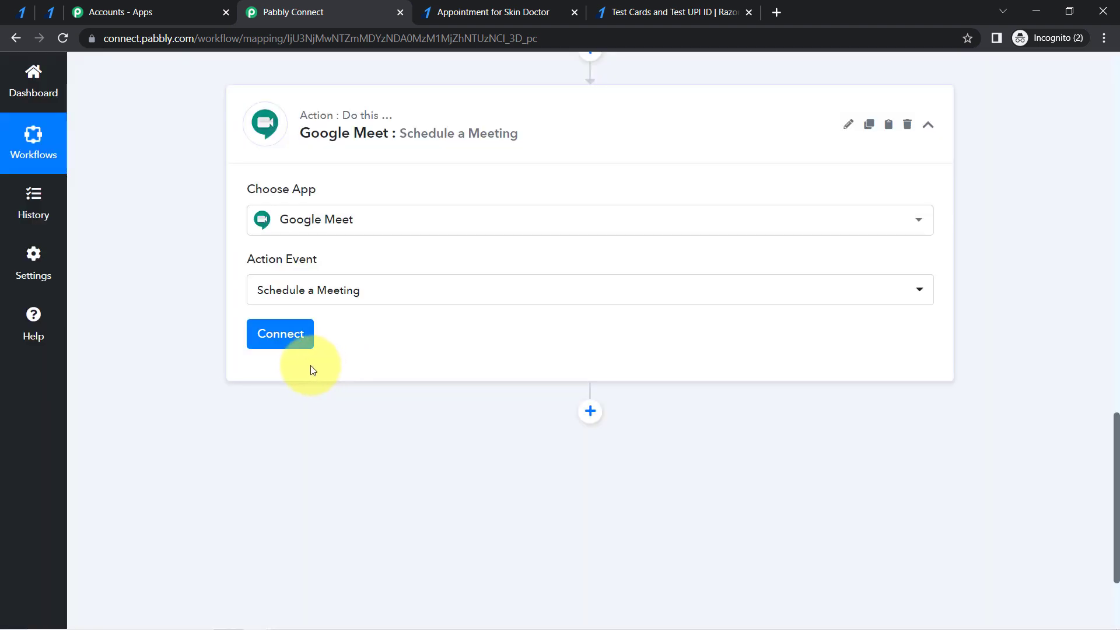
{"action": "left_click", "coordinate": [278, 347]}
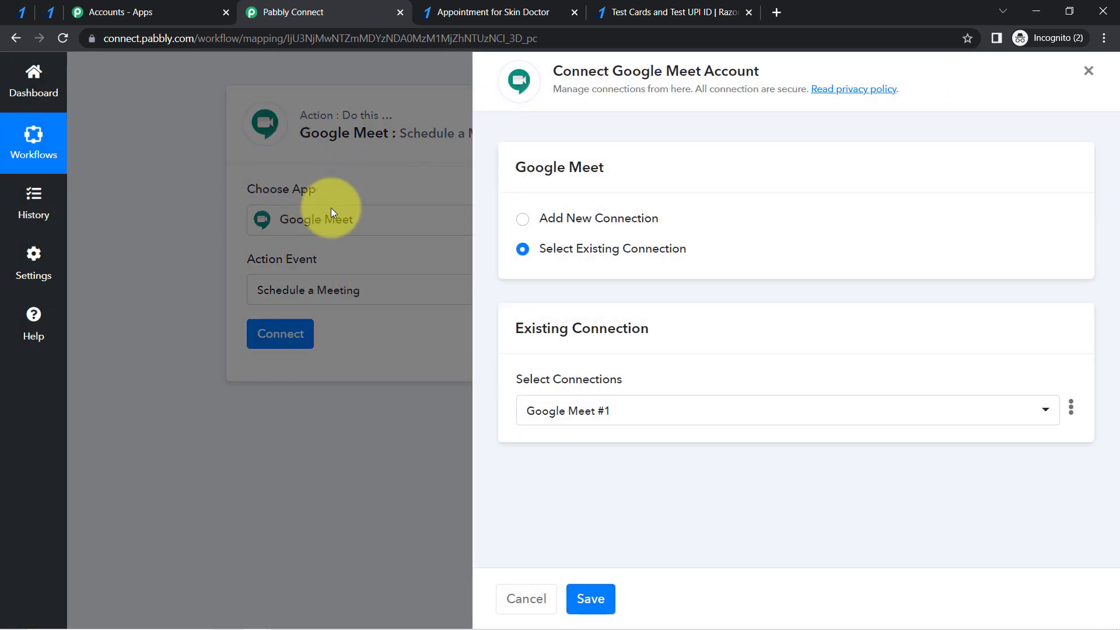
Connect Google Meet through the existing Google Meet #1 connection and save.
{"action": "left_click", "coordinate": [623, 224]}
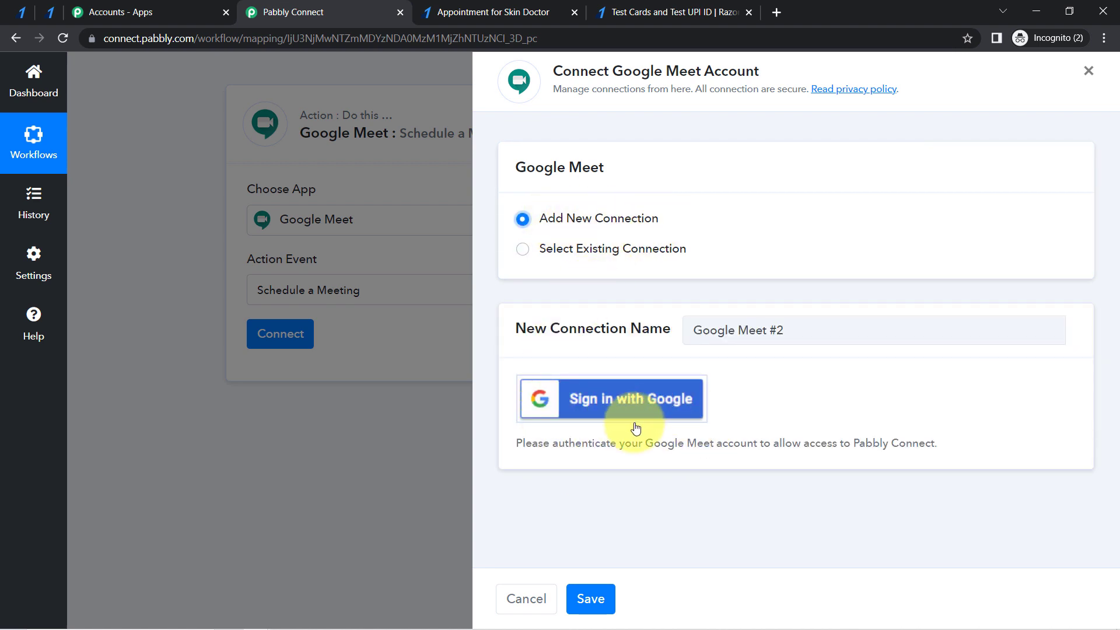
{"action": "left_click", "coordinate": [592, 248]}
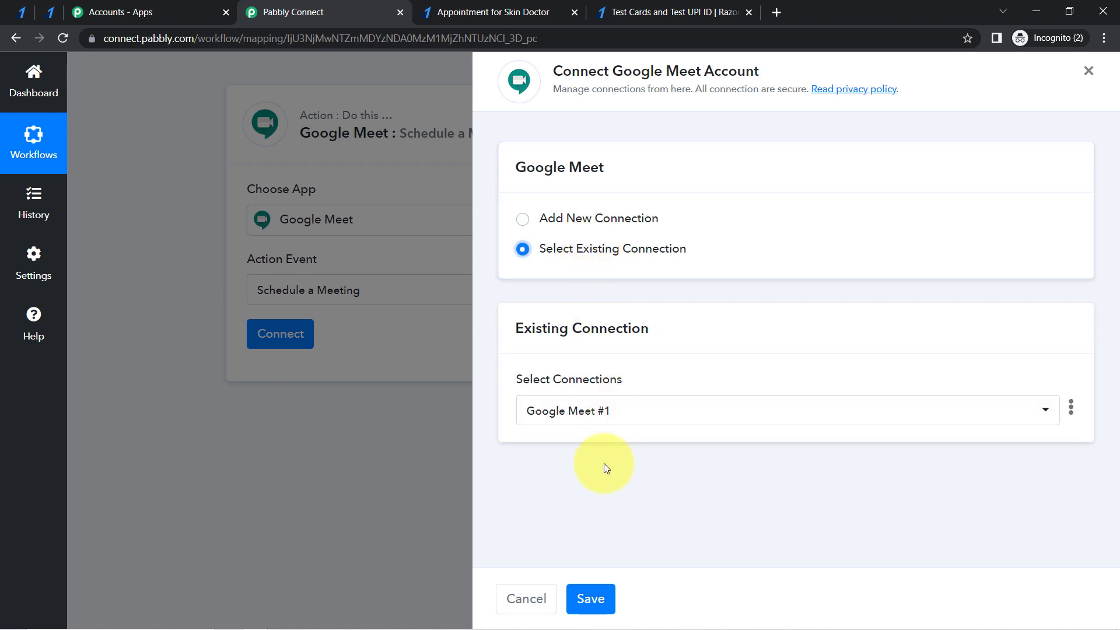
{"action": "left_click", "coordinate": [590, 601]}
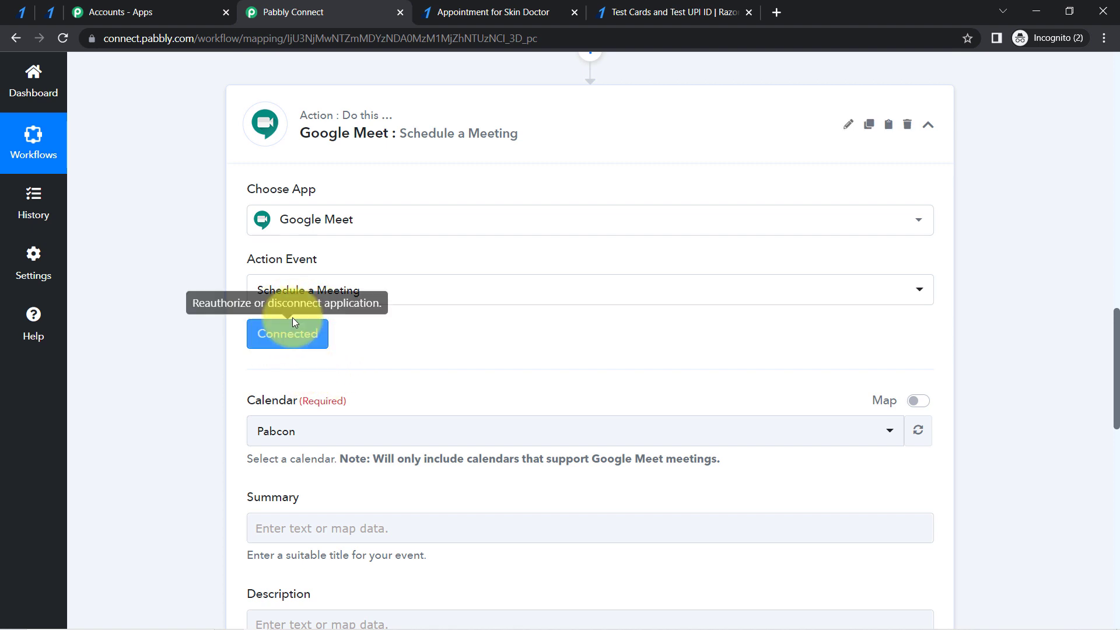
Keep Pabcon as the meeting calendar and review the calendar note, Summary and Description fields.
{"action": "left_click_drag", "start_coordinate": [1117, 362], "coordinate": [1117, 411]}
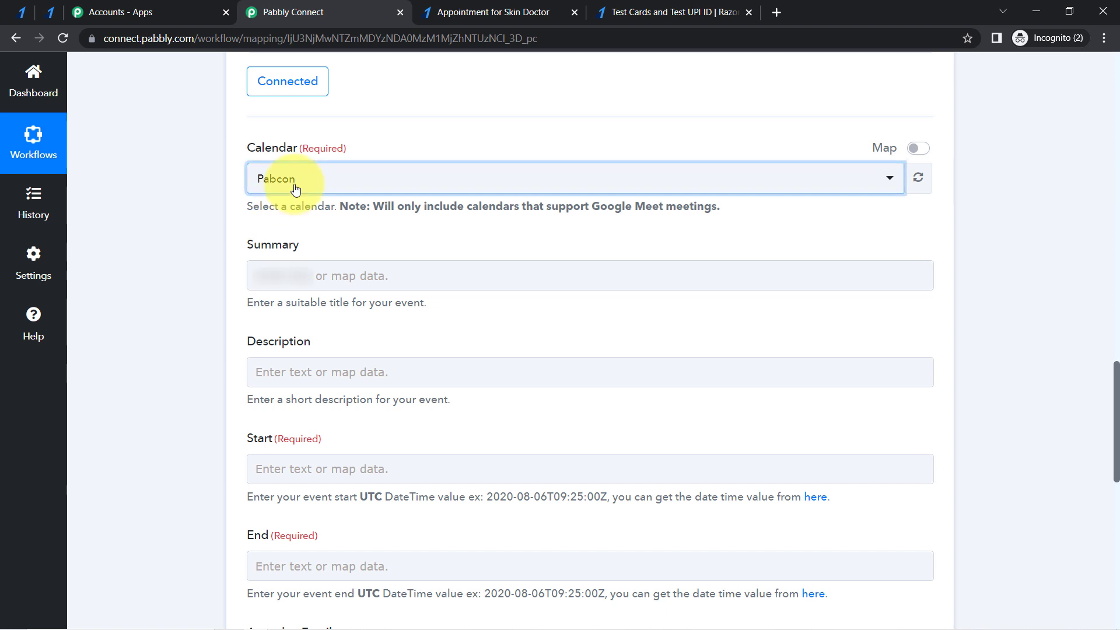
{"action": "left_click", "coordinate": [278, 195]}
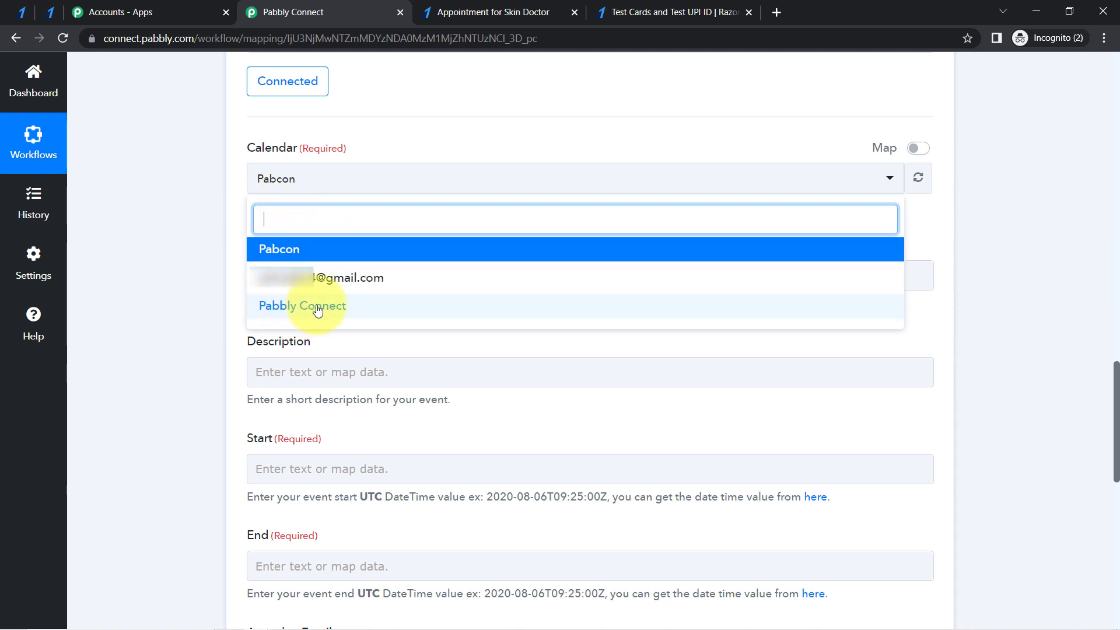
{"action": "left_click", "coordinate": [270, 245]}
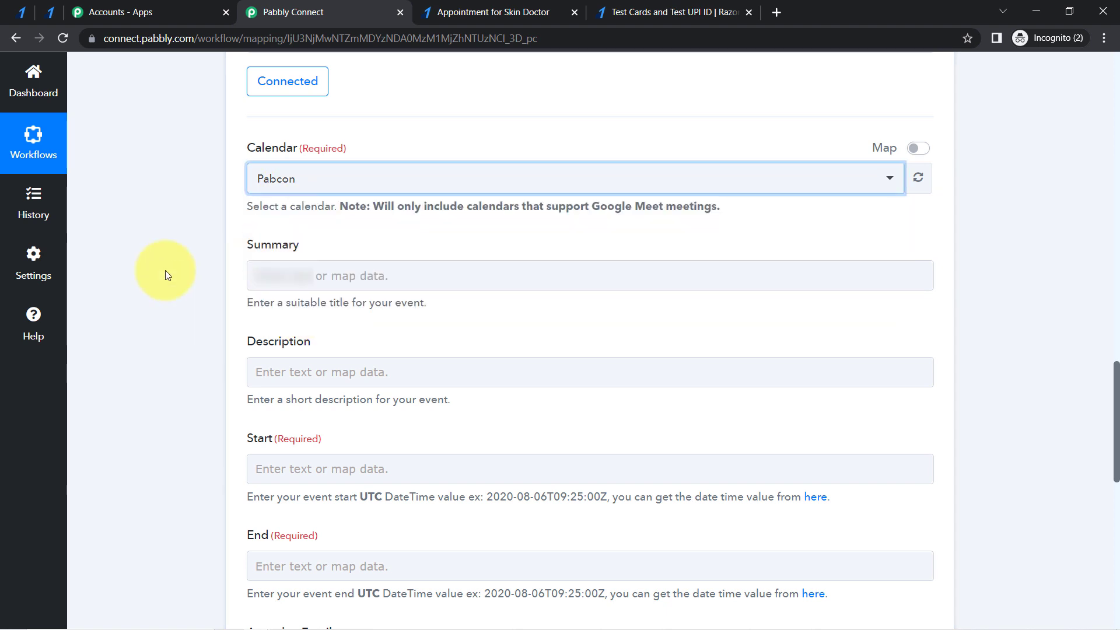
{"action": "left_click_drag", "start_coordinate": [387, 208], "coordinate": [692, 210]}
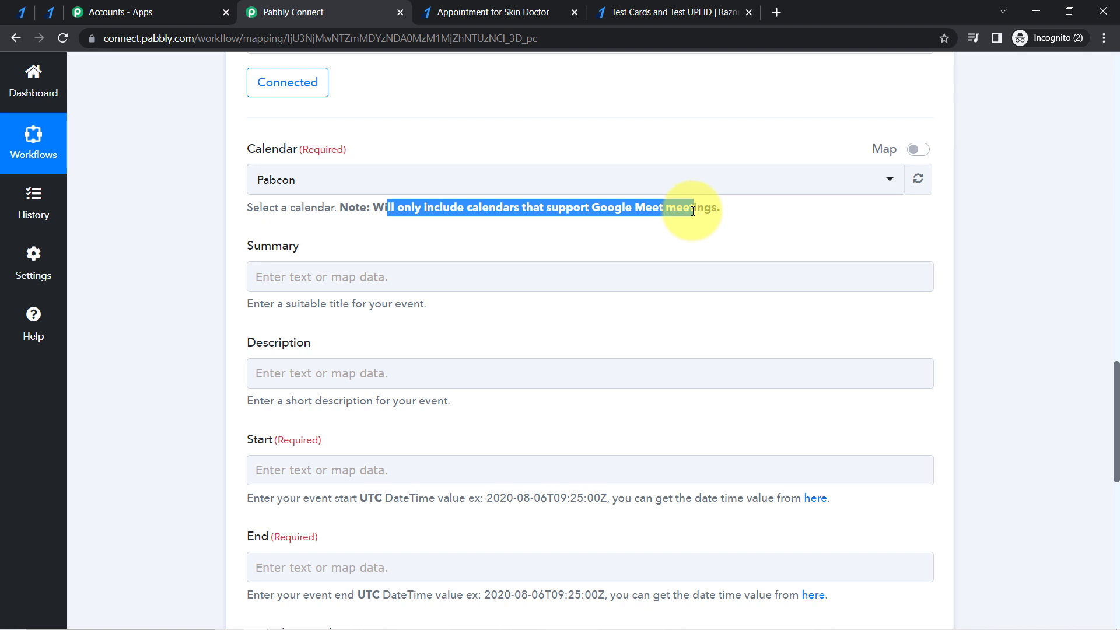
{"action": "triple_click", "coordinate": [694, 209]}
{"action": "left_click", "coordinate": [586, 221]}
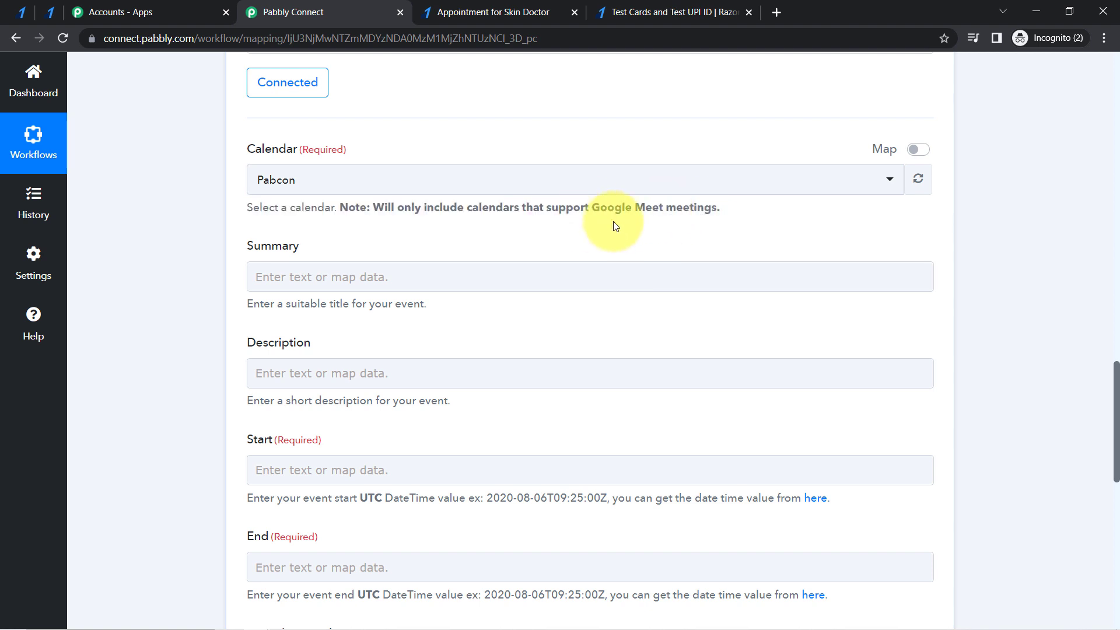
{"action": "left_click_drag", "start_coordinate": [261, 244], "coordinate": [296, 259]}
{"action": "left_click_drag", "start_coordinate": [264, 344], "coordinate": [304, 345]}
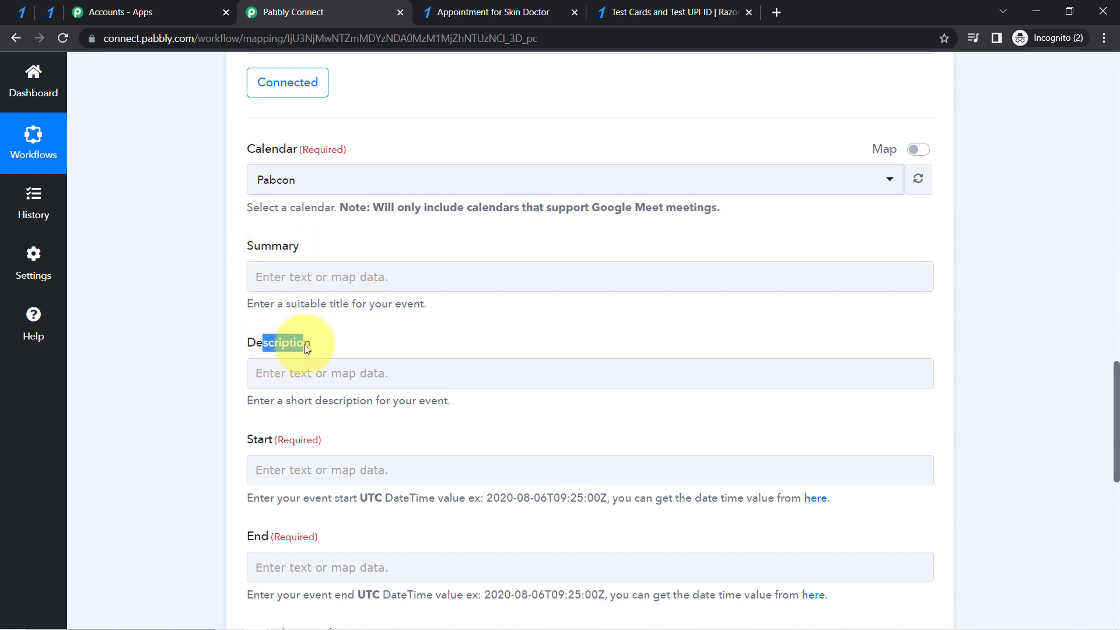
Begin the Summary with 'New Appointment is Received via' and browse the Razorpay data fields.
{"action": "left_click", "coordinate": [273, 277]}
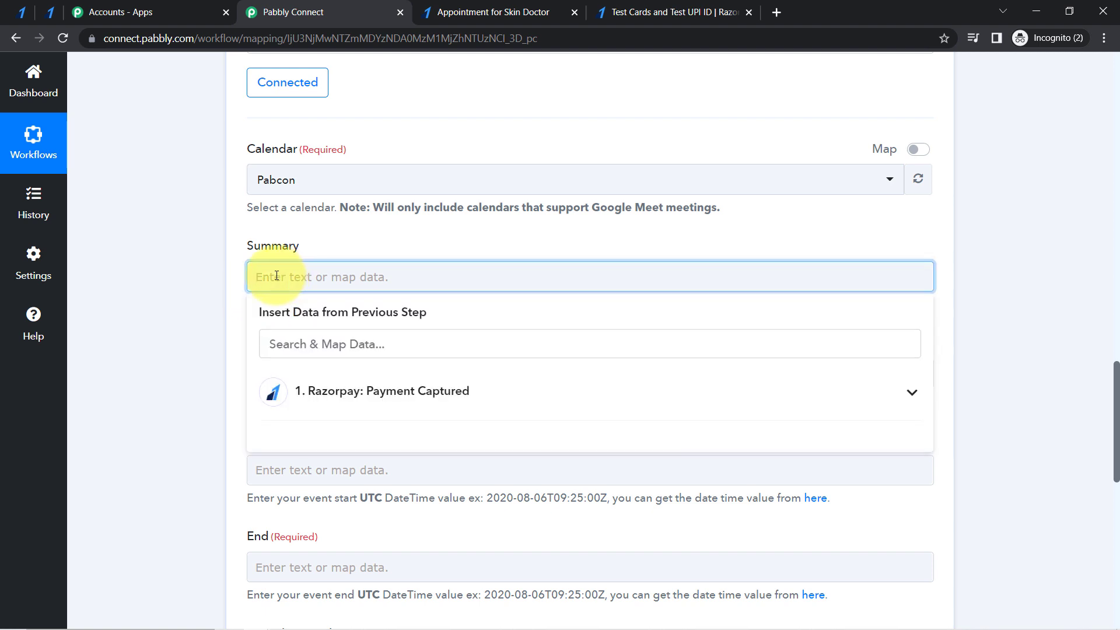
{"action": "type", "text": "New Appointment is Received via"}
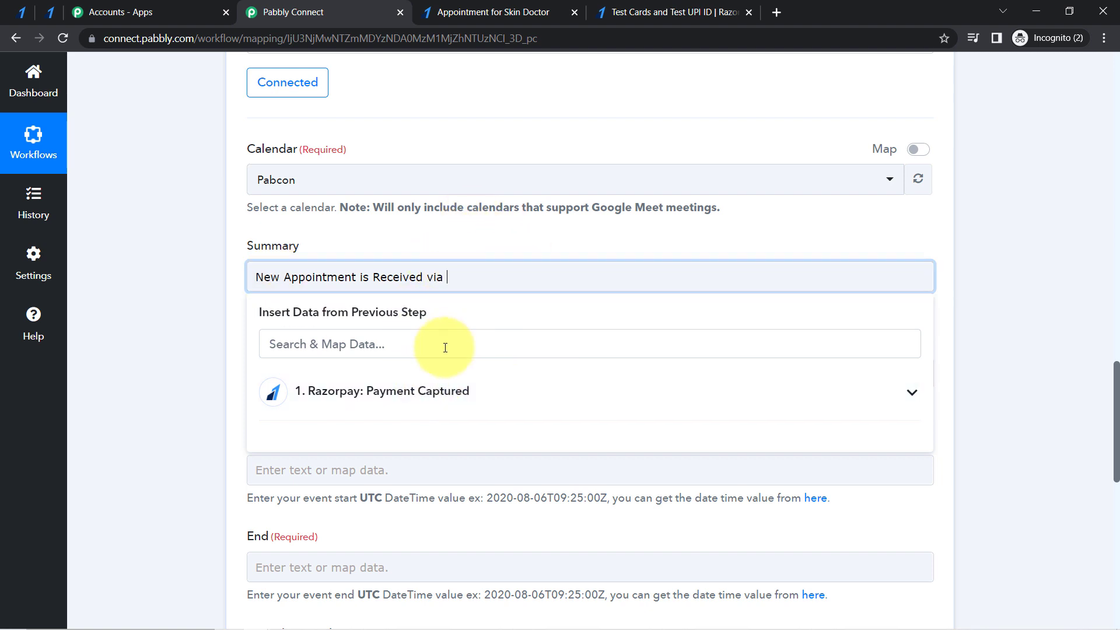
{"action": "left_click", "coordinate": [443, 399]}
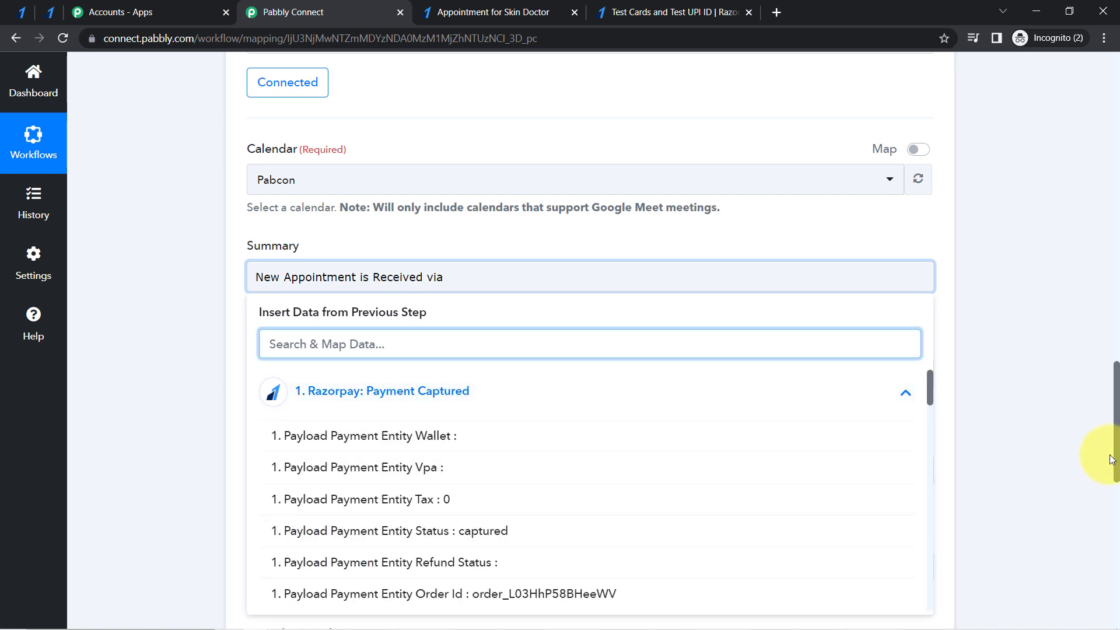
{"action": "left_click_drag", "start_coordinate": [1117, 467], "coordinate": [1099, 303]}
{"action": "left_click_drag", "start_coordinate": [932, 289], "coordinate": [935, 193]}
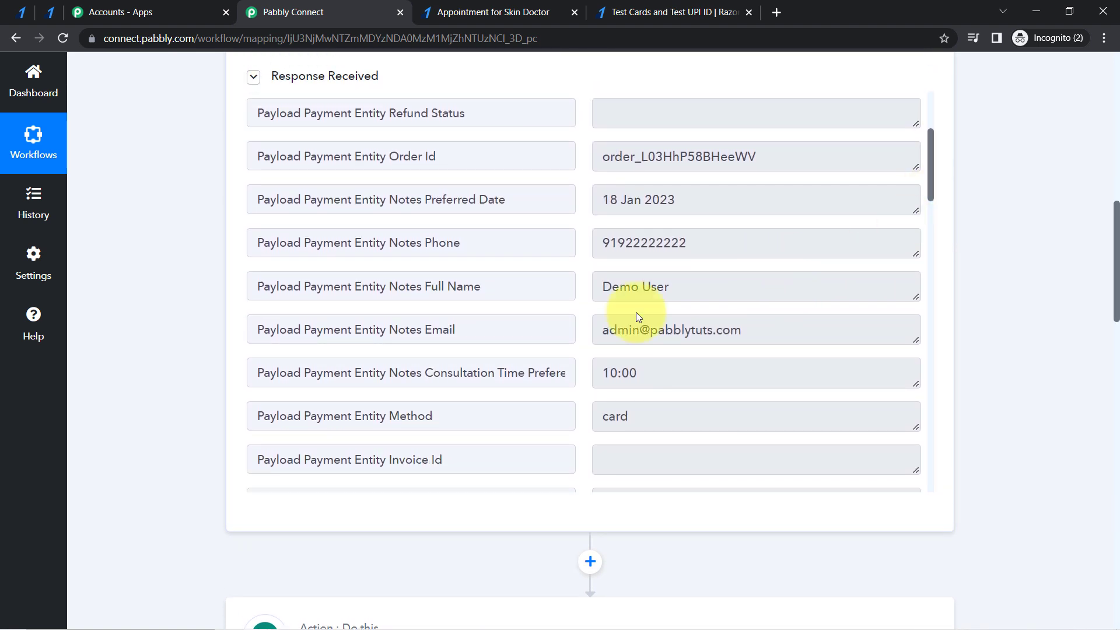
{"action": "left_click_drag", "start_coordinate": [1116, 245], "coordinate": [1117, 423]}
{"action": "left_click", "coordinate": [204, 330]}
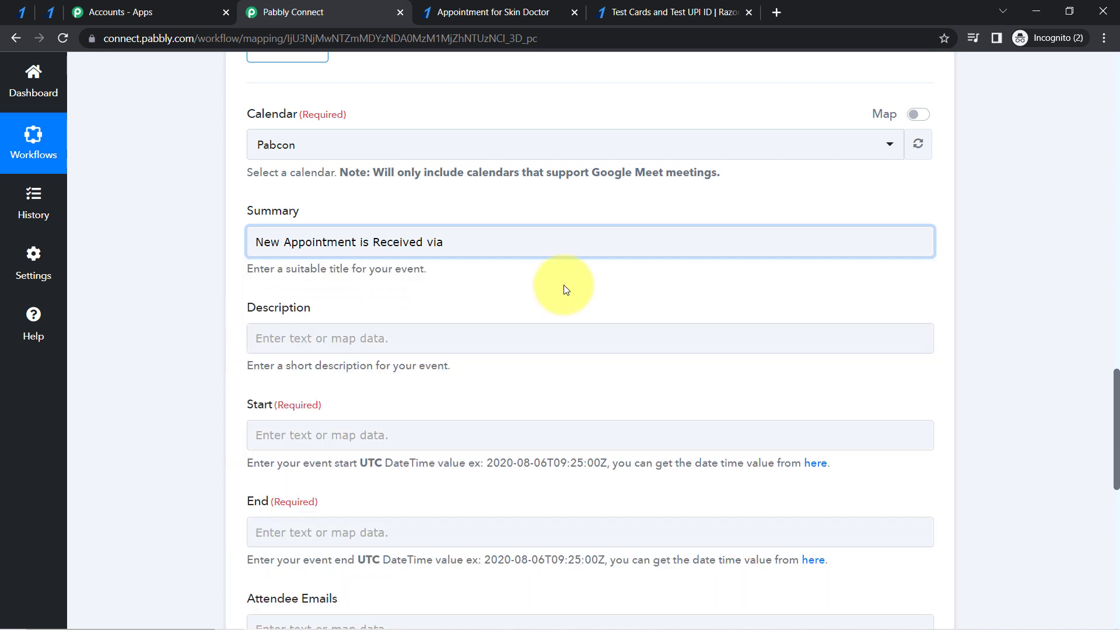
Insert the mapped customer full name and finish the Summary with '& the meeting has been scheduled'.
{"action": "left_click", "coordinate": [468, 252]}
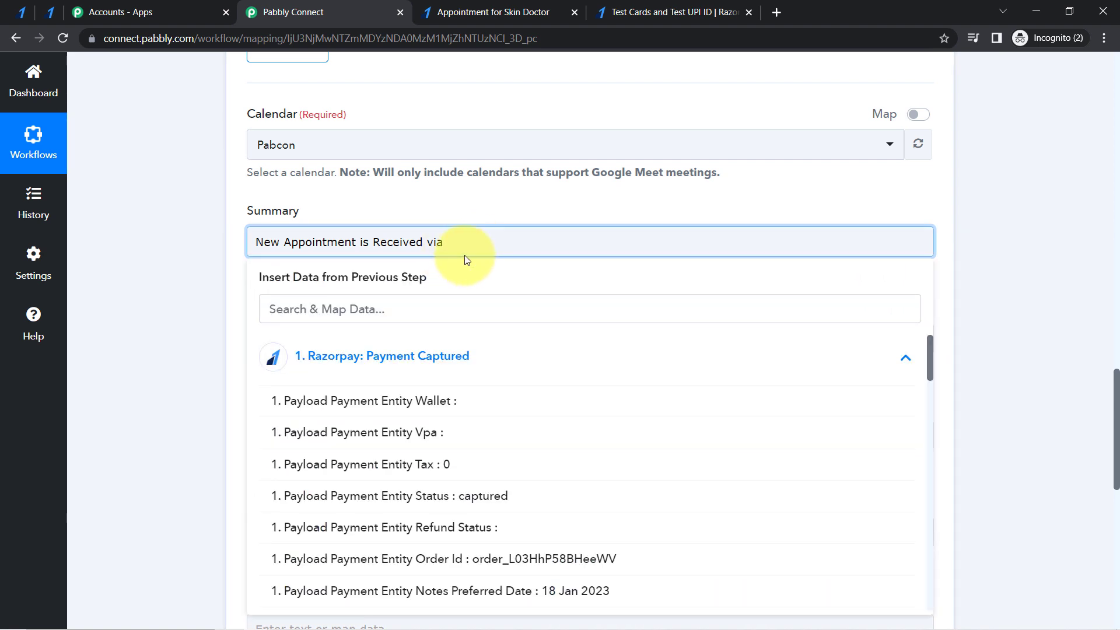
{"action": "left_click", "coordinate": [372, 312]}
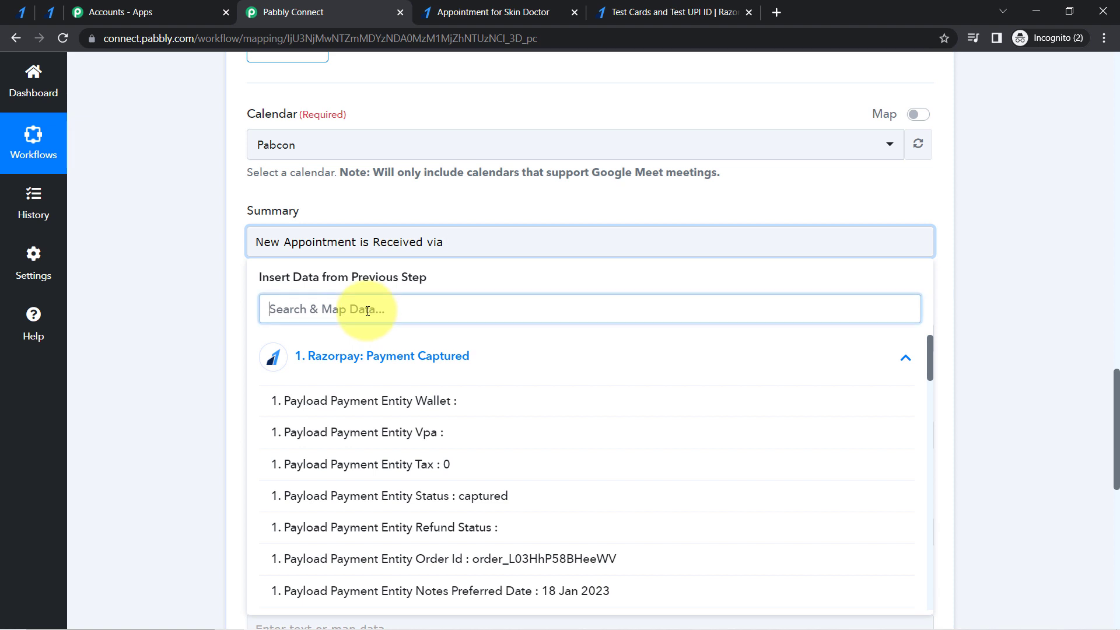
{"action": "type", "text": "demo"}
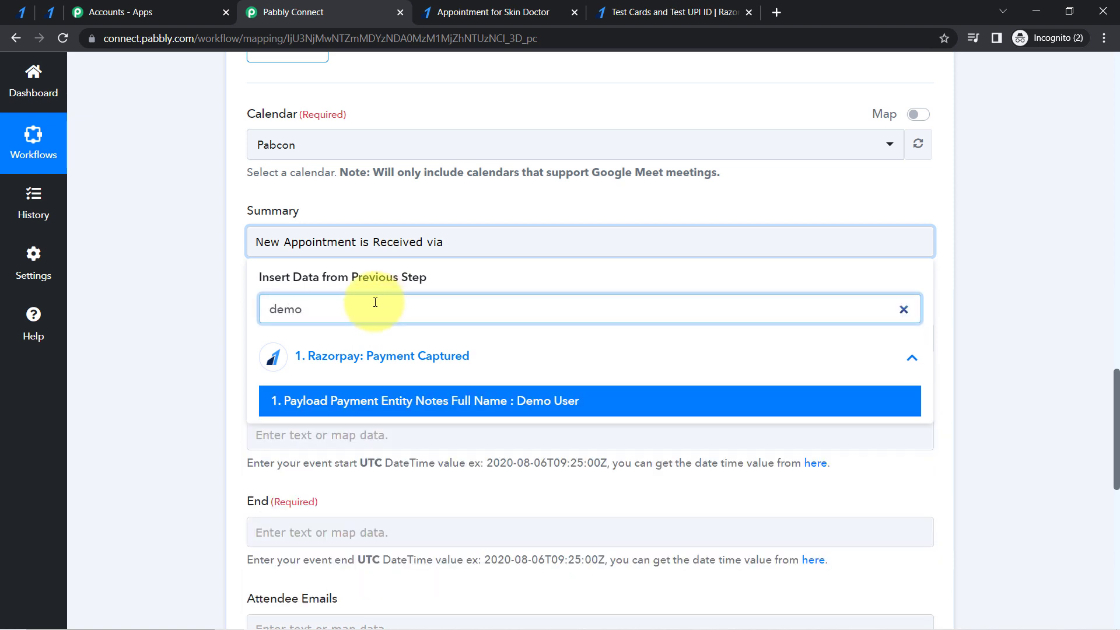
{"action": "left_click", "coordinate": [423, 396]}
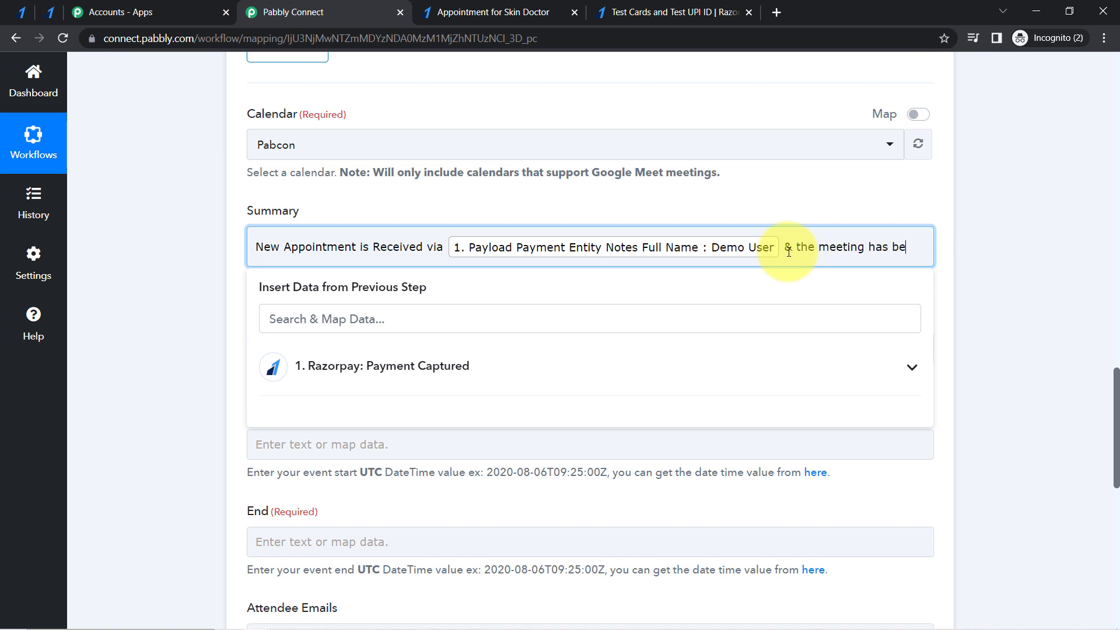
{"action": "type", "text": "scheduled"}
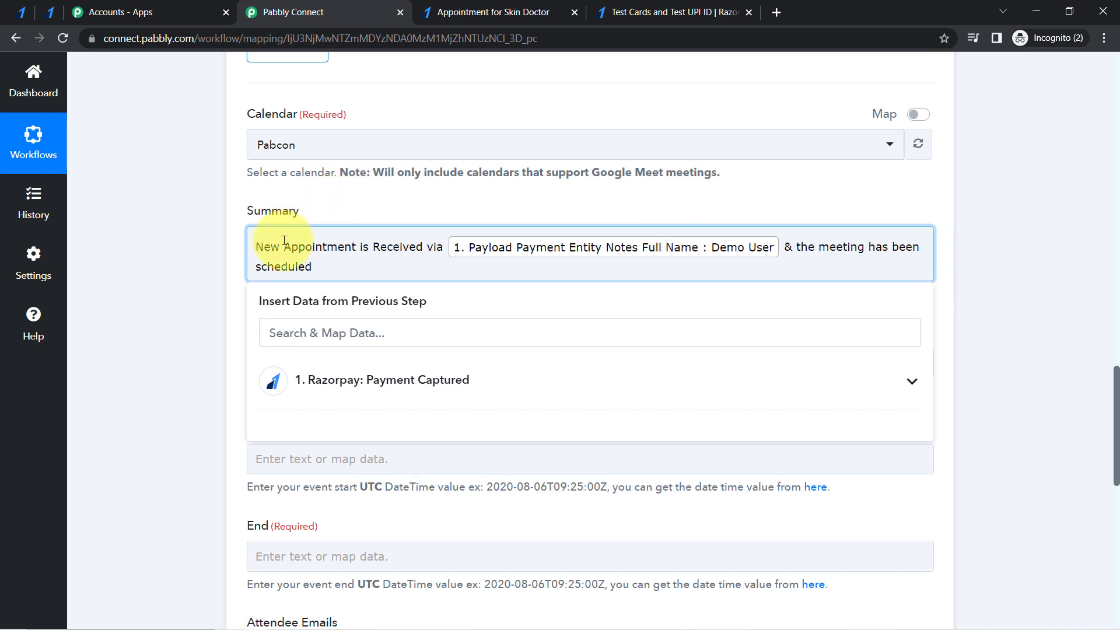
{"action": "left_click_drag", "start_coordinate": [272, 245], "coordinate": [879, 254]}
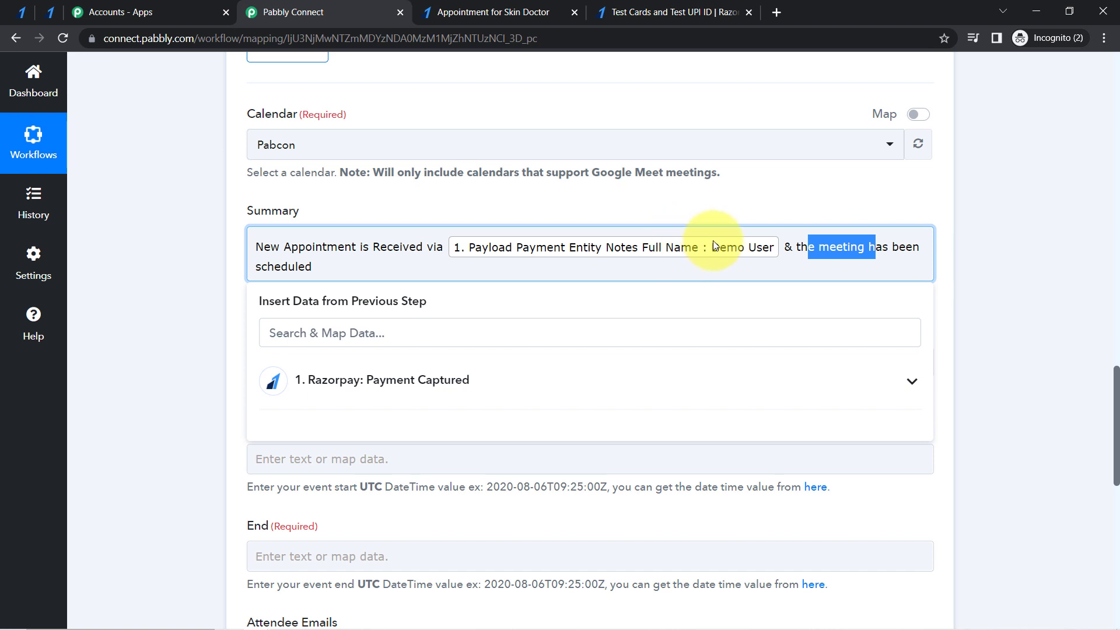
{"action": "left_click", "coordinate": [229, 336]}
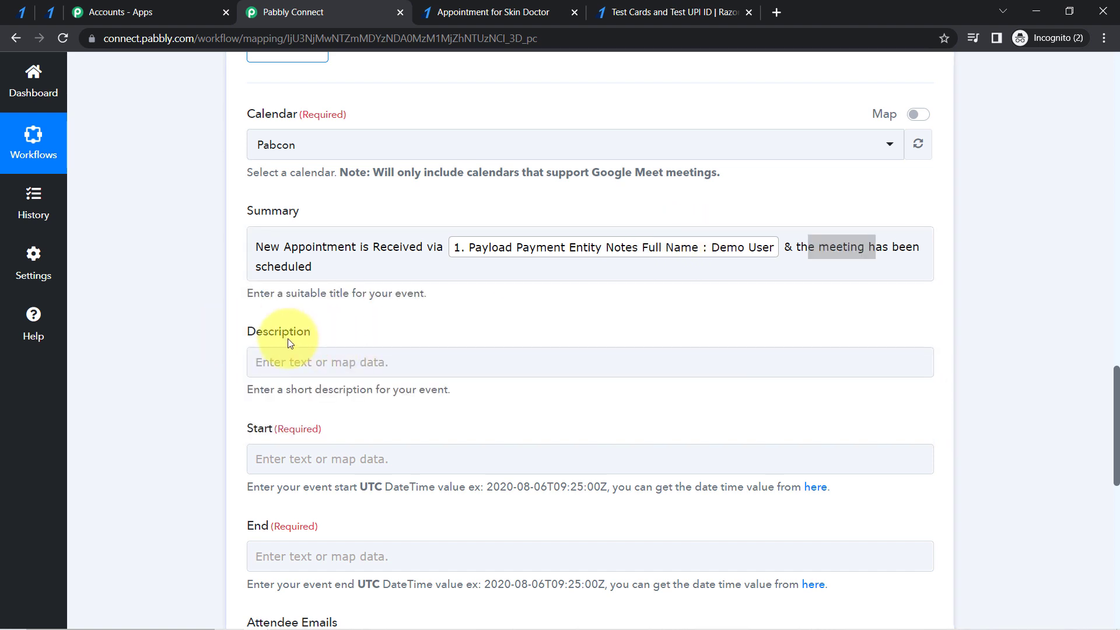
Fill the Description with 'New Appointment is Received via' plus the mapped customer email field.
{"action": "left_click_drag", "start_coordinate": [260, 249], "coordinate": [423, 247]}
{"action": "key", "text": "ctrl+c"}
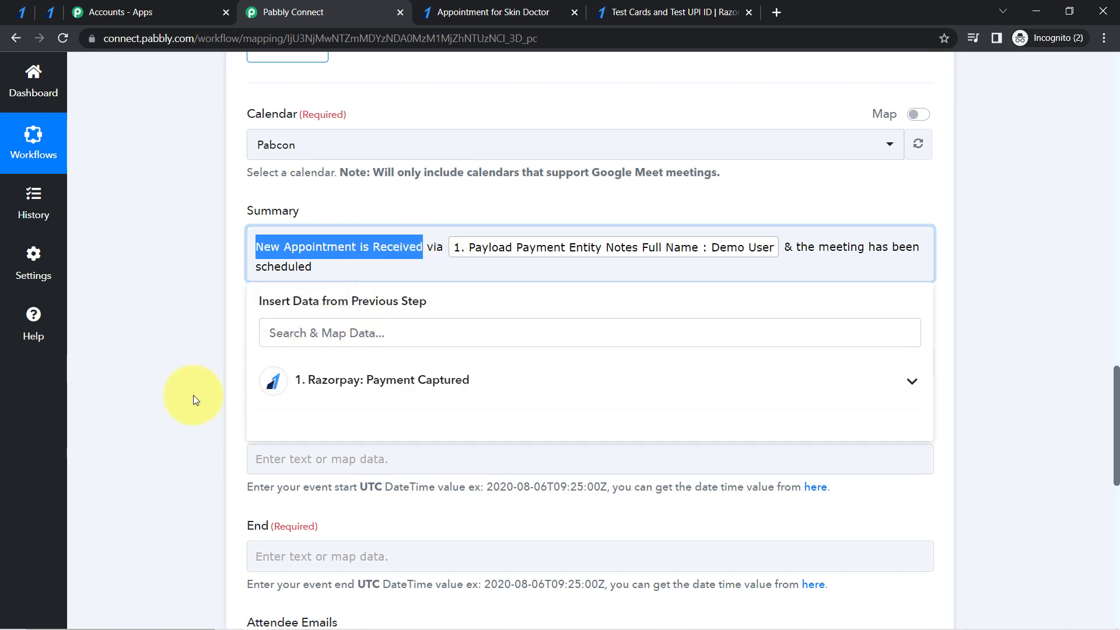
{"action": "left_click", "coordinate": [190, 326]}
{"action": "left_click", "coordinate": [315, 362]}
{"action": "key", "text": "ctrl+v"}
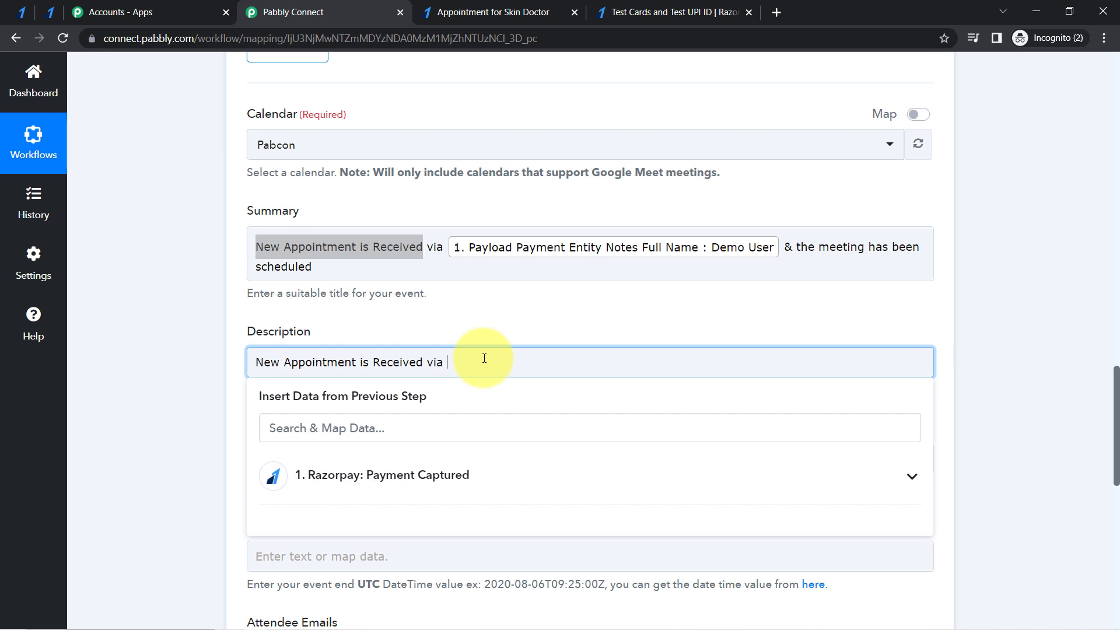
{"action": "left_click", "coordinate": [350, 434]}
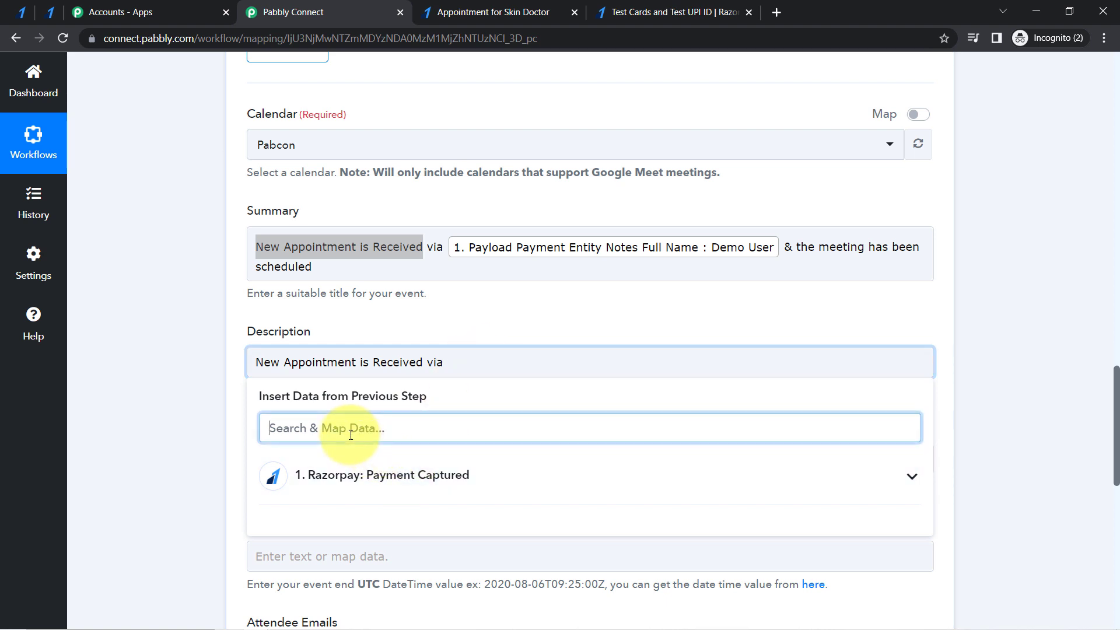
{"action": "type", "text": "@"}
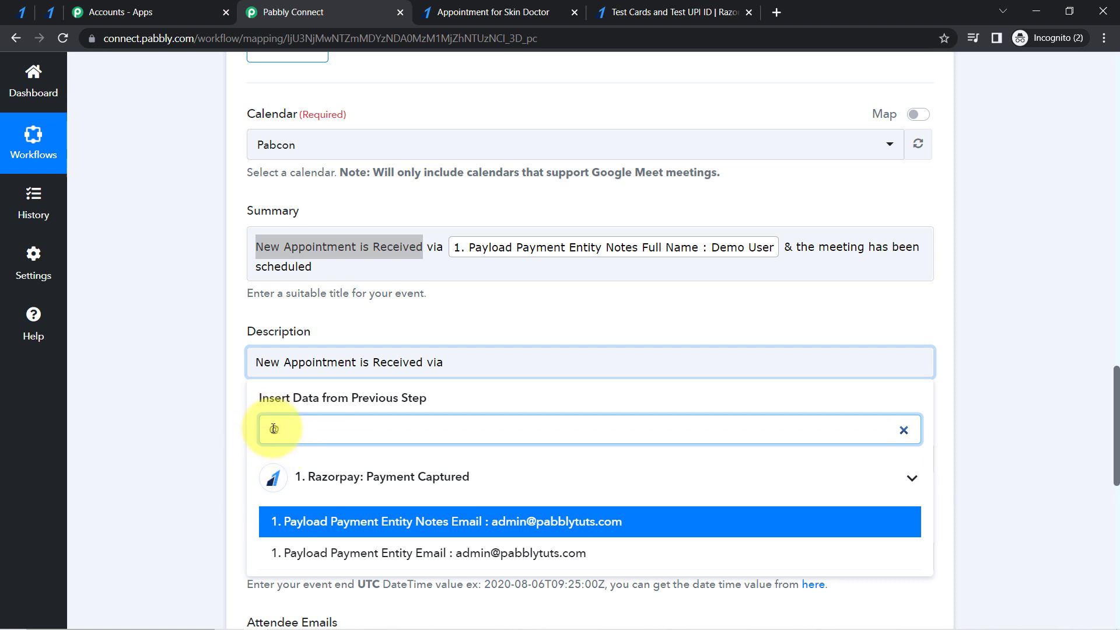
{"action": "left_click", "coordinate": [497, 526]}
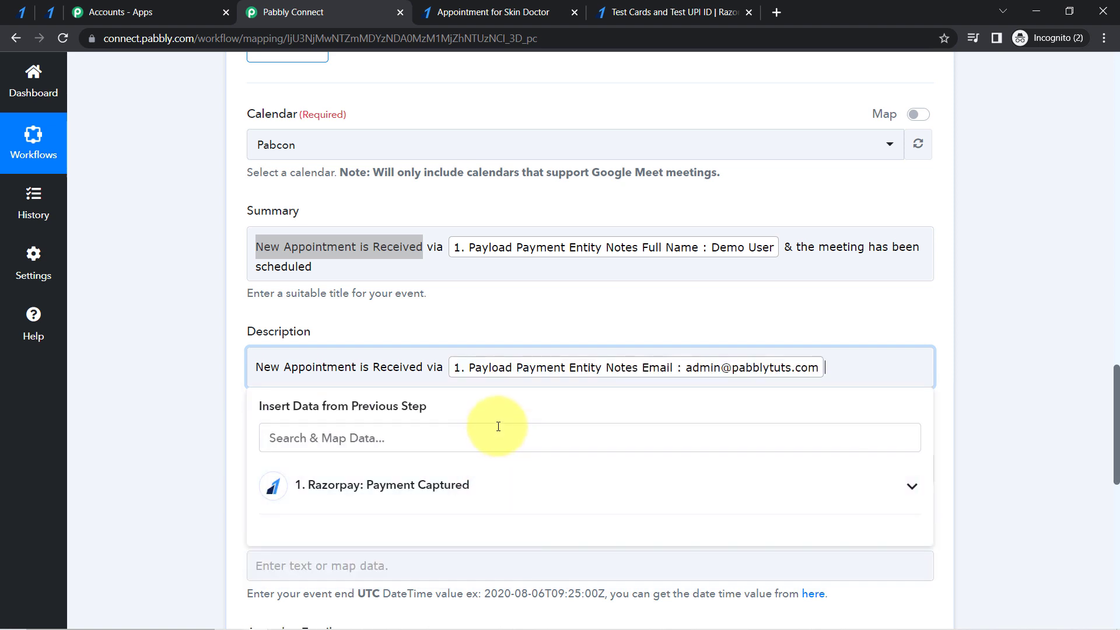
{"action": "left_click", "coordinate": [129, 430]}
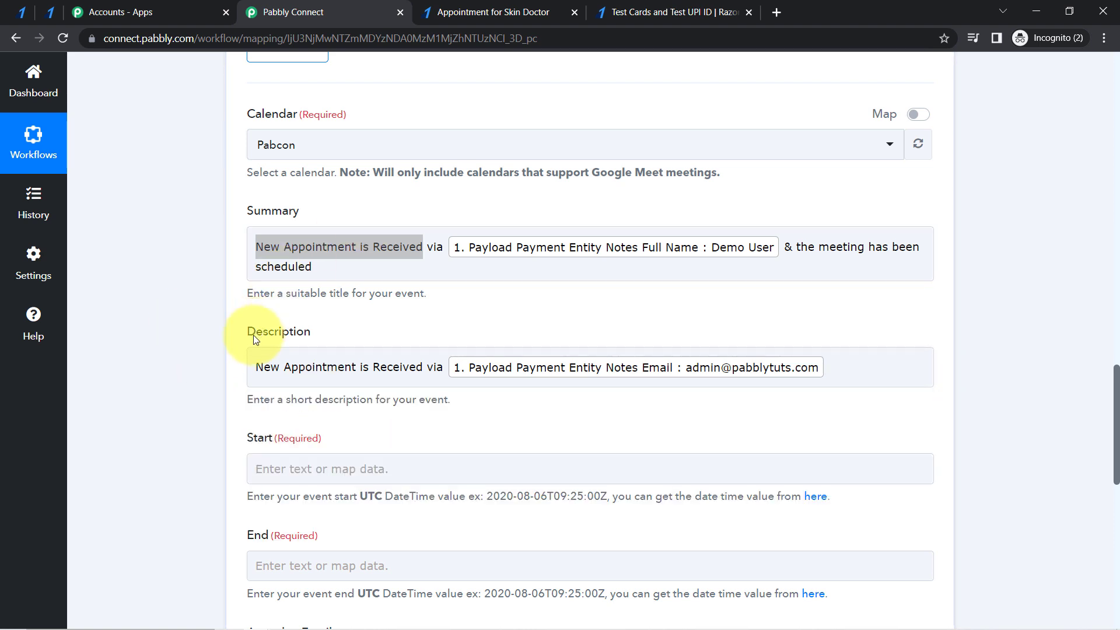
{"action": "scroll", "coordinate": [1111, 315], "scroll_direction": "down", "scroll_amount": 2}
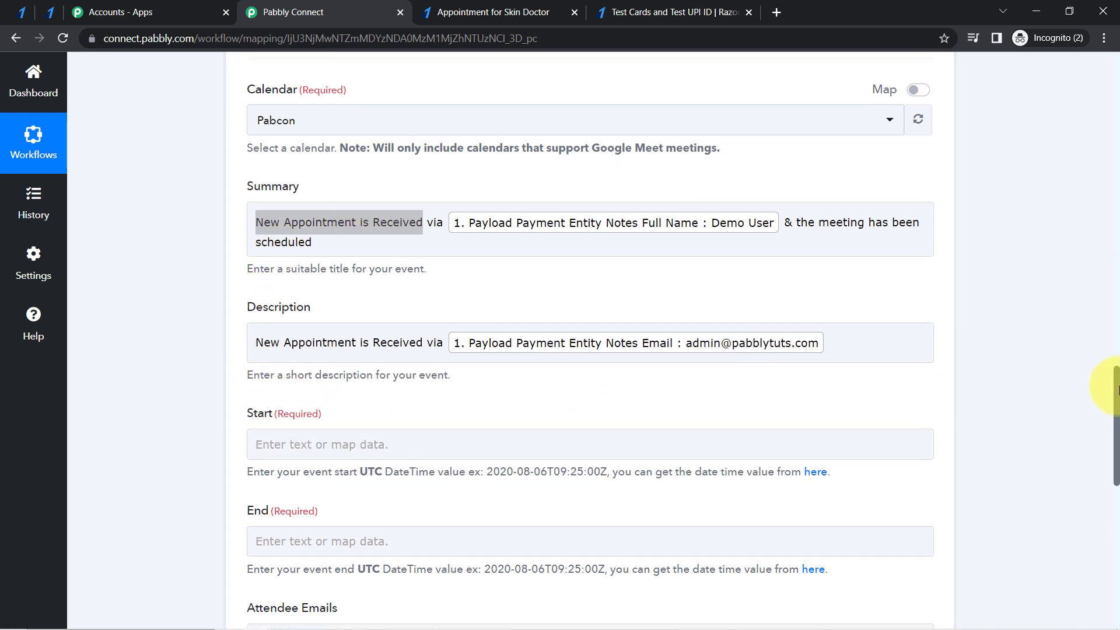
{"action": "left_click_drag", "start_coordinate": [1115, 403], "coordinate": [1115, 414]}
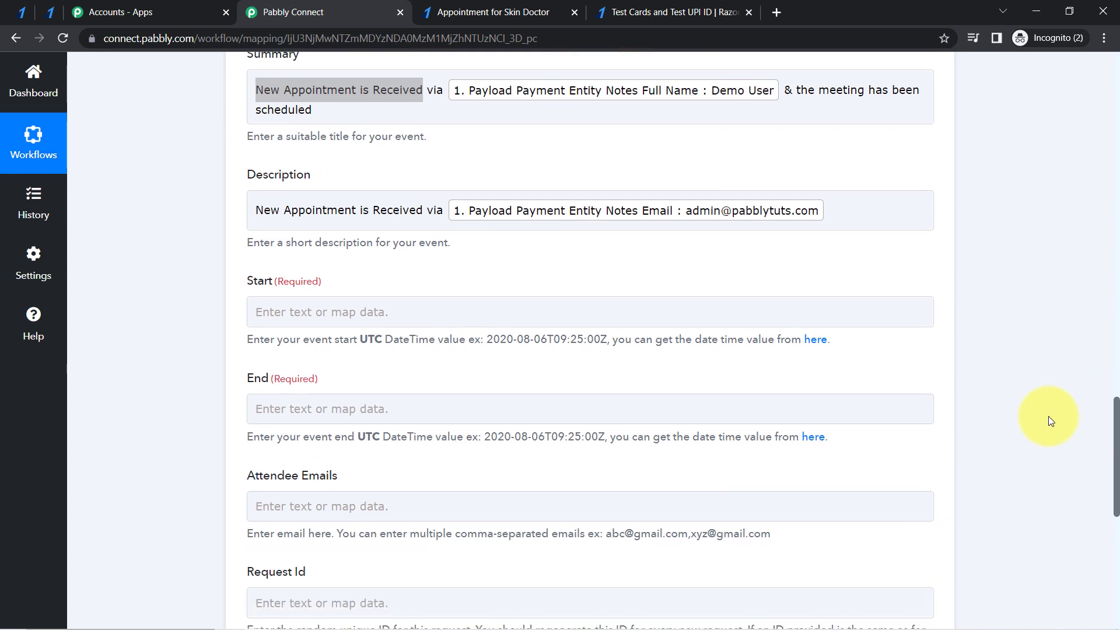
{"action": "left_click_drag", "start_coordinate": [441, 432], "coordinate": [641, 452]}
{"action": "left_click_drag", "start_coordinate": [248, 339], "coordinate": [525, 338]}
{"action": "left_click", "coordinate": [371, 362]}
{"action": "left_click_drag", "start_coordinate": [368, 342], "coordinate": [386, 341]}
{"action": "left_click_drag", "start_coordinate": [486, 340], "coordinate": [593, 339]}
{"action": "left_click", "coordinate": [553, 338]}
{"action": "left_click_drag", "start_coordinate": [358, 342], "coordinate": [419, 341]}
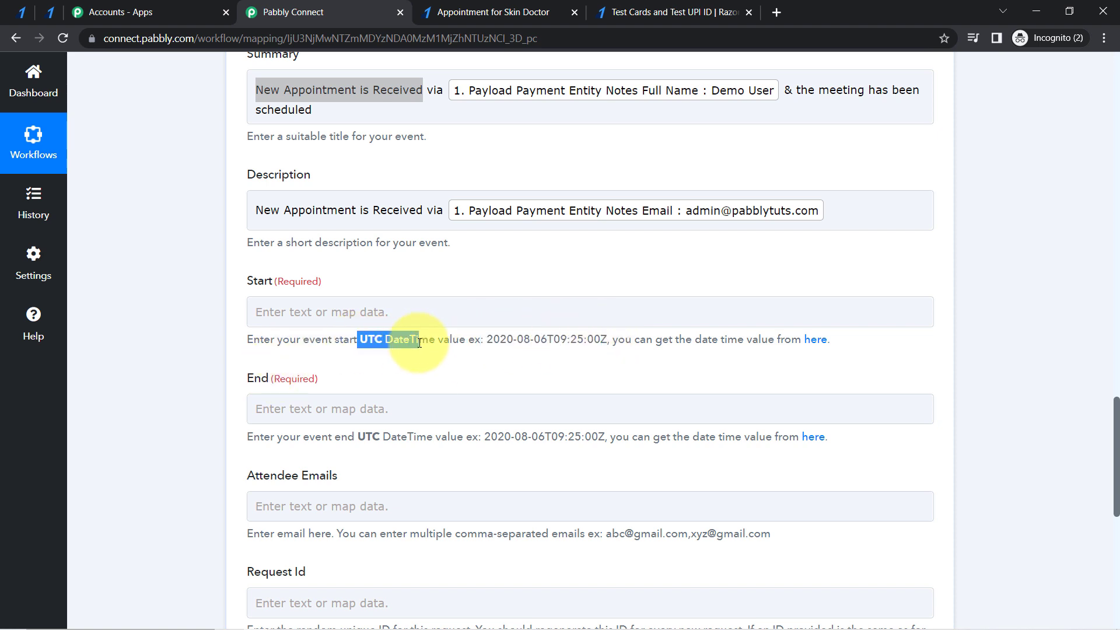
{"action": "left_click", "coordinate": [419, 342]}
{"action": "left_click_drag", "start_coordinate": [252, 385], "coordinate": [308, 385]}
{"action": "left_click_drag", "start_coordinate": [357, 438], "coordinate": [640, 438]}
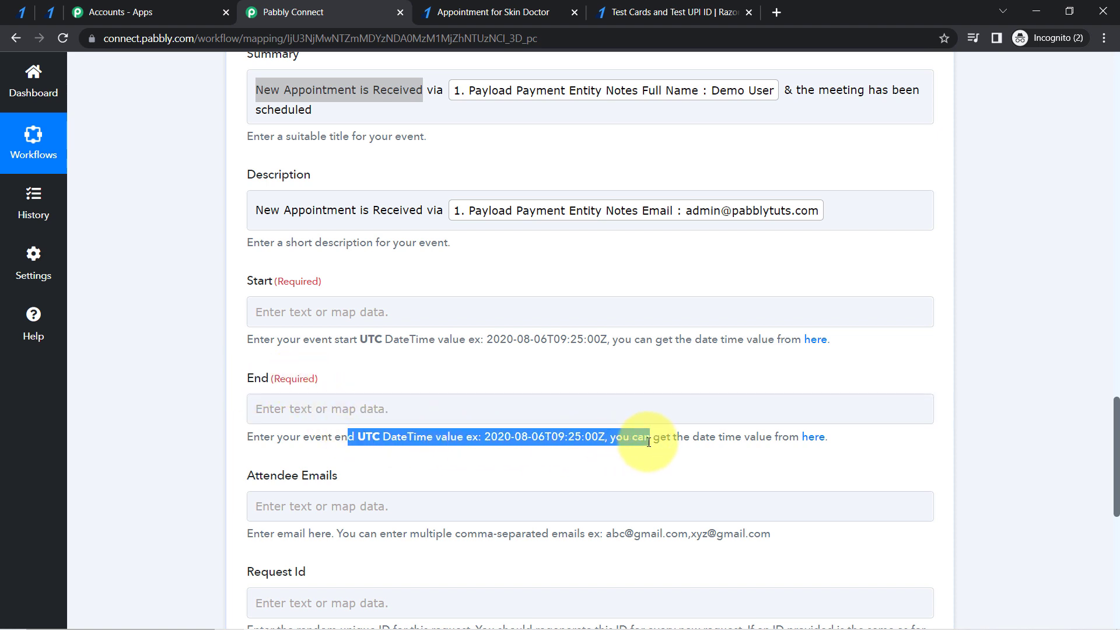
{"action": "left_click", "coordinate": [655, 418]}
{"action": "left_click_drag", "start_coordinate": [640, 340], "coordinate": [768, 339]}
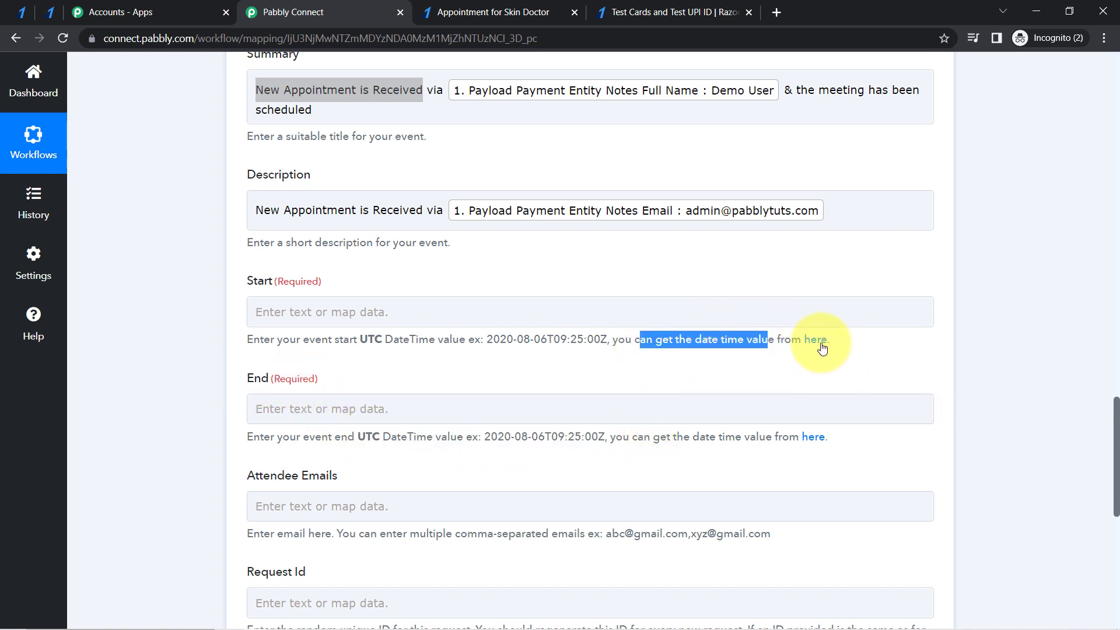
{"action": "double_click", "coordinate": [258, 282]}
{"action": "double_click", "coordinate": [258, 378]}
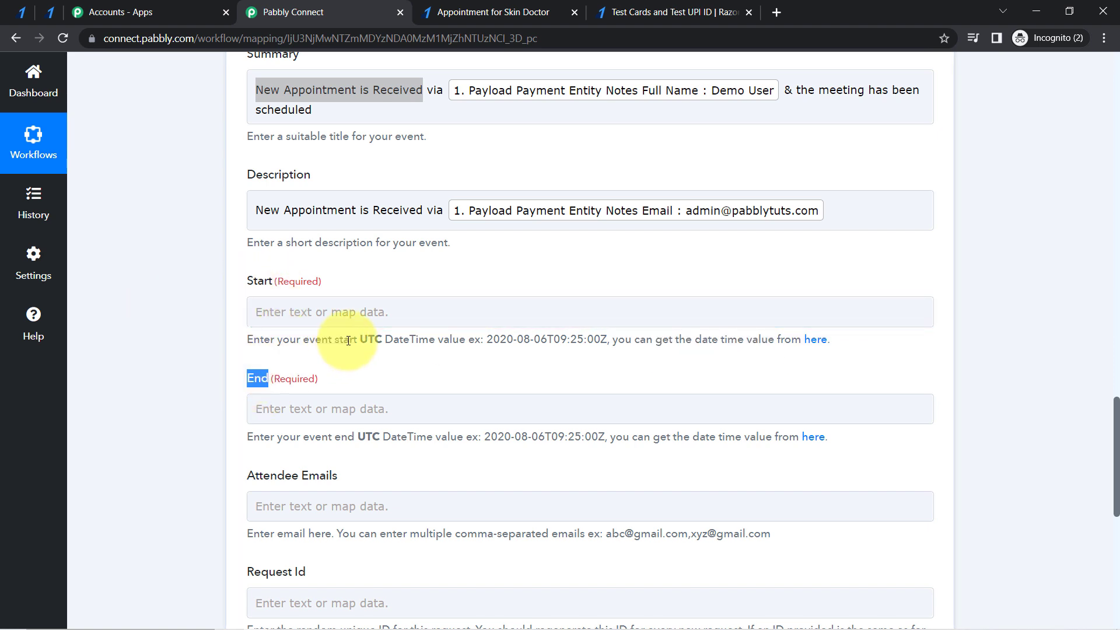
{"action": "left_click_drag", "start_coordinate": [350, 340], "coordinate": [486, 339]}
{"action": "left_click_drag", "start_coordinate": [1117, 499], "coordinate": [1094, 290]}
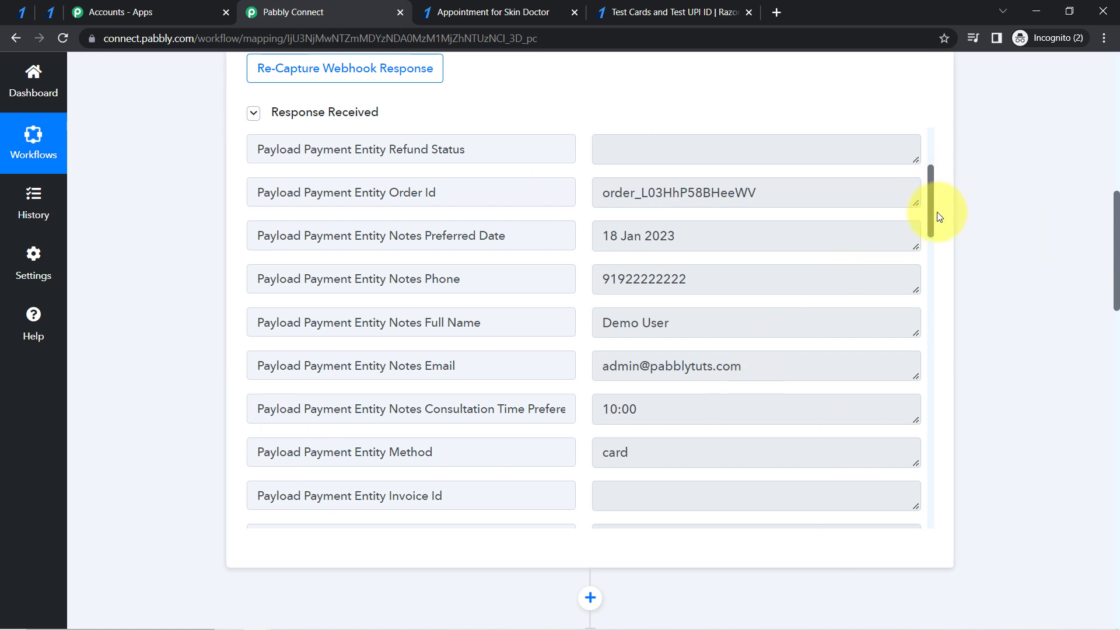
{"action": "left_click_drag", "start_coordinate": [932, 209], "coordinate": [932, 194]}
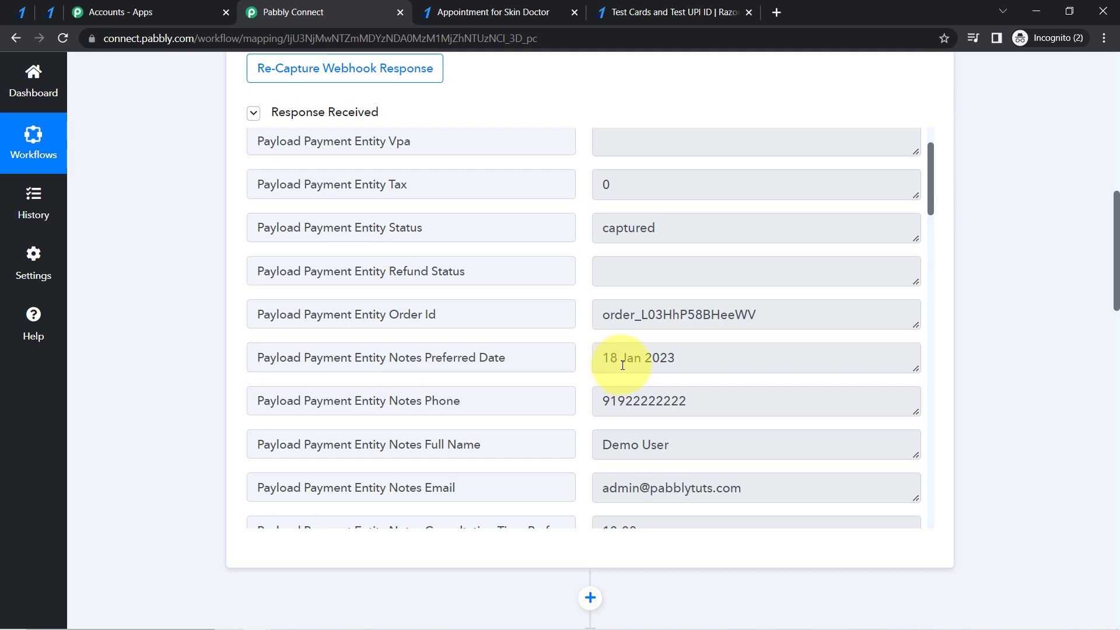
{"action": "left_click_drag", "start_coordinate": [621, 359], "coordinate": [712, 357]}
{"action": "scroll", "coordinate": [933, 206], "scroll_direction": "down", "scroll_amount": 1}
{"action": "left_click_drag", "start_coordinate": [932, 206], "coordinate": [939, 247]}
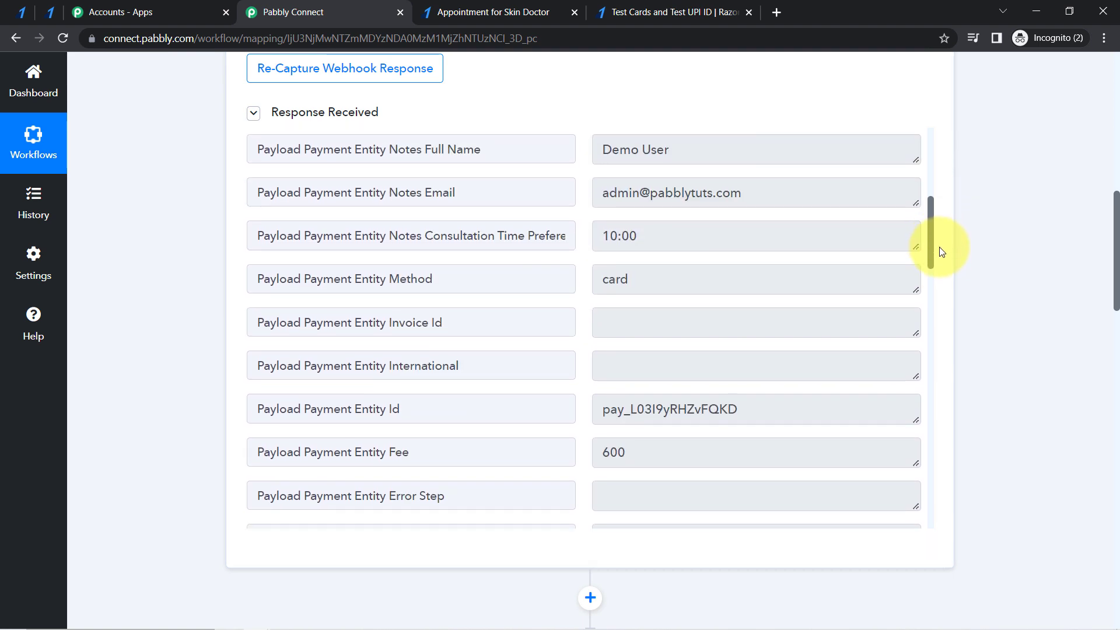
{"action": "left_click_drag", "start_coordinate": [640, 235], "coordinate": [602, 236]}
{"action": "left_click", "coordinate": [652, 231]}
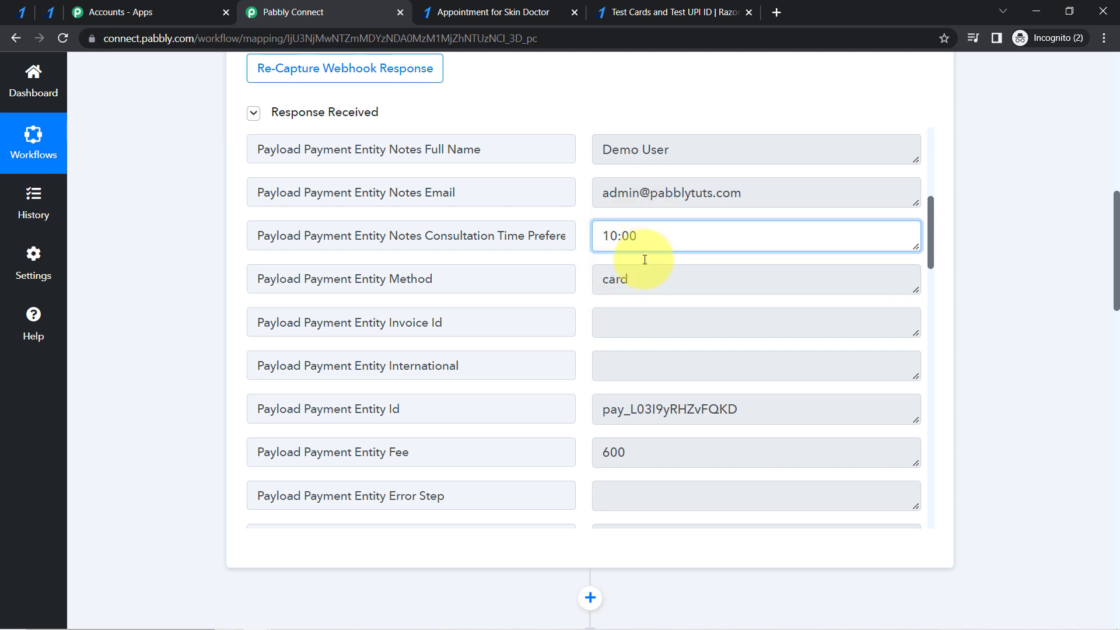
{"action": "scroll", "coordinate": [646, 244], "scroll_direction": "down", "scroll_amount": 1}
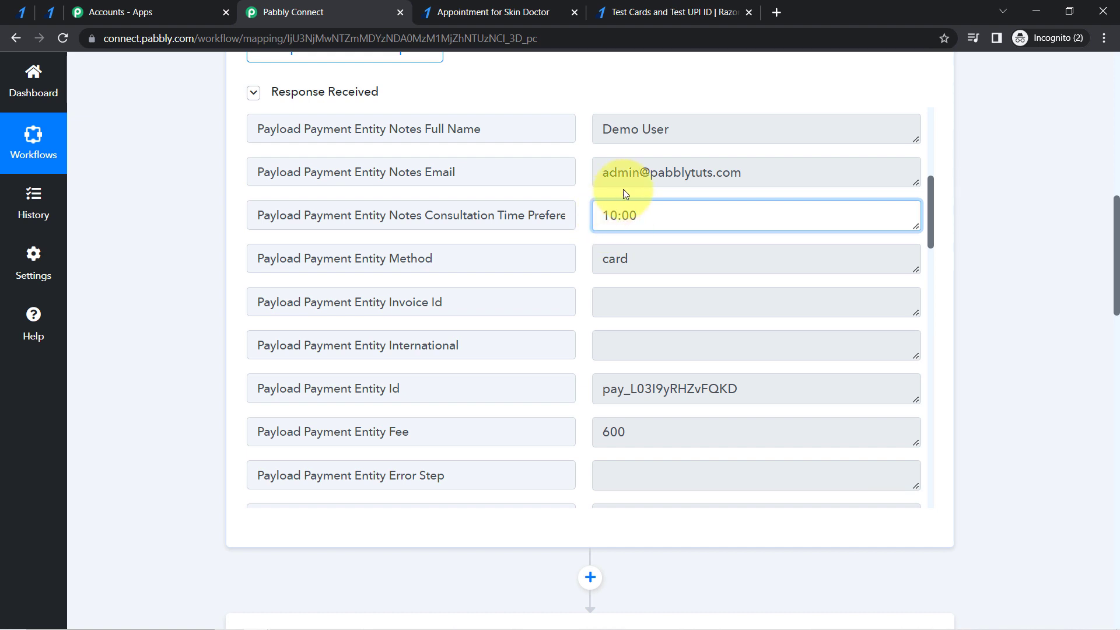
{"action": "left_click_drag", "start_coordinate": [931, 238], "coordinate": [927, 201]}
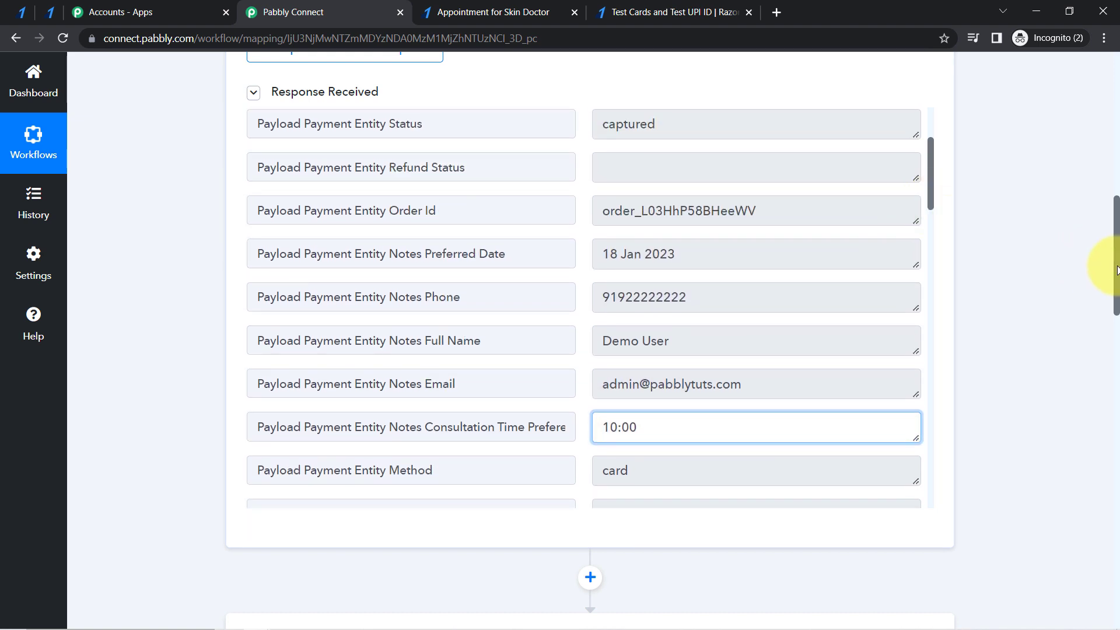
{"action": "left_click_drag", "start_coordinate": [1117, 284], "coordinate": [1108, 467]}
{"action": "left_click_drag", "start_coordinate": [487, 398], "coordinate": [625, 400]}
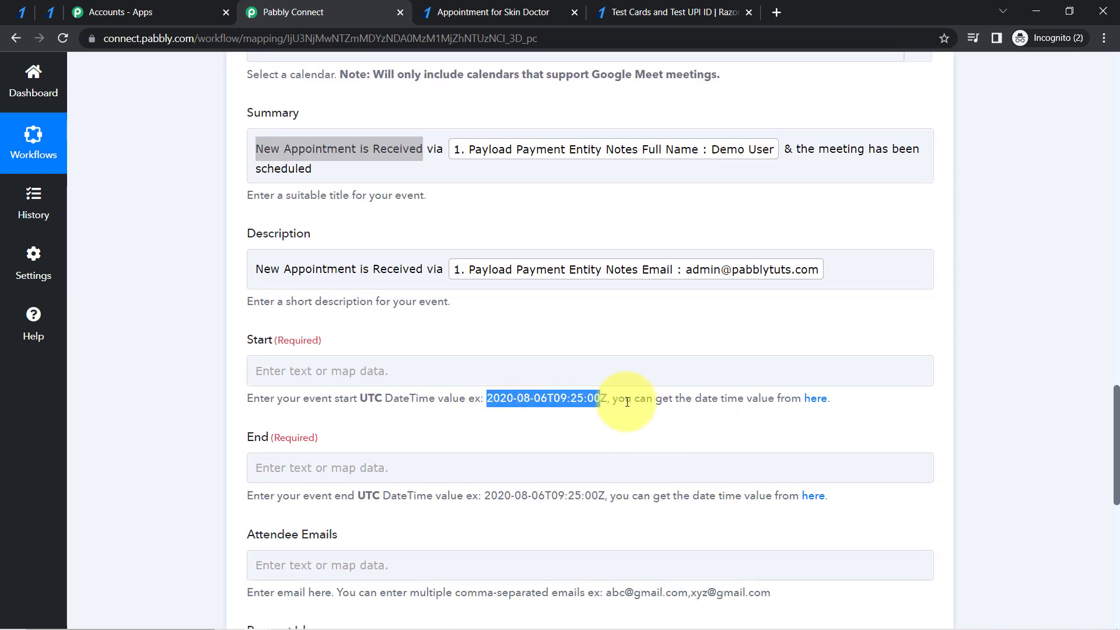
{"action": "left_click_drag", "start_coordinate": [1116, 489], "coordinate": [1092, 323]}
{"action": "left_click_drag", "start_coordinate": [634, 127], "coordinate": [610, 301]}
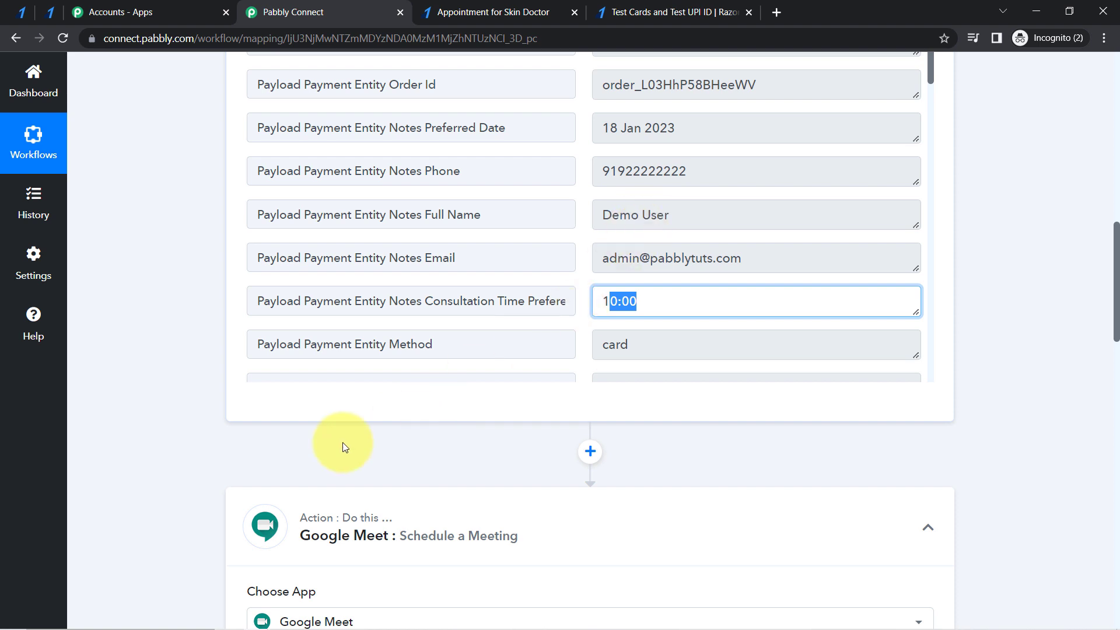
Add a Date/Time Formatter step before Google Meet using Format Date with Time Zone, and connect it.
{"action": "left_click", "coordinate": [588, 453]}
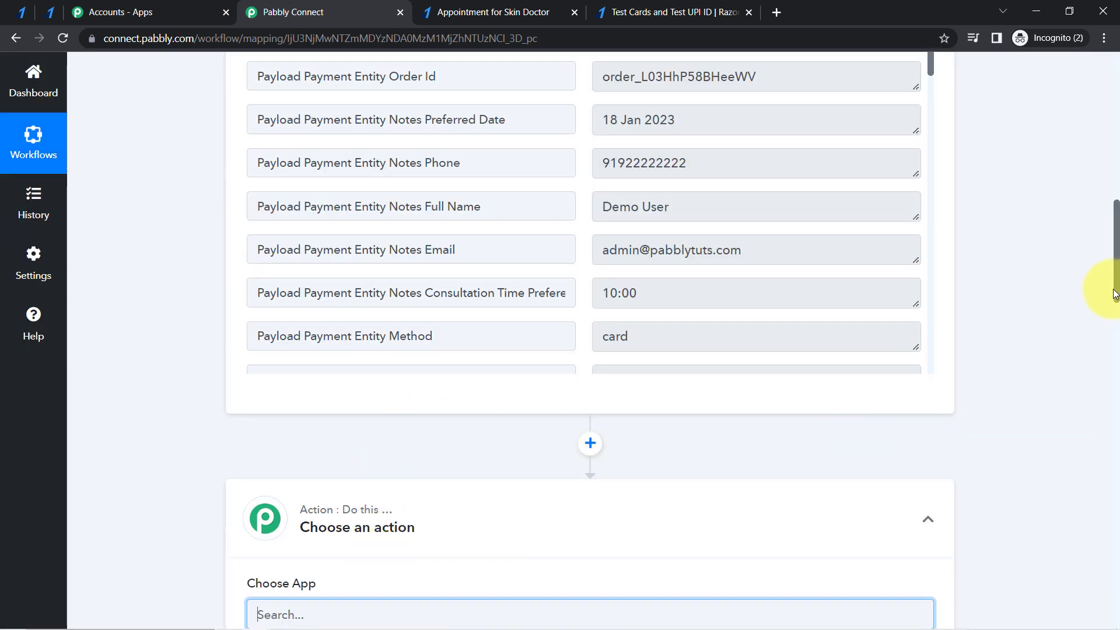
{"action": "left_click_drag", "start_coordinate": [1117, 303], "coordinate": [1114, 344]}
{"action": "type", "text": "date"}
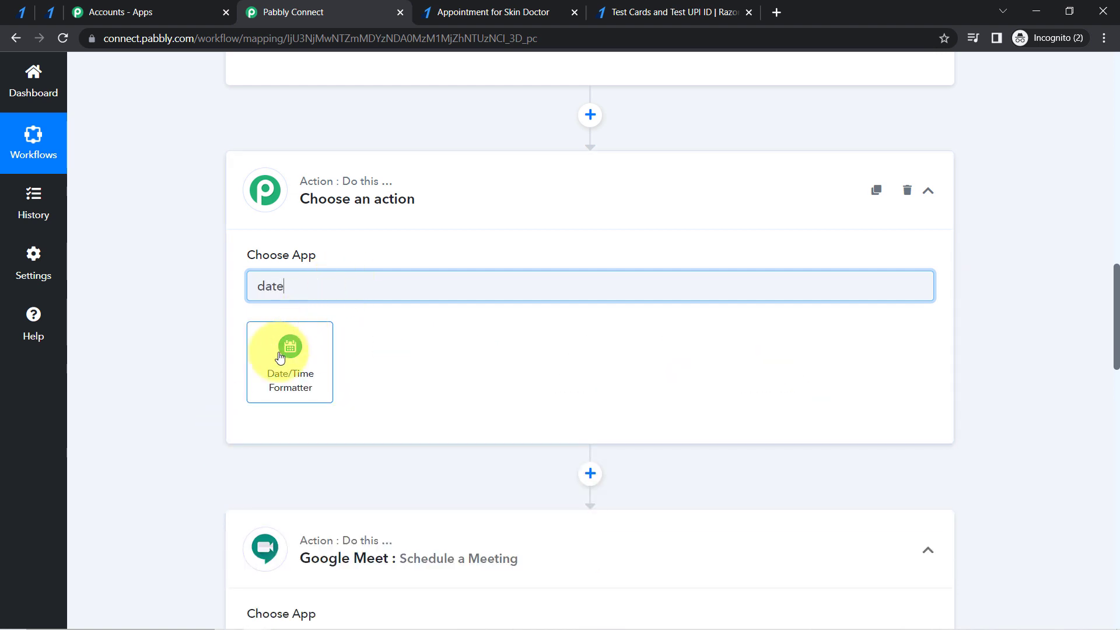
{"action": "left_click", "coordinate": [289, 348]}
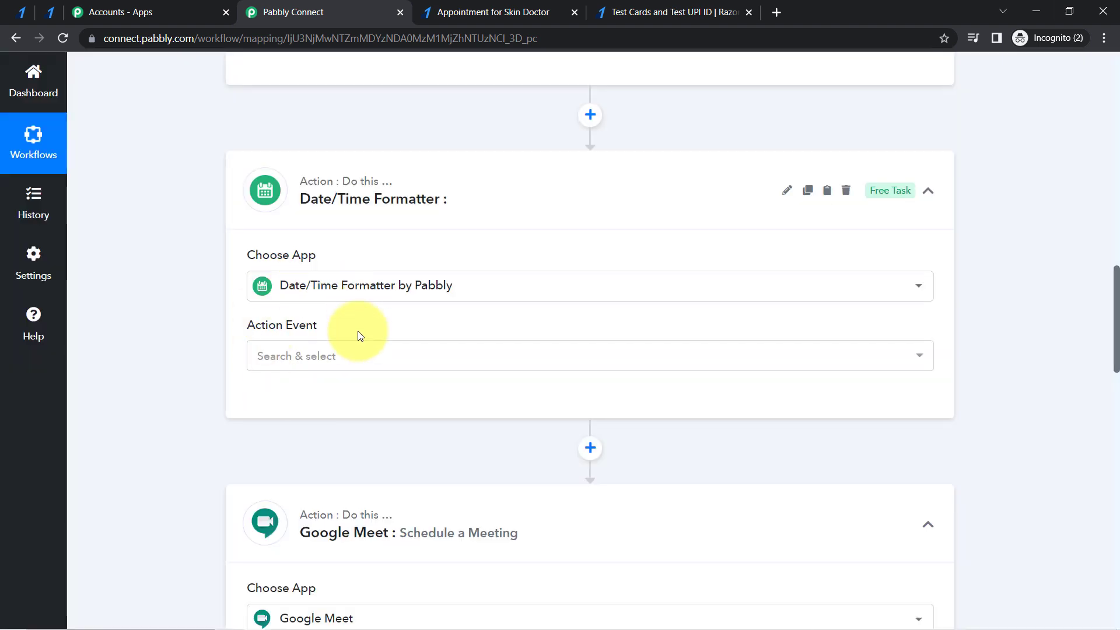
{"action": "left_click", "coordinate": [330, 360]}
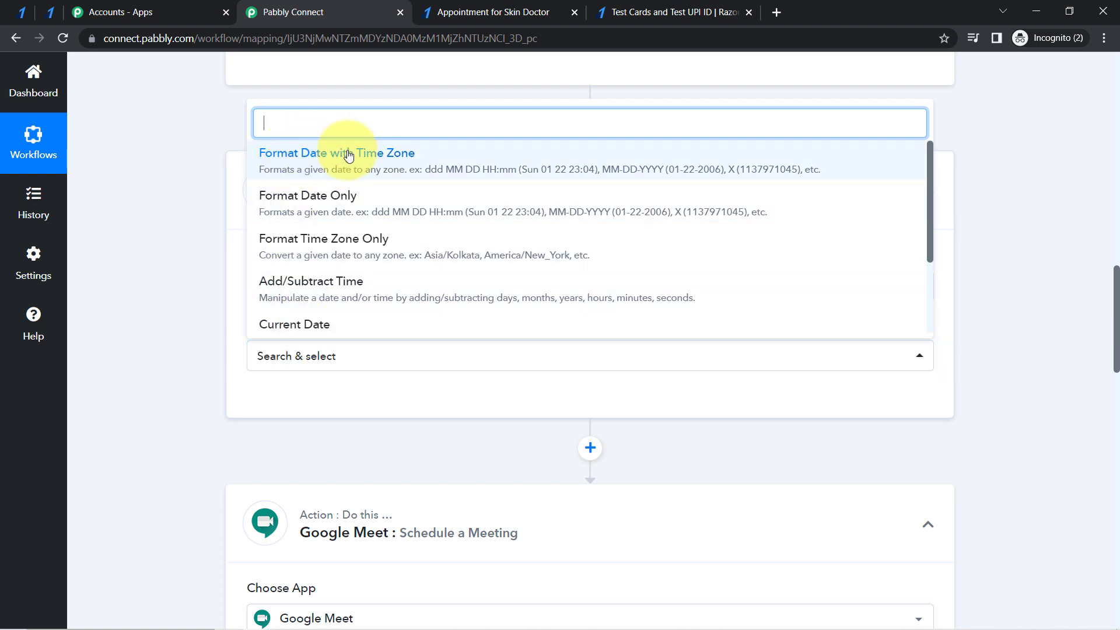
{"action": "left_click", "coordinate": [297, 165]}
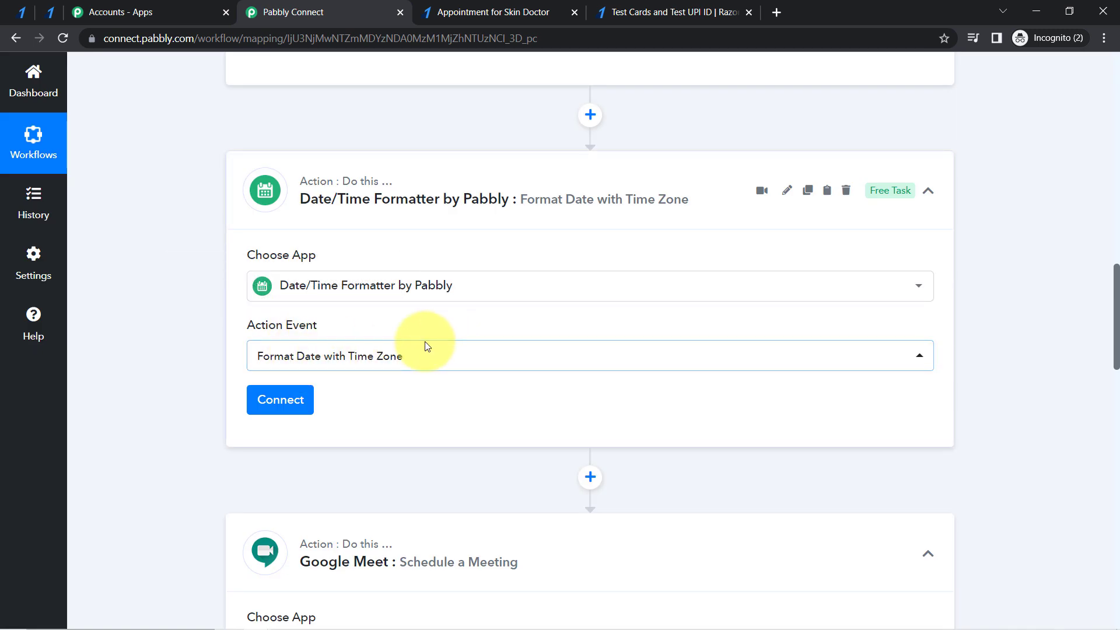
{"action": "left_click", "coordinate": [269, 415]}
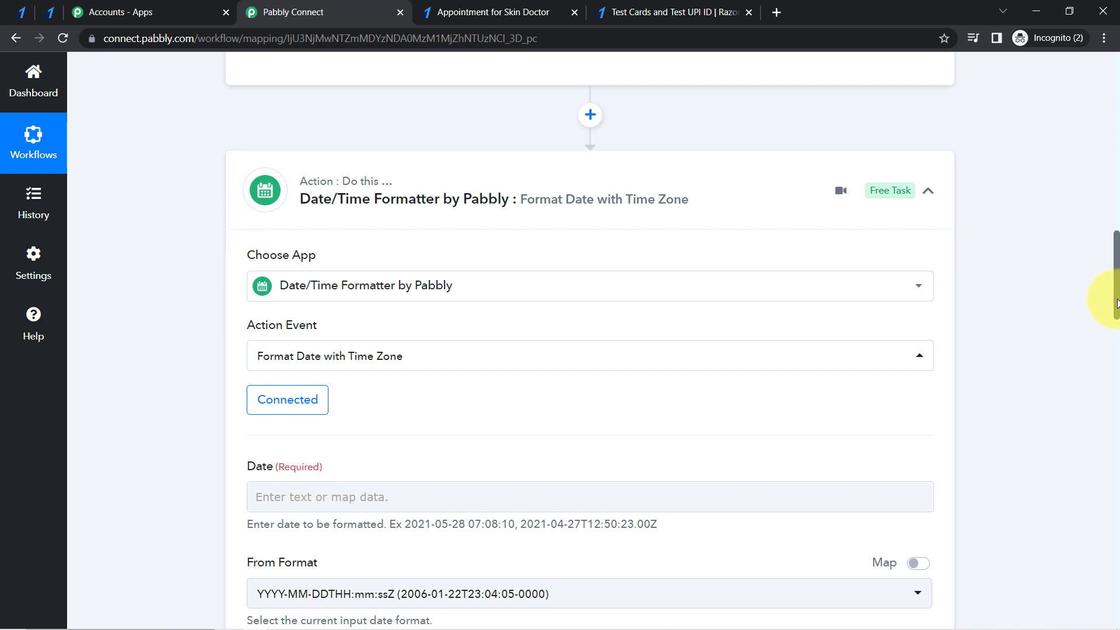
Map the Razorpay Notes Preferred Date (18 Jan 2023) into the formatter's Date field.
{"action": "scroll", "coordinate": [1100, 309], "scroll_direction": "down", "scroll_amount": 3}
{"action": "left_click_drag", "start_coordinate": [276, 320], "coordinate": [417, 325]}
{"action": "left_click", "coordinate": [271, 289]}
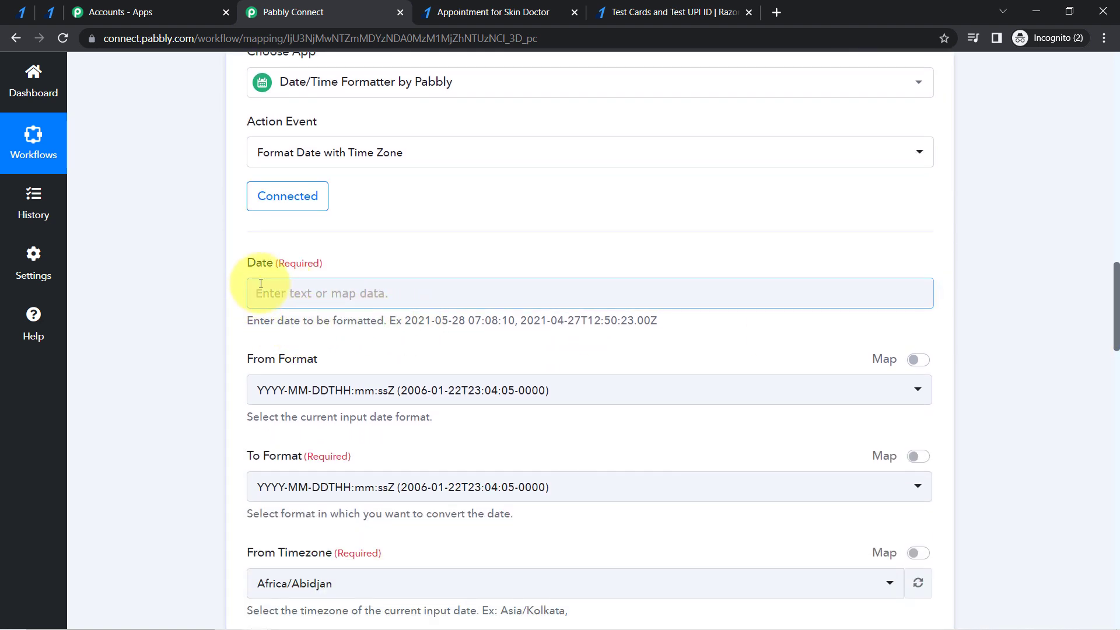
{"action": "left_click", "coordinate": [293, 292]}
{"action": "left_click", "coordinate": [325, 407]}
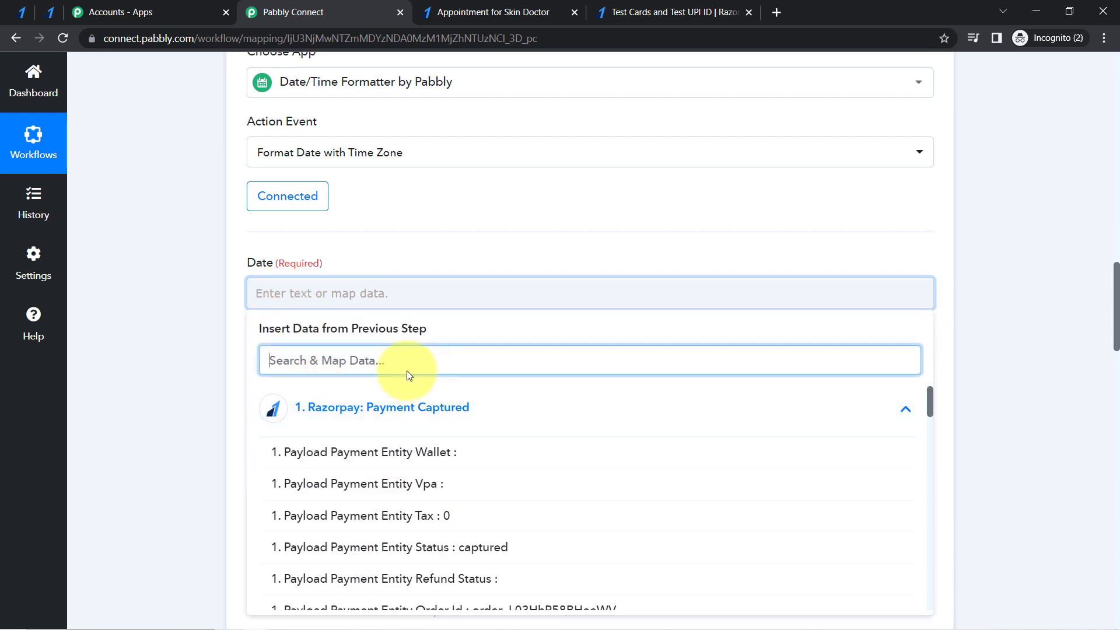
{"action": "type", "text": "date"}
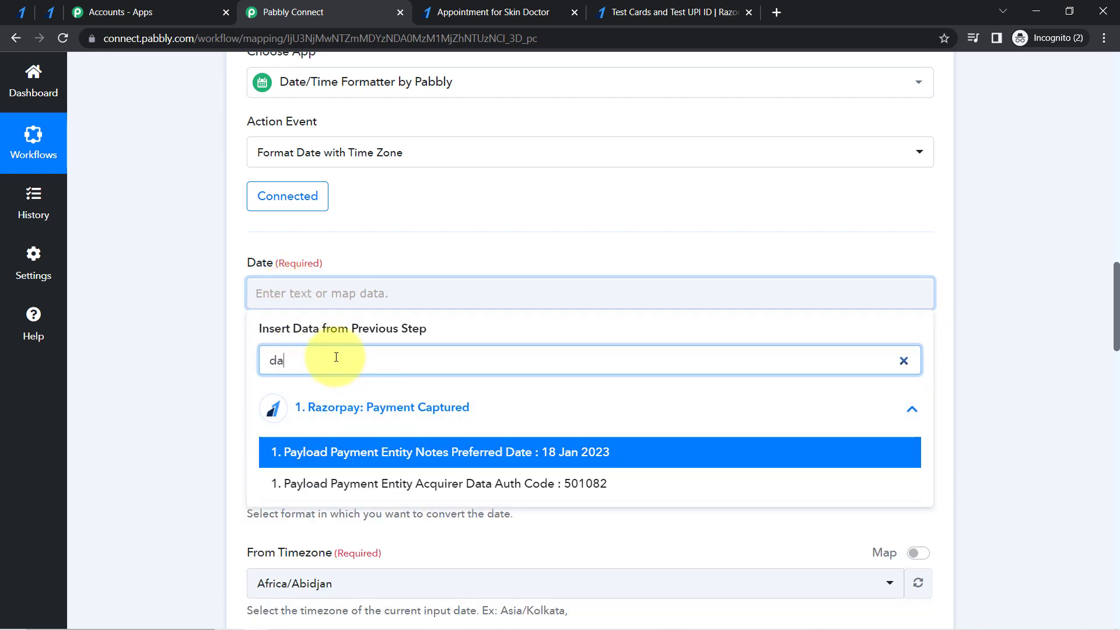
{"action": "left_click", "coordinate": [574, 461]}
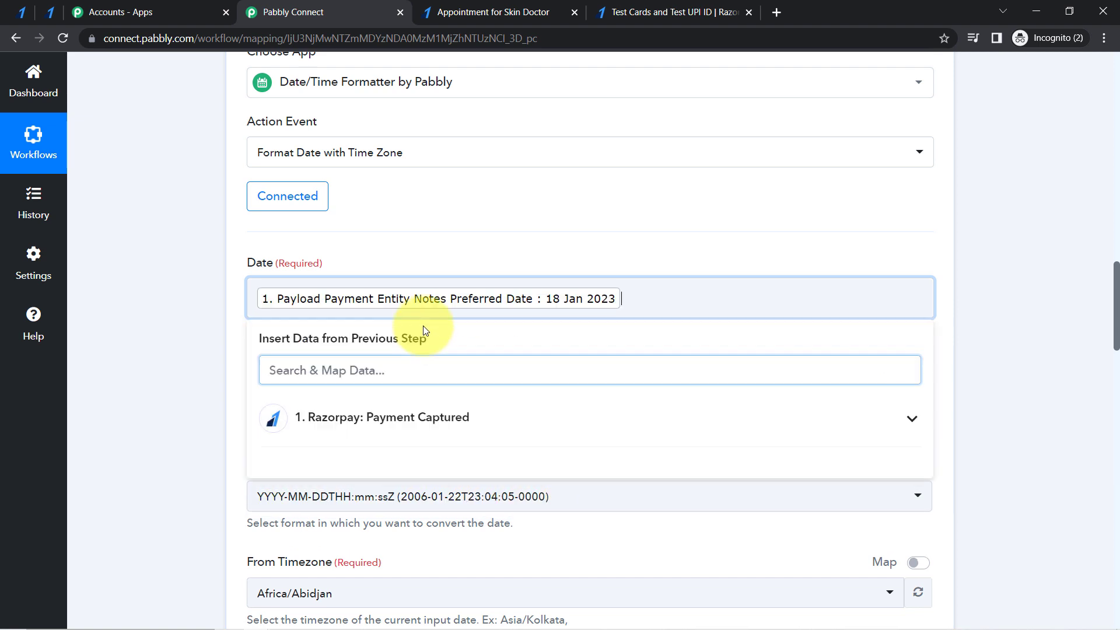
Append the Notes Consultation Time Preference (10:00) after the date and check the From Format setting.
{"action": "left_click", "coordinate": [310, 372]}
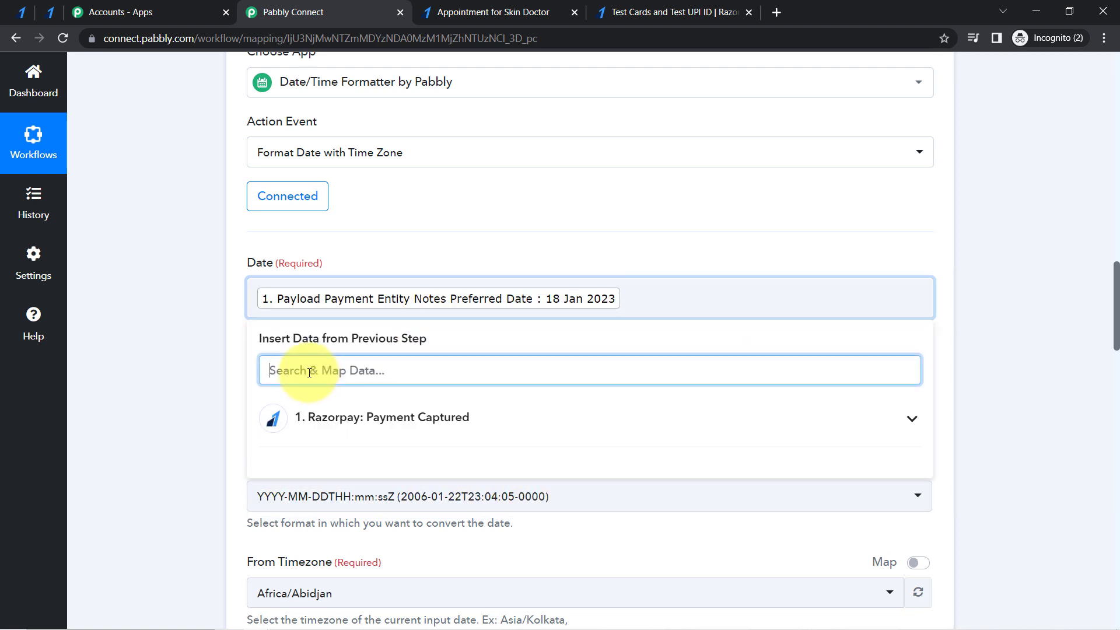
{"action": "type", "text": "time"}
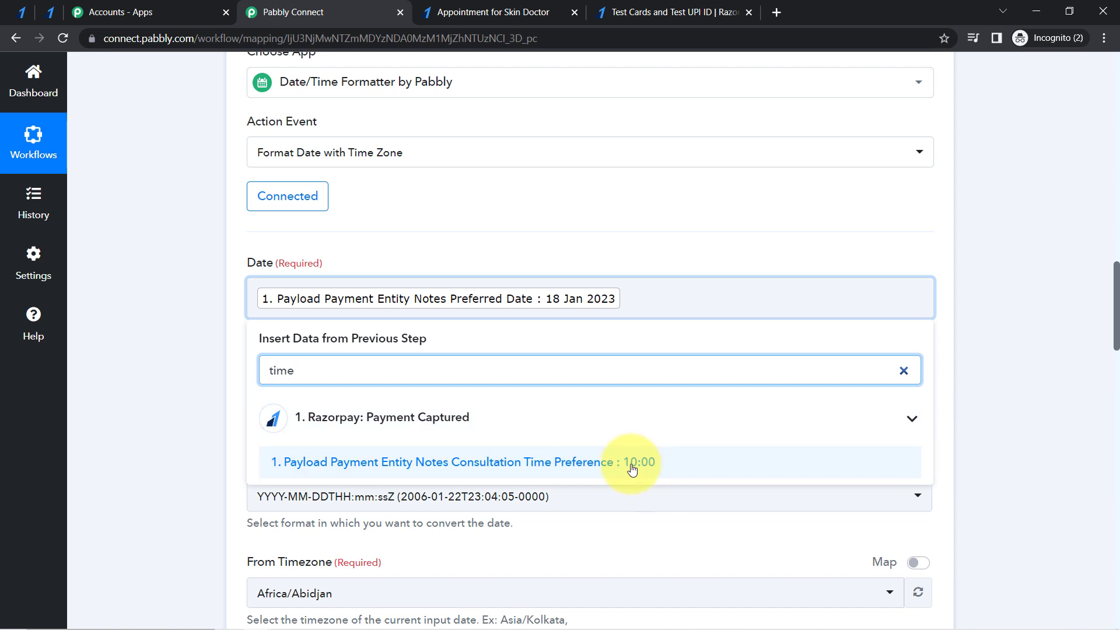
{"action": "left_click", "coordinate": [640, 462]}
{"action": "left_click", "coordinate": [570, 337]}
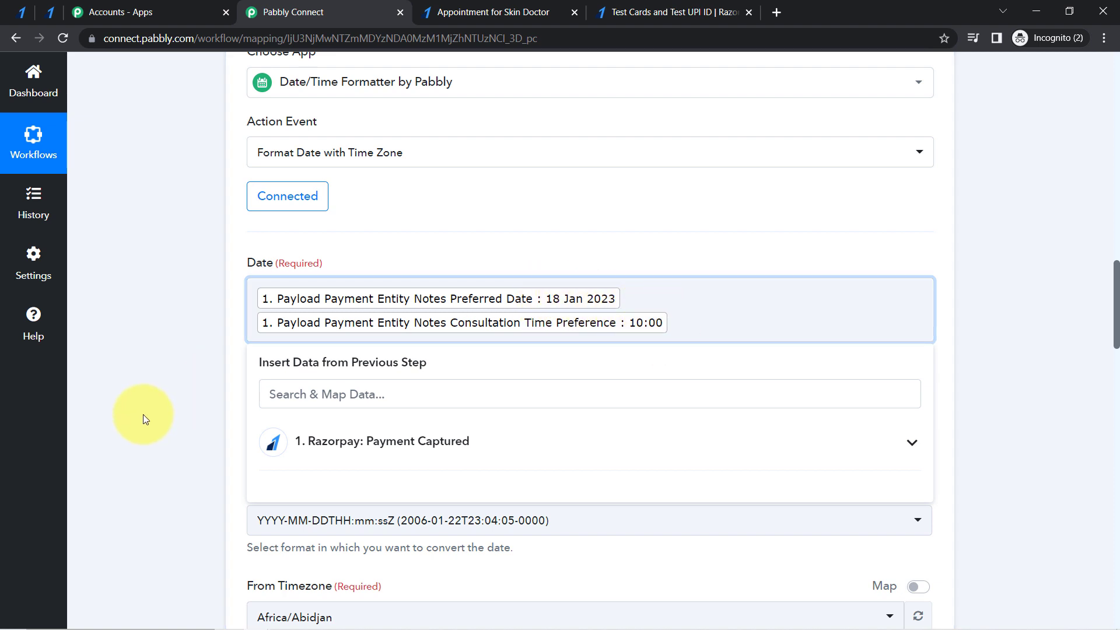
{"action": "left_click", "coordinate": [142, 414]}
{"action": "left_click_drag", "start_coordinate": [246, 401], "coordinate": [288, 404]}
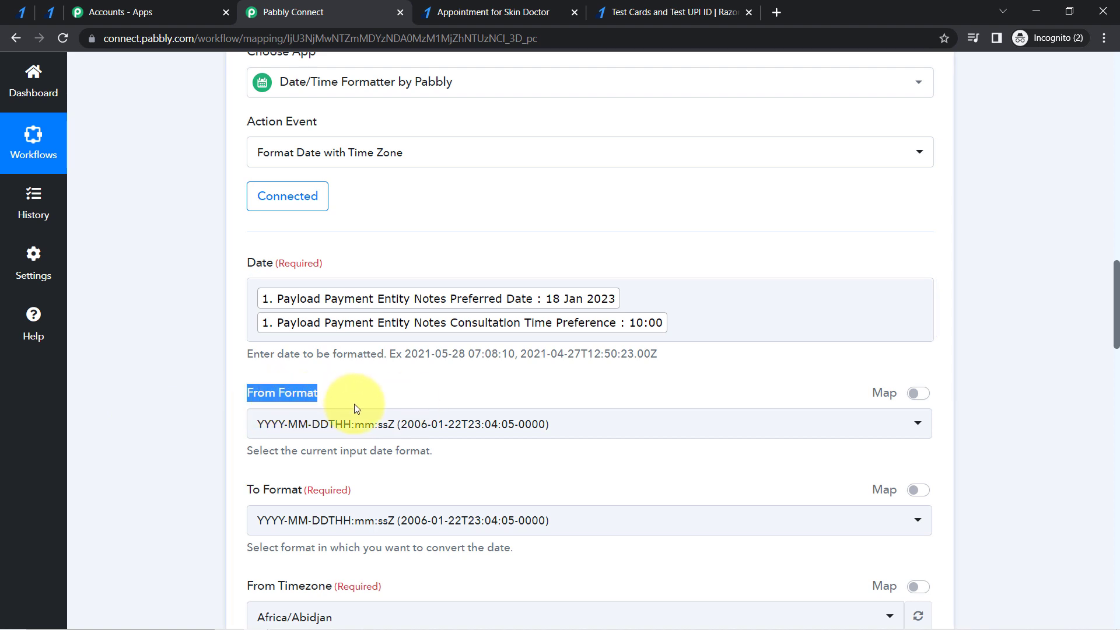
{"action": "left_click", "coordinate": [680, 295]}
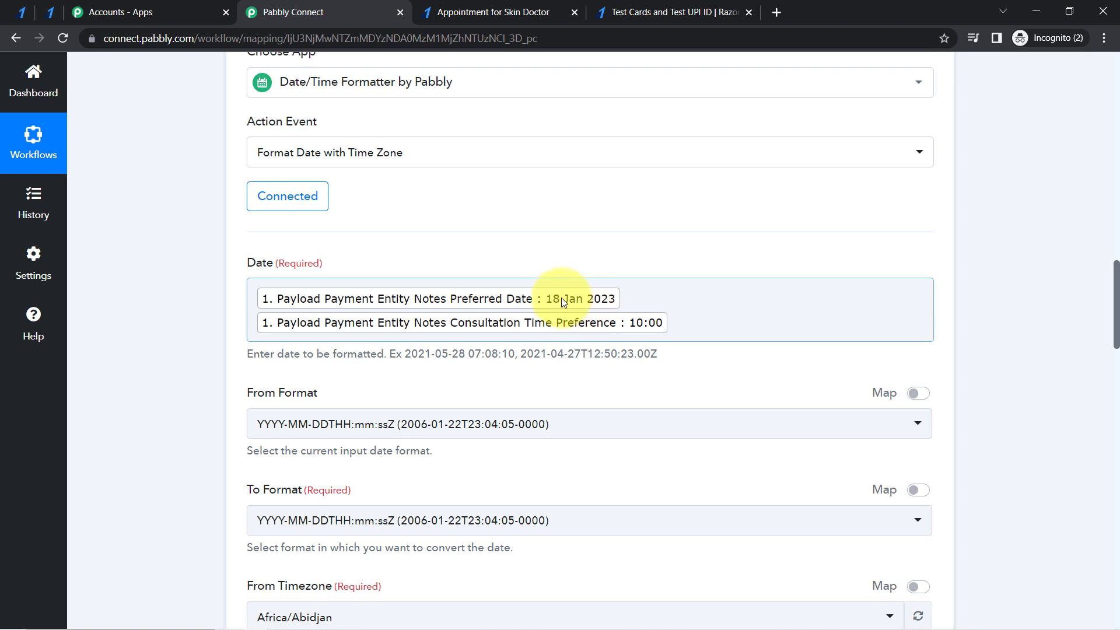
Set From Format to MMMM DD YYYY HH:mm:ss and add ':00' seconds after the mapped time.
{"action": "left_click", "coordinate": [430, 424]}
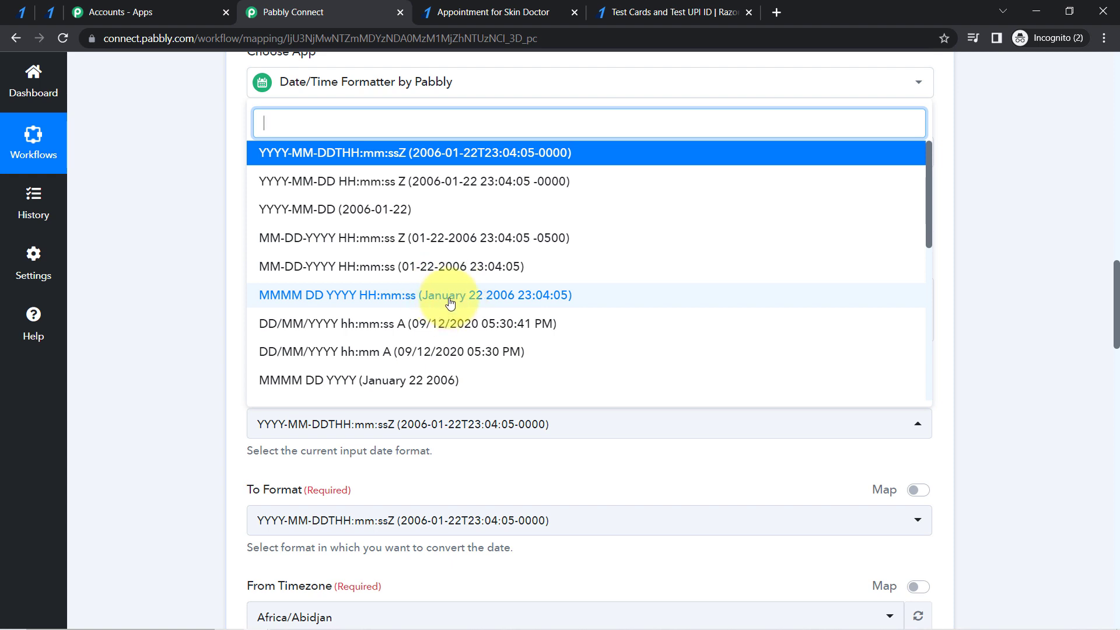
{"action": "left_click", "coordinate": [535, 299]}
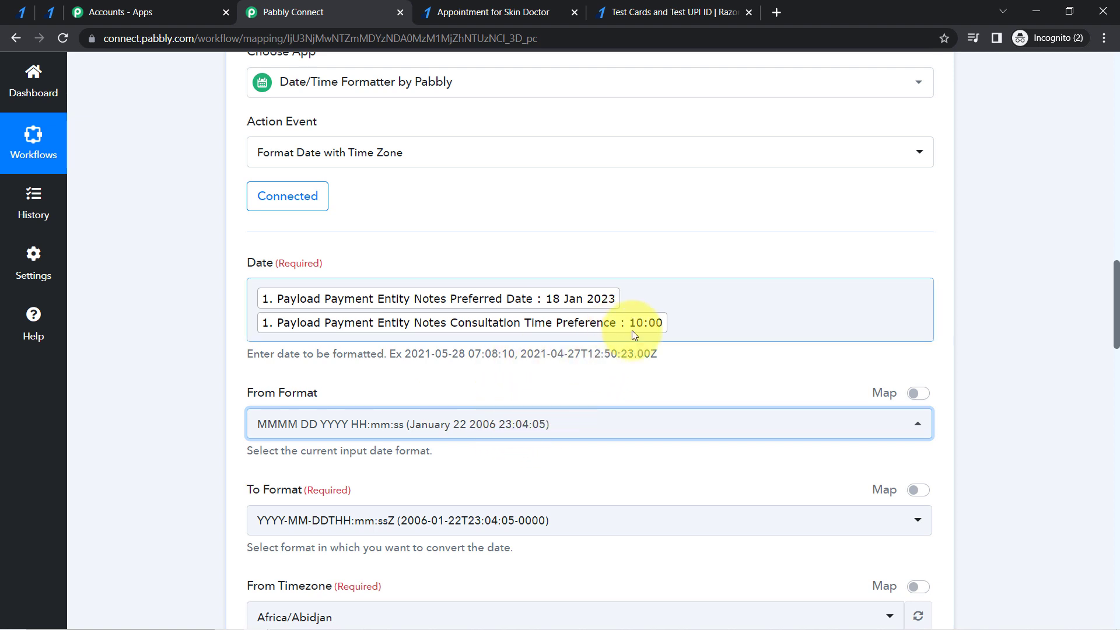
{"action": "left_click", "coordinate": [677, 322]}
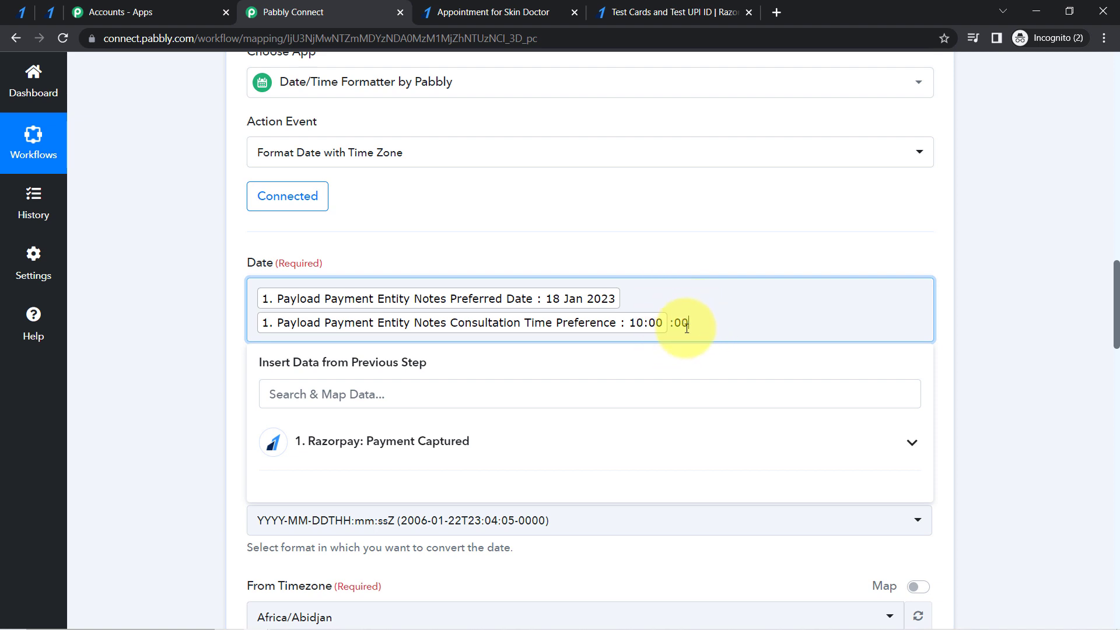
{"action": "left_click", "coordinate": [160, 442]}
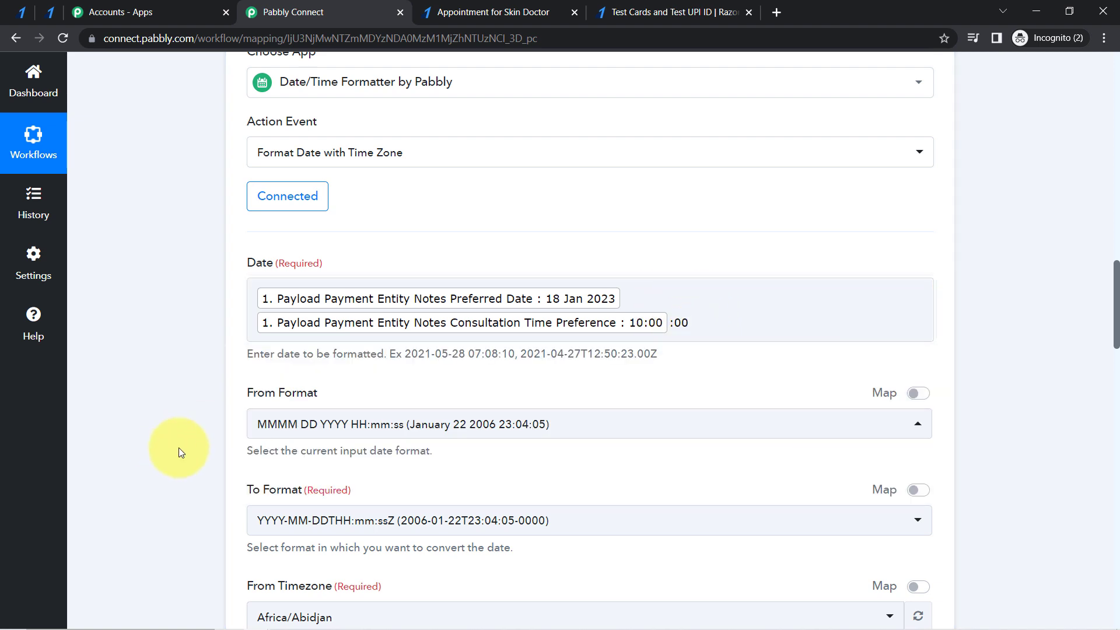
Set the formatter's To Format to YYYY-MM-DDTHH:mm:ss[Z] (2018-11-29T13:00:46Z).
{"action": "left_click", "coordinate": [264, 416]}
{"action": "left_click_drag", "start_coordinate": [1113, 325], "coordinate": [1115, 357]}
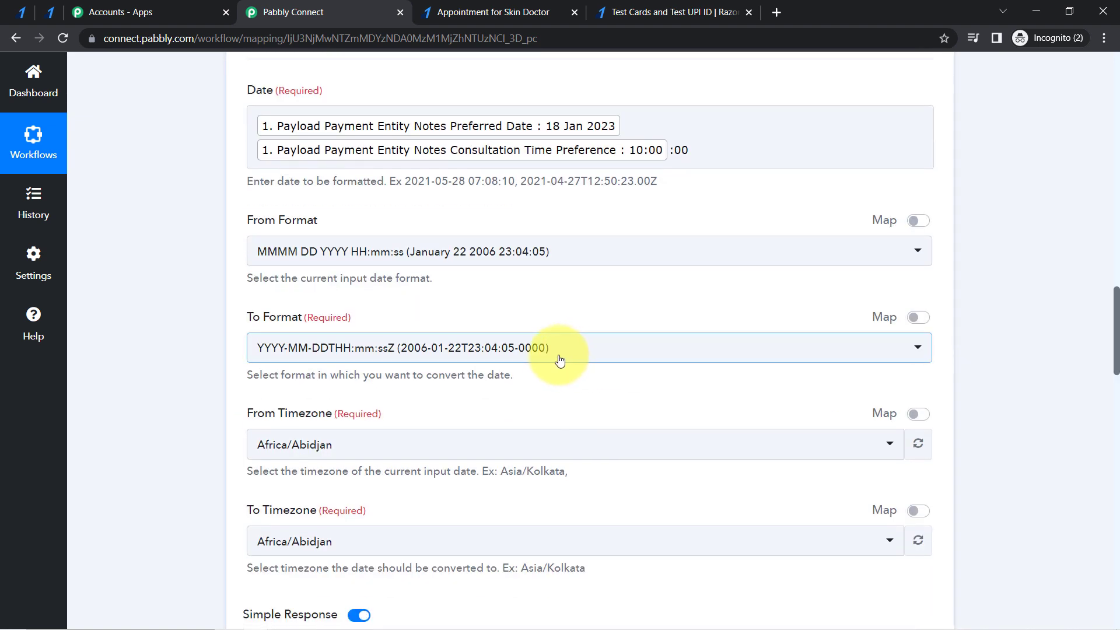
{"action": "left_click_drag", "start_coordinate": [1116, 342], "coordinate": [1098, 493]}
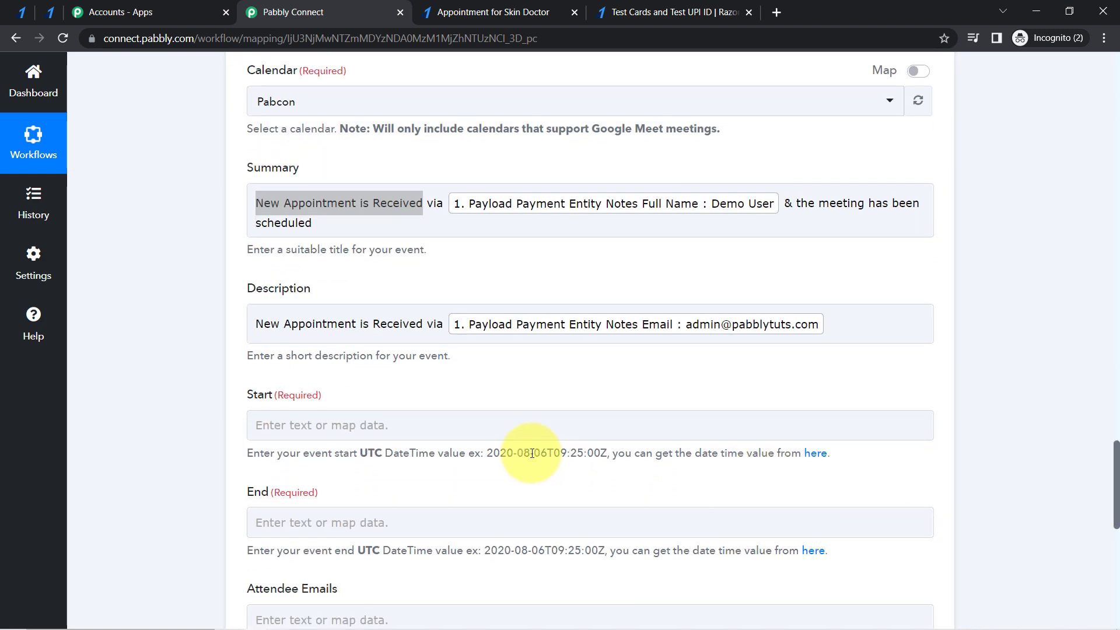
{"action": "left_click_drag", "start_coordinate": [516, 453], "coordinate": [560, 453]}
{"action": "left_click_drag", "start_coordinate": [1117, 496], "coordinate": [1078, 337]}
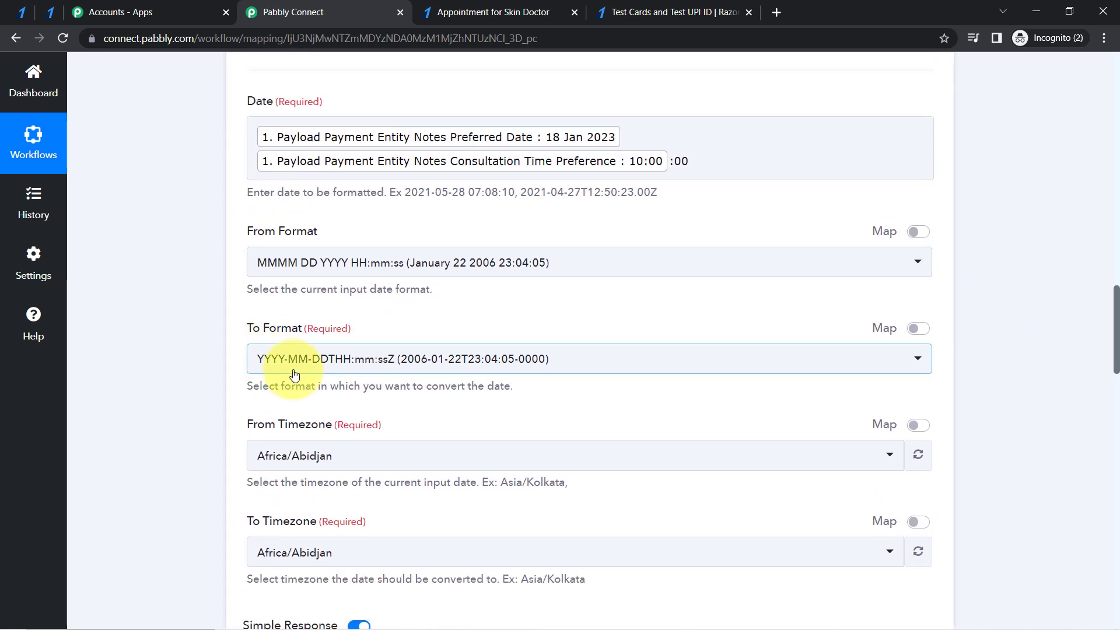
{"action": "left_click", "coordinate": [304, 369]}
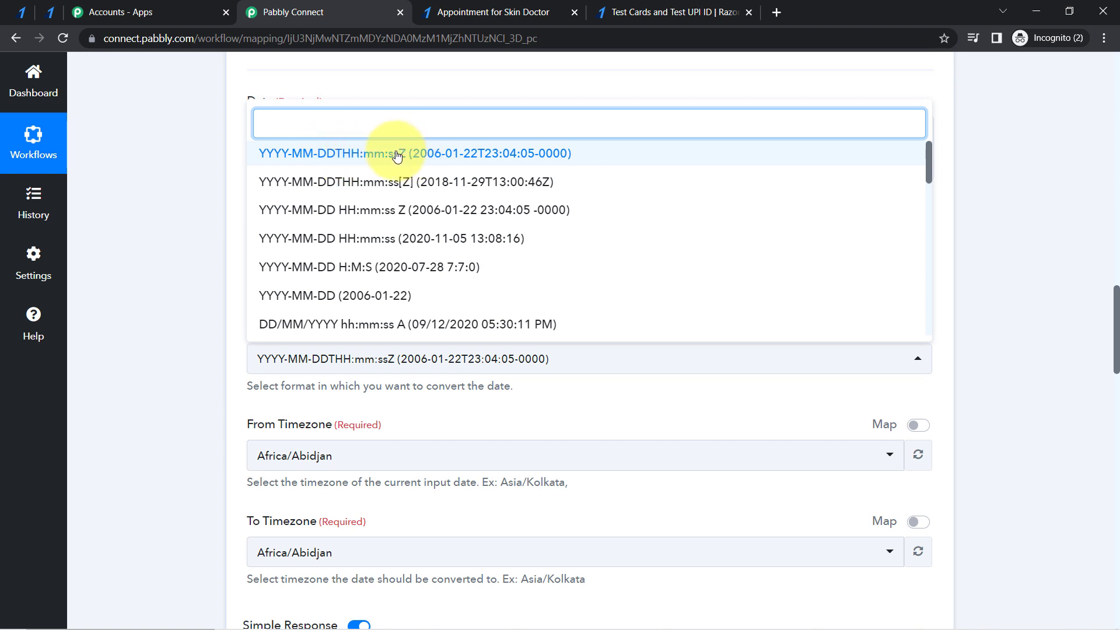
{"action": "left_click", "coordinate": [534, 185]}
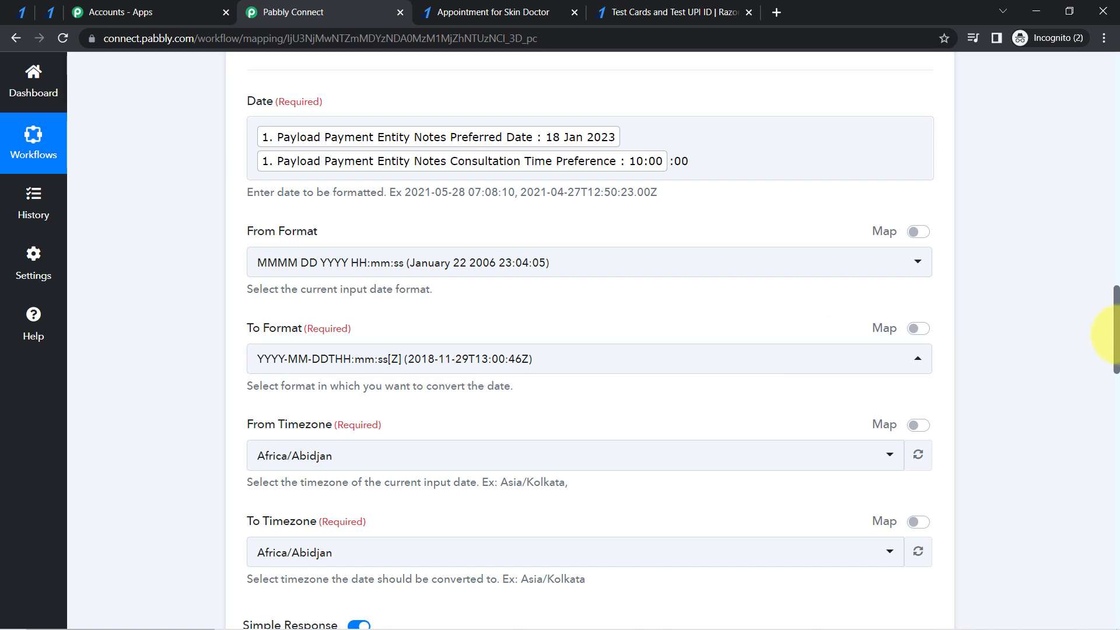
{"action": "left_click_drag", "start_coordinate": [1116, 341], "coordinate": [1116, 374]}
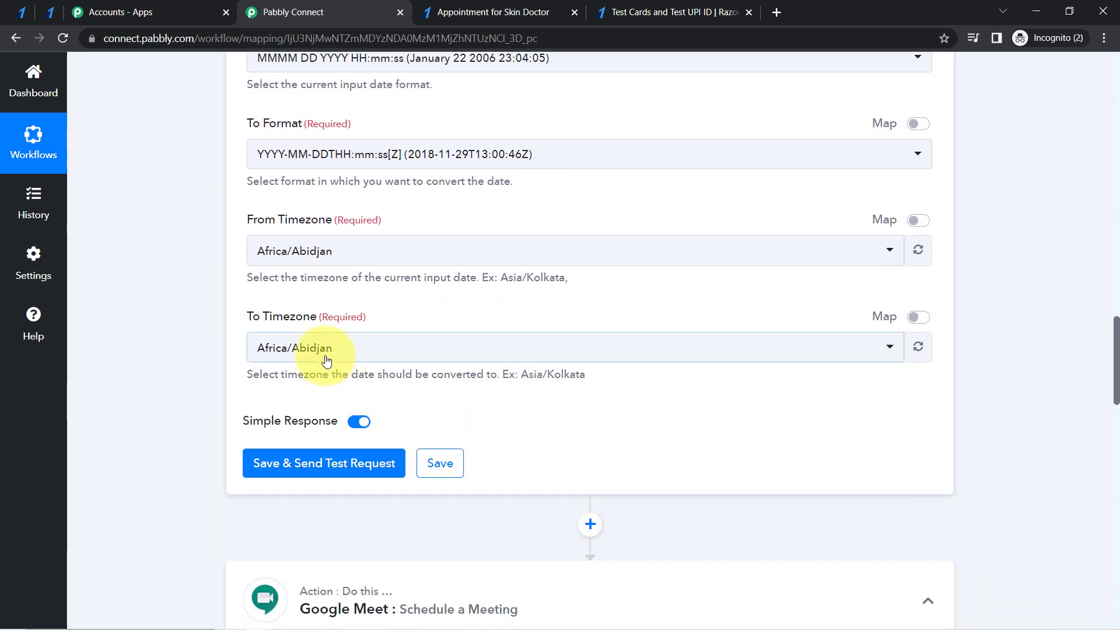
Set the formatter's From Timezone to Asia/Kolkata.
{"action": "left_click", "coordinate": [268, 250]}
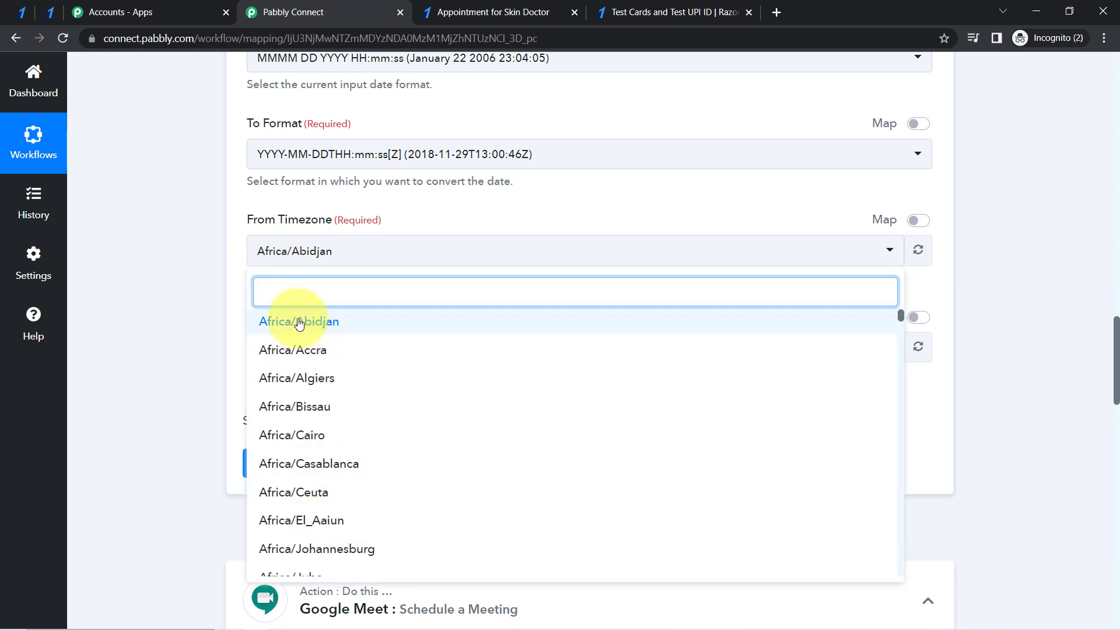
{"action": "type", "text": "asia/kol"}
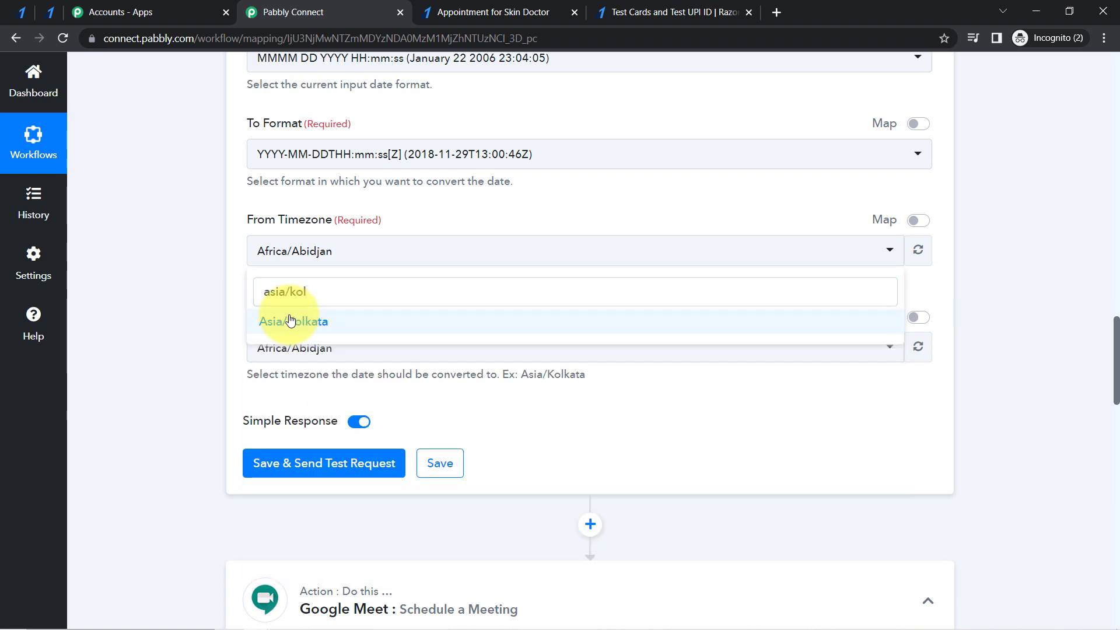
{"action": "left_click", "coordinate": [293, 321]}
{"action": "left_click", "coordinate": [202, 397]}
Set the formatter's To Timezone to Etc/UTC.
{"action": "left_click", "coordinate": [291, 350]}
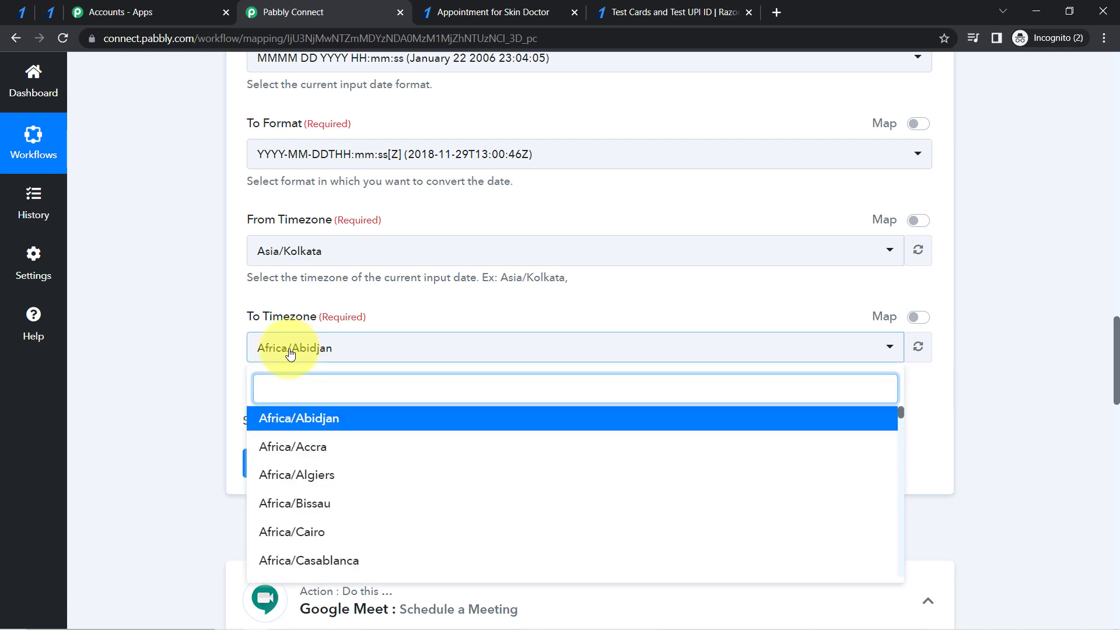
{"action": "type", "text": "utc"}
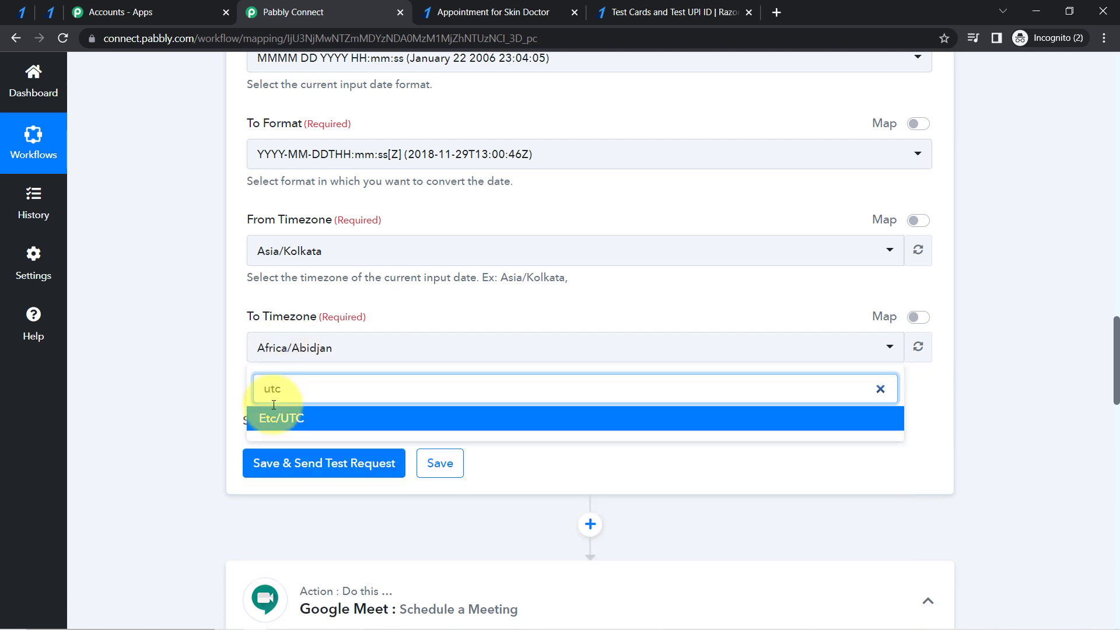
{"action": "left_click", "coordinate": [274, 430]}
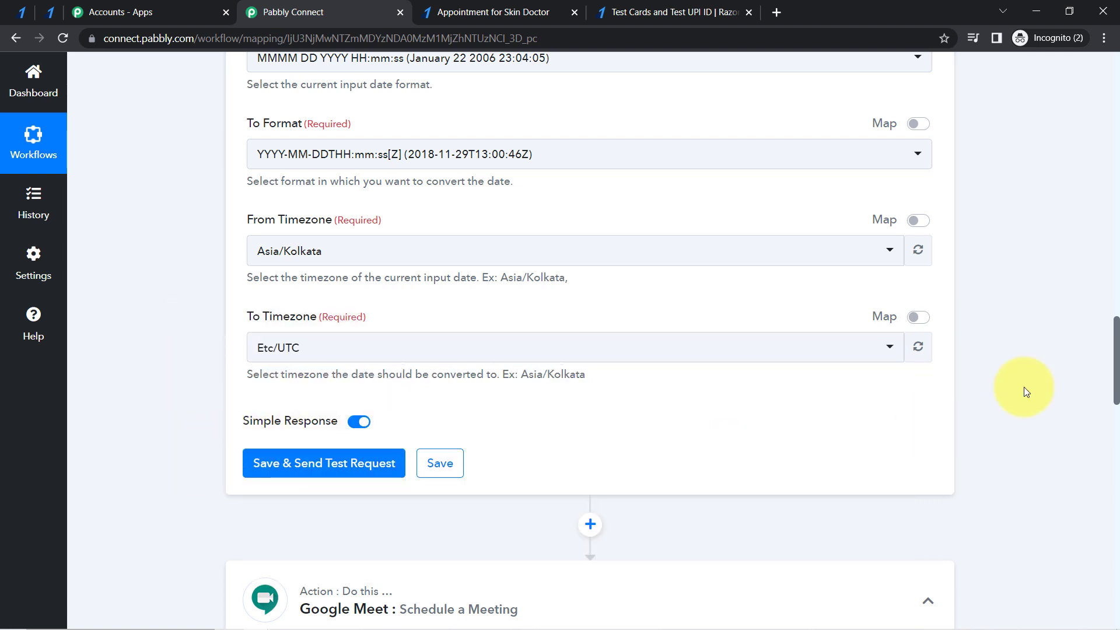
{"action": "left_click_drag", "start_coordinate": [1117, 318], "coordinate": [1116, 459]}
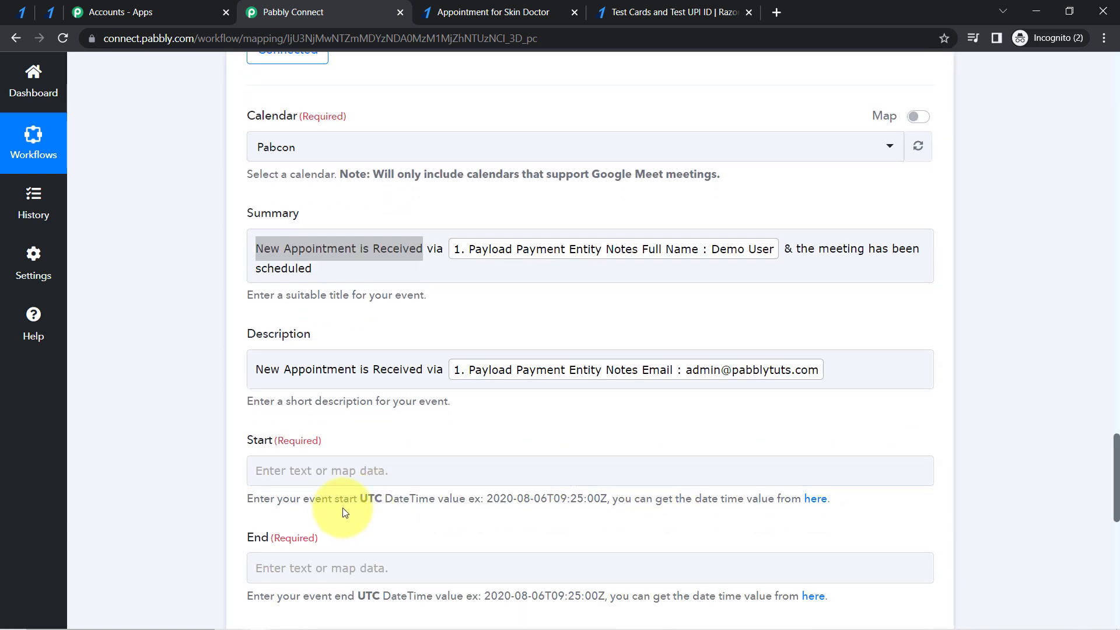
Point out that the Google Meet start time must be in UTC.
{"action": "left_click_drag", "start_coordinate": [356, 502], "coordinate": [438, 502]}
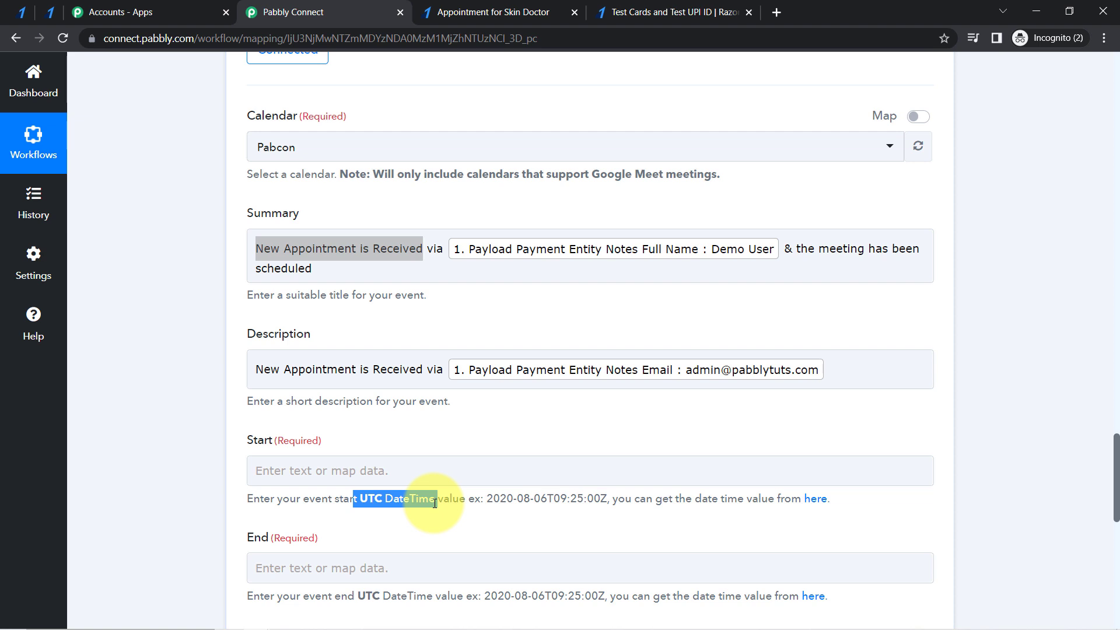
{"action": "scroll", "coordinate": [405, 376], "scroll_direction": "down", "scroll_amount": 3}
{"action": "scroll", "coordinate": [405, 375], "scroll_direction": "up", "scroll_amount": 6}
{"action": "scroll", "coordinate": [404, 375], "scroll_direction": "up", "scroll_amount": 8}
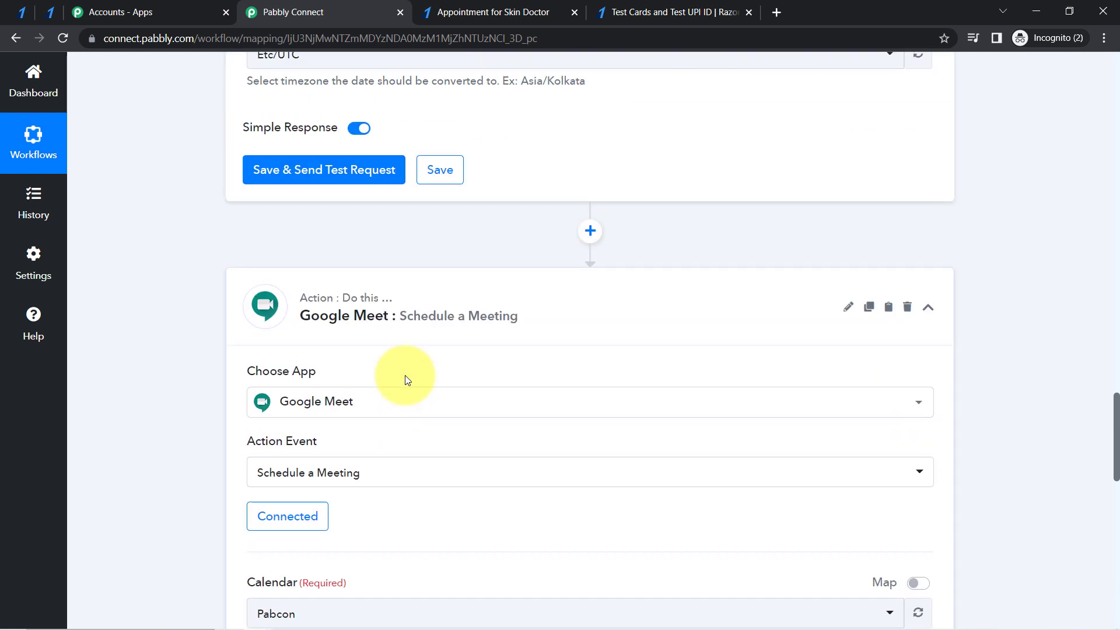
Save and test the formatter step, which returns 2023-01-04T11:33:10Z instead of 18 Jan 2023.
{"action": "left_click", "coordinate": [287, 348]}
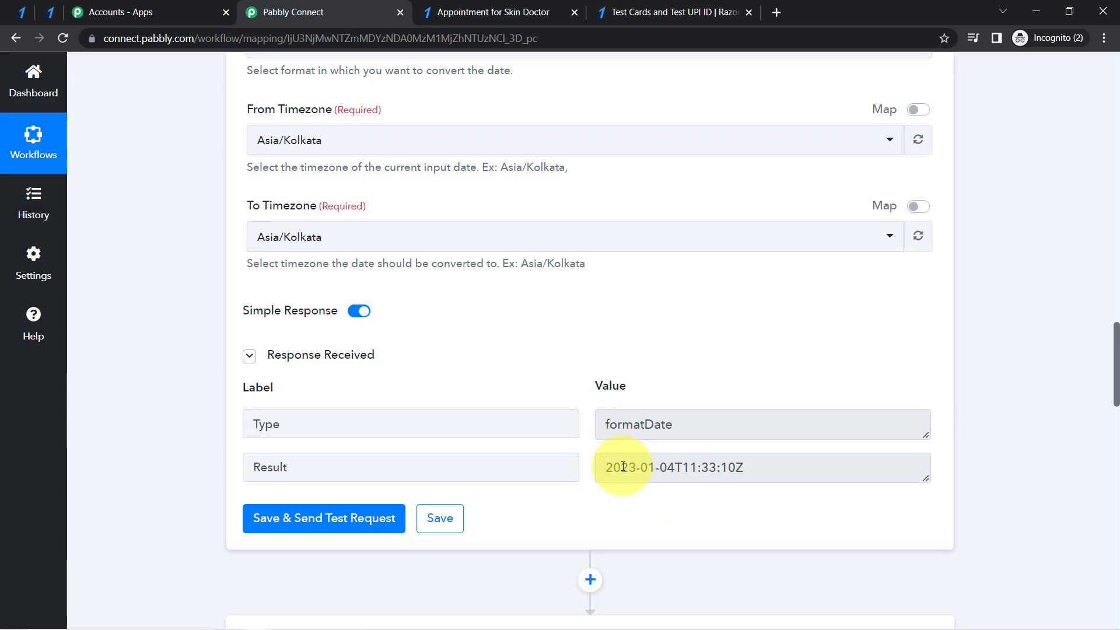
{"action": "left_click", "coordinate": [614, 466]}
{"action": "mouse_move", "coordinate": [613, 466]}
{"action": "left_mouse_down"}
{"action": "mouse_move", "coordinate": [657, 466]}
{"action": "mouse_move", "coordinate": [622, 462]}
{"action": "left_mouse_up"}
{"action": "left_click", "coordinate": [669, 465]}
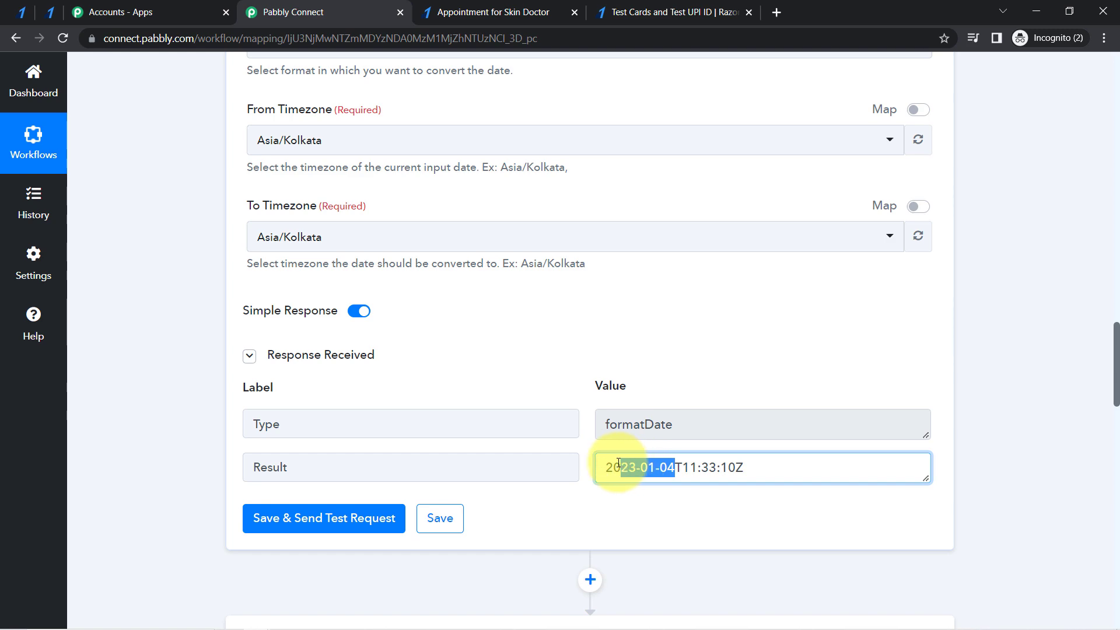
{"action": "left_click_drag", "start_coordinate": [1115, 391], "coordinate": [1093, 225]}
{"action": "left_click_drag", "start_coordinate": [608, 220], "coordinate": [668, 221]}
{"action": "left_click_drag", "start_coordinate": [1115, 211], "coordinate": [1115, 321]}
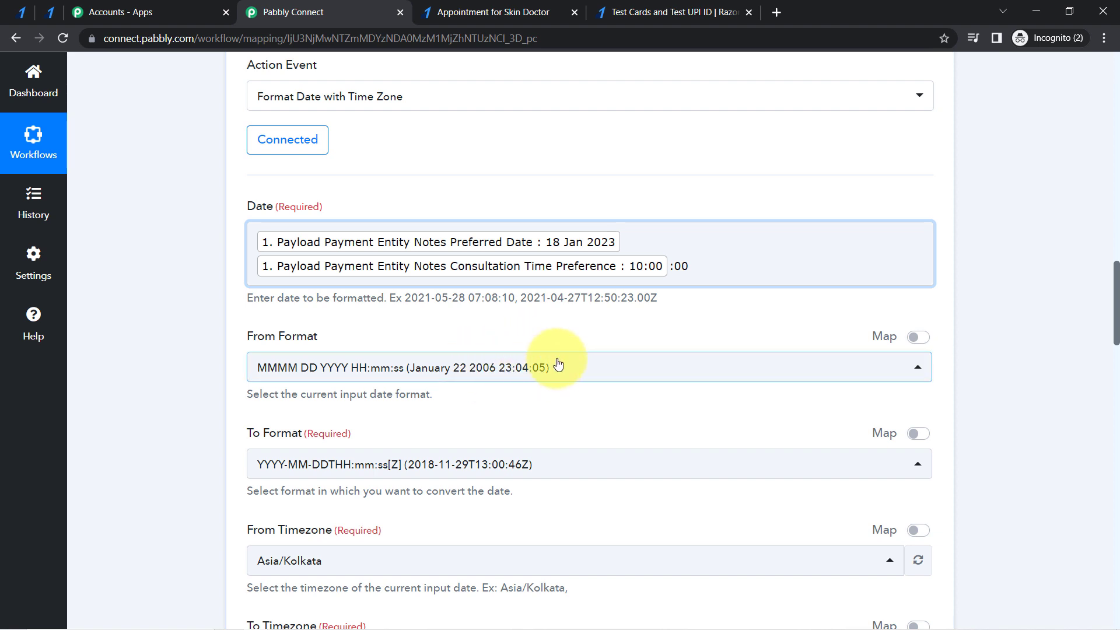
Recheck the Date field mapping and retest the formatter, getting 2023-01-18T10:00:00Z.
{"action": "left_click", "coordinate": [622, 242]}
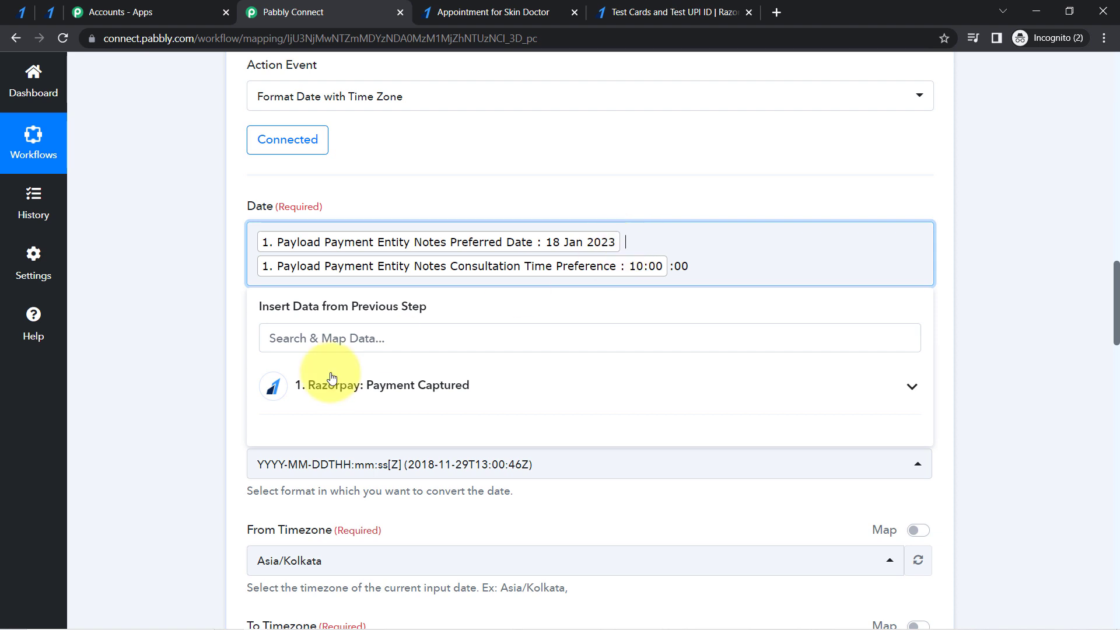
{"action": "left_click", "coordinate": [234, 458]}
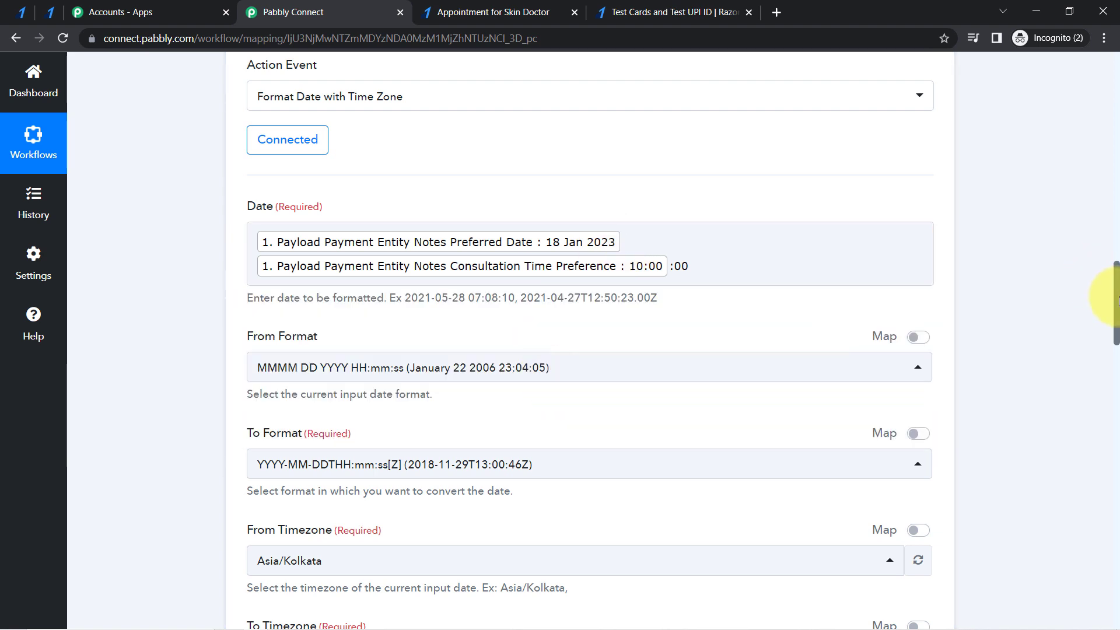
{"action": "scroll", "coordinate": [1117, 300], "scroll_direction": "down", "scroll_amount": 10}
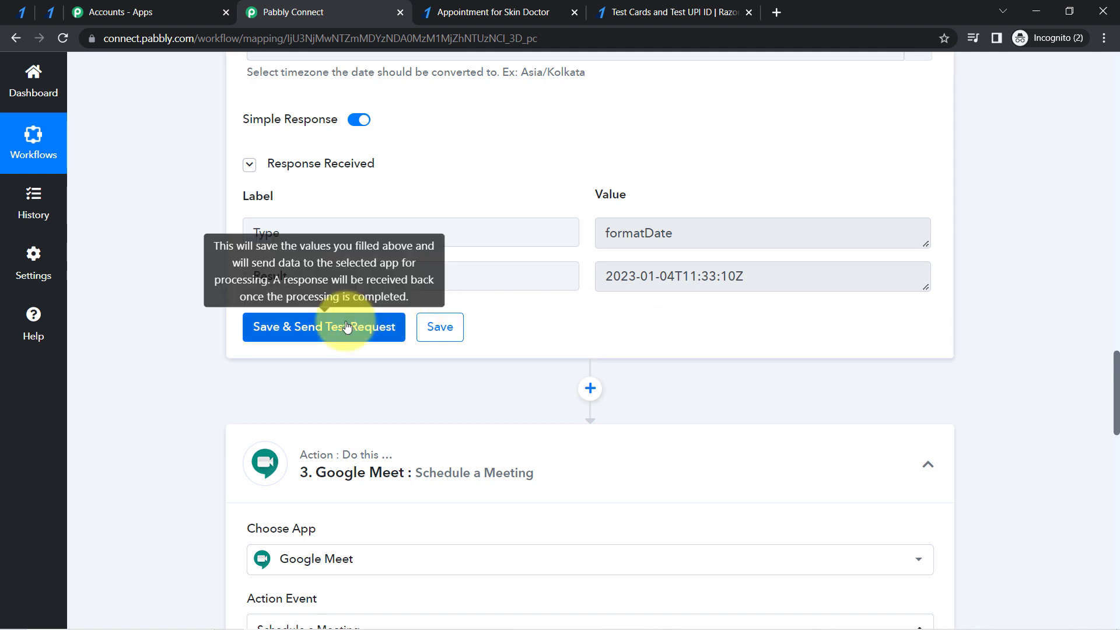
{"action": "left_click", "coordinate": [347, 326]}
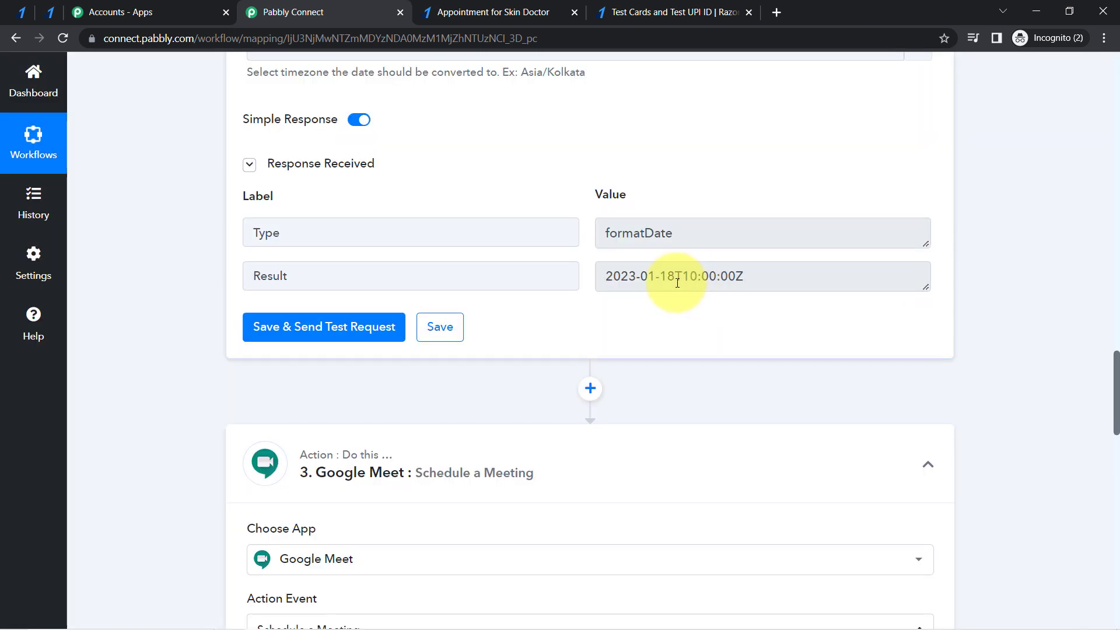
{"action": "left_click", "coordinate": [671, 283]}
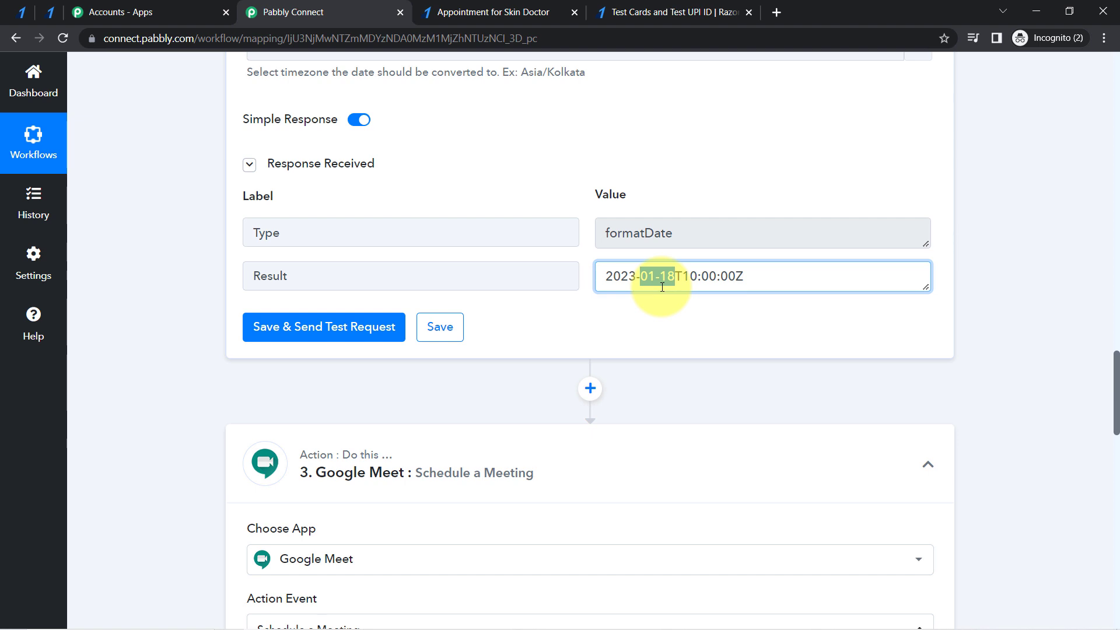
{"action": "triple_click", "coordinate": [709, 272]}
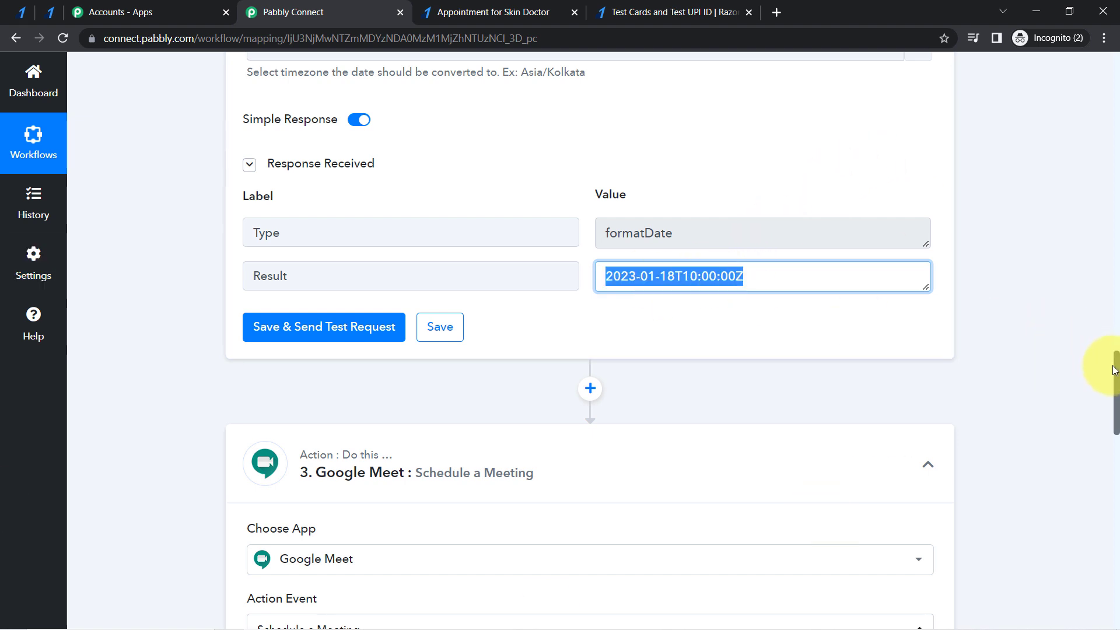
Review the result and insert a new action step before Google Meet.
{"action": "scroll", "coordinate": [1114, 369], "scroll_direction": "down", "scroll_amount": 10}
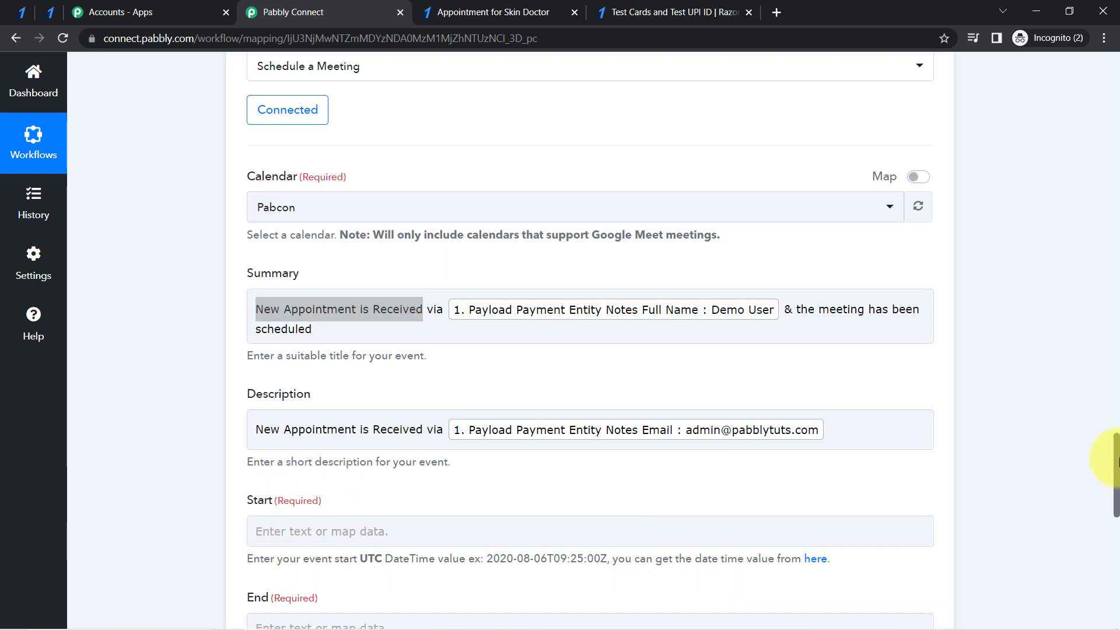
{"action": "left_click_drag", "start_coordinate": [1117, 458], "coordinate": [1117, 484]}
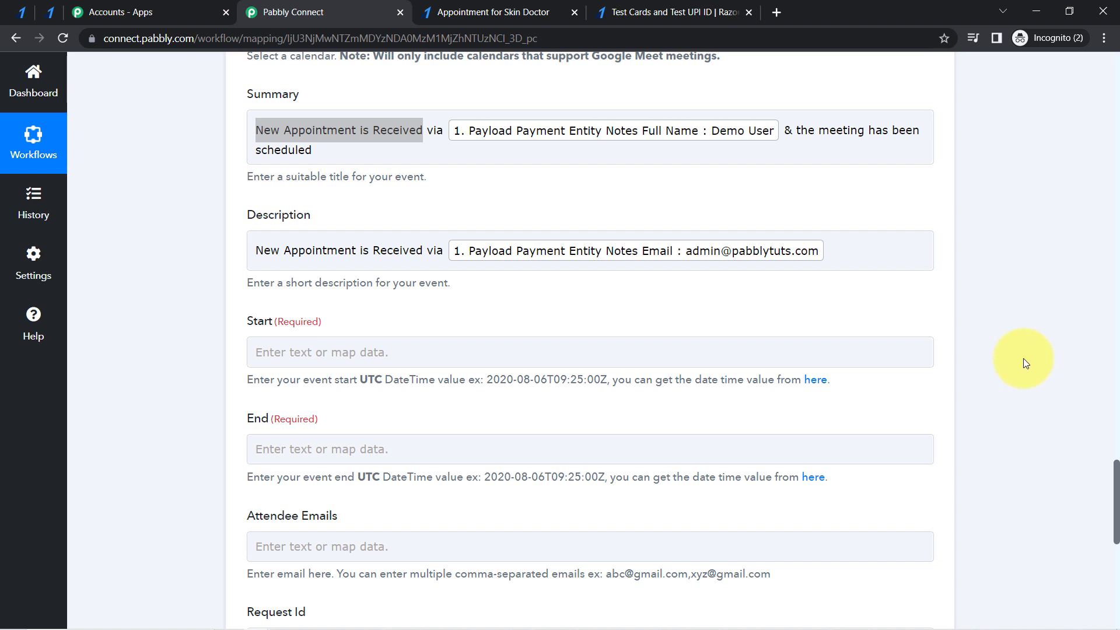
{"action": "left_click_drag", "start_coordinate": [1116, 507], "coordinate": [1115, 391]}
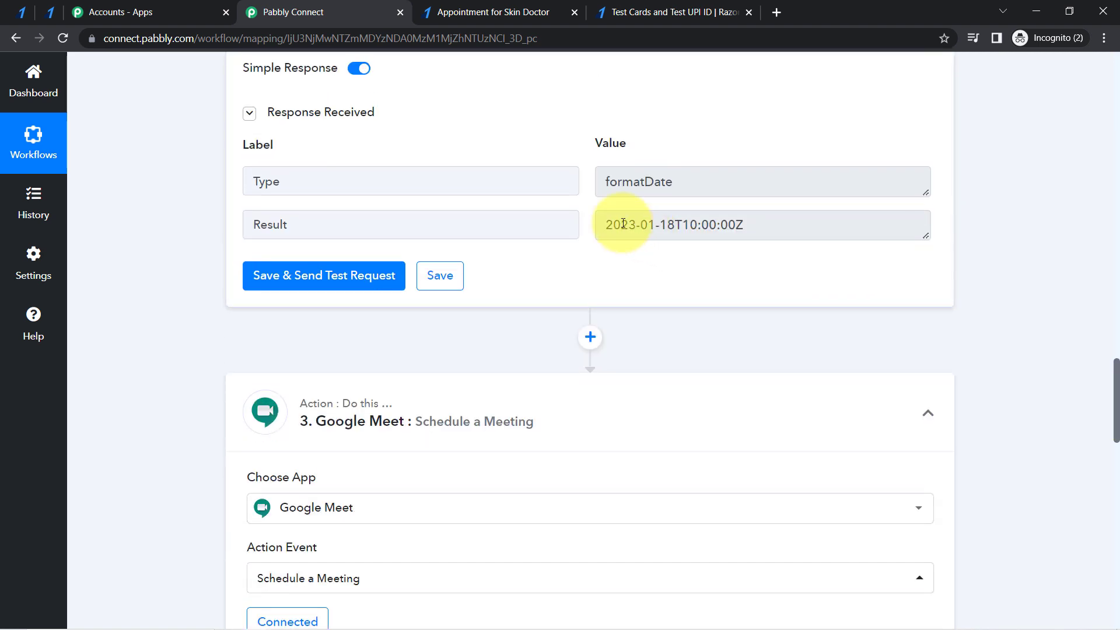
{"action": "left_click_drag", "start_coordinate": [621, 224], "coordinate": [785, 220]}
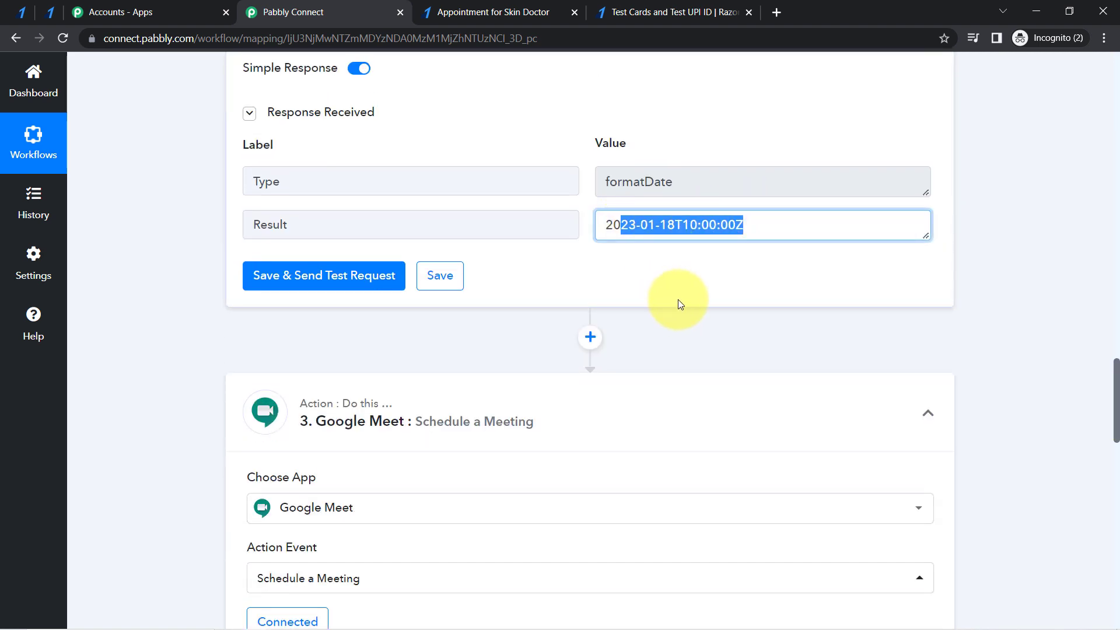
{"action": "left_click_drag", "start_coordinate": [1115, 384], "coordinate": [1115, 444]}
{"action": "scroll", "coordinate": [1111, 455], "scroll_direction": "up", "scroll_amount": 7}
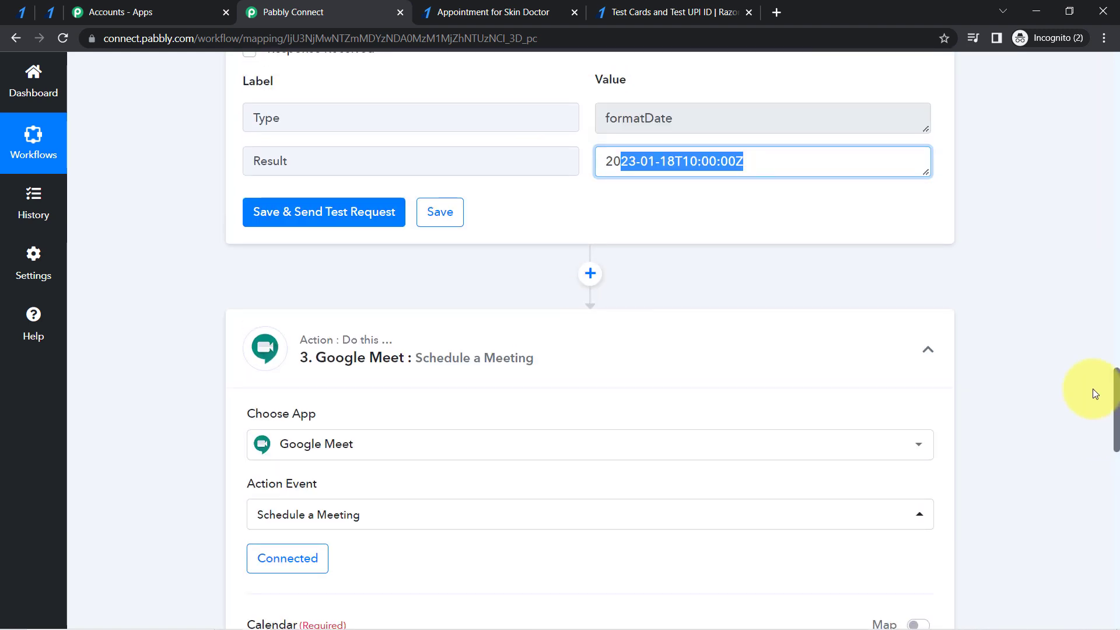
{"action": "left_click", "coordinate": [590, 274]}
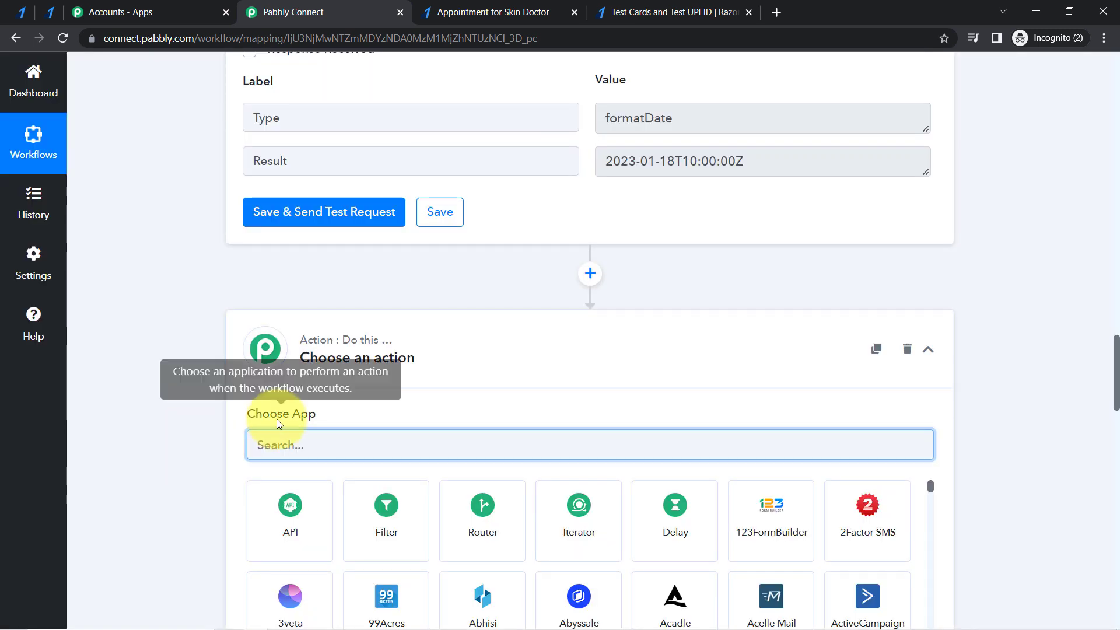
Add a Date/Time Formatter action with the Add/Subtract Time event and connect it.
{"action": "type", "text": "date"}
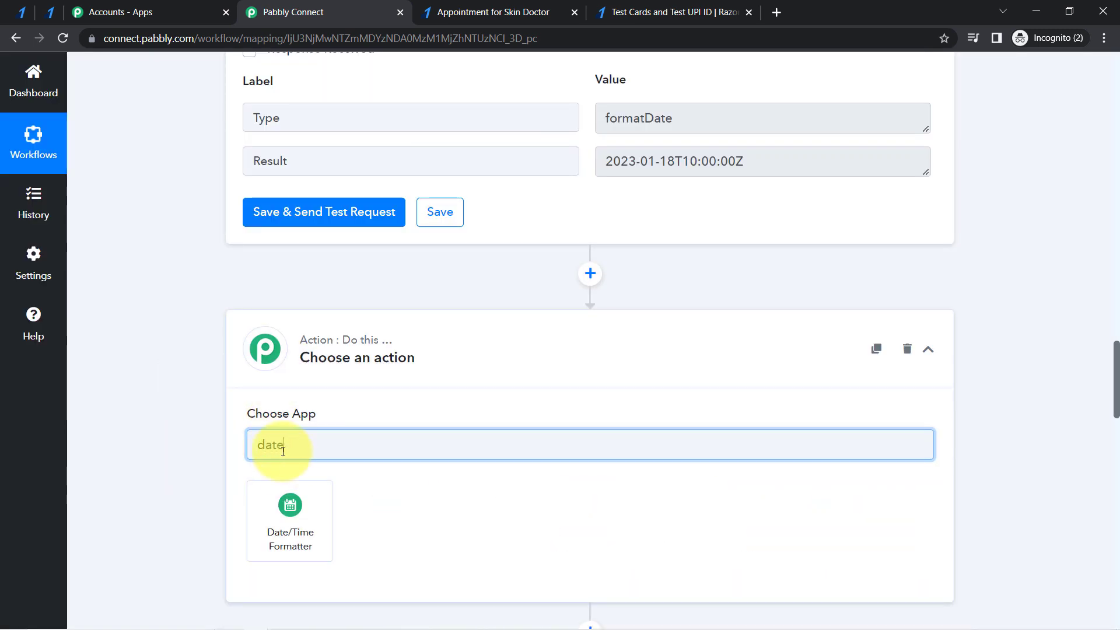
{"action": "left_click", "coordinate": [307, 508]}
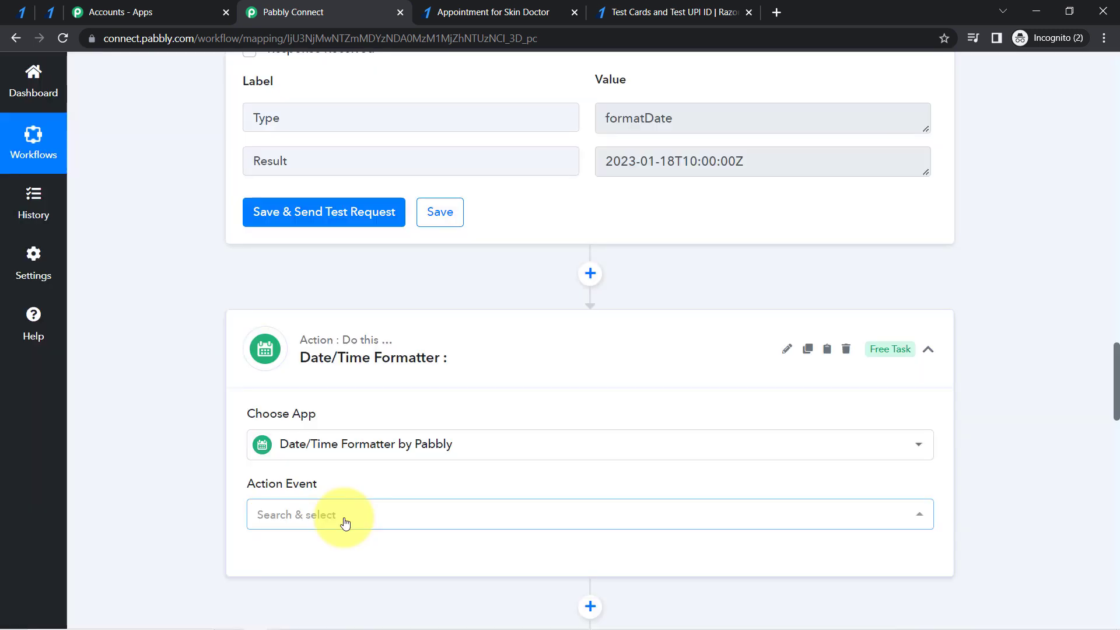
{"action": "left_click", "coordinate": [344, 517]}
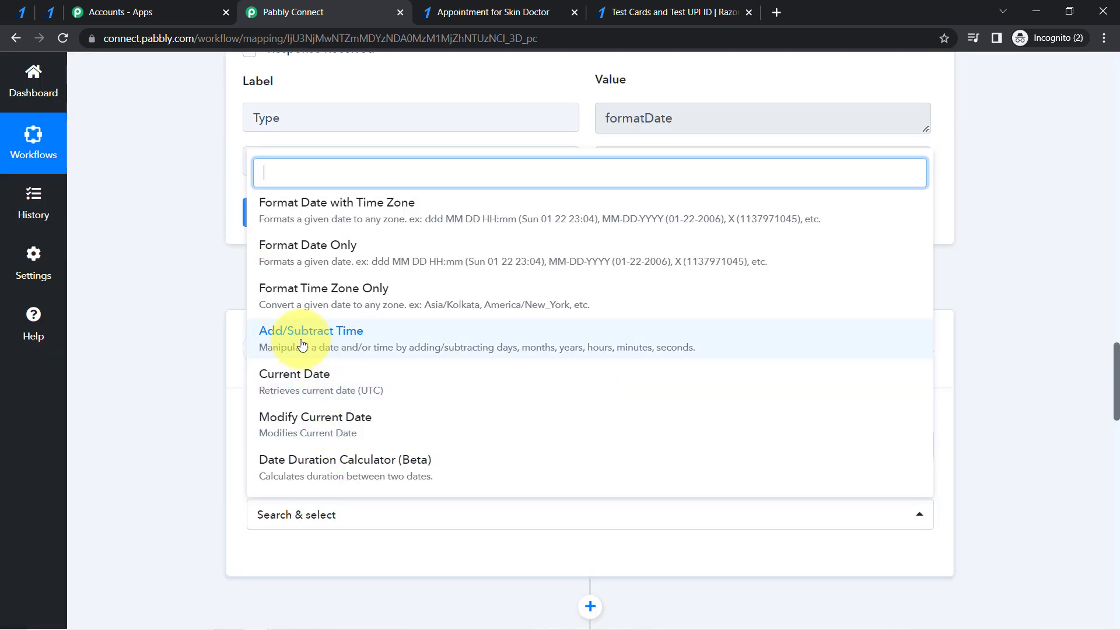
{"action": "left_click", "coordinate": [317, 344]}
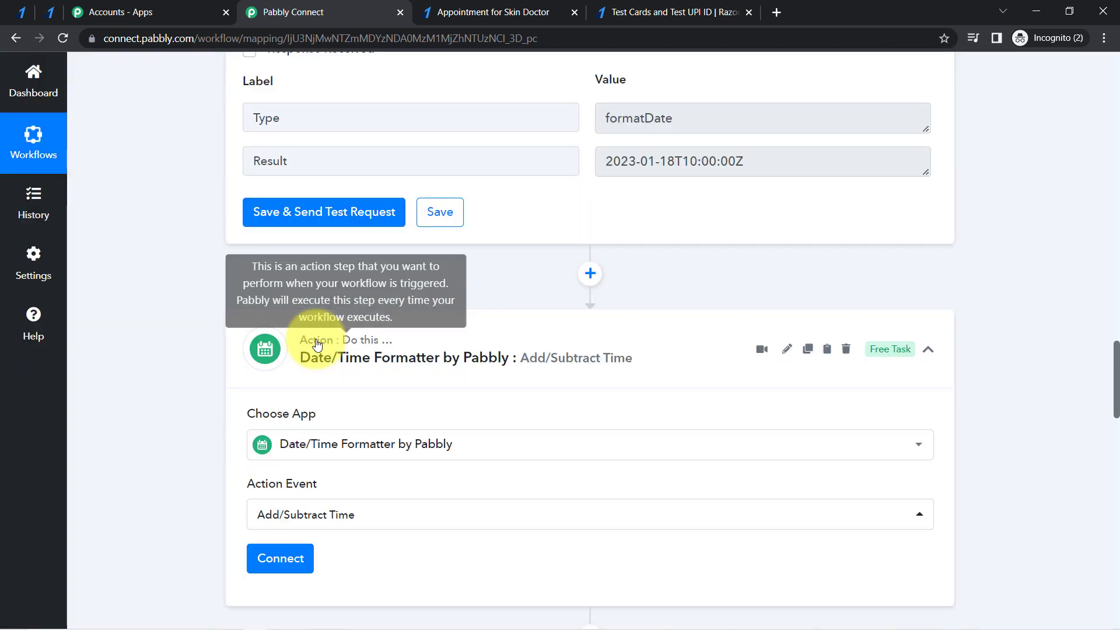
{"action": "left_click", "coordinate": [298, 559]}
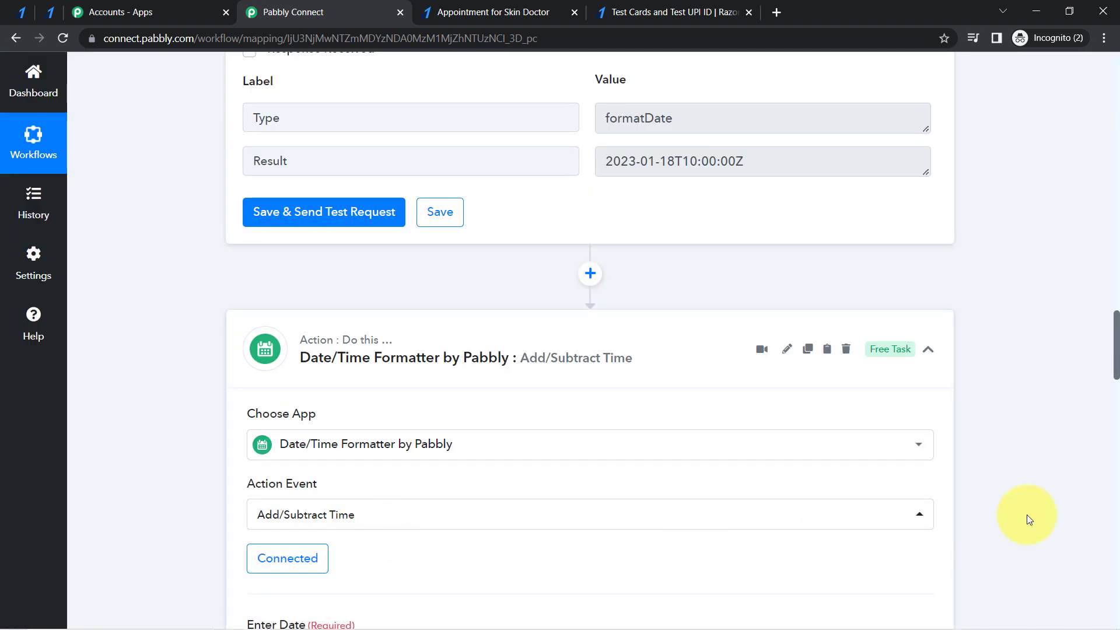
Map the Format Date with Time Zone step's Result into Enter Date.
{"action": "scroll", "coordinate": [1116, 382], "scroll_direction": "down", "scroll_amount": 6}
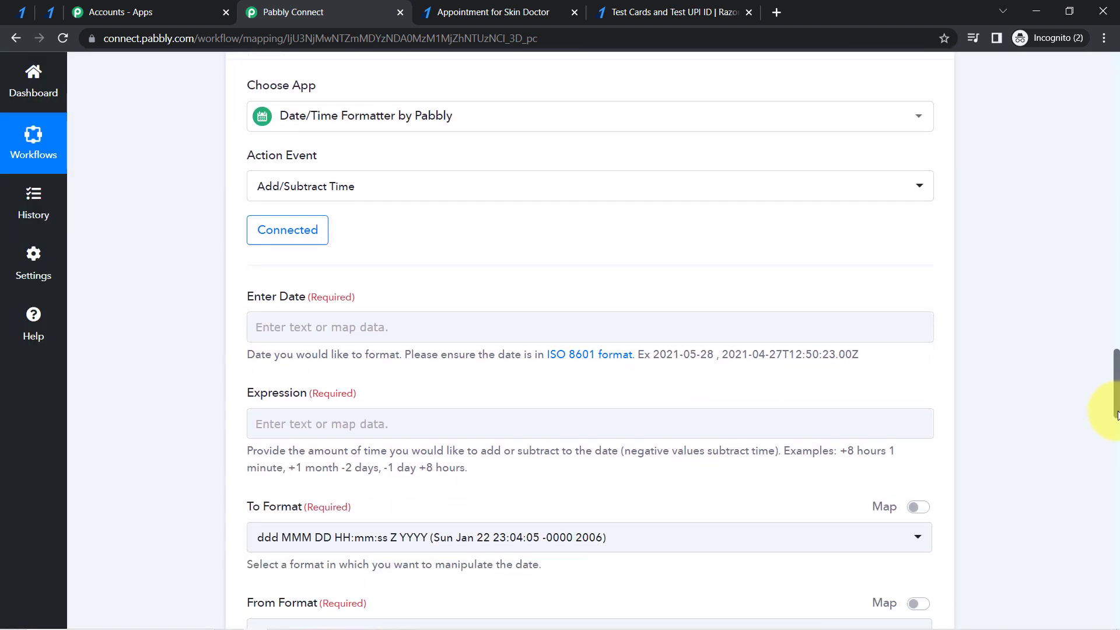
{"action": "left_click", "coordinate": [313, 315]}
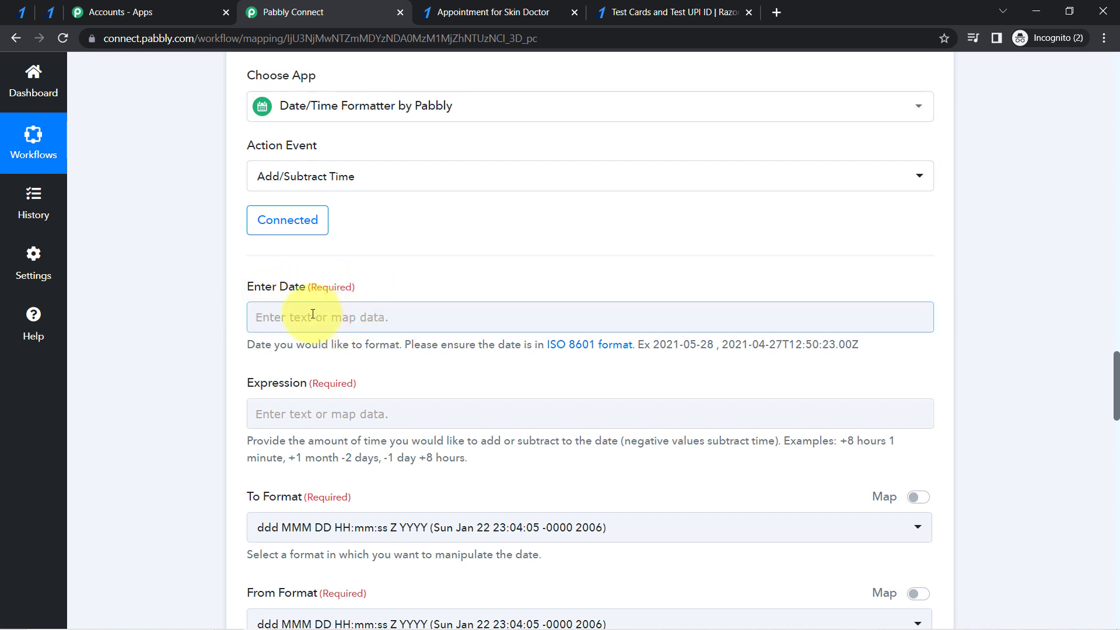
{"action": "left_click", "coordinate": [299, 318]}
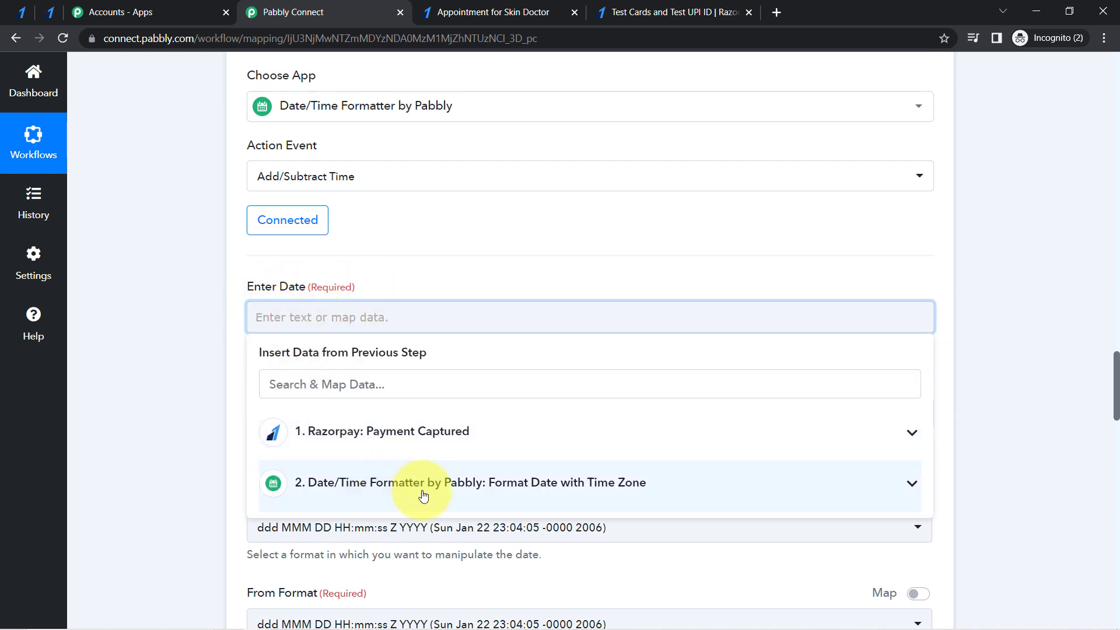
{"action": "left_click", "coordinate": [495, 486]}
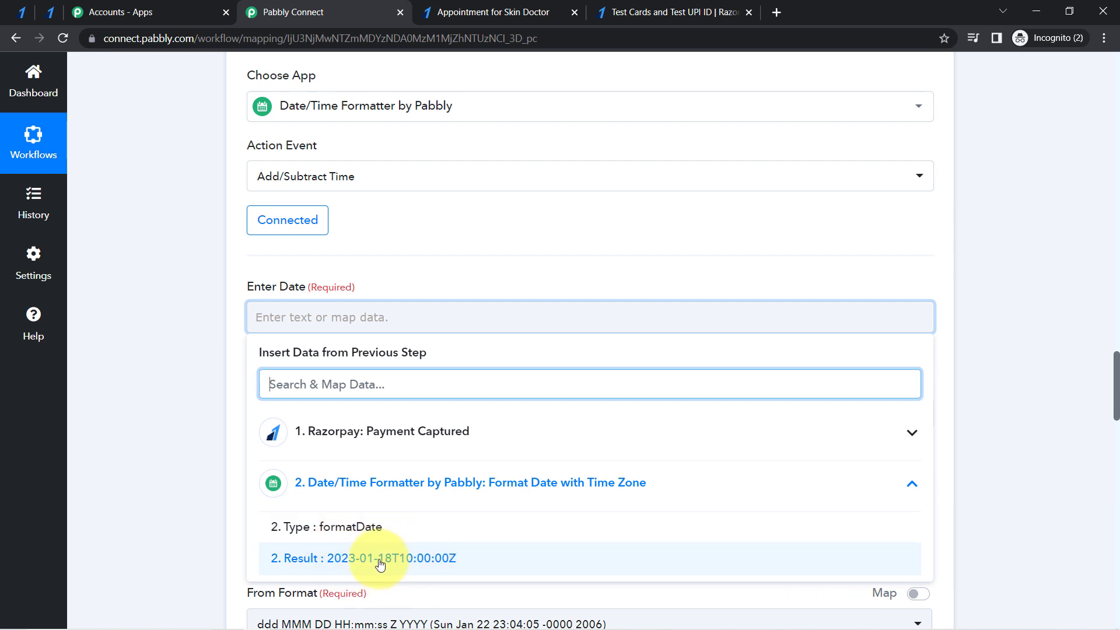
{"action": "left_click", "coordinate": [422, 564]}
{"action": "left_click", "coordinate": [112, 421]}
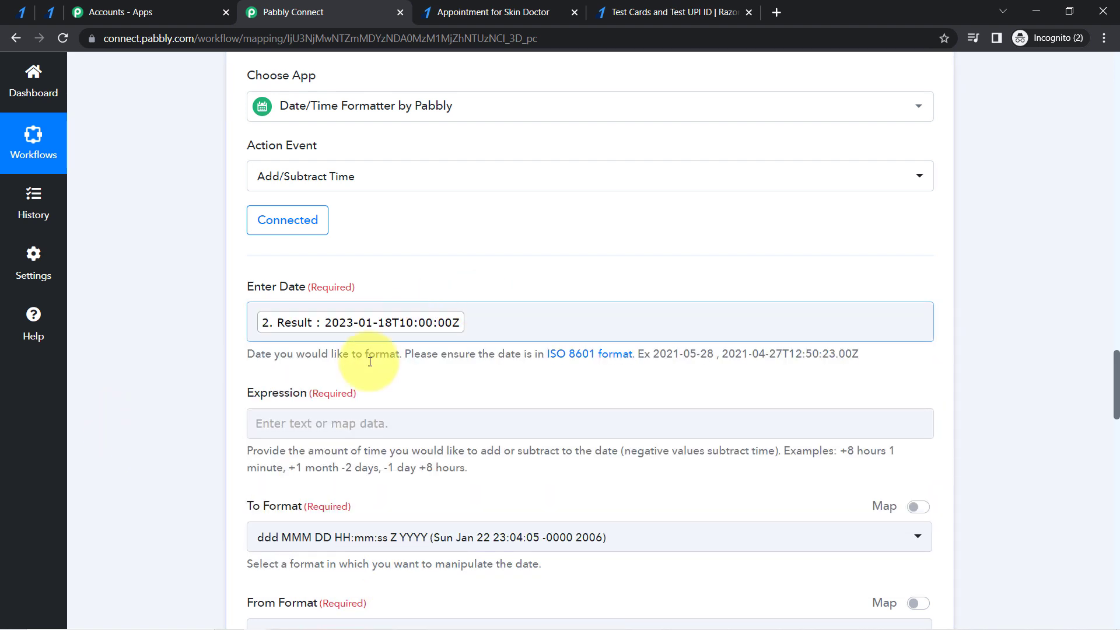
Enter +1 hour as the Expression.
{"action": "left_click_drag", "start_coordinate": [260, 394], "coordinate": [501, 445]}
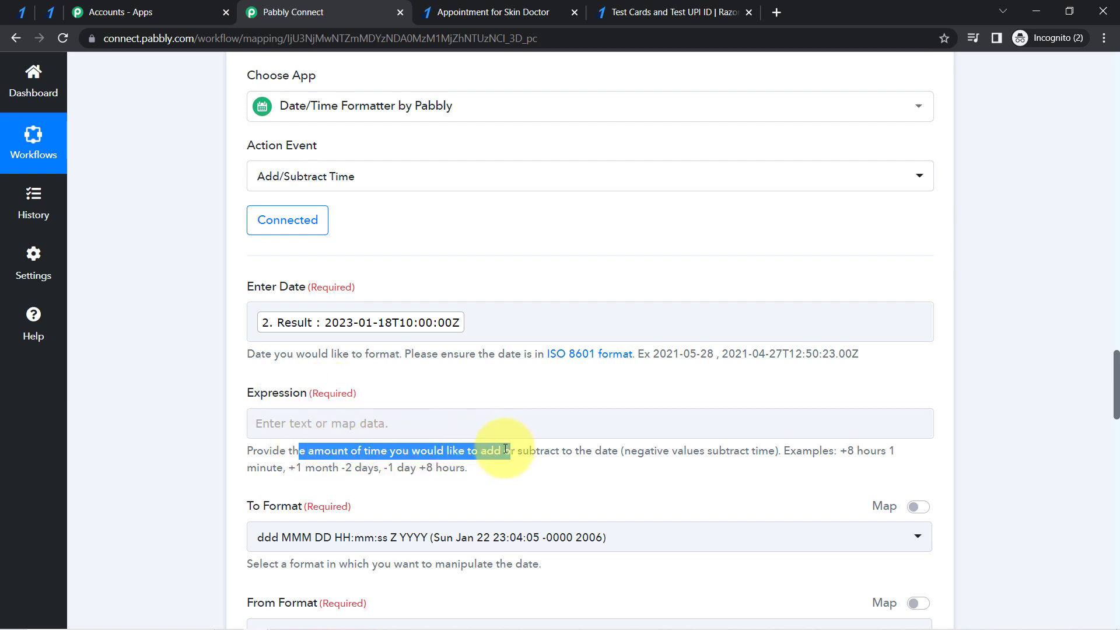
{"action": "left_click", "coordinate": [506, 448]}
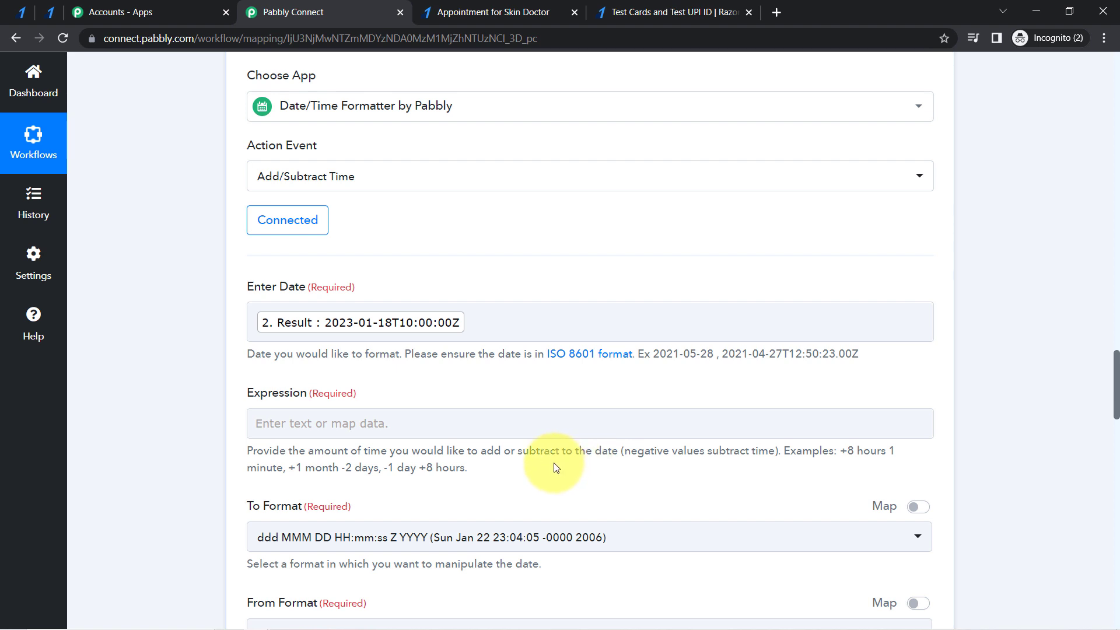
{"action": "left_click_drag", "start_coordinate": [790, 451], "coordinate": [891, 457]}
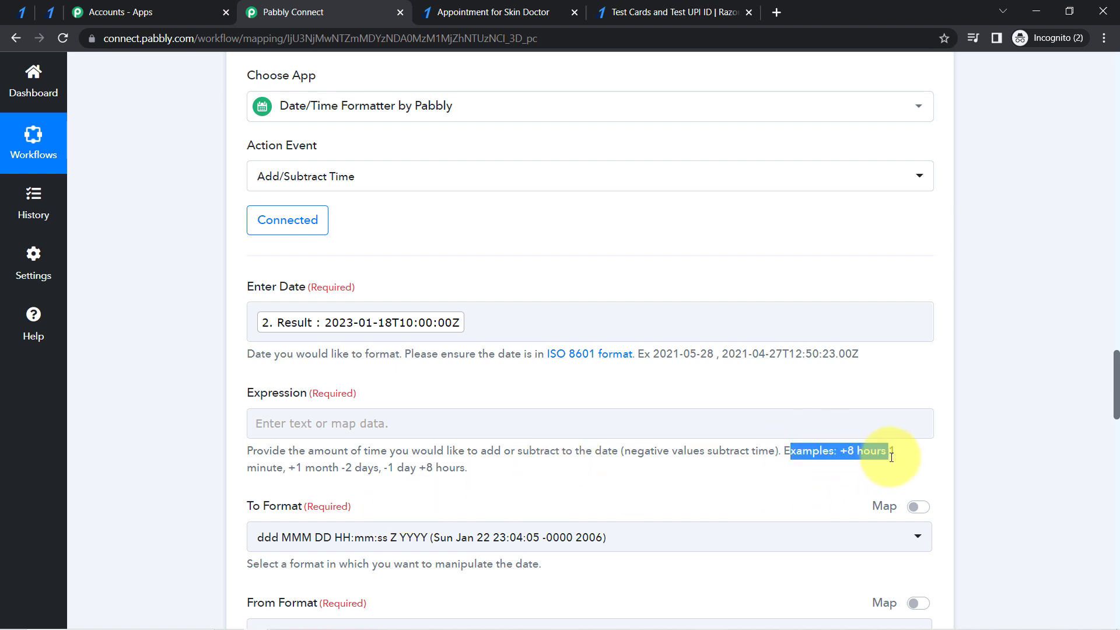
{"action": "left_click", "coordinate": [852, 452]}
{"action": "left_click", "coordinate": [295, 423]}
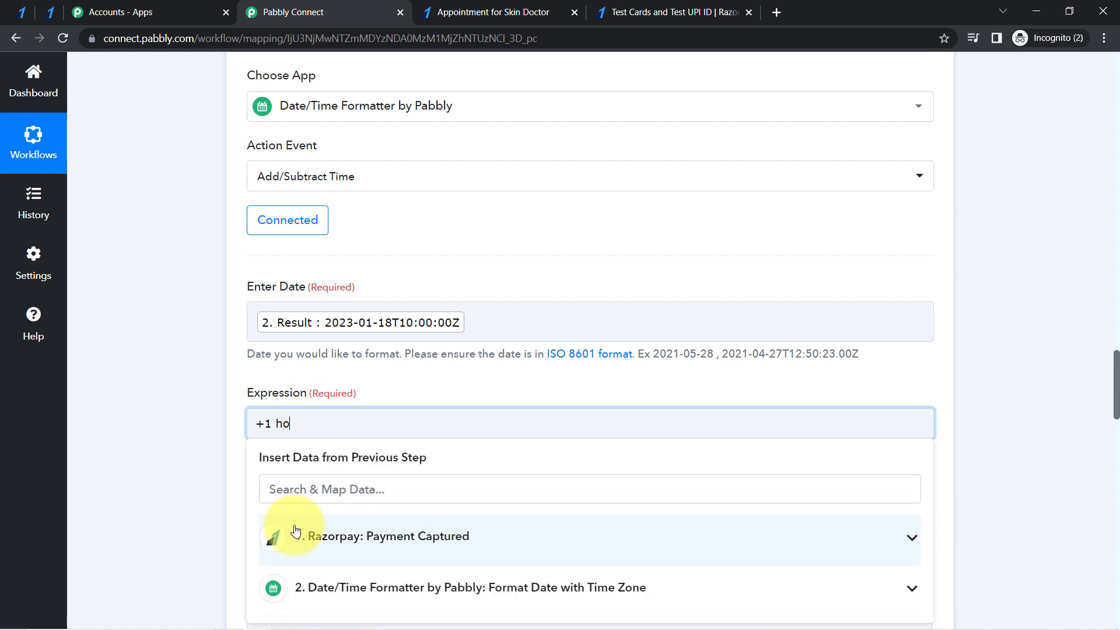
{"action": "left_click", "coordinate": [159, 468]}
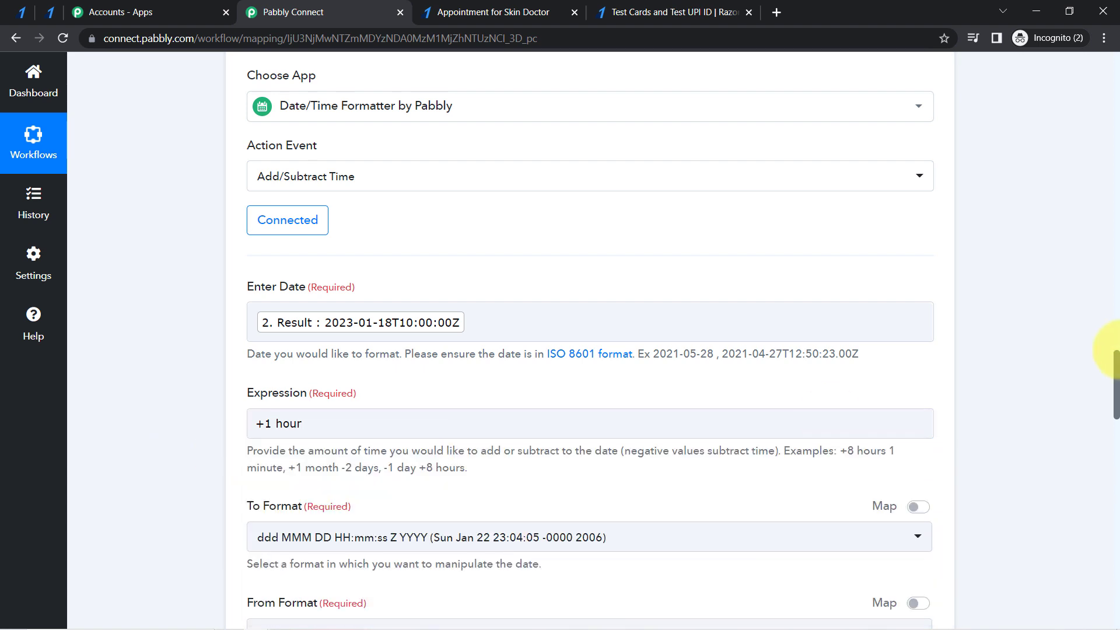
Set both input and output formats to YYYY-MM-DDTHH:mm:ssZ and send a test request.
{"action": "scroll", "coordinate": [1114, 353], "scroll_direction": "down", "scroll_amount": 4}
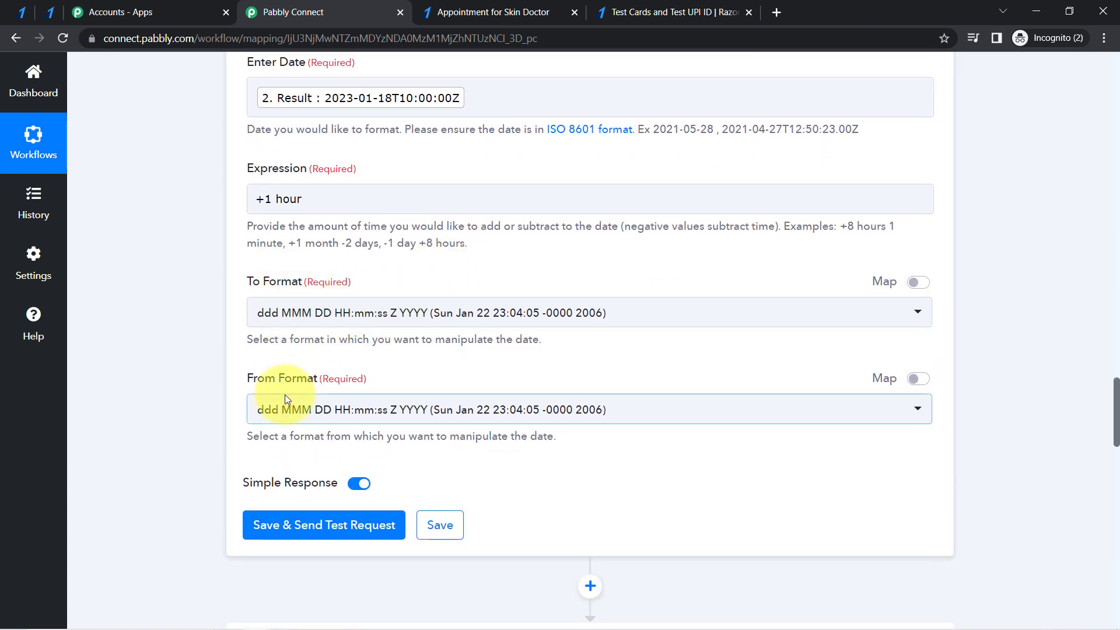
{"action": "left_click", "coordinate": [345, 309]}
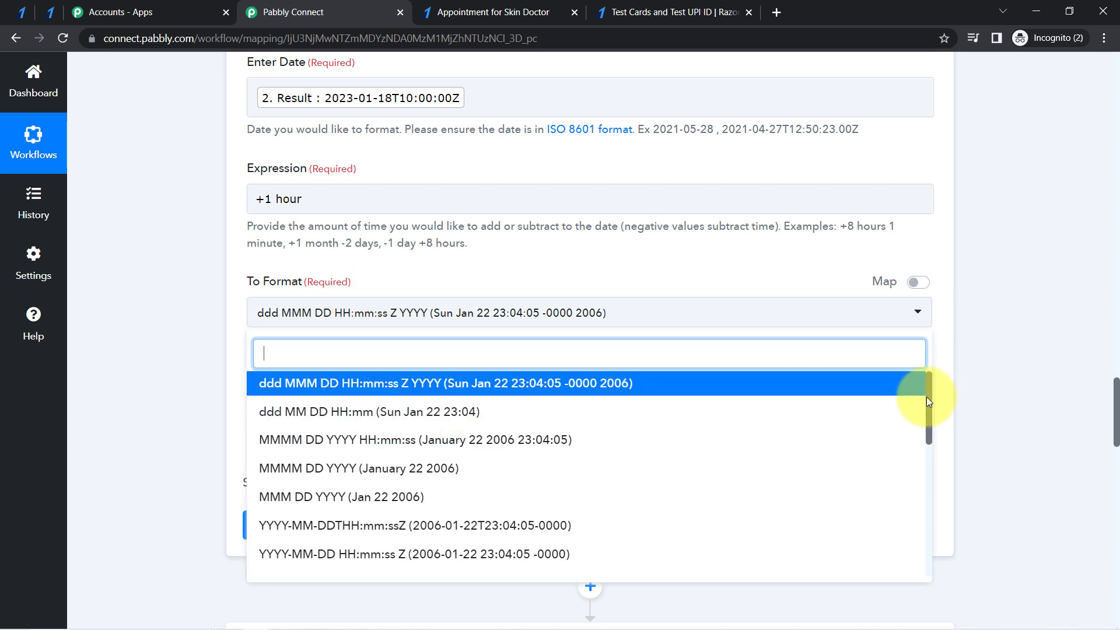
{"action": "left_click_drag", "start_coordinate": [929, 399], "coordinate": [928, 437]}
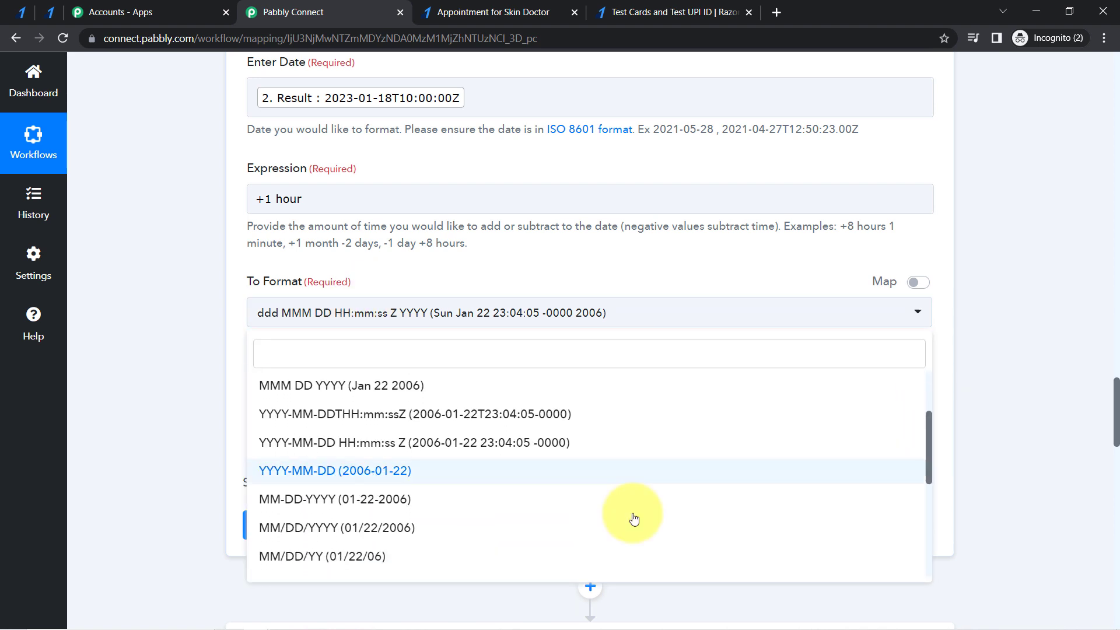
{"action": "left_click", "coordinate": [443, 415]}
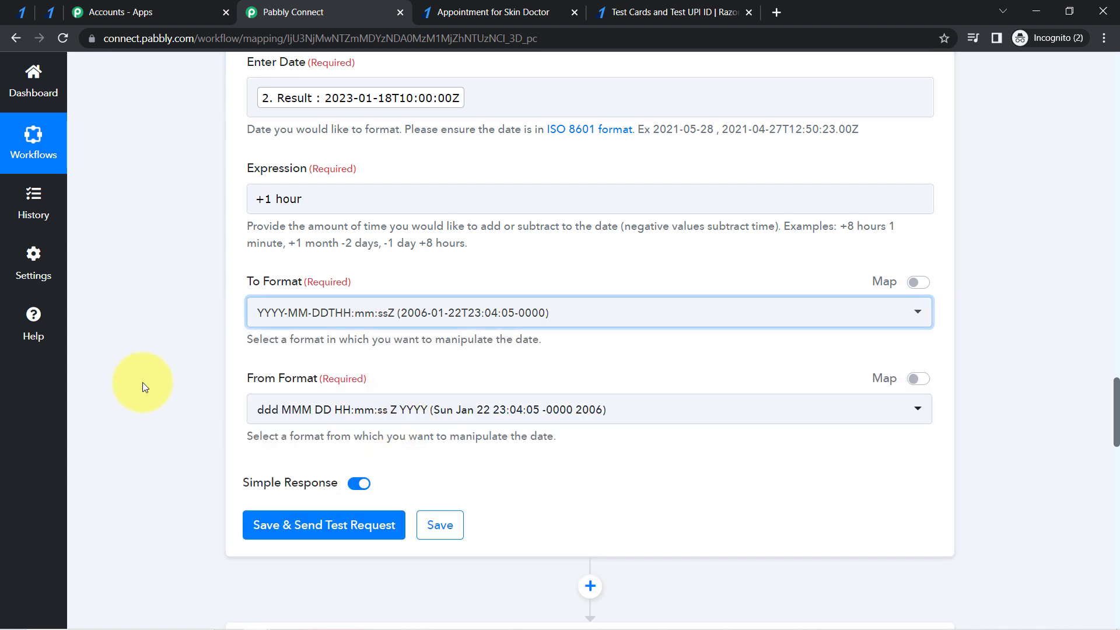
{"action": "left_click", "coordinate": [342, 411]}
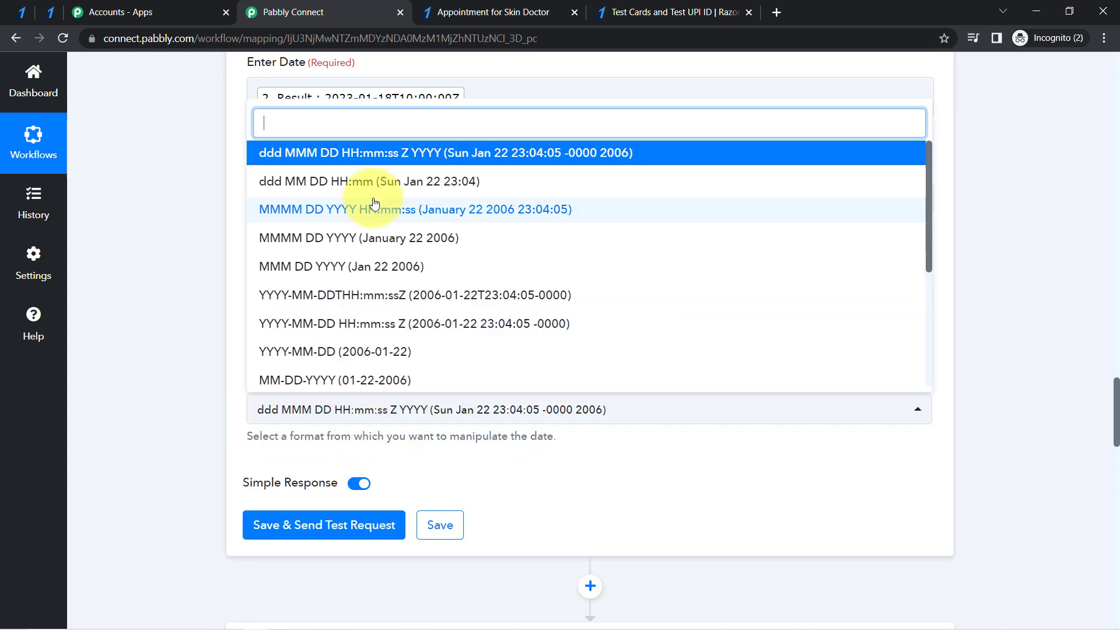
{"action": "left_click", "coordinate": [353, 300]}
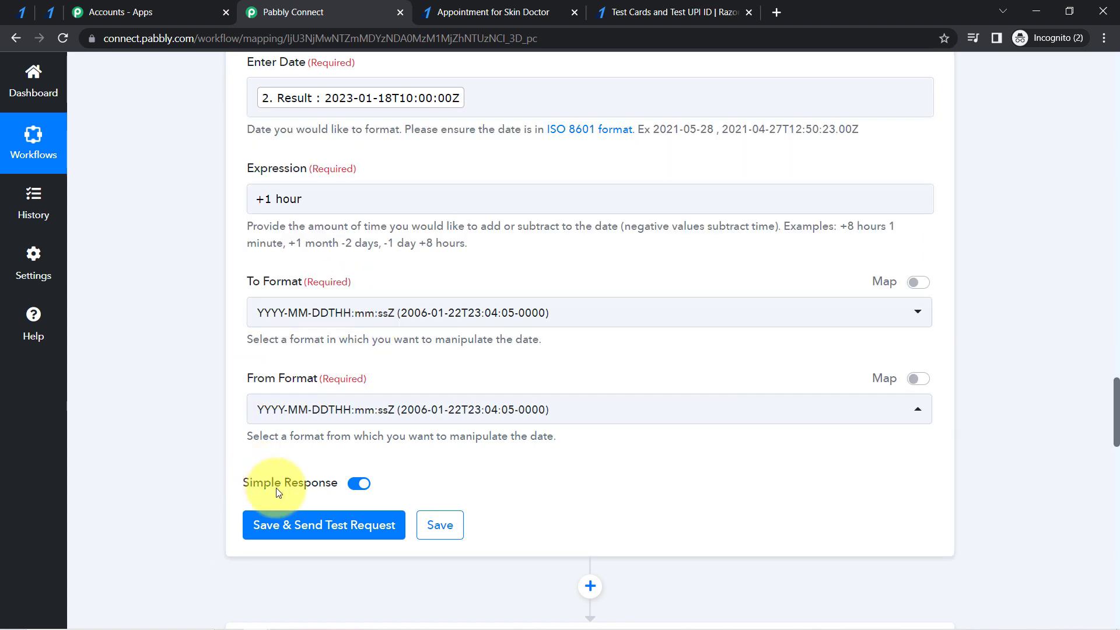
{"action": "left_click", "coordinate": [289, 526]}
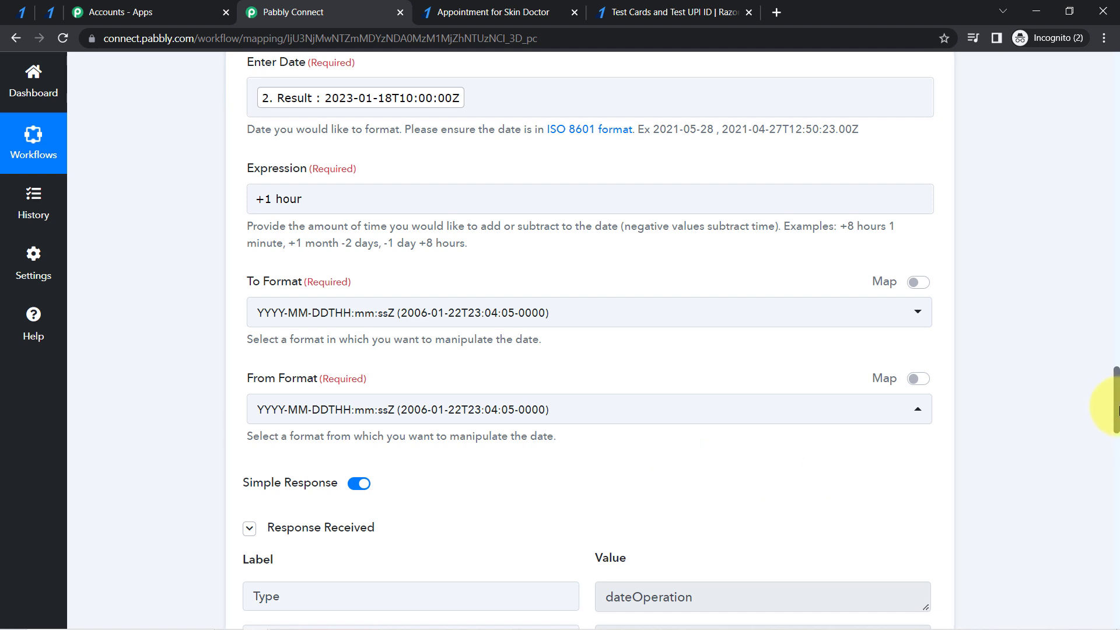
Check the test result 2023-01-18T11:00:00+00:00, then scroll to the Google Meet Start and End fields.
{"action": "scroll", "coordinate": [1115, 409], "scroll_direction": "down", "scroll_amount": 5}
{"action": "left_click_drag", "start_coordinate": [668, 357], "coordinate": [607, 356]}
{"action": "left_click", "coordinate": [701, 355]}
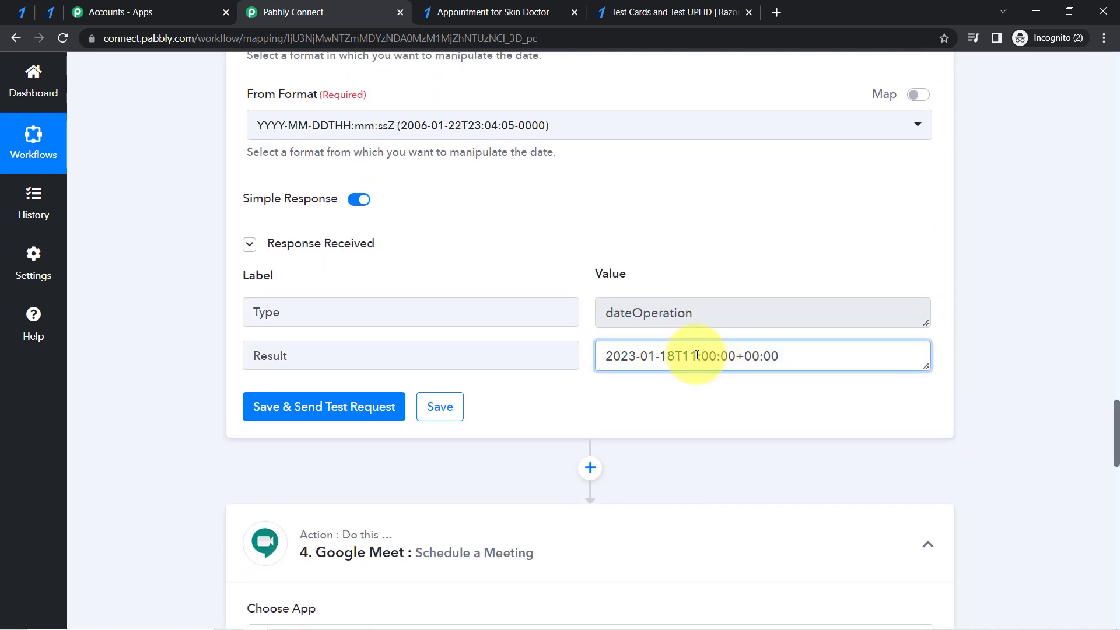
{"action": "left_click_drag", "start_coordinate": [686, 355], "coordinate": [792, 354]}
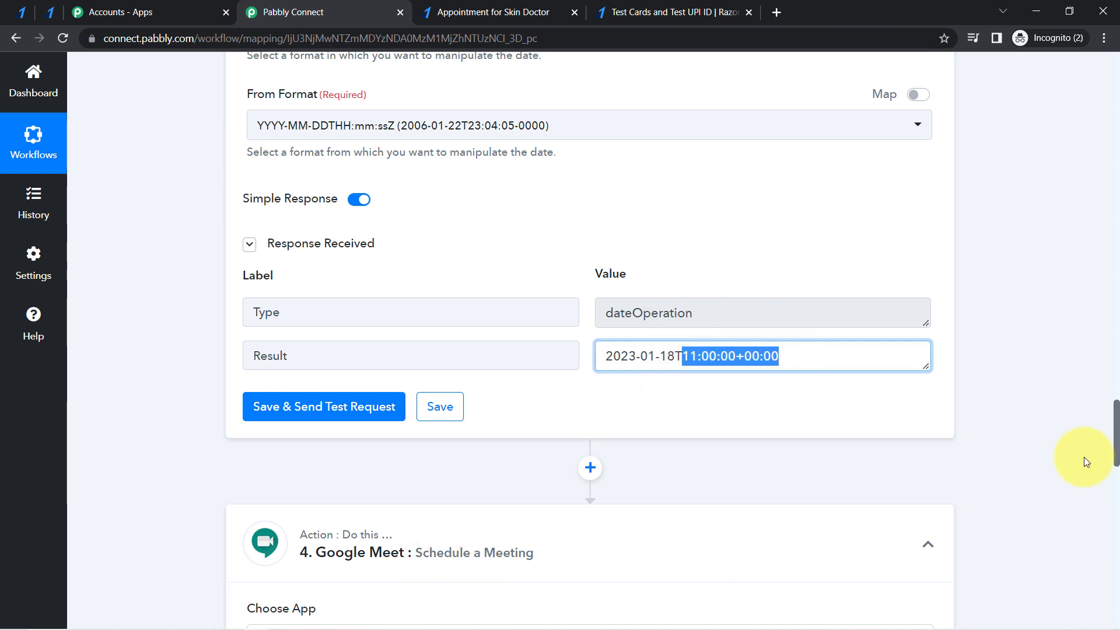
{"action": "scroll", "coordinate": [1115, 450], "scroll_direction": "down", "scroll_amount": 1}
{"action": "left_click_drag", "start_coordinate": [1116, 450], "coordinate": [1116, 532]}
{"action": "scroll", "coordinate": [1117, 531], "scroll_direction": "down", "scroll_amount": 2}
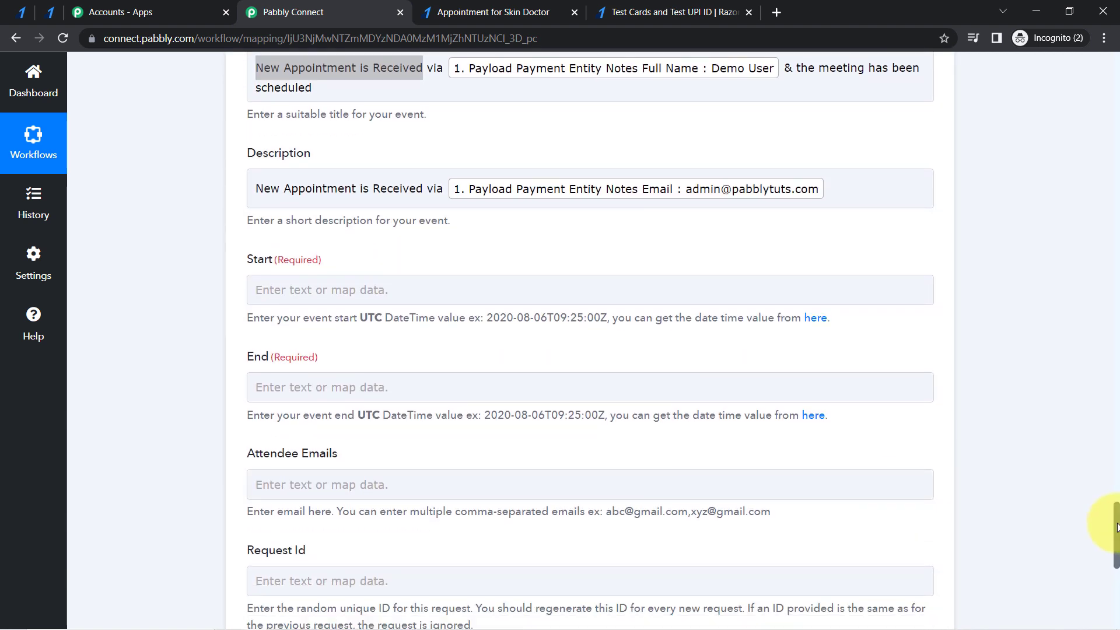
Try saving the Google Meet step and dismiss the Start is Required warning.
{"action": "scroll", "coordinate": [1116, 531], "scroll_direction": "down", "scroll_amount": 1}
{"action": "left_click", "coordinate": [358, 257]}
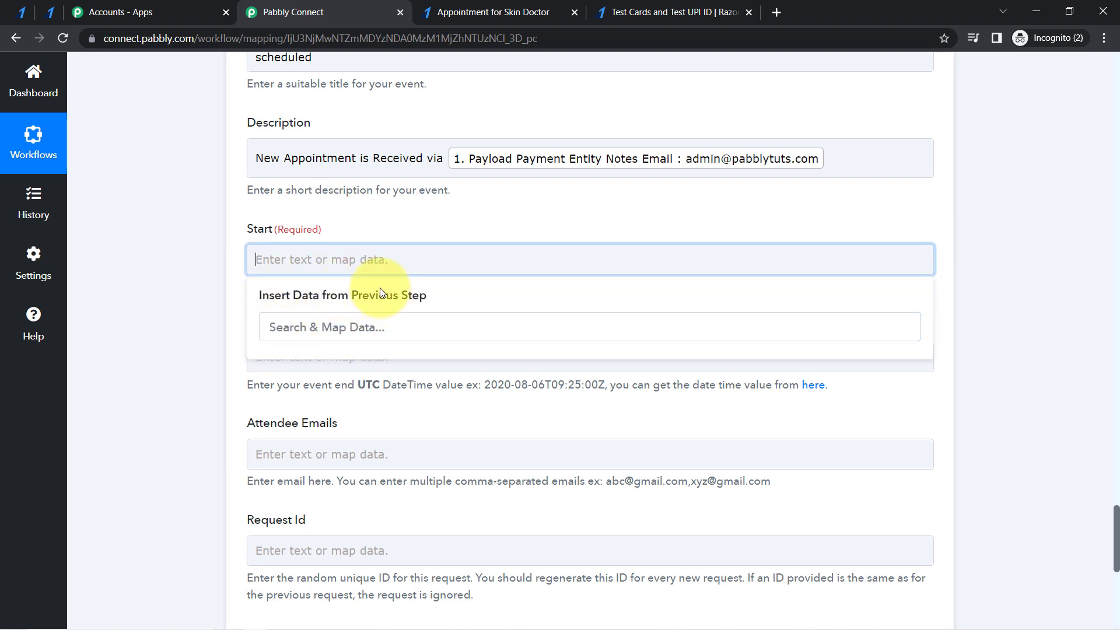
{"action": "left_click", "coordinate": [117, 277]}
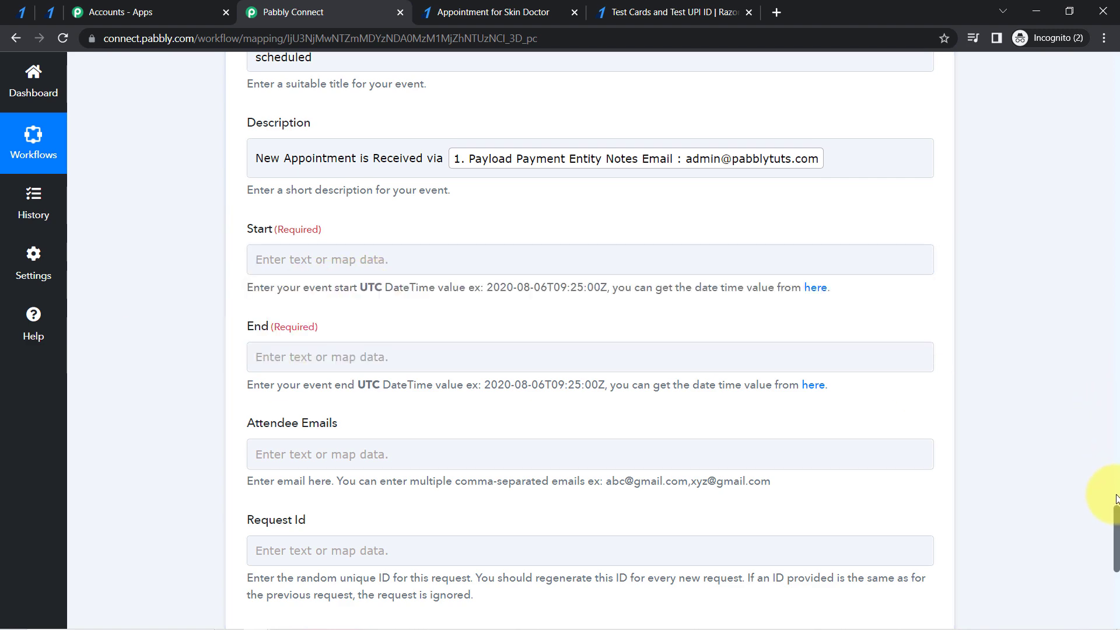
{"action": "scroll", "coordinate": [1116, 513], "scroll_direction": "down", "scroll_amount": 5}
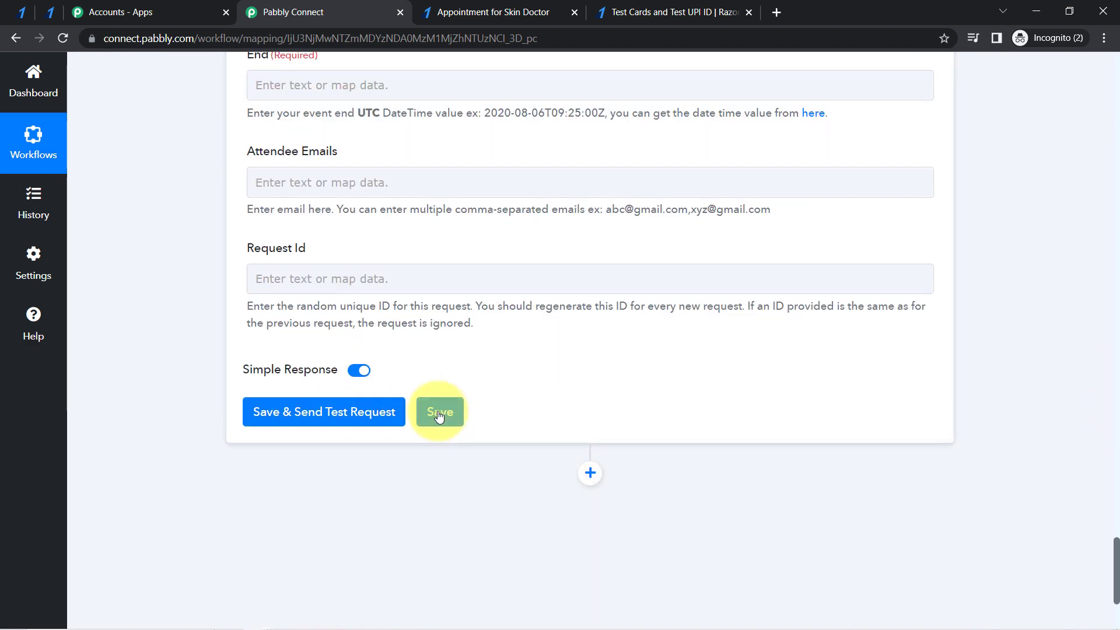
{"action": "left_click", "coordinate": [440, 413]}
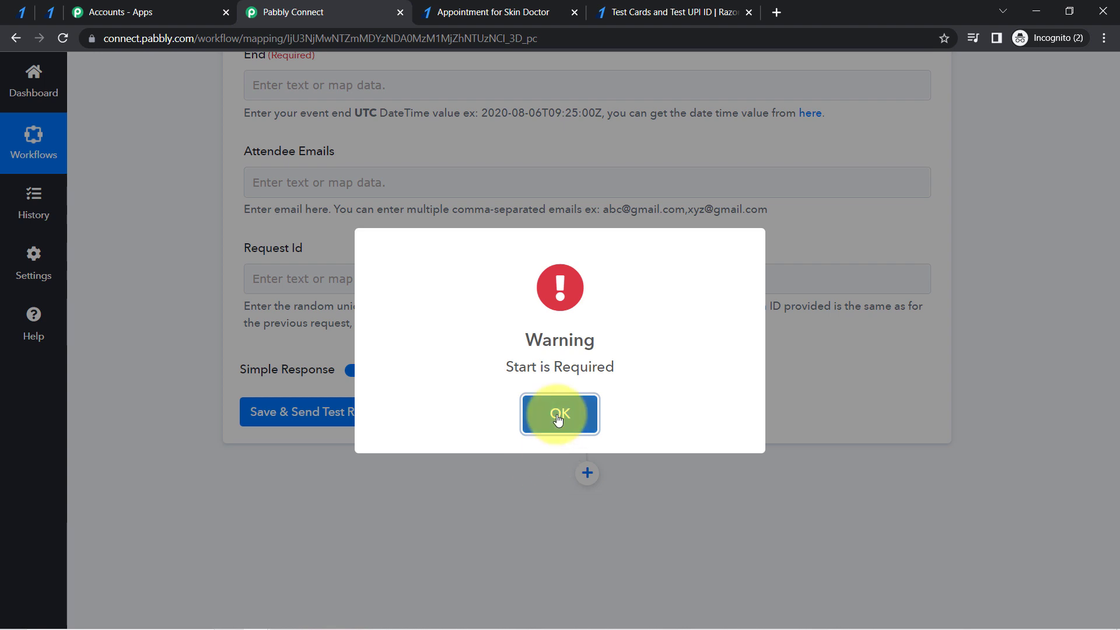
{"action": "left_click", "coordinate": [558, 415]}
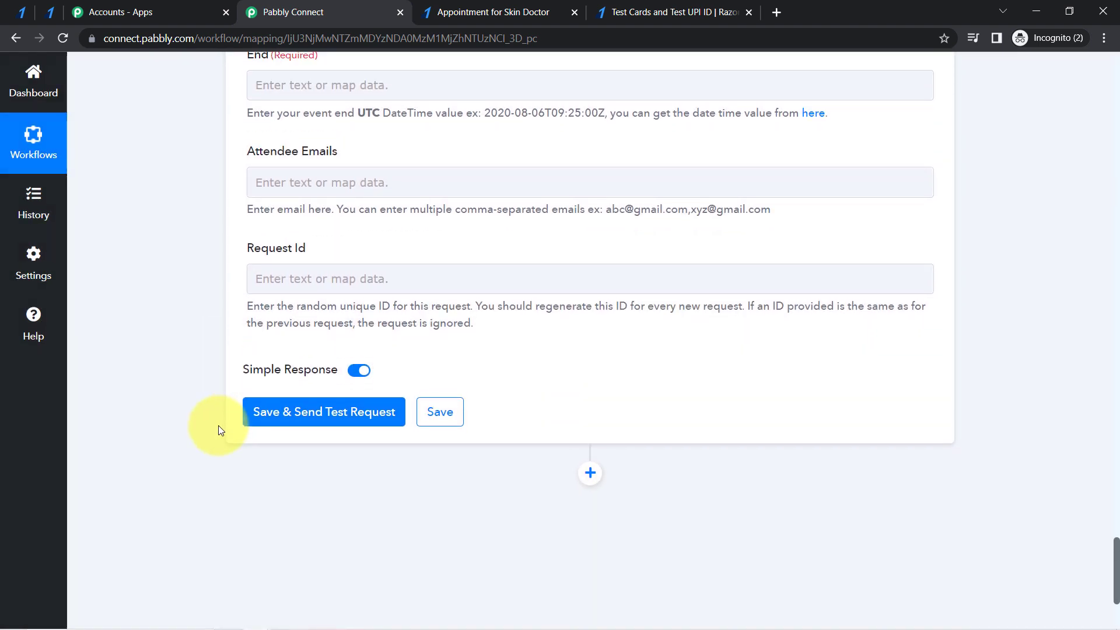
Enter placeholder 1 in Start and End, save the step, and confirm.
{"action": "scroll", "coordinate": [218, 425], "scroll_direction": "up", "scroll_amount": 2}
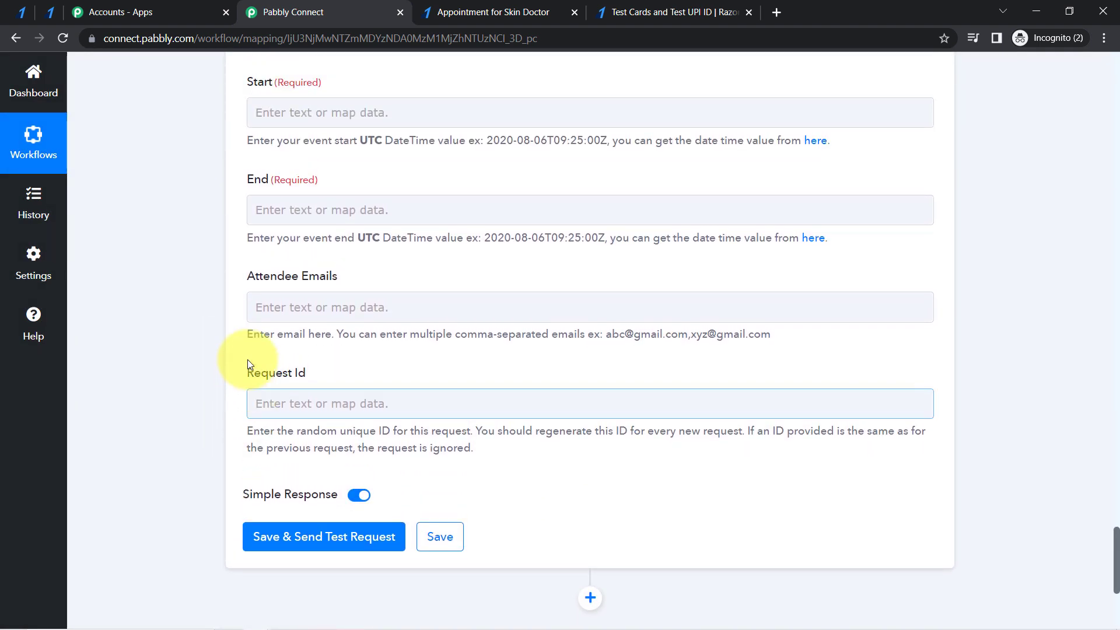
{"action": "scroll", "coordinate": [300, 212], "scroll_direction": "up", "scroll_amount": 1}
{"action": "left_click", "coordinate": [266, 161]}
{"action": "type", "text": "1"}
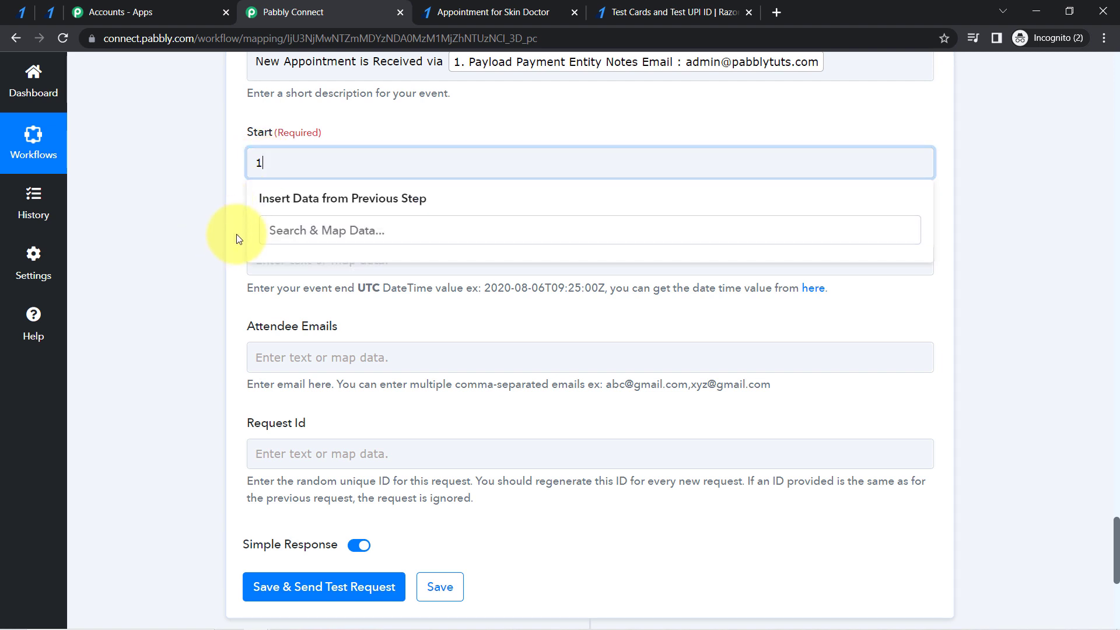
{"action": "left_click", "coordinate": [275, 260]}
{"action": "left_click", "coordinate": [177, 305]}
{"action": "left_click", "coordinate": [302, 260]}
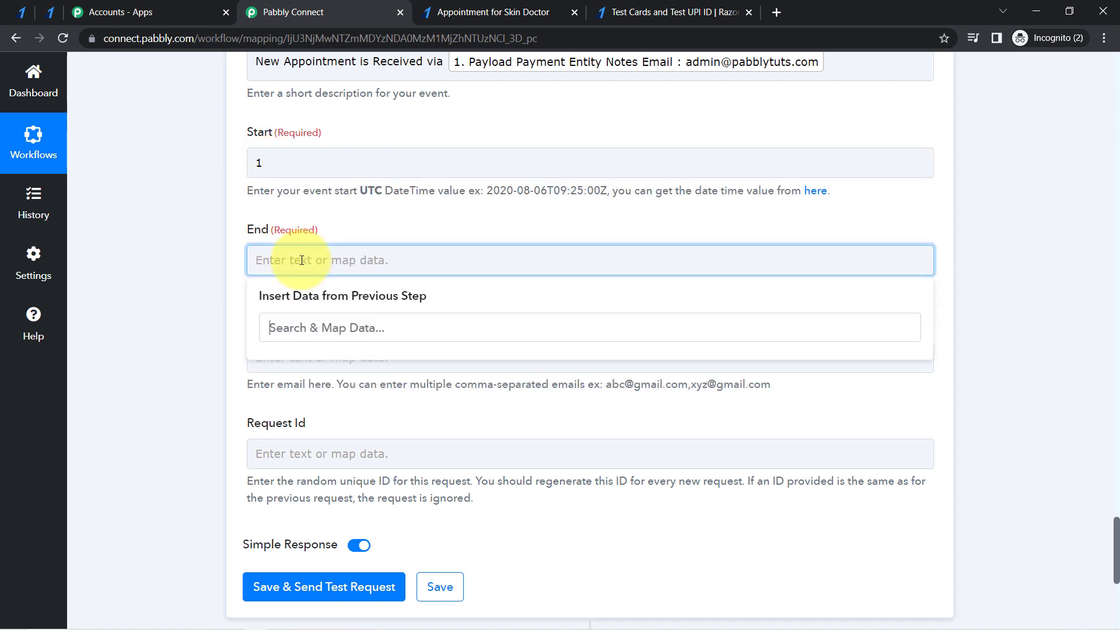
{"action": "type", "text": "1"}
{"action": "left_click", "coordinate": [192, 341]}
{"action": "left_click", "coordinate": [450, 588]}
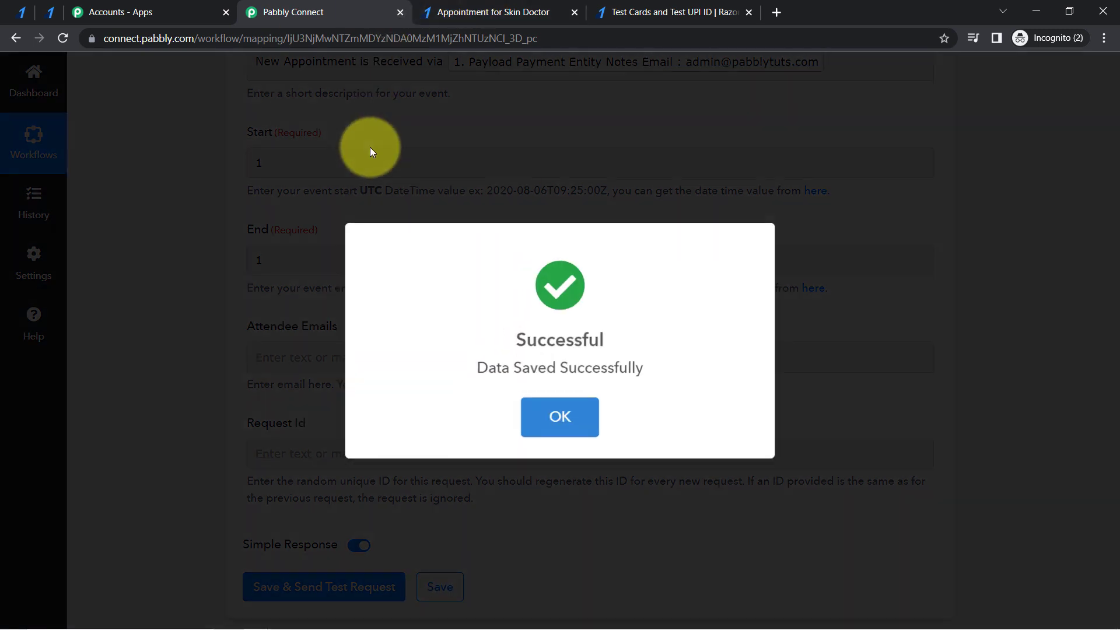
{"action": "left_click", "coordinate": [561, 424]}
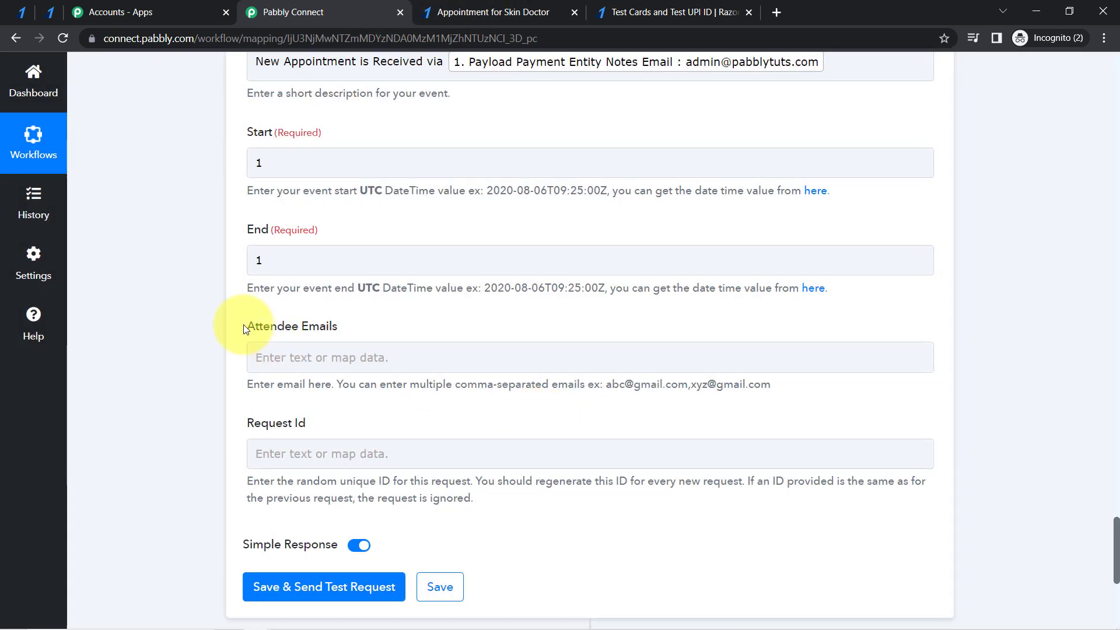
Map the Format Date step's Result into Start and the Add/Subtract Time Result into End.
{"action": "left_click", "coordinate": [287, 167]}
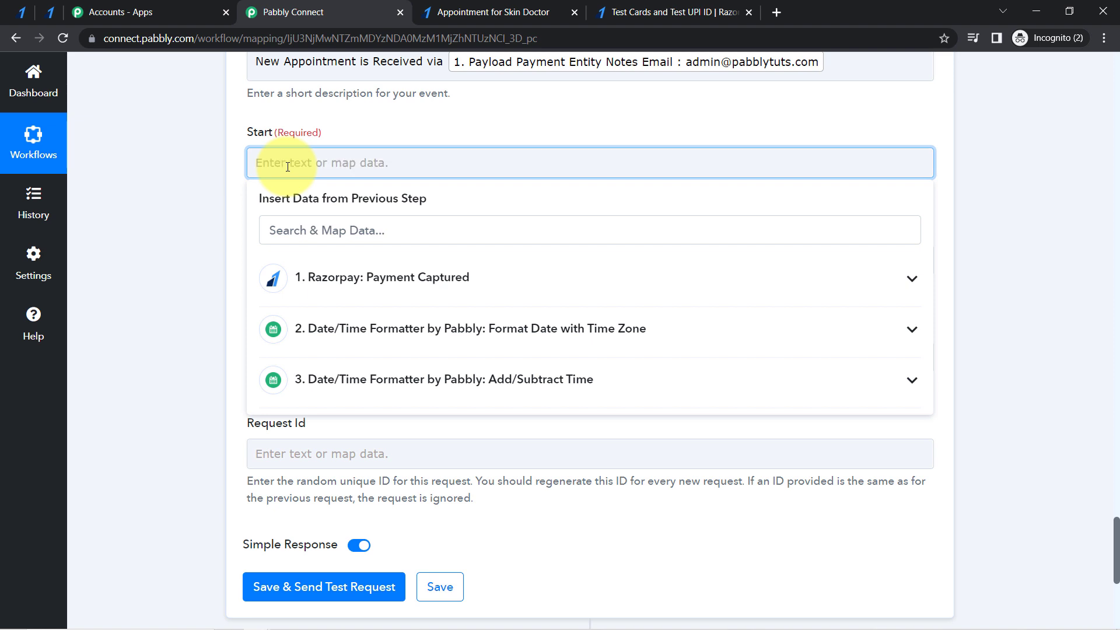
{"action": "left_click", "coordinate": [447, 333]}
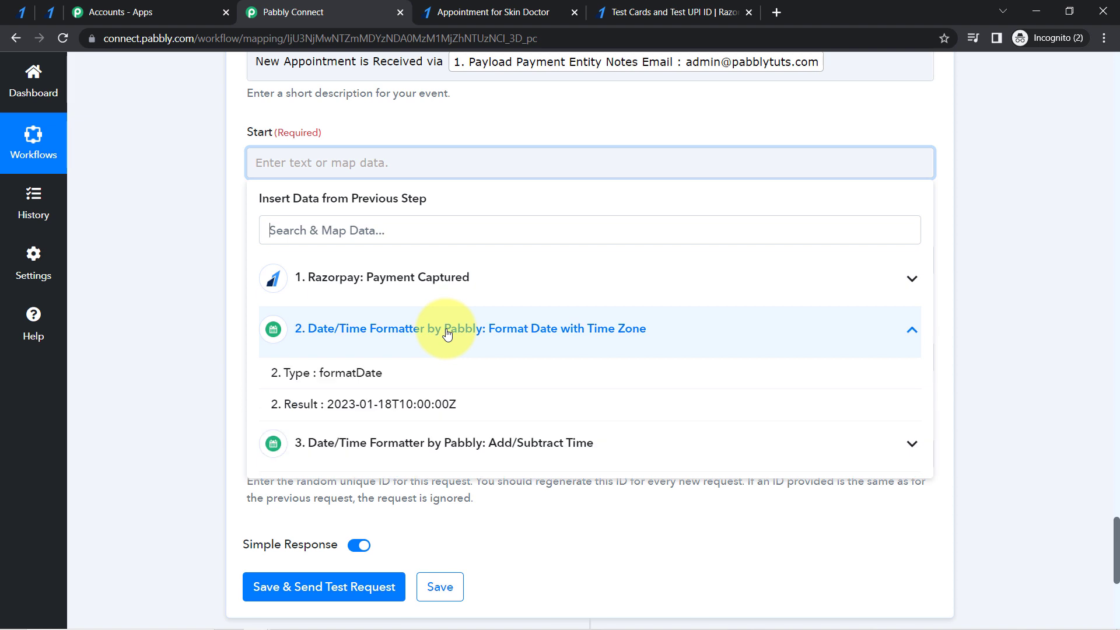
{"action": "left_click", "coordinate": [310, 418]}
{"action": "left_click", "coordinate": [202, 412]}
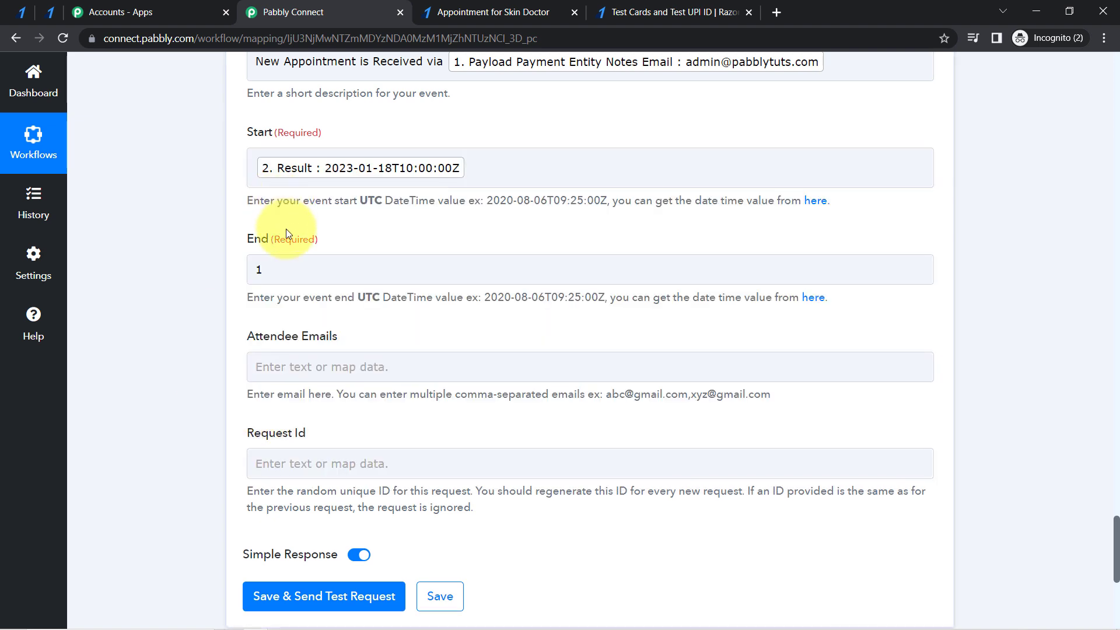
{"action": "left_click", "coordinate": [280, 263]}
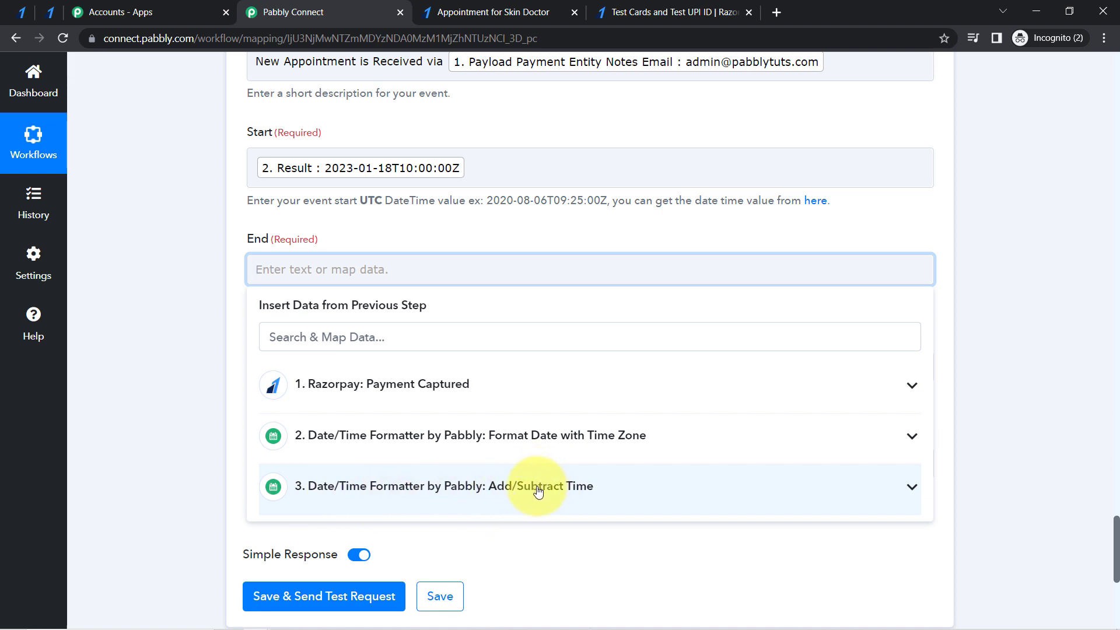
{"action": "left_click", "coordinate": [528, 491]}
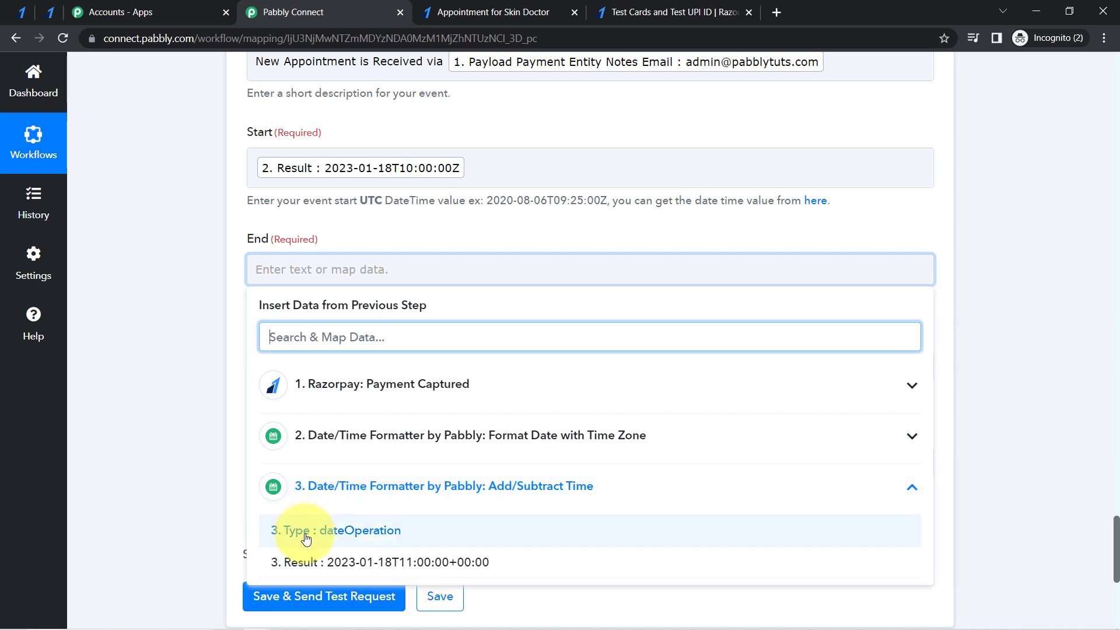
{"action": "left_click", "coordinate": [321, 570]}
{"action": "left_click", "coordinate": [182, 354]}
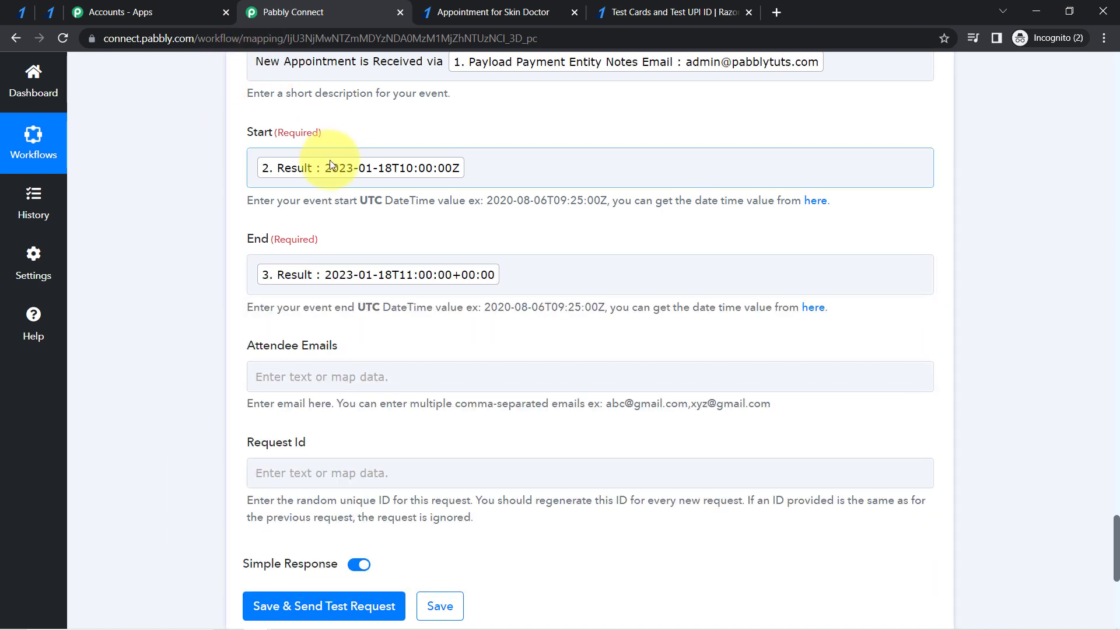
Map the Razorpay payment's notes email into Attendee Emails.
{"action": "left_click", "coordinate": [284, 376]}
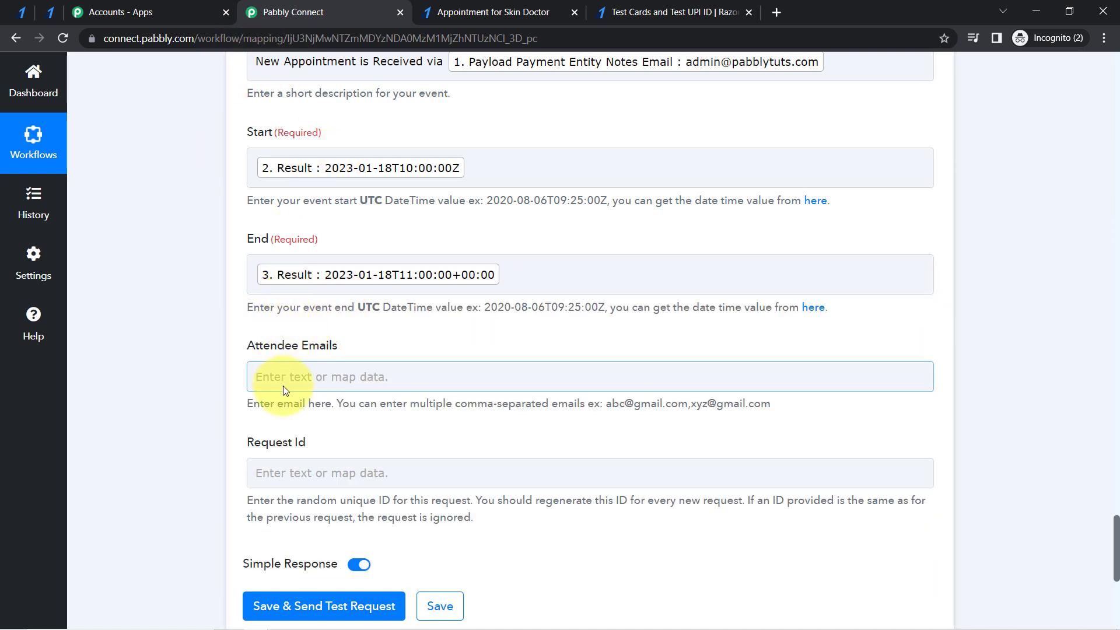
{"action": "left_click", "coordinate": [396, 433]}
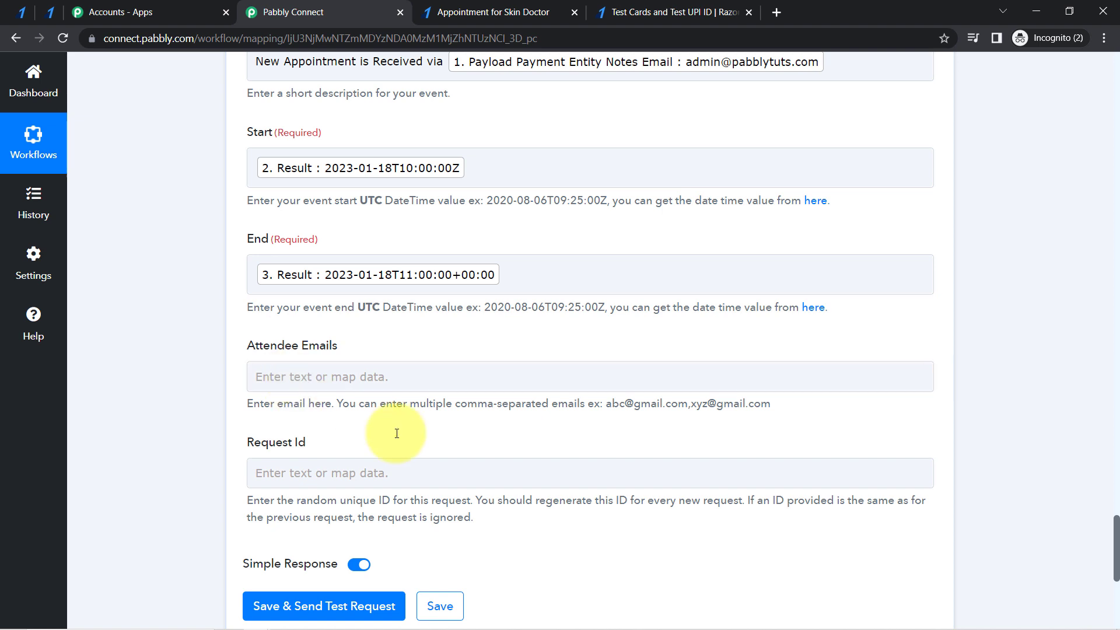
{"action": "left_click", "coordinate": [358, 376]}
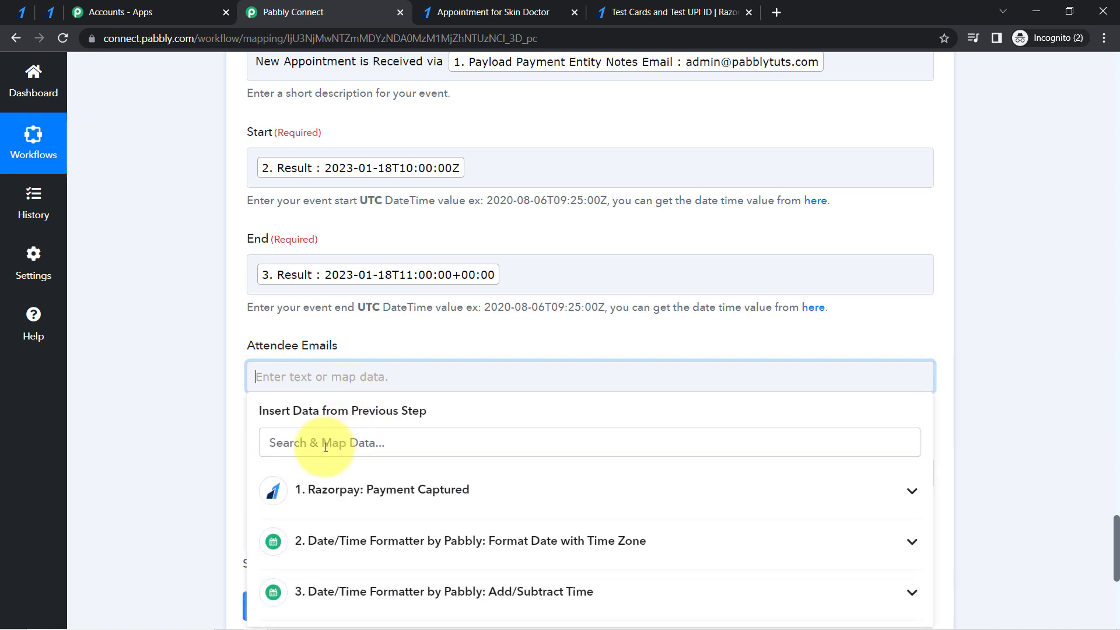
{"action": "left_click", "coordinate": [324, 490]}
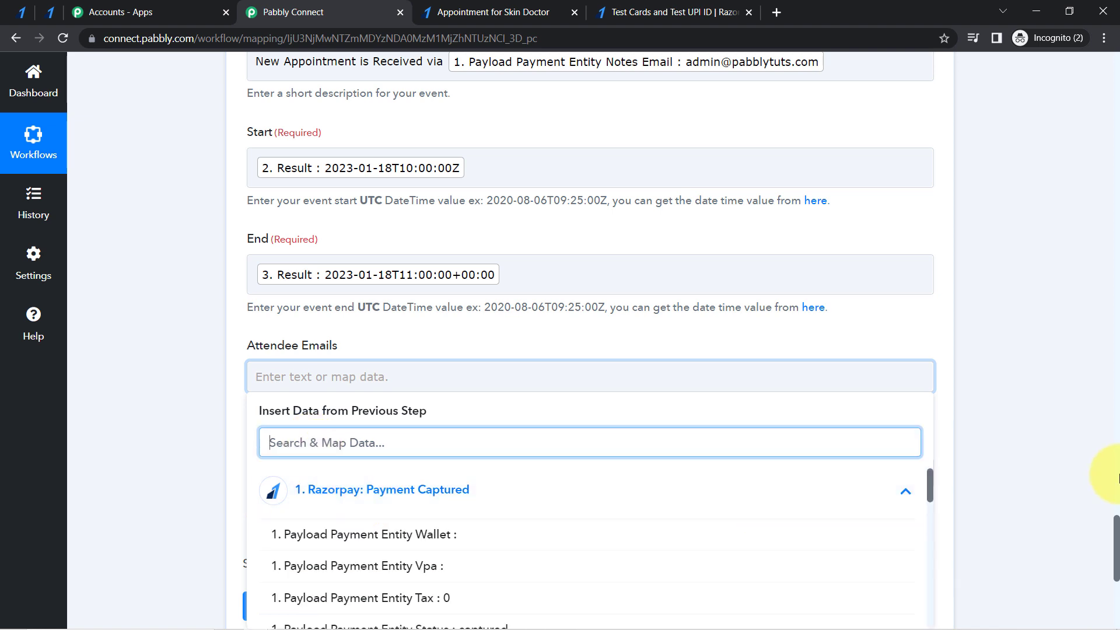
{"action": "scroll", "coordinate": [1100, 607], "scroll_direction": "down", "scroll_amount": 4}
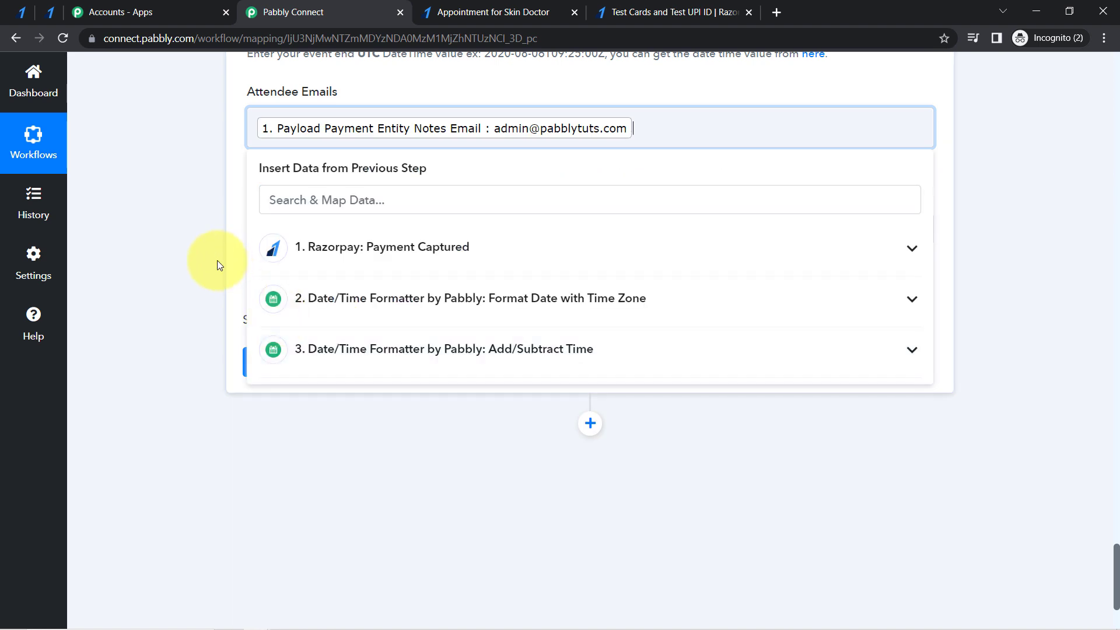
{"action": "left_click", "coordinate": [220, 260]}
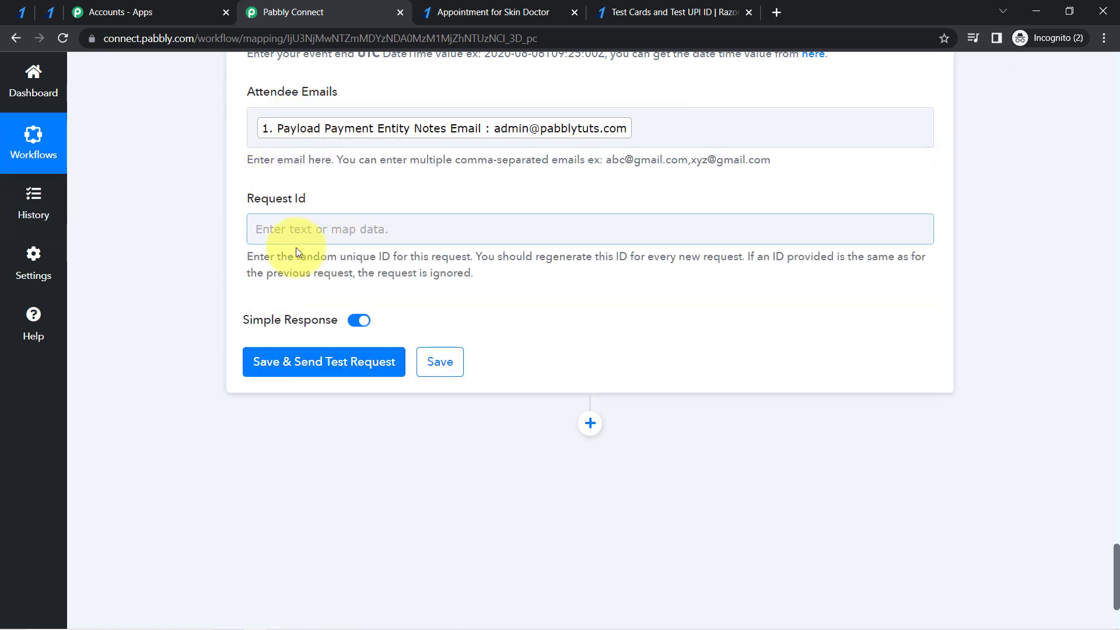
Map the payment's notes email into Request Id, then open a new tab and start searching 'google'.
{"action": "left_click_drag", "start_coordinate": [270, 256], "coordinate": [457, 273]}
{"action": "left_click", "coordinate": [751, 261]}
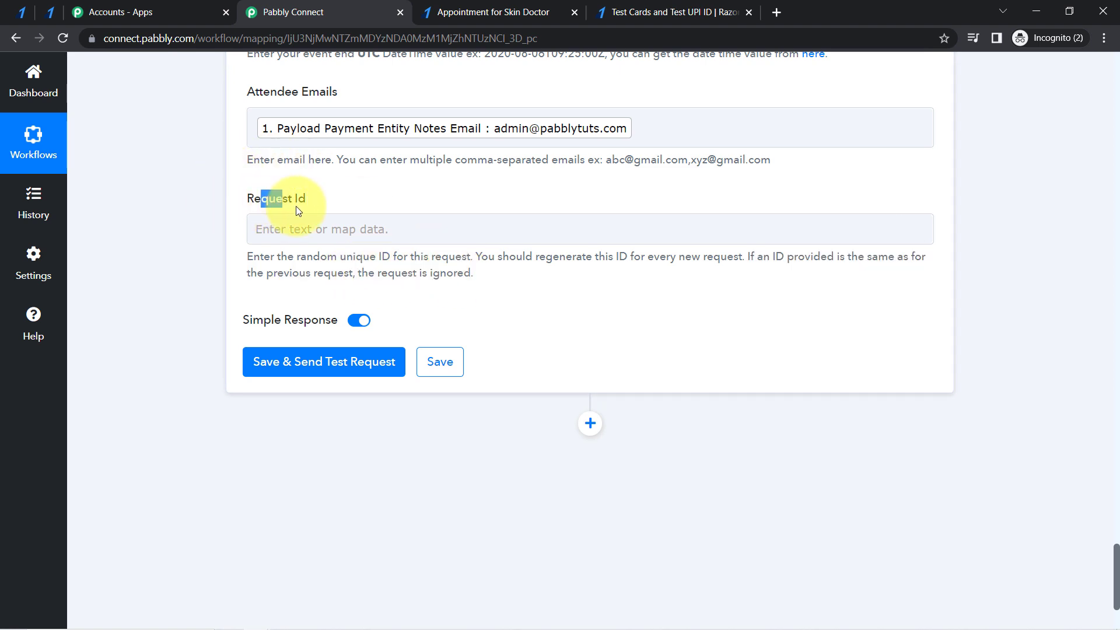
{"action": "left_click", "coordinate": [294, 228]}
{"action": "left_click", "coordinate": [299, 299]}
{"action": "type", "text": "@"}
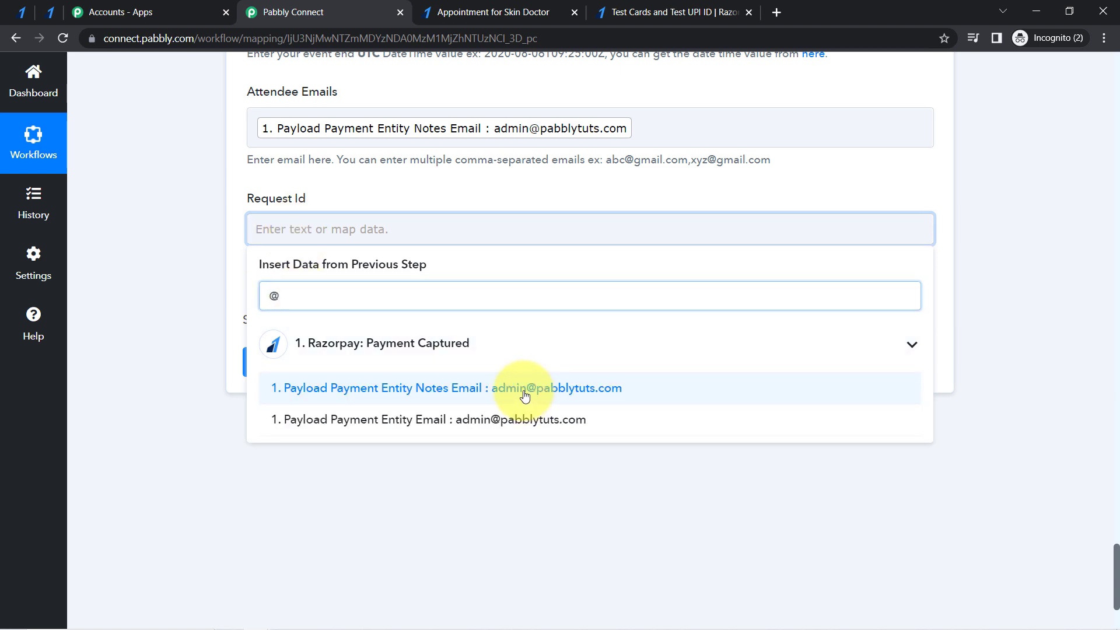
{"action": "left_click", "coordinate": [525, 389]}
{"action": "left_click", "coordinate": [190, 320]}
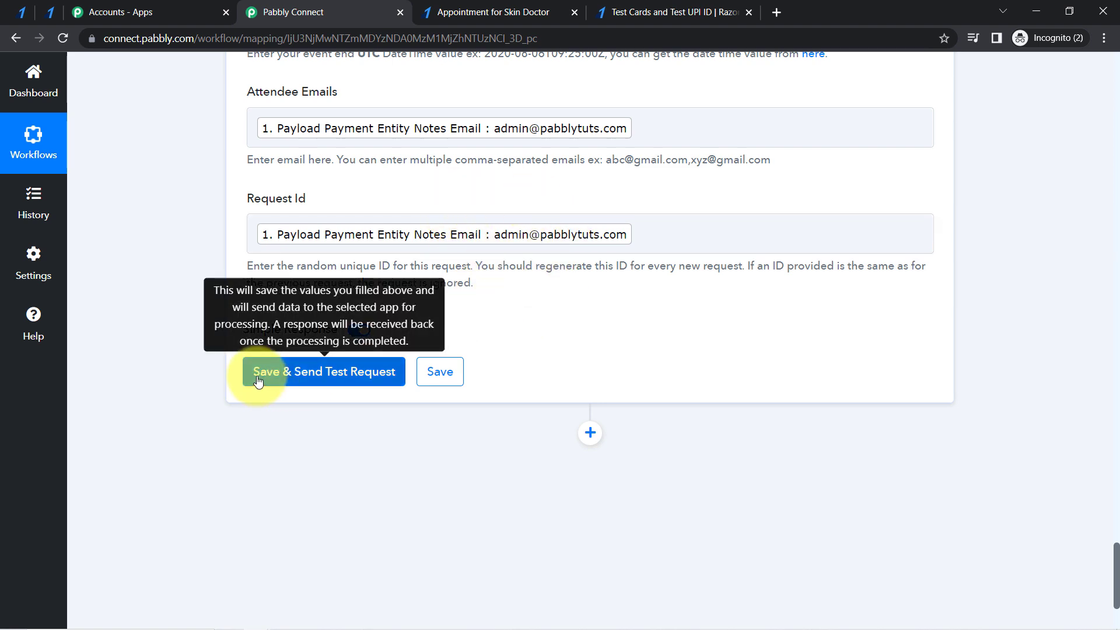
{"action": "left_click", "coordinate": [775, 11]}
{"action": "type", "text": "googl;e"}
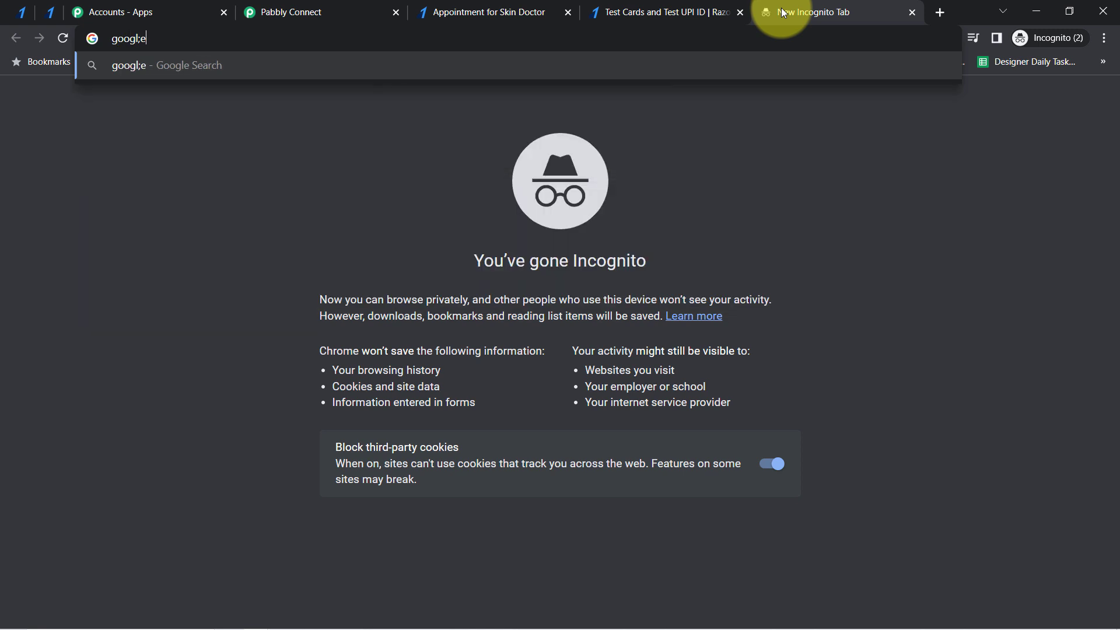
Open Google Calendar, view the January 18 New Appointment with its Meet link, and return to Pabbly Connect.
{"action": "key", "text": "BackSpace"}
{"action": "key", "text": "BackSpace"}
{"action": "key", "text": "BackSpace"}
{"action": "type", "text": "gle calendar"}
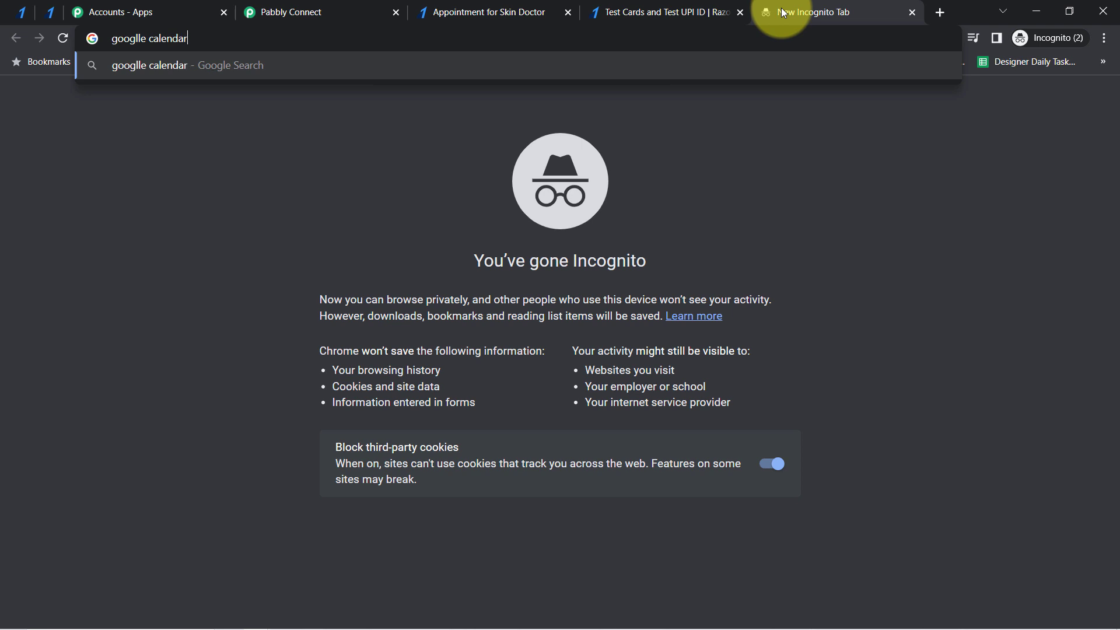
{"action": "key", "text": "Return"}
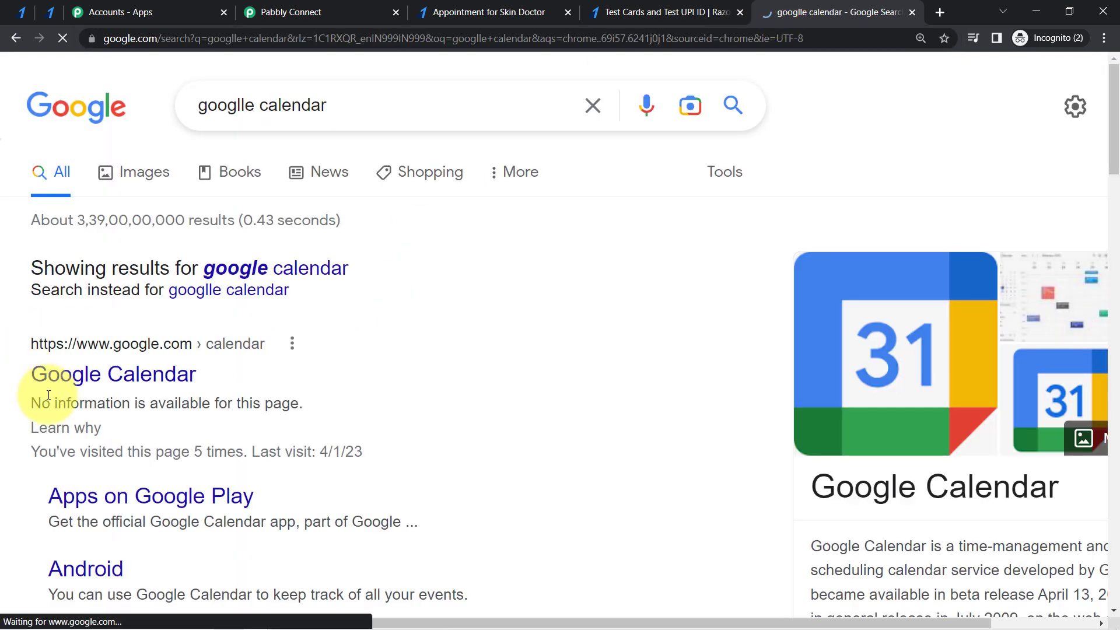
{"action": "left_click", "coordinate": [112, 378]}
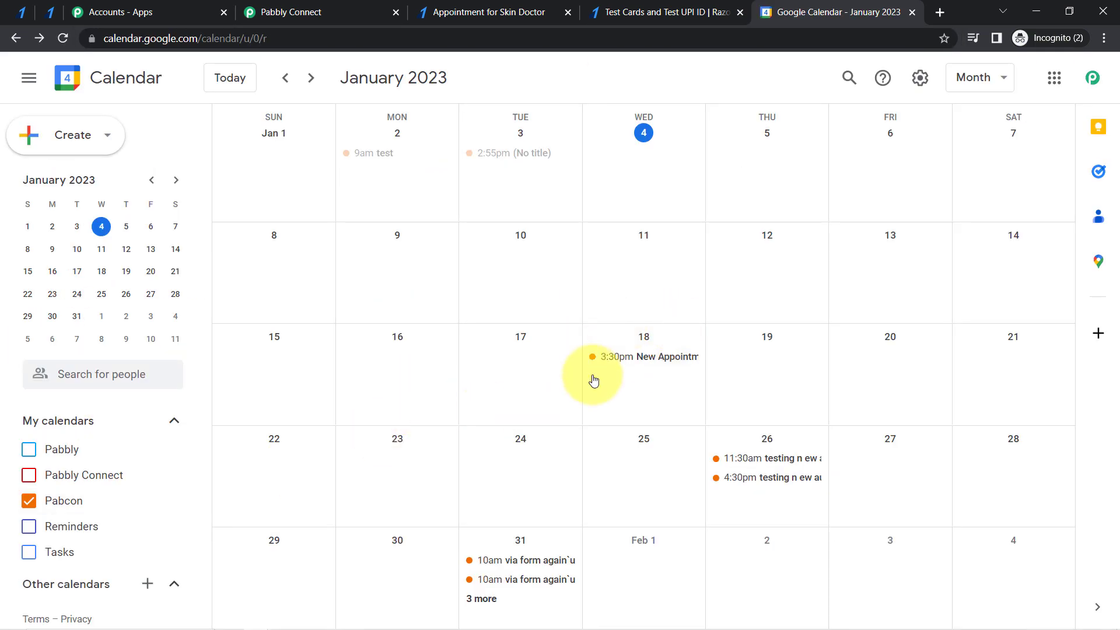
{"action": "left_click", "coordinate": [625, 363]}
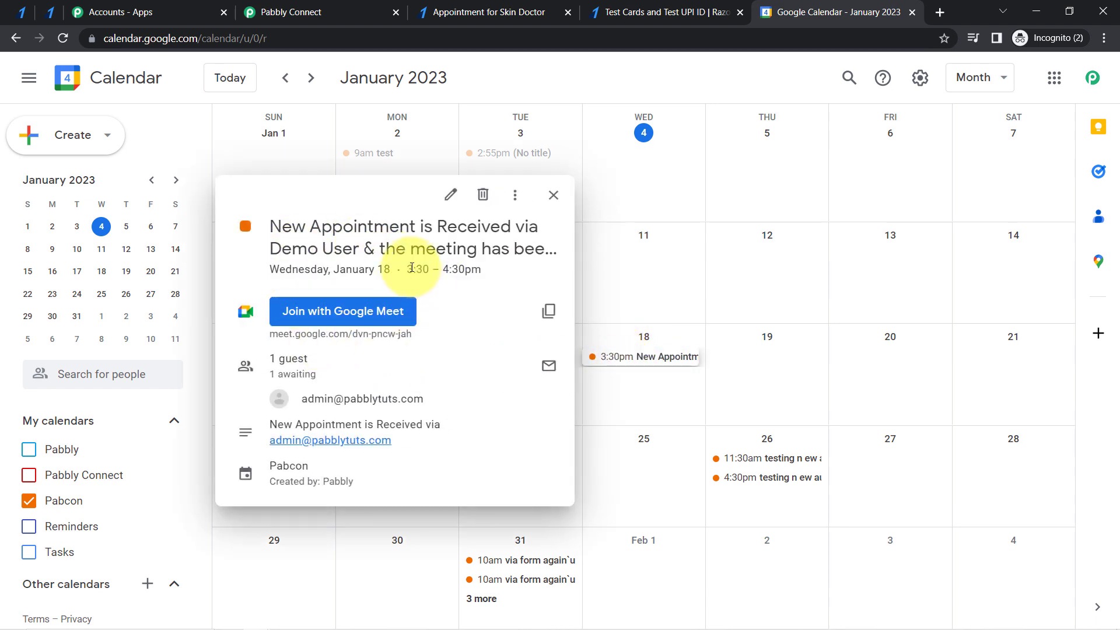
{"action": "left_click", "coordinate": [316, 6]}
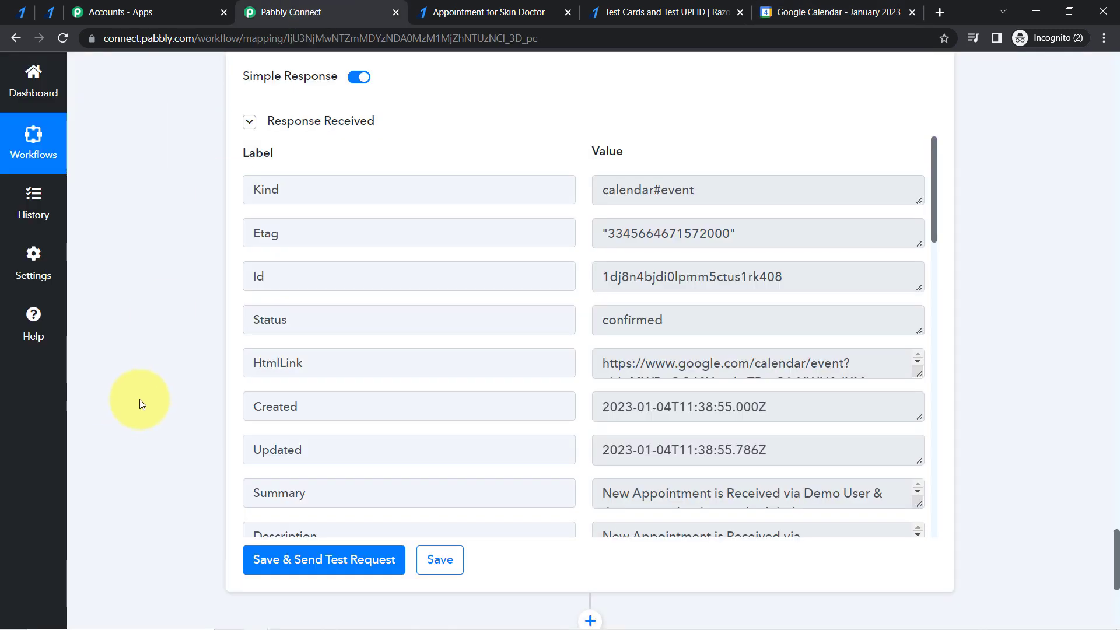
Scroll back to the Date/Time Formatter step's Asia/Kolkata timezones and its 2023-01-18T10:00:00Z result.
{"action": "scroll", "coordinate": [139, 399], "scroll_direction": "up", "scroll_amount": 8}
{"action": "scroll", "coordinate": [139, 399], "scroll_direction": "up", "scroll_amount": 7}
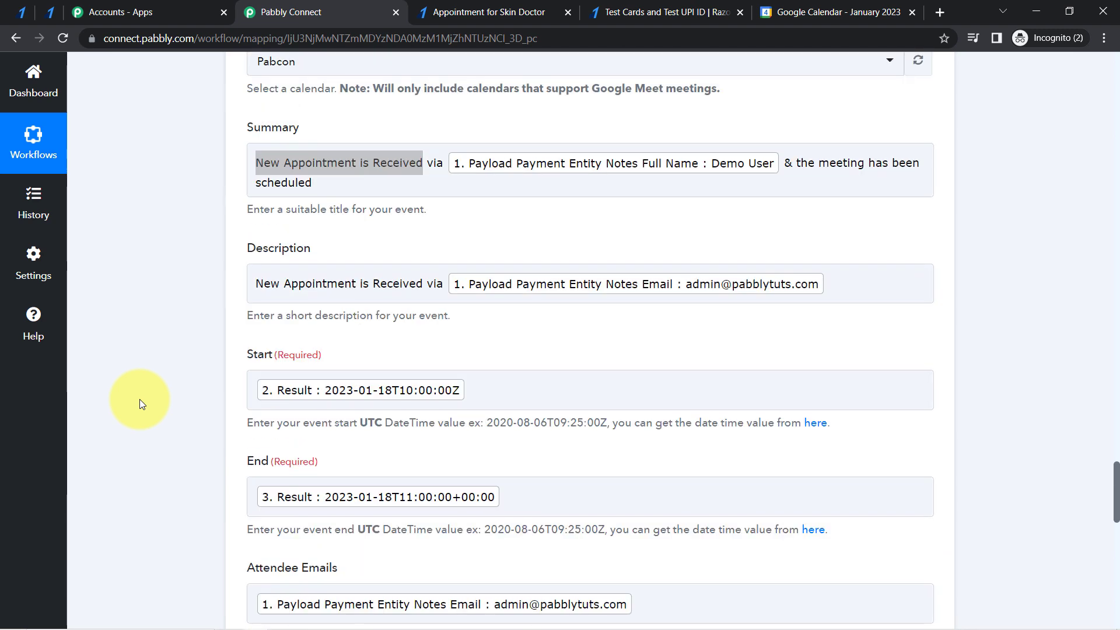
{"action": "scroll", "coordinate": [139, 399], "scroll_direction": "up", "scroll_amount": 14}
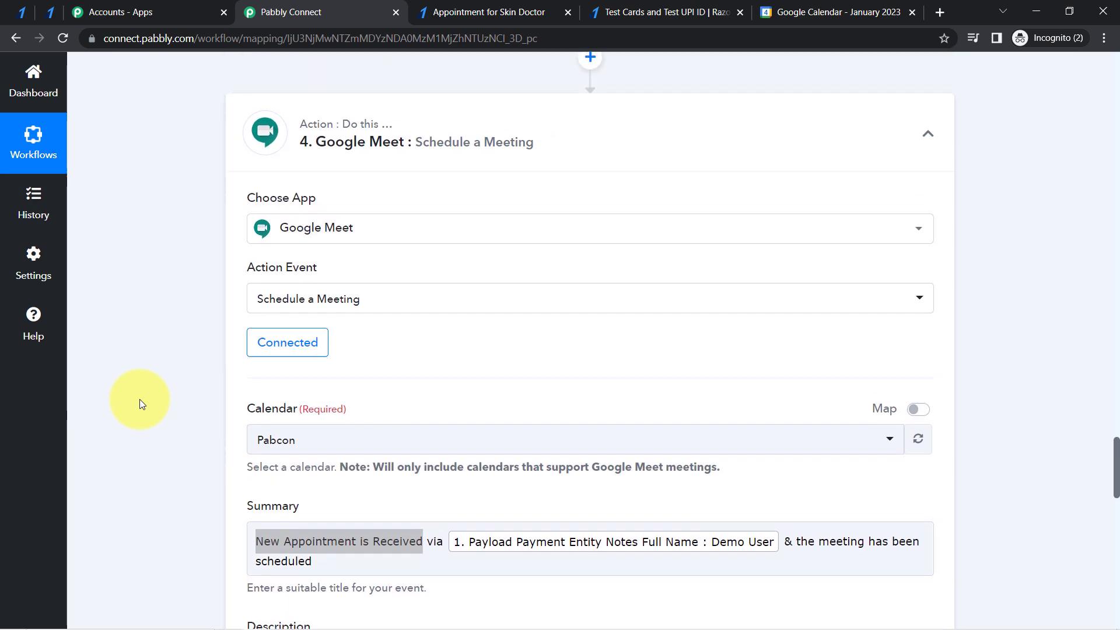
{"action": "scroll", "coordinate": [139, 399], "scroll_direction": "up", "scroll_amount": 8}
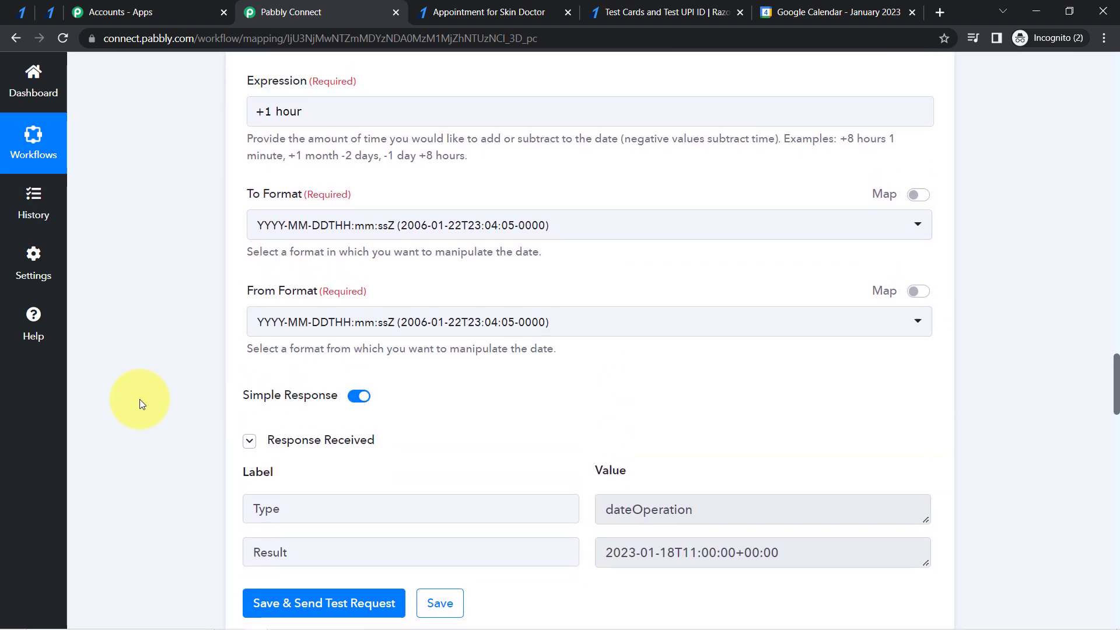
{"action": "scroll", "coordinate": [231, 404], "scroll_direction": "up", "scroll_amount": 1}
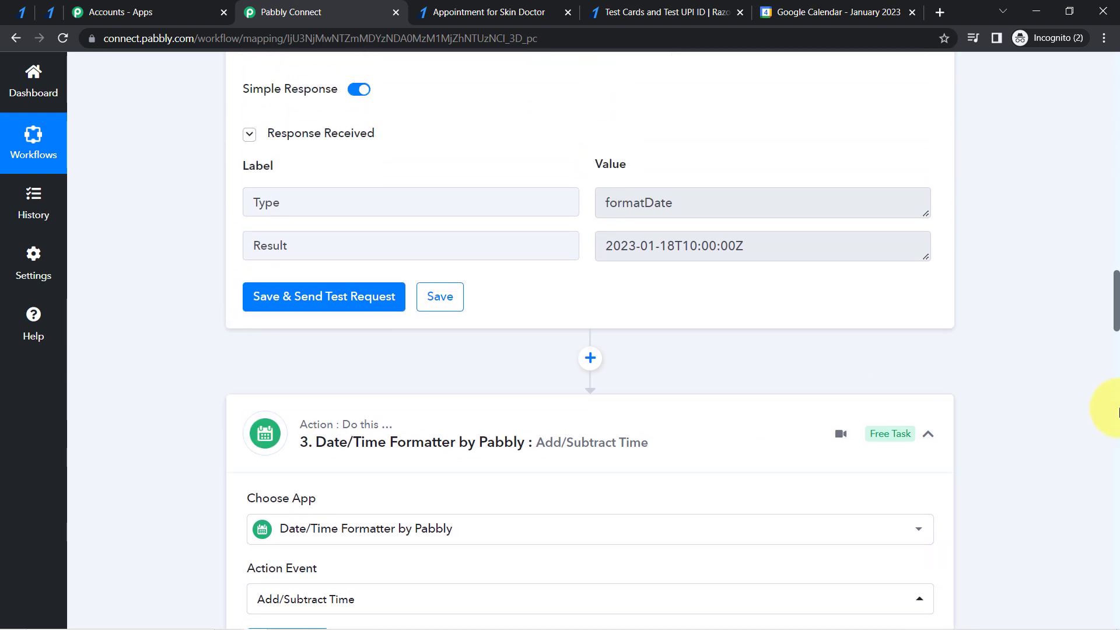
{"action": "left_click_drag", "start_coordinate": [1115, 306], "coordinate": [1114, 226]}
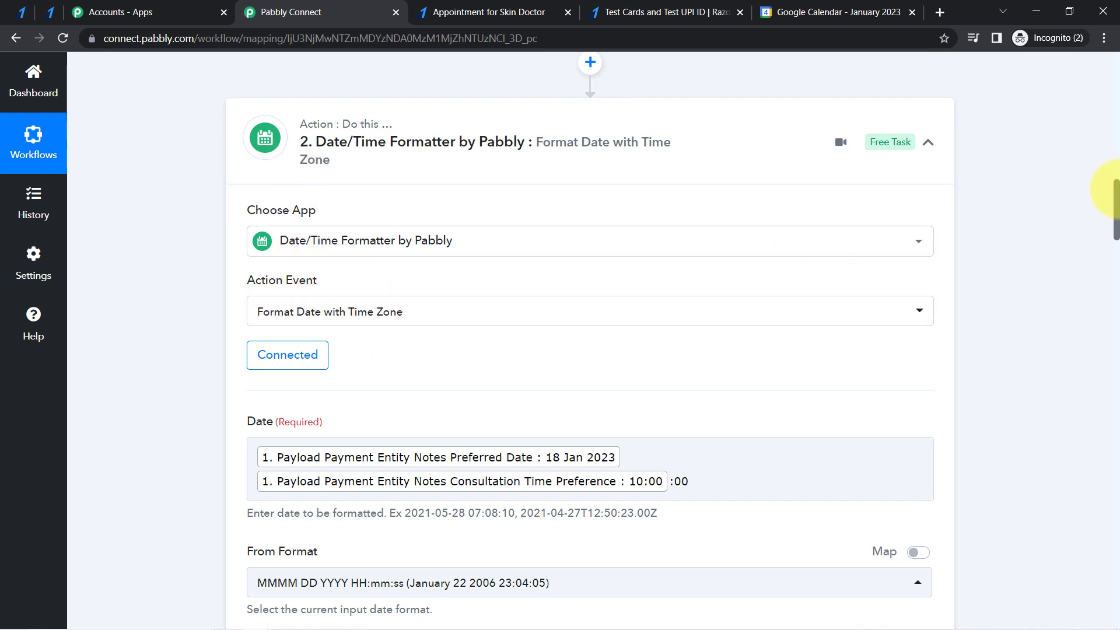
{"action": "left_click_drag", "start_coordinate": [1115, 198], "coordinate": [1116, 263]}
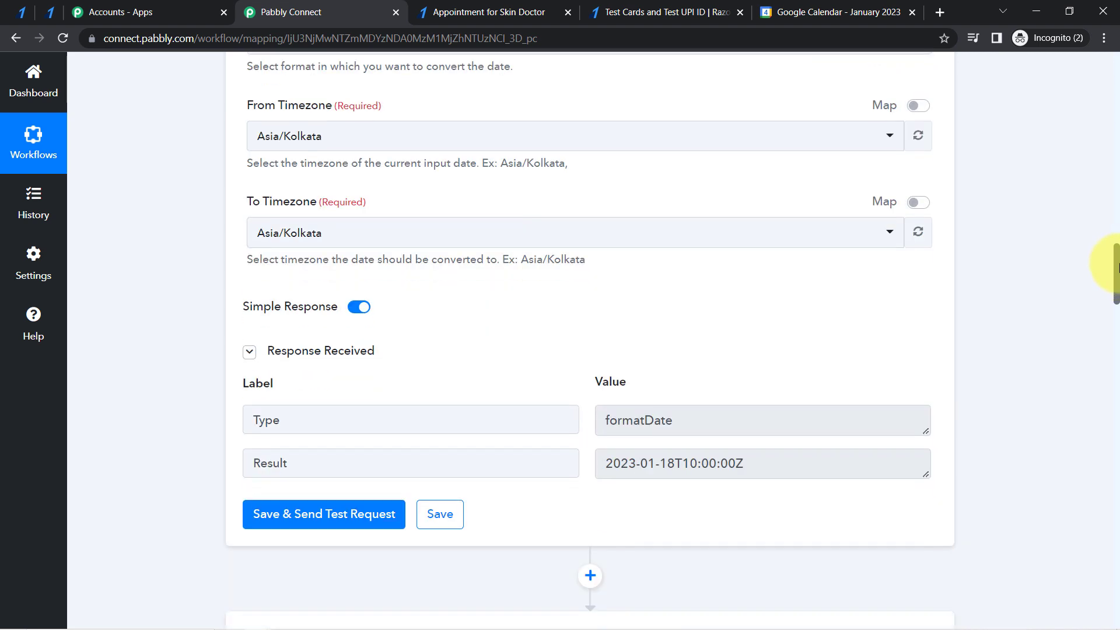
Change To Timezone to Etc/UTC and retest, getting 2023-01-18T04:30:00Z.
{"action": "left_click", "coordinate": [332, 236]}
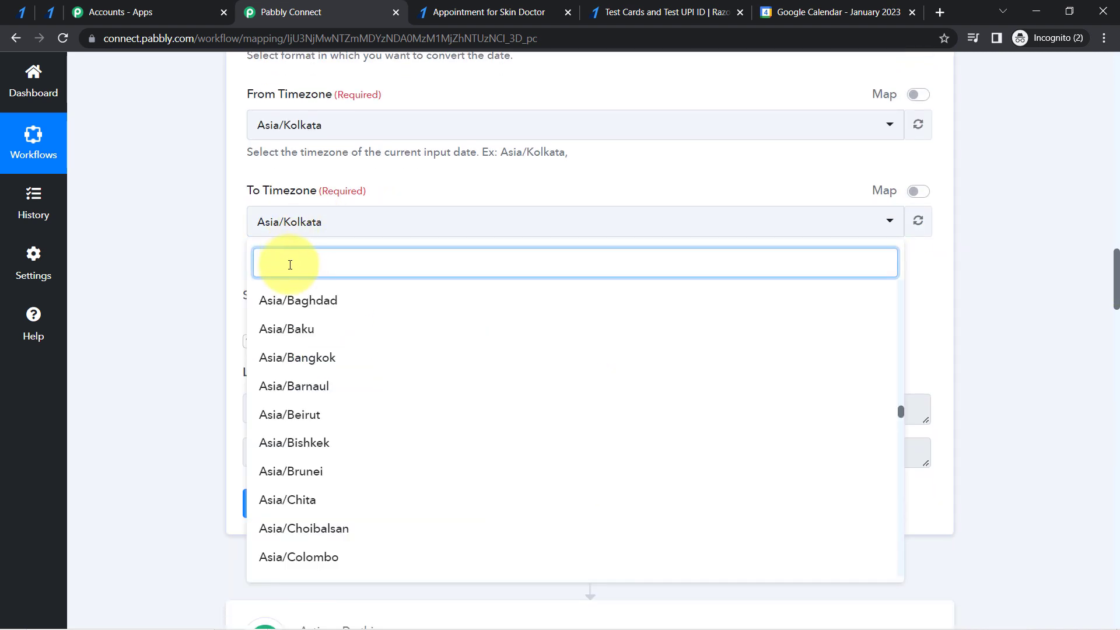
{"action": "type", "text": "utc"}
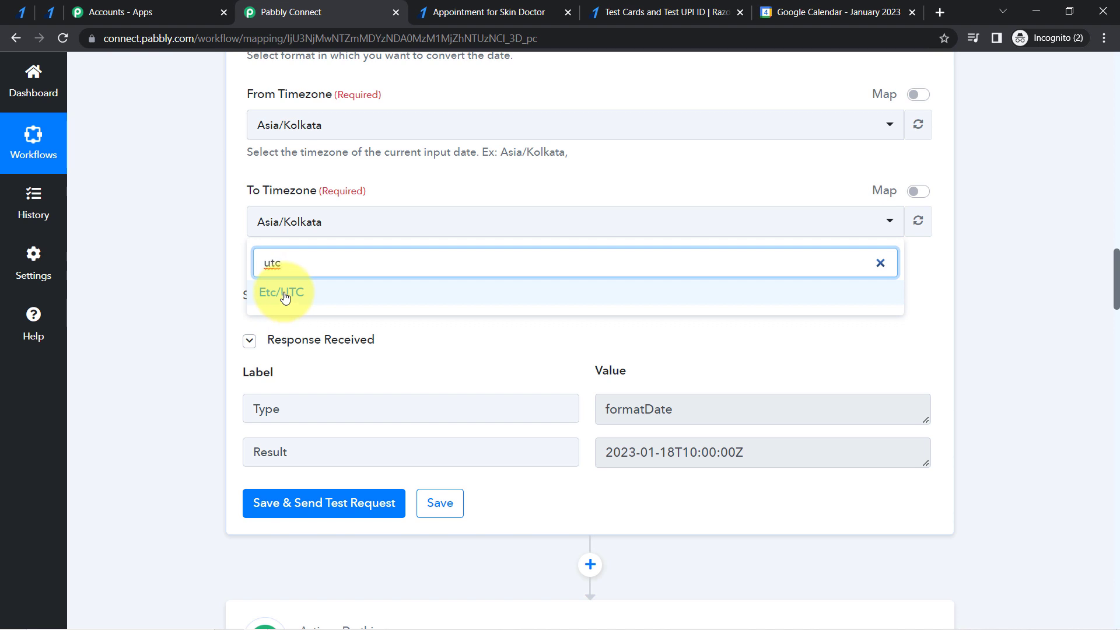
{"action": "left_click", "coordinate": [283, 294]}
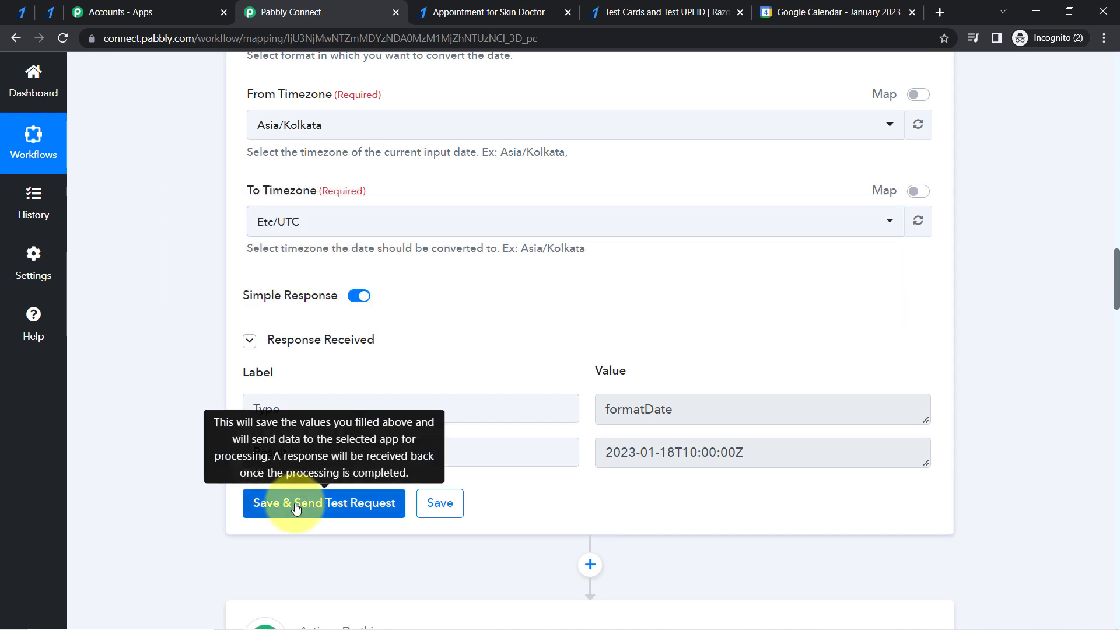
{"action": "left_click", "coordinate": [296, 505]}
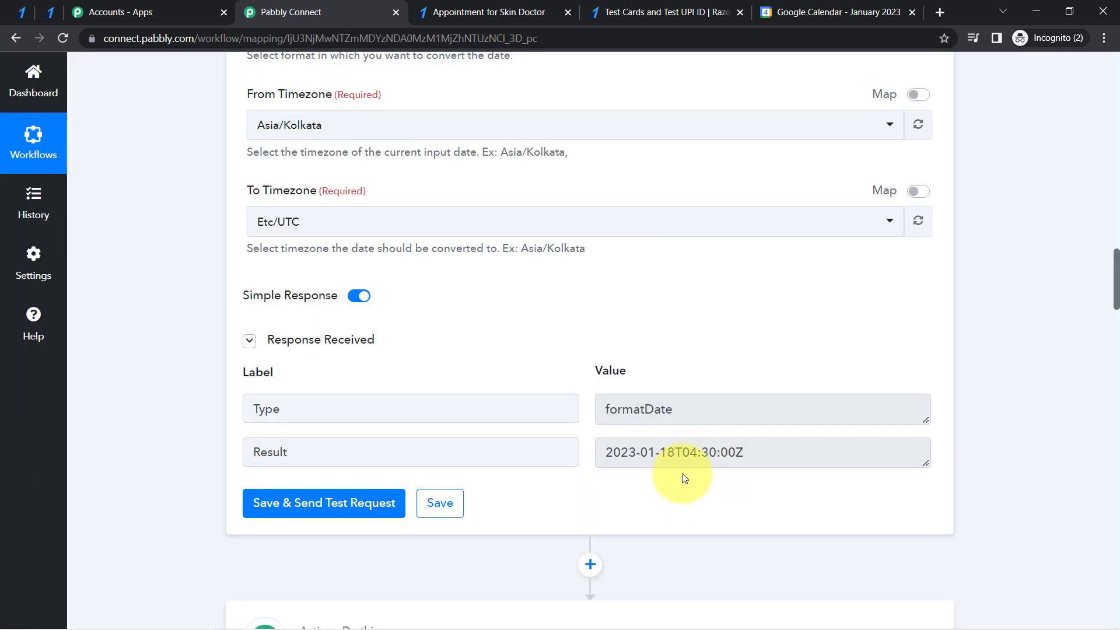
{"action": "left_click_drag", "start_coordinate": [655, 453], "coordinate": [746, 454]}
{"action": "left_click", "coordinate": [725, 449]}
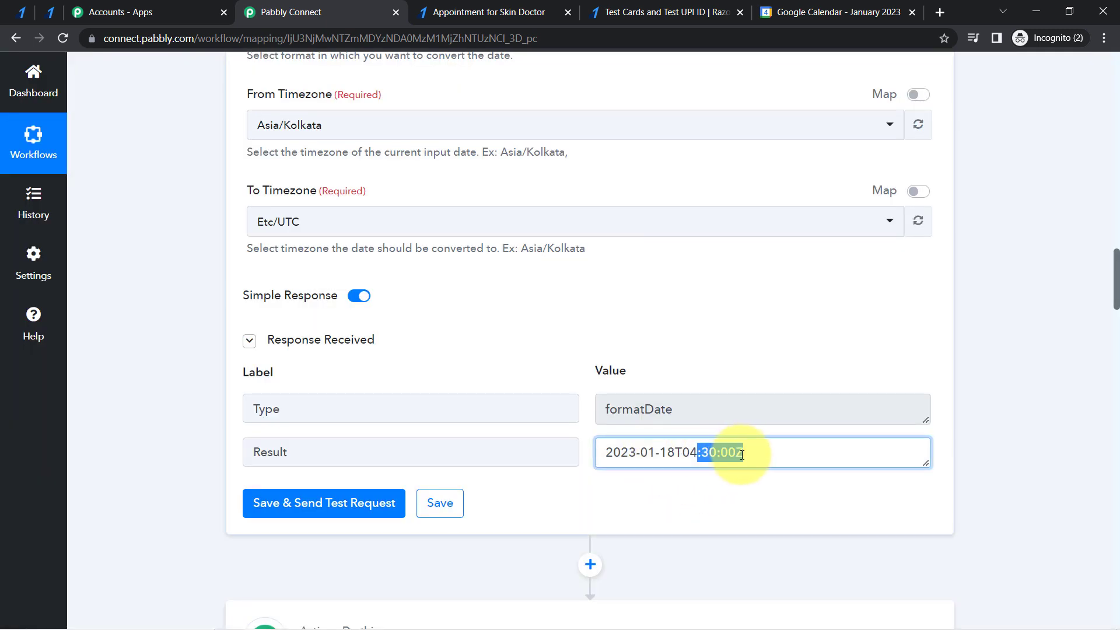
{"action": "left_click_drag", "start_coordinate": [1117, 284], "coordinate": [1117, 353]}
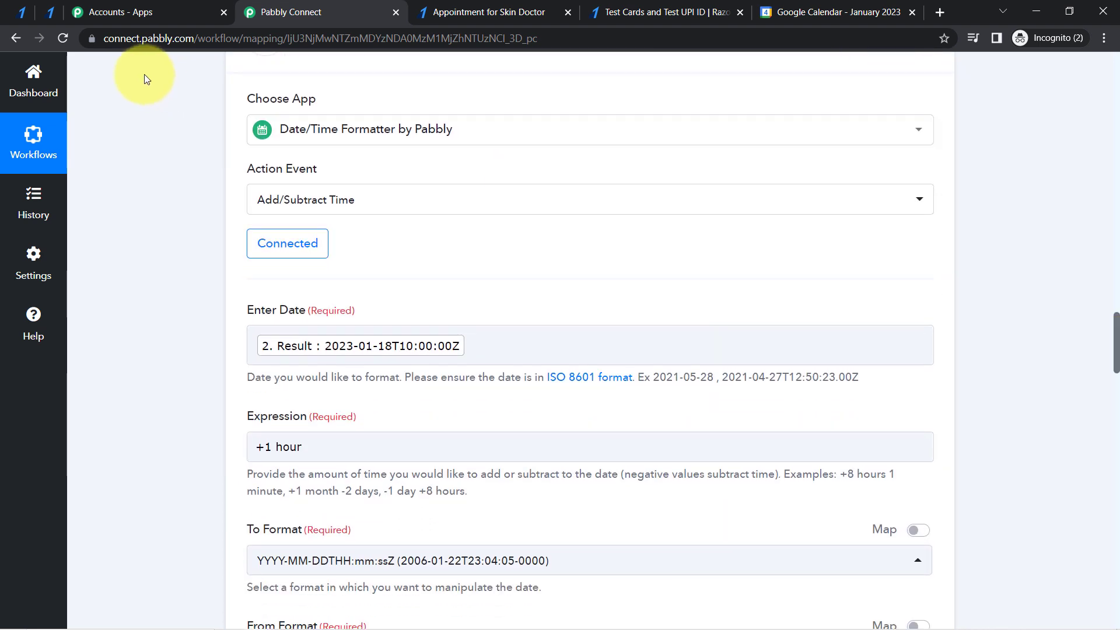
Reload the workflow page and expand the timezone conversion step.
{"action": "left_click", "coordinate": [62, 39]}
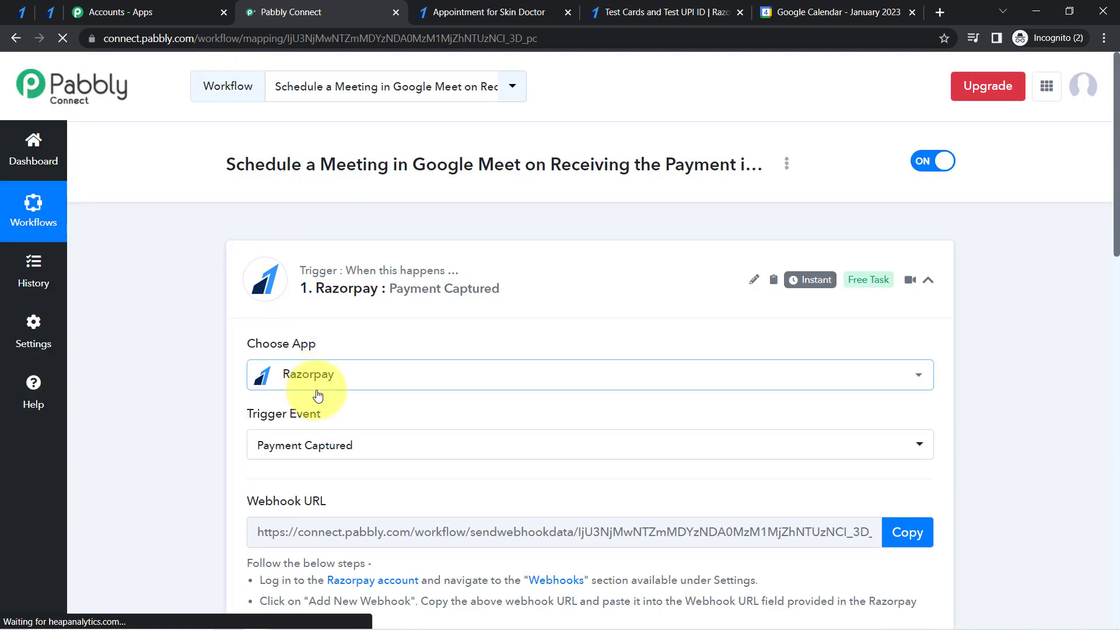
{"action": "scroll", "coordinate": [1014, 247], "scroll_direction": "down", "scroll_amount": 10}
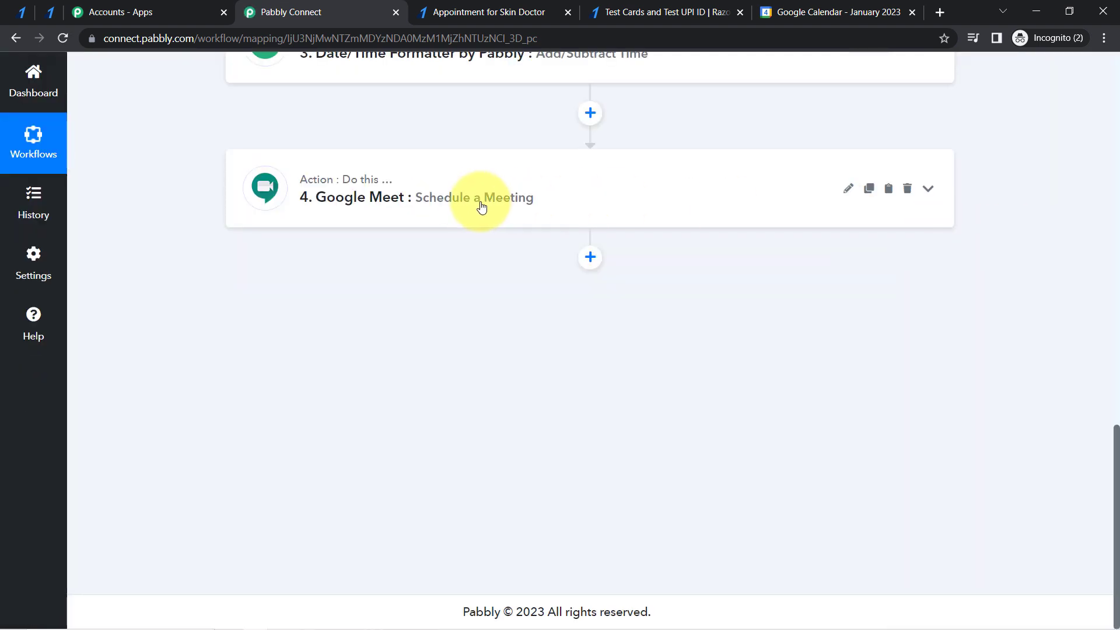
{"action": "left_click_drag", "start_coordinate": [1116, 508], "coordinate": [1117, 459]}
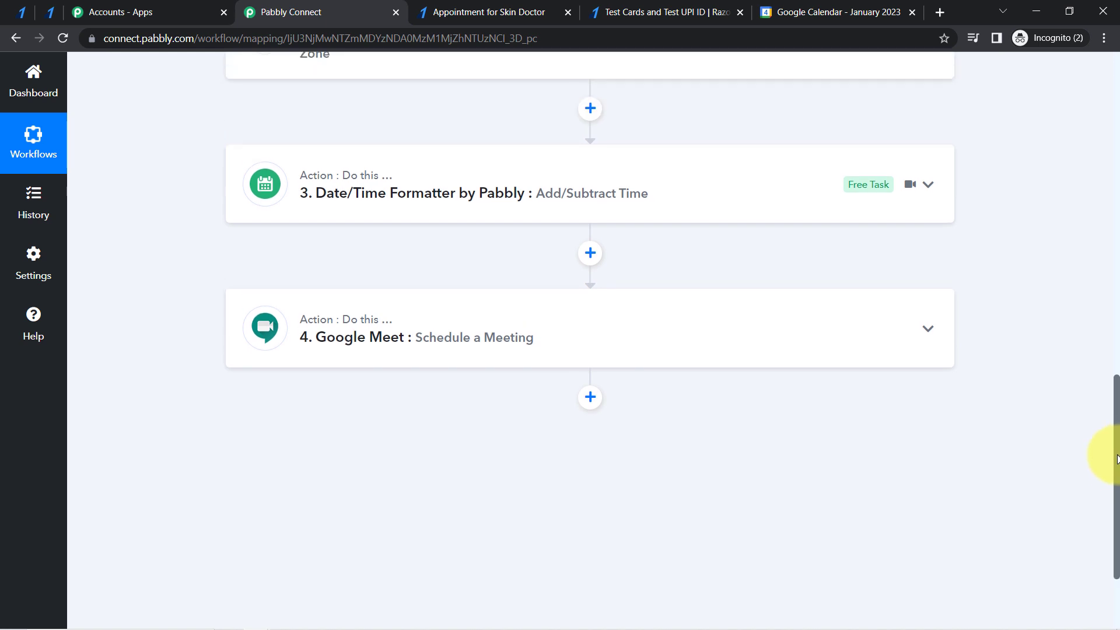
{"action": "left_click_drag", "start_coordinate": [1117, 459], "coordinate": [1116, 407]}
{"action": "left_click", "coordinate": [427, 184]}
Retest the Add/Subtract Time step so it returns 2023-01-18T05:30:00+00:00.
{"action": "left_click_drag", "start_coordinate": [1115, 275], "coordinate": [1109, 523]}
{"action": "left_click", "coordinate": [483, 257]}
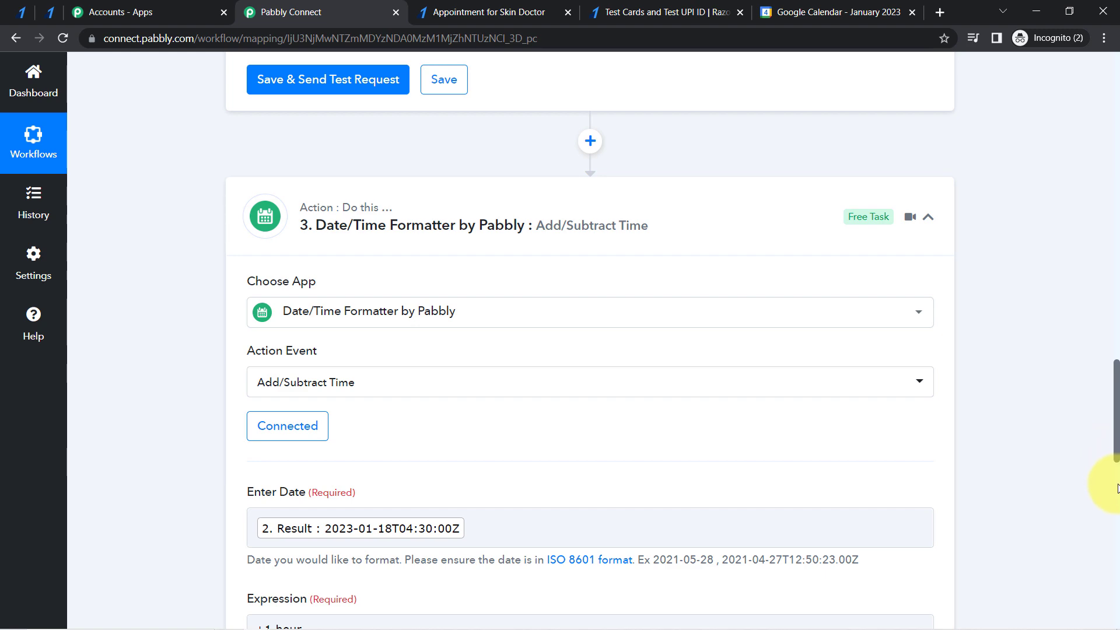
{"action": "triple_click", "coordinate": [1117, 484]}
{"action": "left_click_drag", "start_coordinate": [1115, 420], "coordinate": [1102, 557]}
{"action": "left_click", "coordinate": [273, 234]}
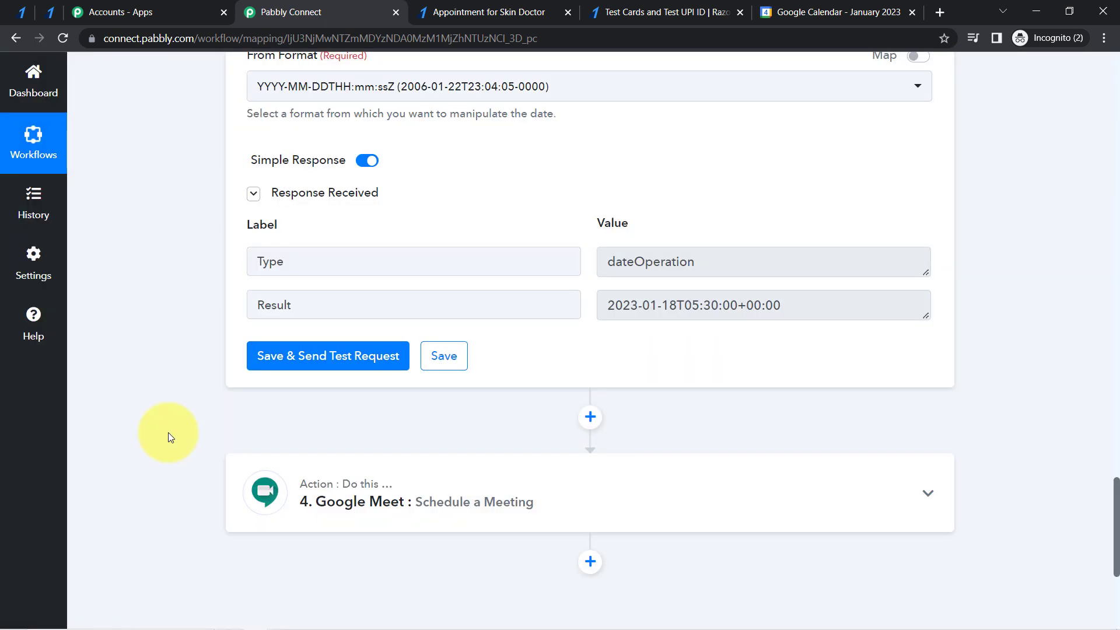
{"action": "left_click", "coordinate": [314, 496]}
{"action": "left_click_drag", "start_coordinate": [1115, 429], "coordinate": [1116, 471]}
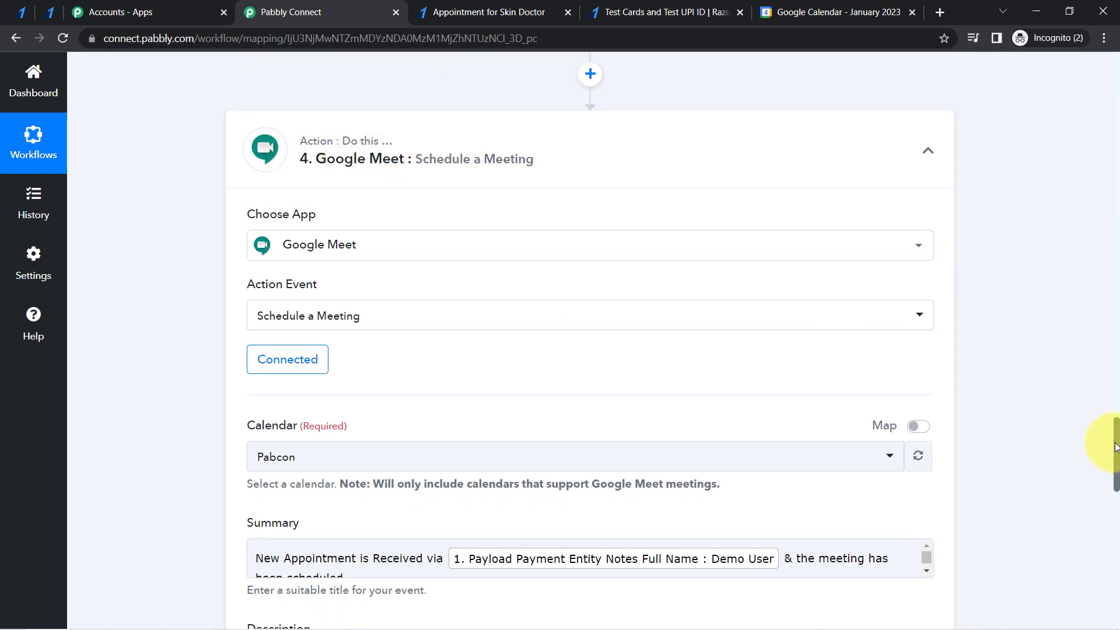
Prefix 'A' to the meeting Summary and Description, then save and send a test.
{"action": "scroll", "coordinate": [1114, 449], "scroll_direction": "down", "scroll_amount": 4}
{"action": "left_click", "coordinate": [287, 336]}
{"action": "left_click", "coordinate": [280, 343]}
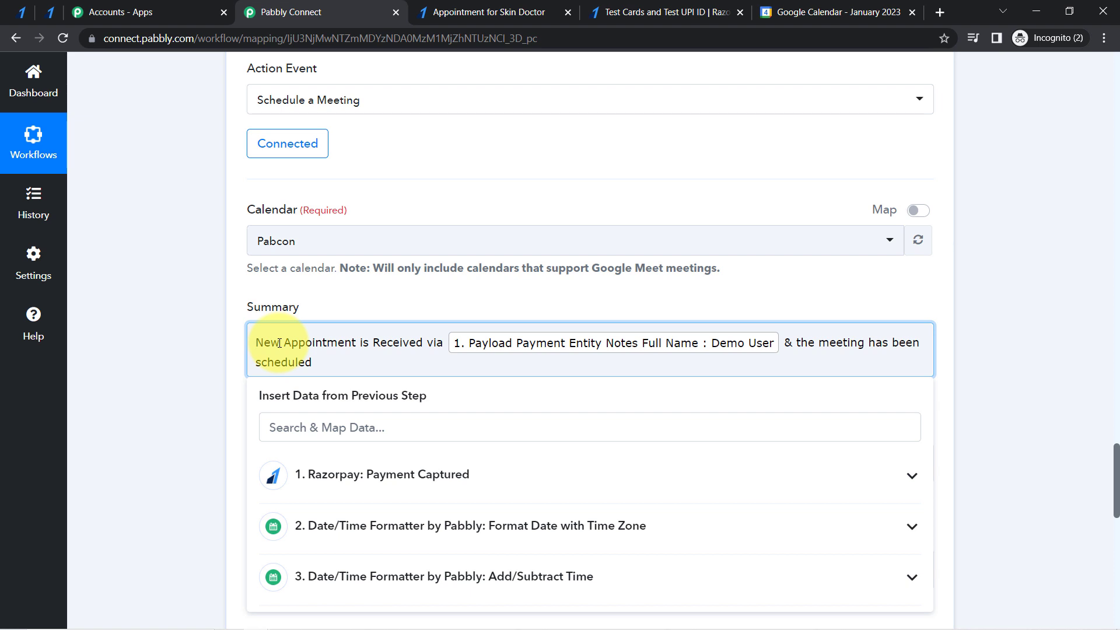
{"action": "type", "text": "A"}
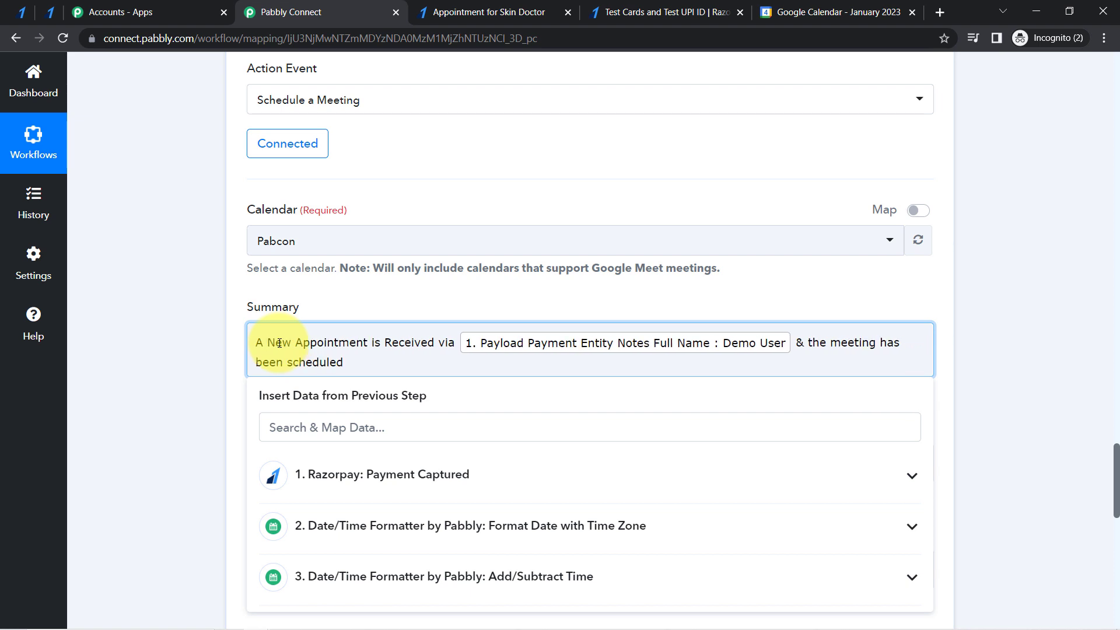
{"action": "left_click", "coordinate": [187, 370]}
{"action": "left_click", "coordinate": [254, 468]}
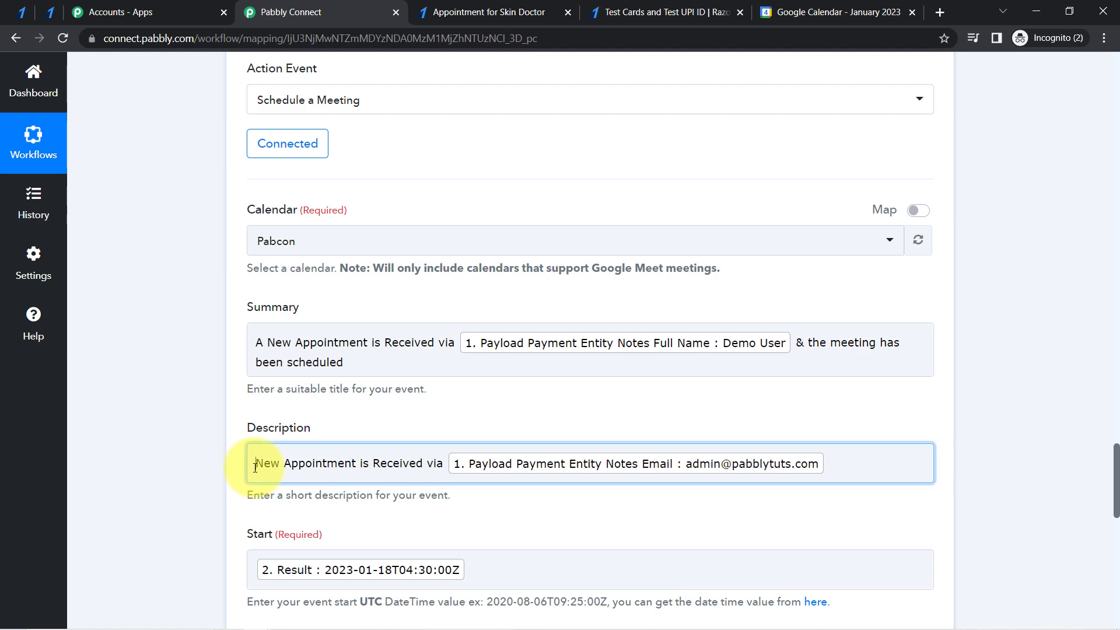
{"action": "type", "text": "A"}
{"action": "left_click", "coordinate": [1099, 453]}
{"action": "scroll", "coordinate": [1117, 490], "scroll_direction": "down", "scroll_amount": 1}
{"action": "scroll", "coordinate": [1114, 467], "scroll_direction": "down", "scroll_amount": 10}
{"action": "left_click", "coordinate": [291, 318]}
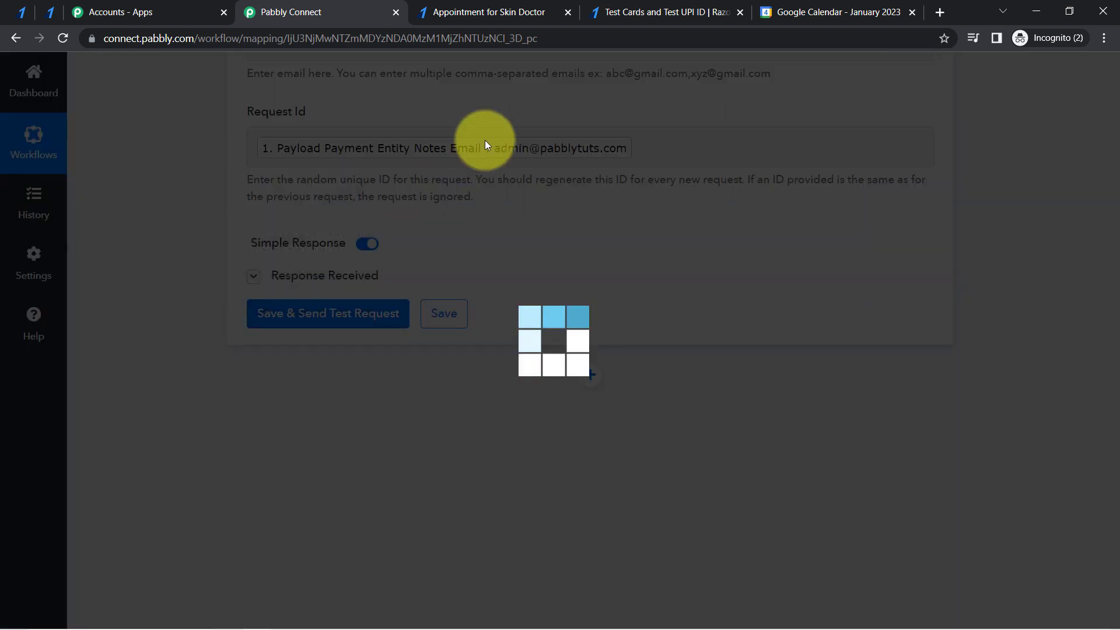
Open the new January 18 appointment in Google Calendar and check its 10:00–11:00am time.
{"action": "left_click", "coordinate": [805, 10]}
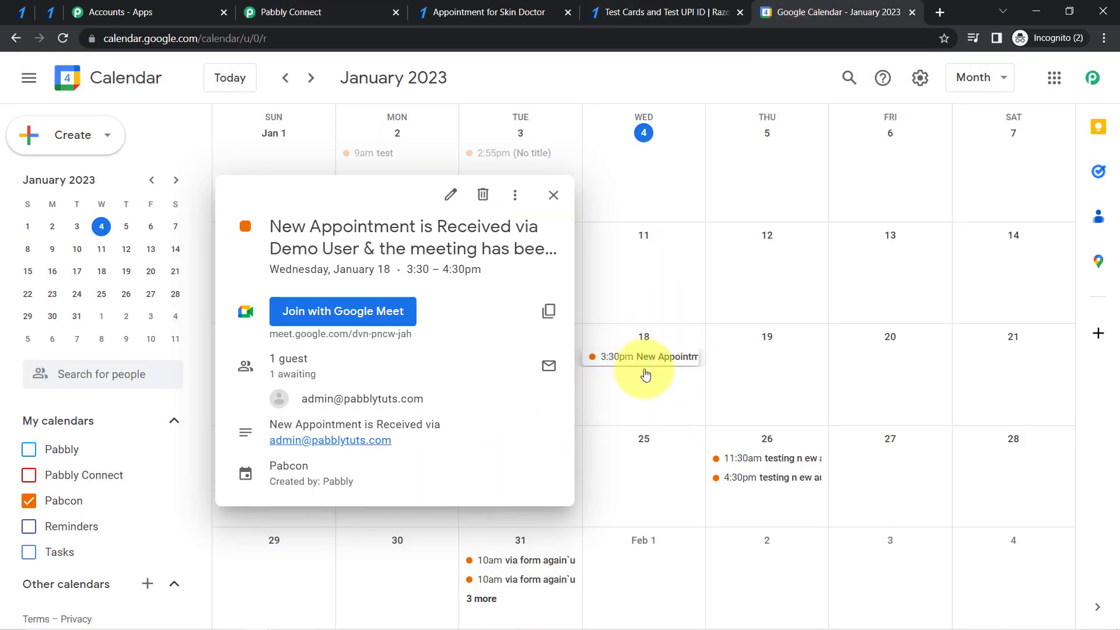
{"action": "left_click", "coordinate": [552, 195]}
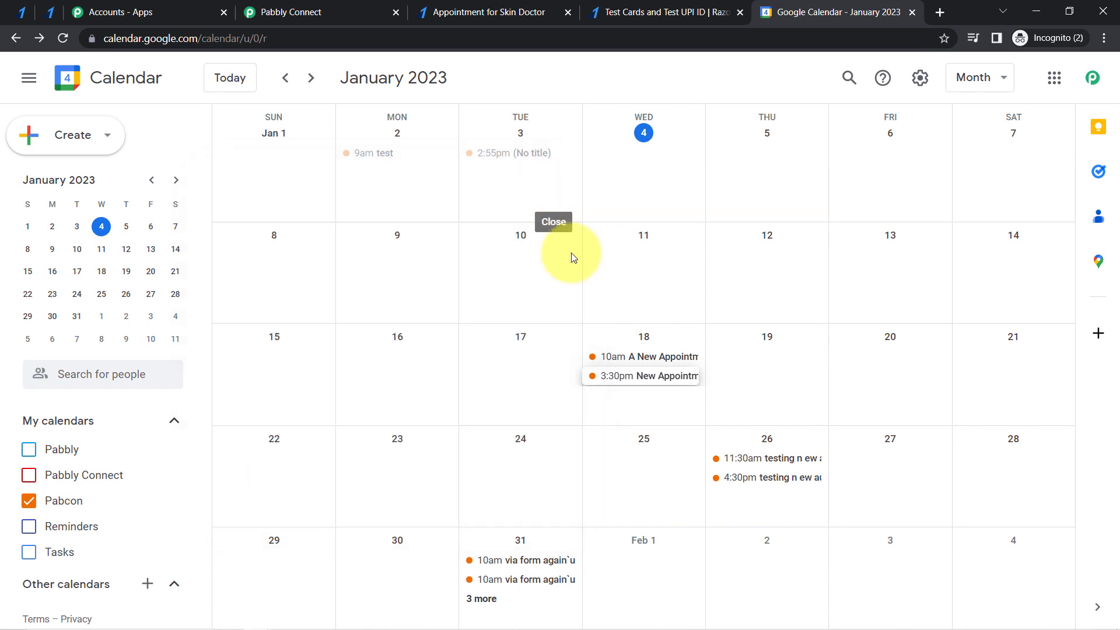
{"action": "left_click", "coordinate": [642, 362]}
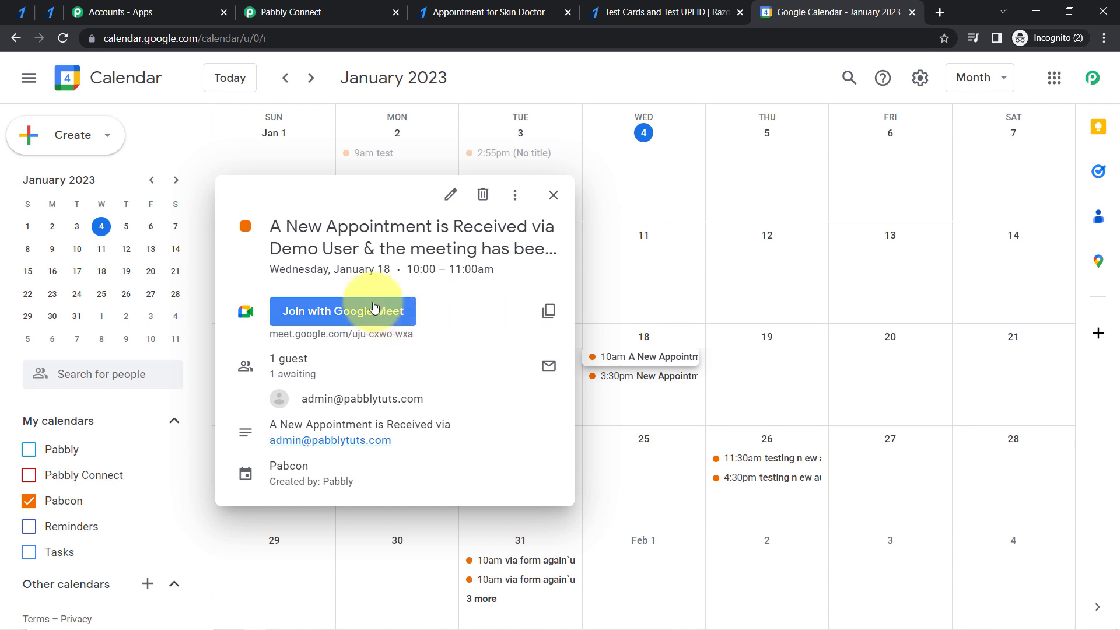
{"action": "left_click_drag", "start_coordinate": [414, 269], "coordinate": [478, 267]}
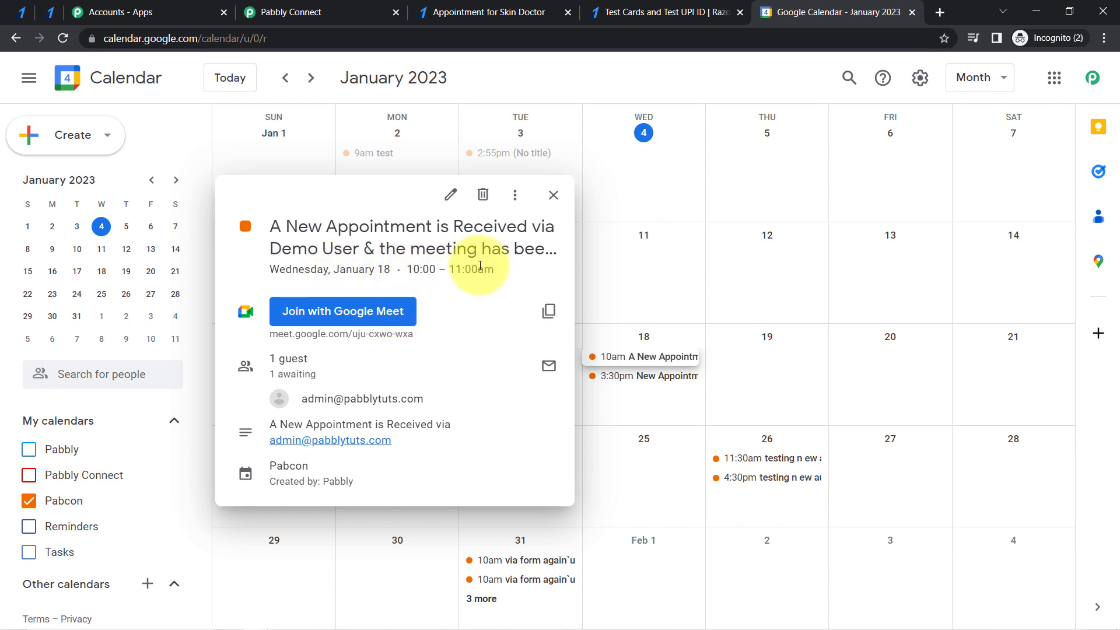
{"action": "left_click_drag", "start_coordinate": [440, 272], "coordinate": [477, 272]}
{"action": "double_click", "coordinate": [483, 272]}
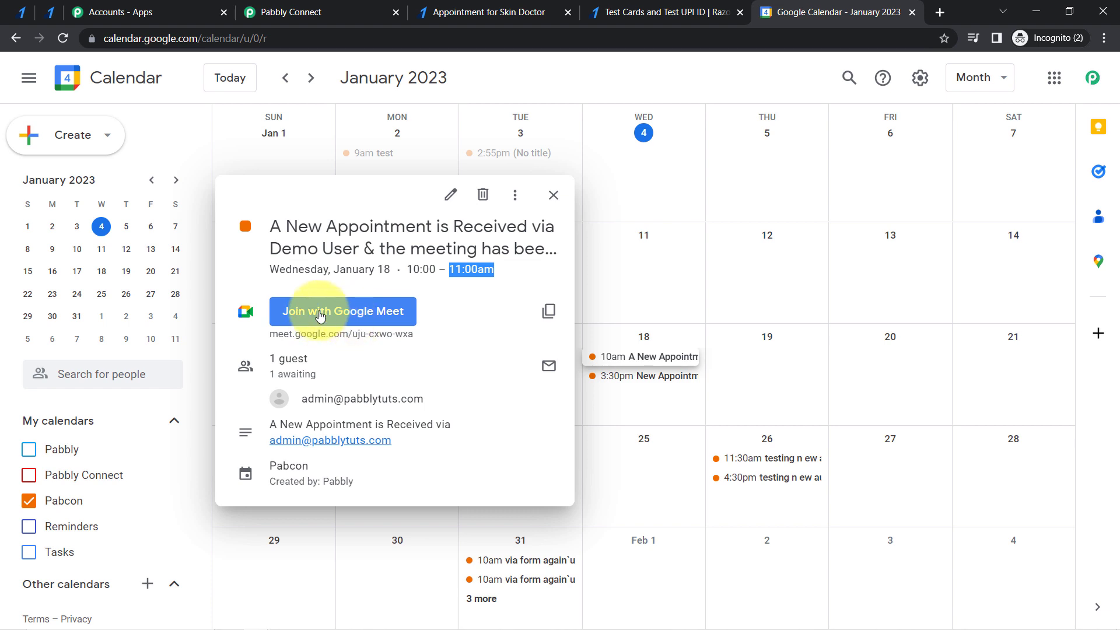
Try the event's Google Meet link, then close it and return to Pabbly Connect.
{"action": "left_click", "coordinate": [333, 319]}
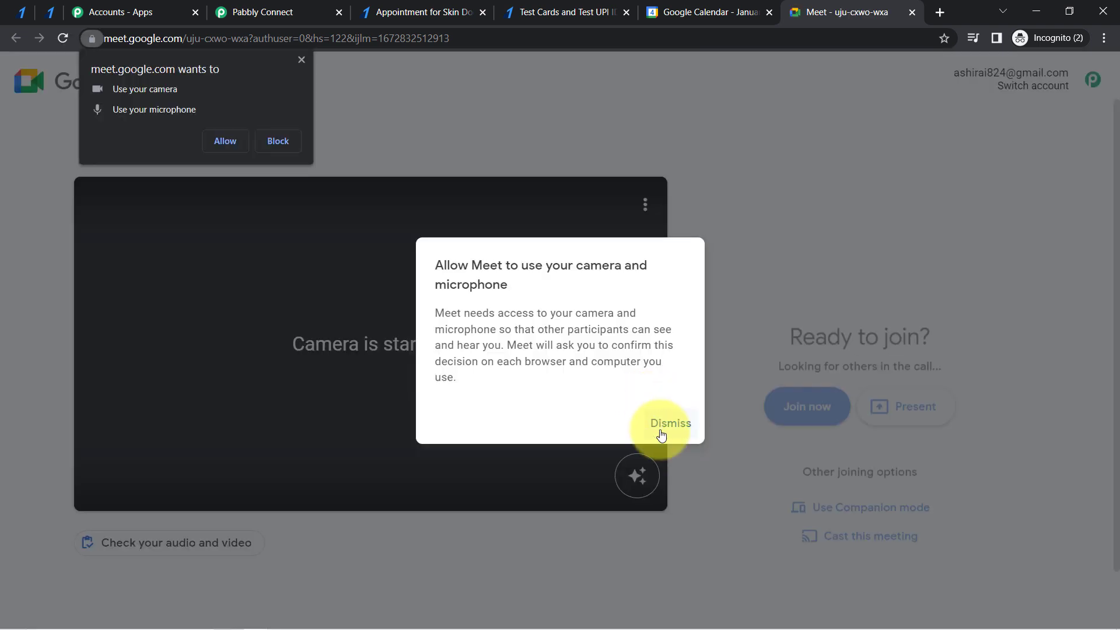
{"action": "left_click", "coordinate": [912, 12]}
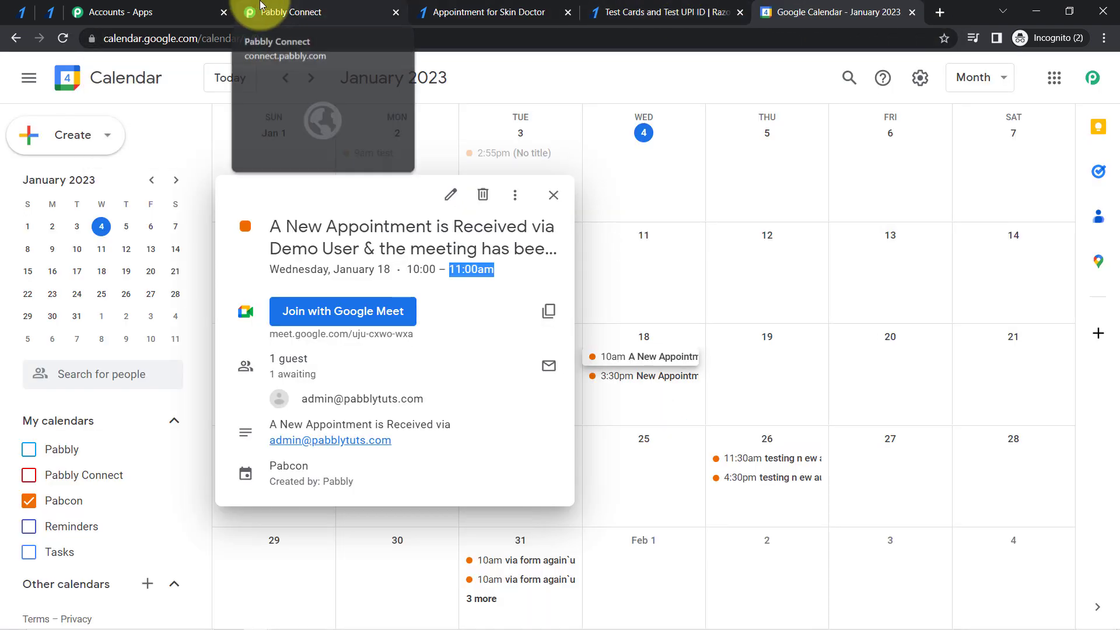
{"action": "left_click", "coordinate": [257, 7]}
{"action": "left_click_drag", "start_coordinate": [1115, 528], "coordinate": [1111, 592]}
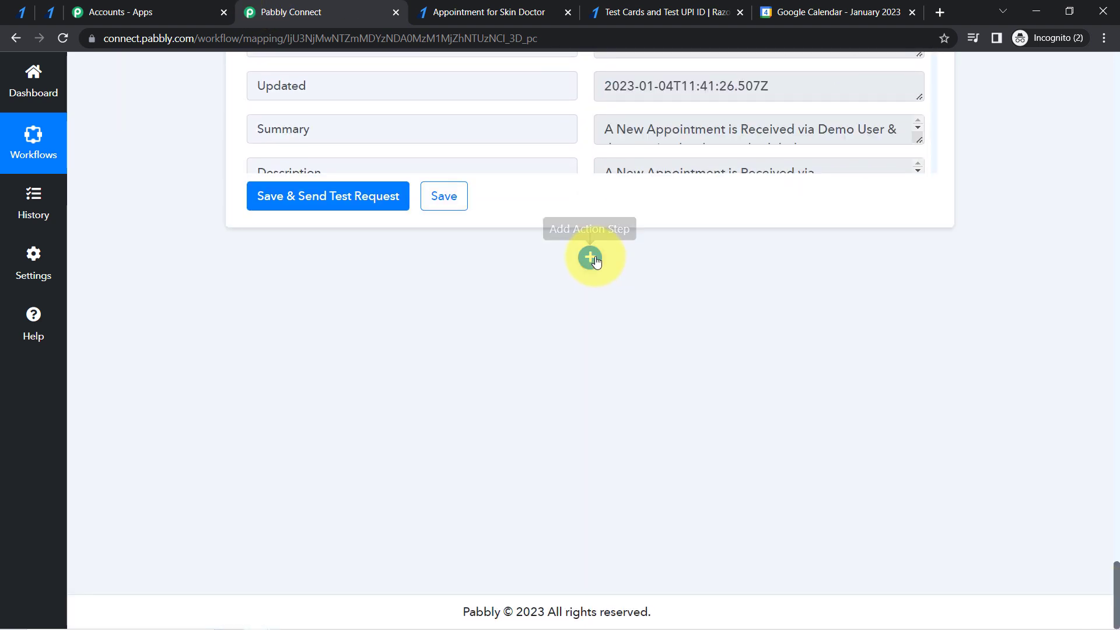
Add a Twilio action step after Google Meet, set to Send SMS Message.
{"action": "left_click", "coordinate": [595, 260]}
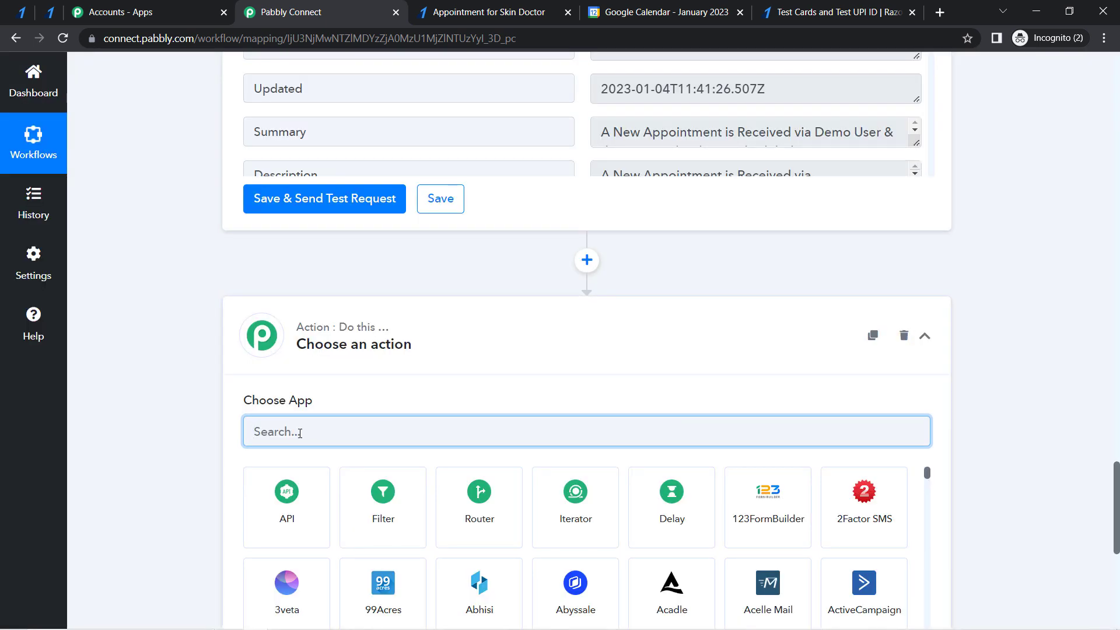
{"action": "type", "text": "twili"}
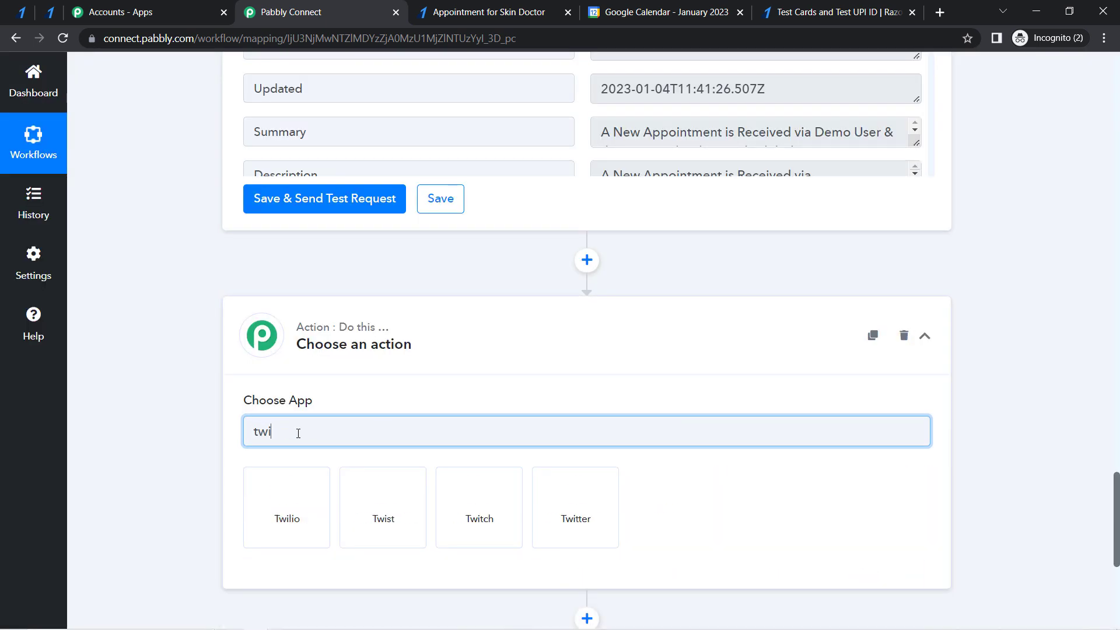
{"action": "left_click", "coordinate": [303, 476]}
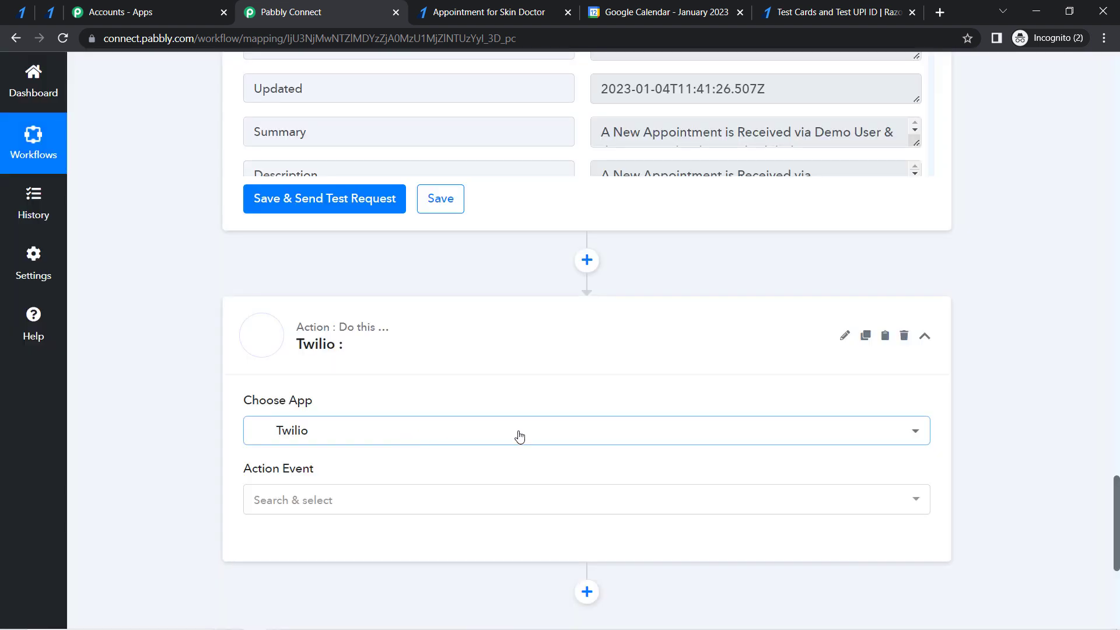
{"action": "scroll", "coordinate": [1115, 534], "scroll_direction": "down", "scroll_amount": 5}
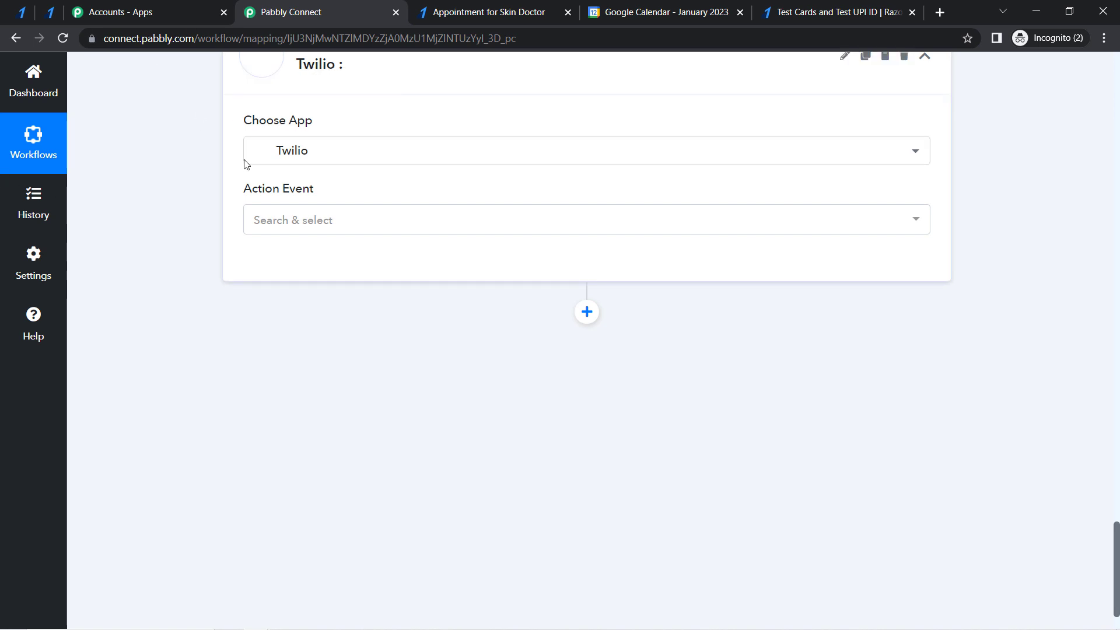
{"action": "left_click", "coordinate": [281, 227]}
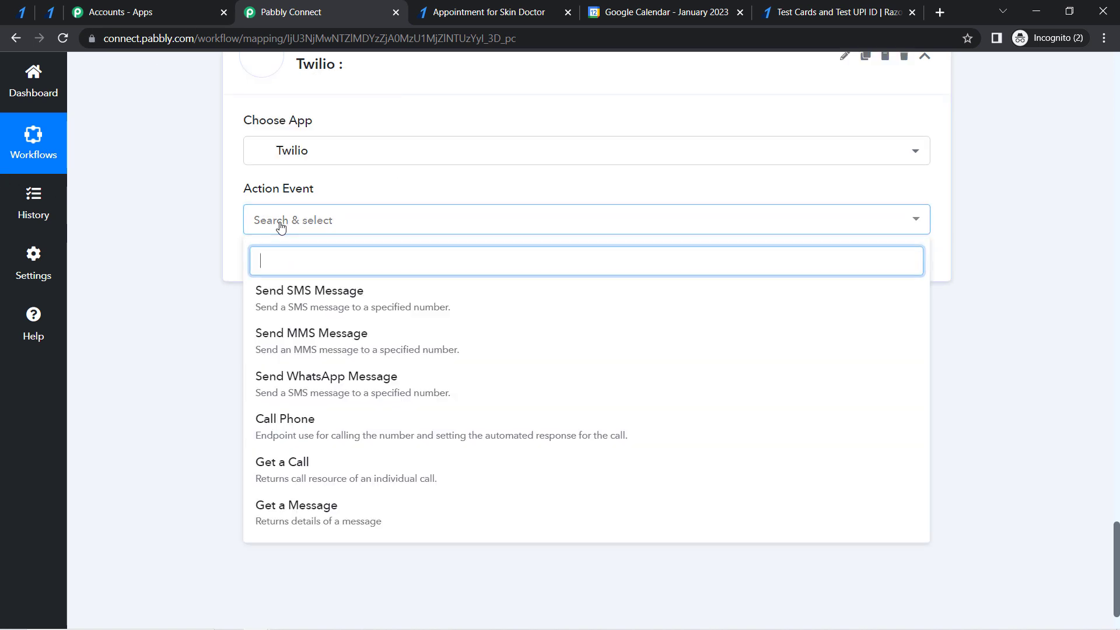
{"action": "left_click", "coordinate": [288, 305]}
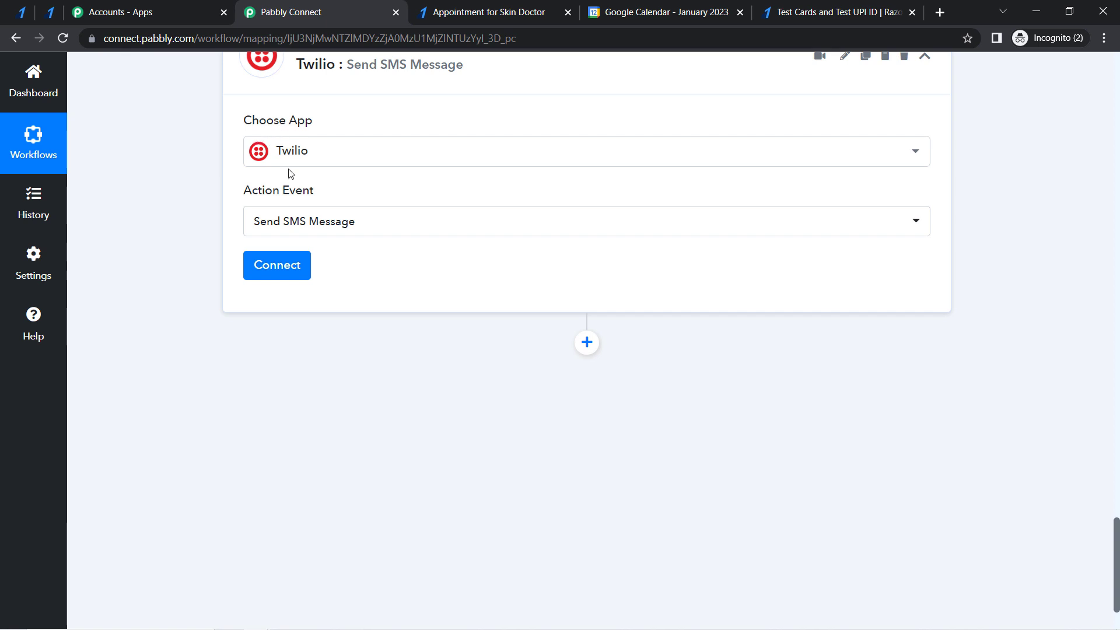
Start a new Twilio connection and open its credentials help link in a new tab.
{"action": "left_click", "coordinate": [270, 267]}
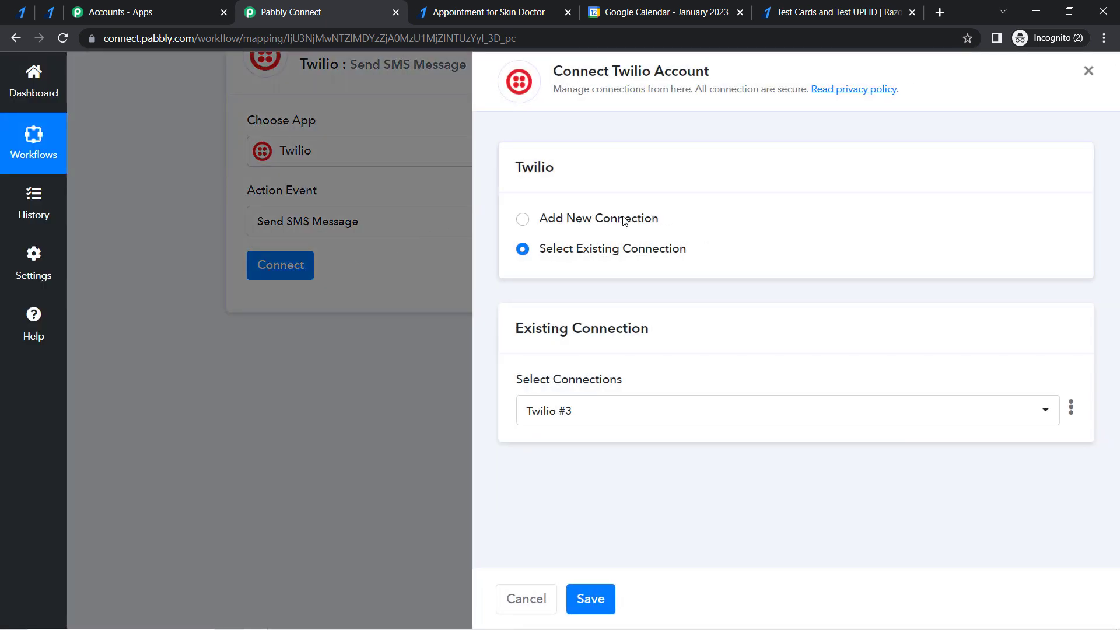
{"action": "left_click", "coordinate": [624, 219]}
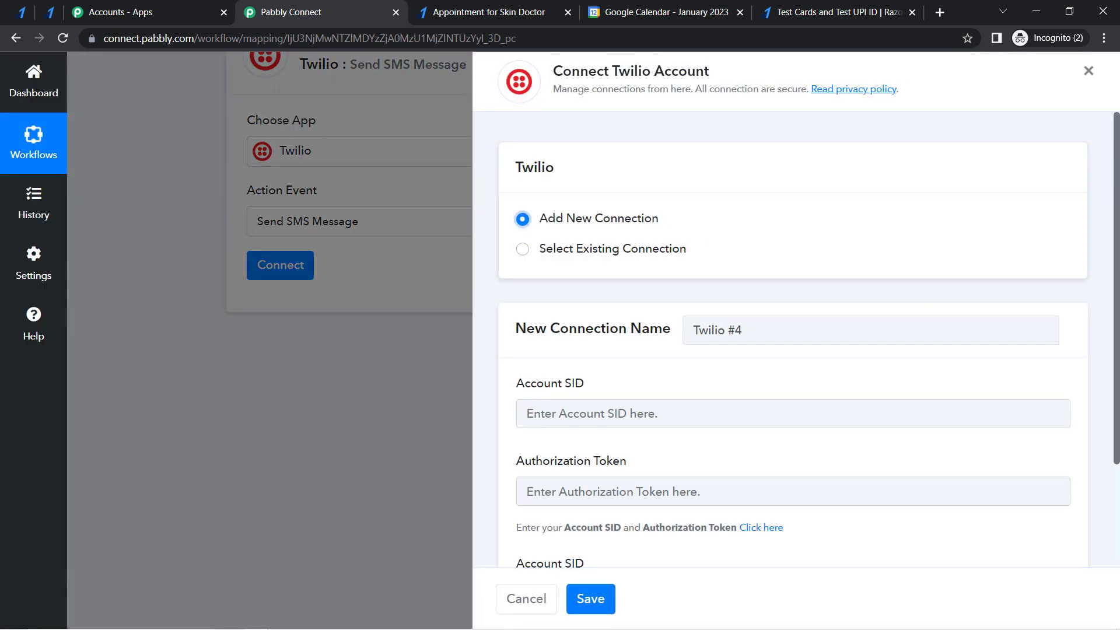
{"action": "left_click_drag", "start_coordinate": [1118, 257], "coordinate": [1111, 369]}
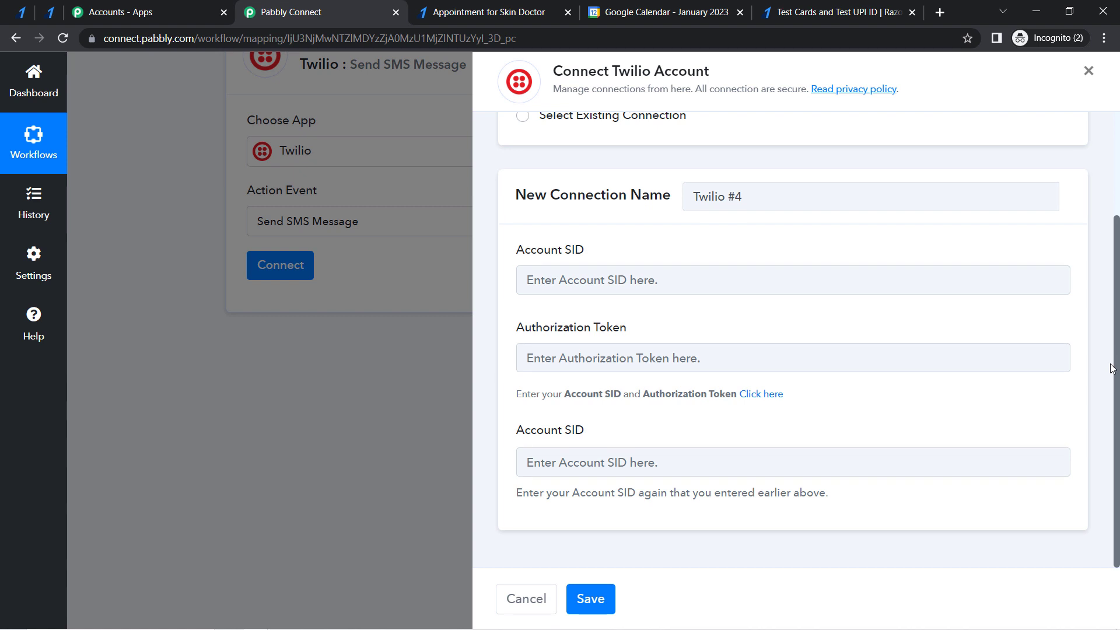
{"action": "left_click_drag", "start_coordinate": [553, 331], "coordinate": [670, 331]}
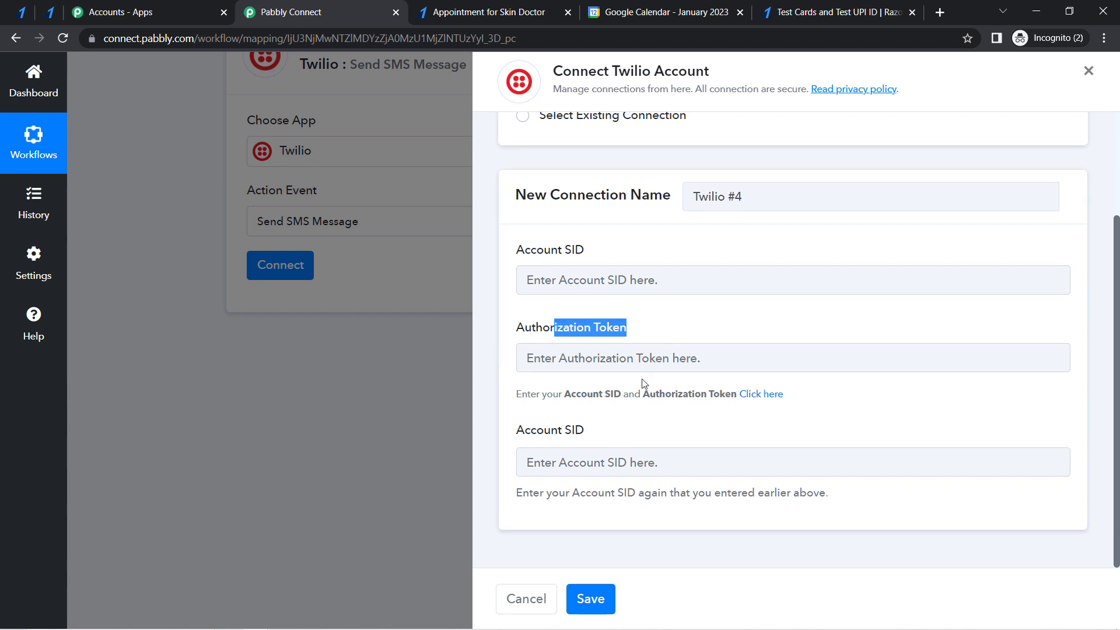
{"action": "left_click_drag", "start_coordinate": [551, 432], "coordinate": [593, 438]}
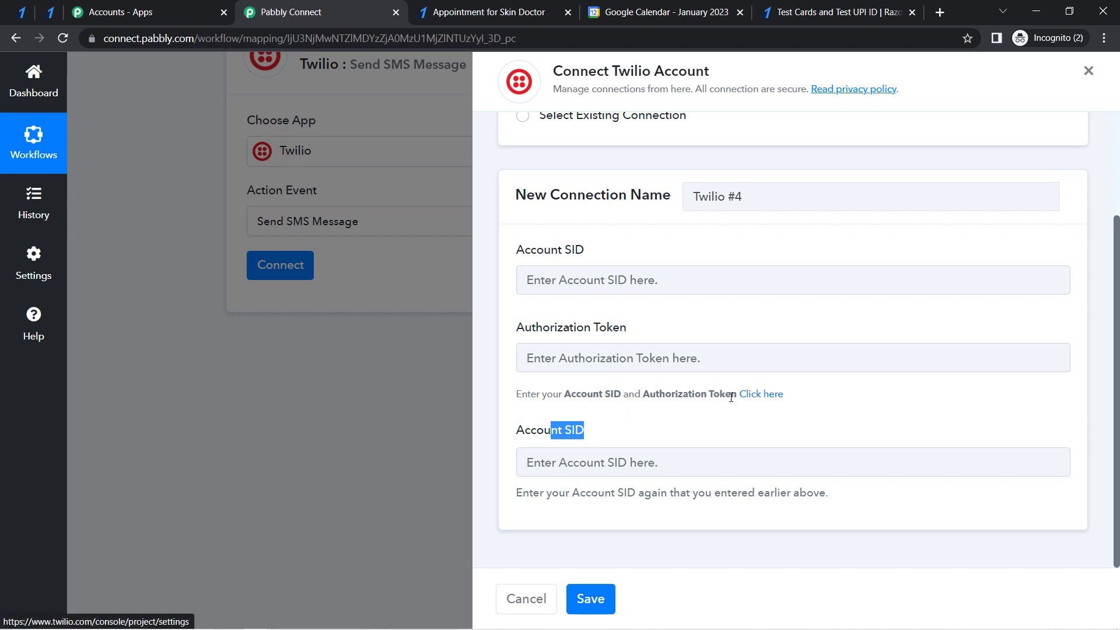
{"action": "right_click", "coordinate": [760, 395]}
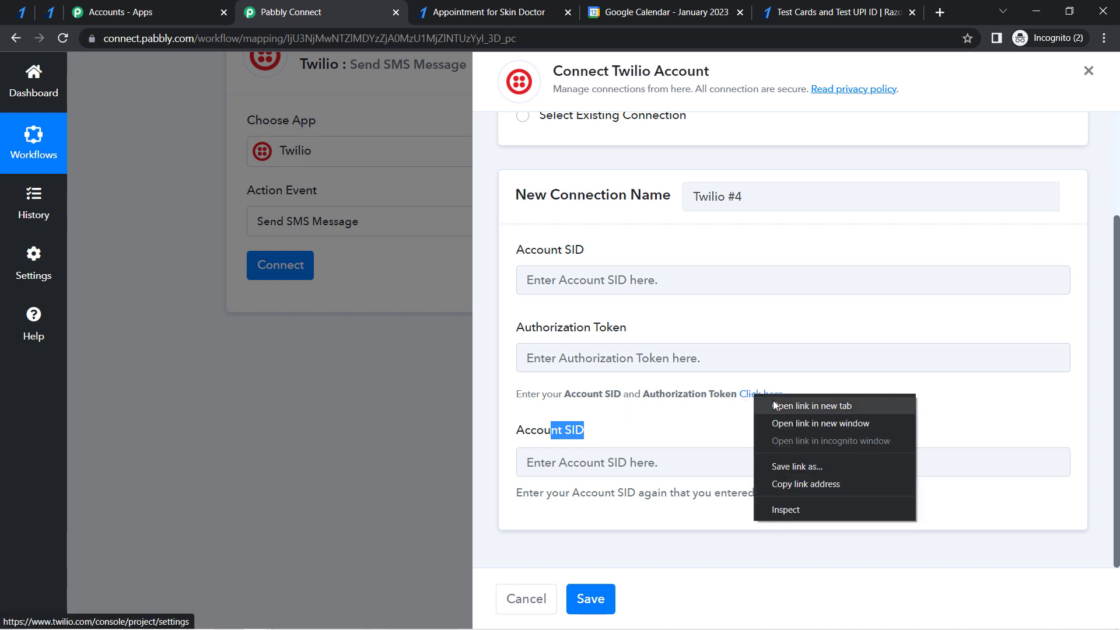
{"action": "left_click", "coordinate": [773, 403]}
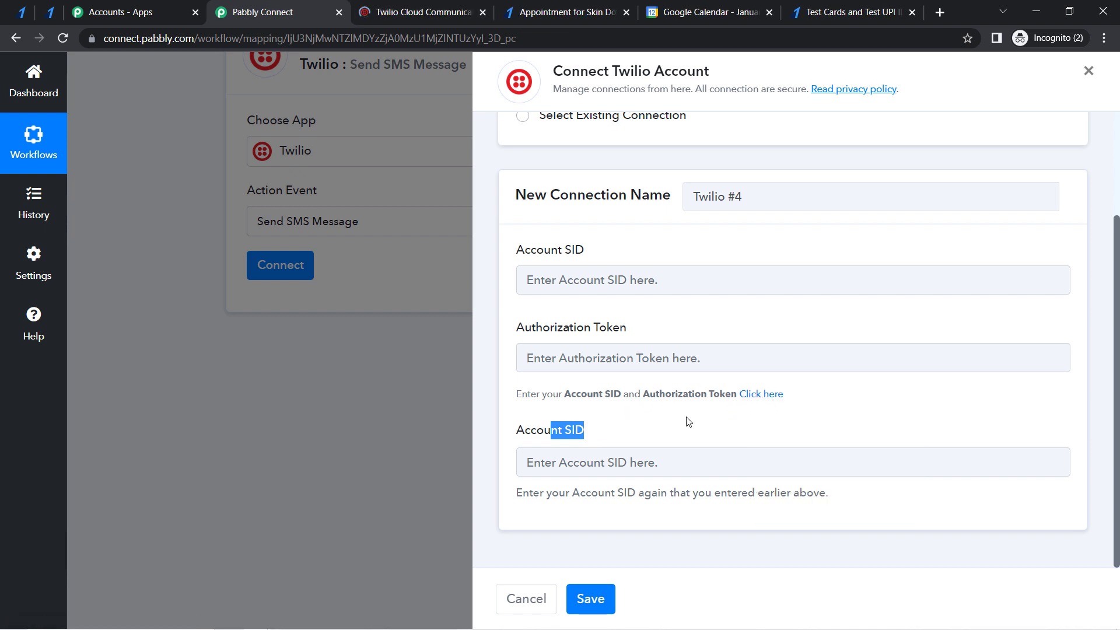
{"action": "left_click", "coordinate": [407, 6]}
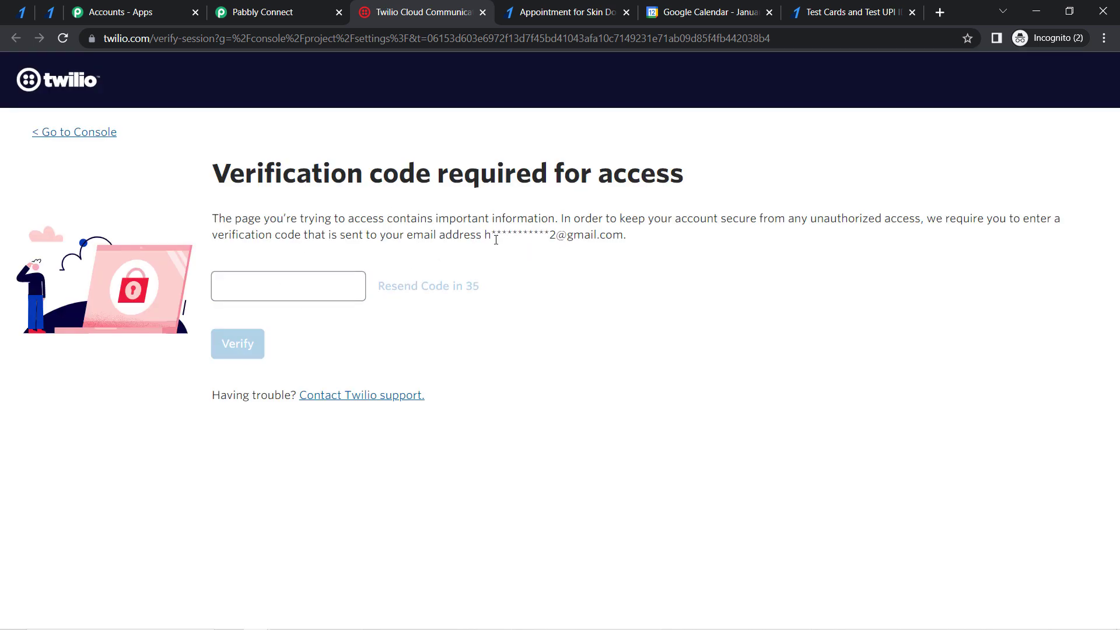
Paste the emailed verification code into Twilio Console and verify it.
{"action": "left_click_drag", "start_coordinate": [476, 236], "coordinate": [617, 238]}
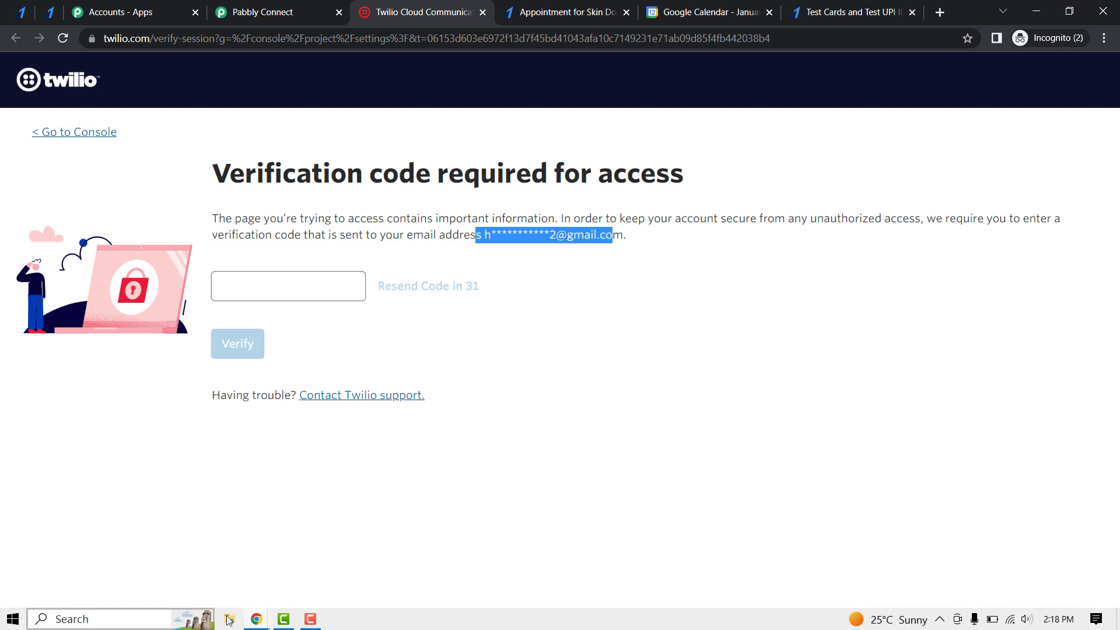
{"action": "left_click", "coordinate": [245, 285]}
{"action": "left_click", "coordinate": [250, 347]}
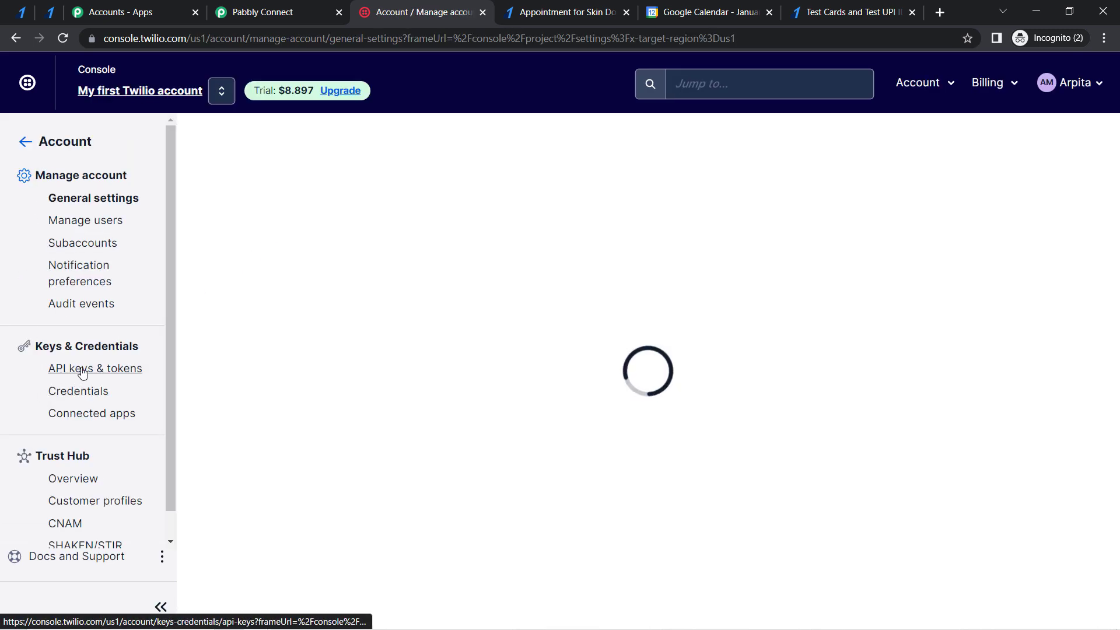
Copy the live Account SID from API keys & tokens into both Pabbly SID fields.
{"action": "left_click", "coordinate": [83, 372]}
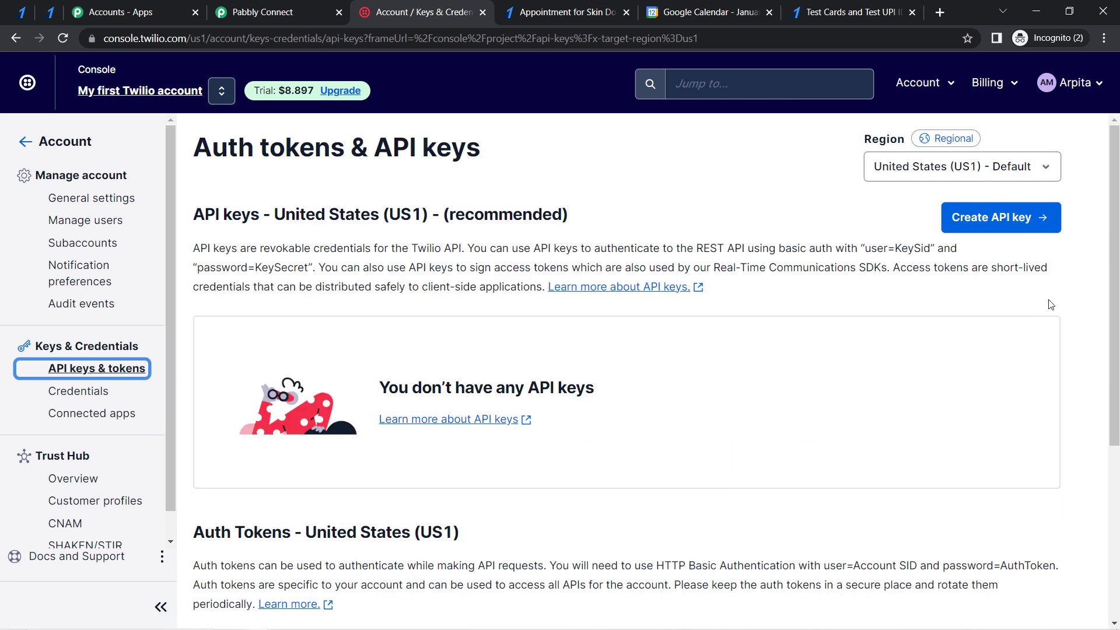
{"action": "scroll", "coordinate": [1002, 408], "scroll_direction": "down", "scroll_amount": 5}
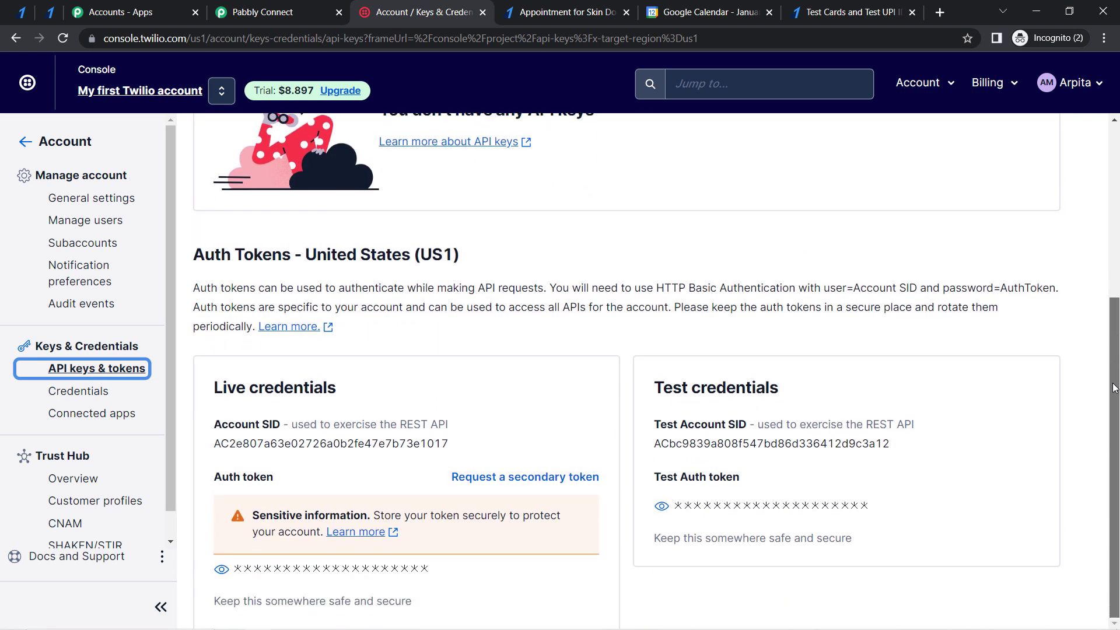
{"action": "double_click", "coordinate": [295, 447]}
{"action": "key", "text": "ctrl+c"}
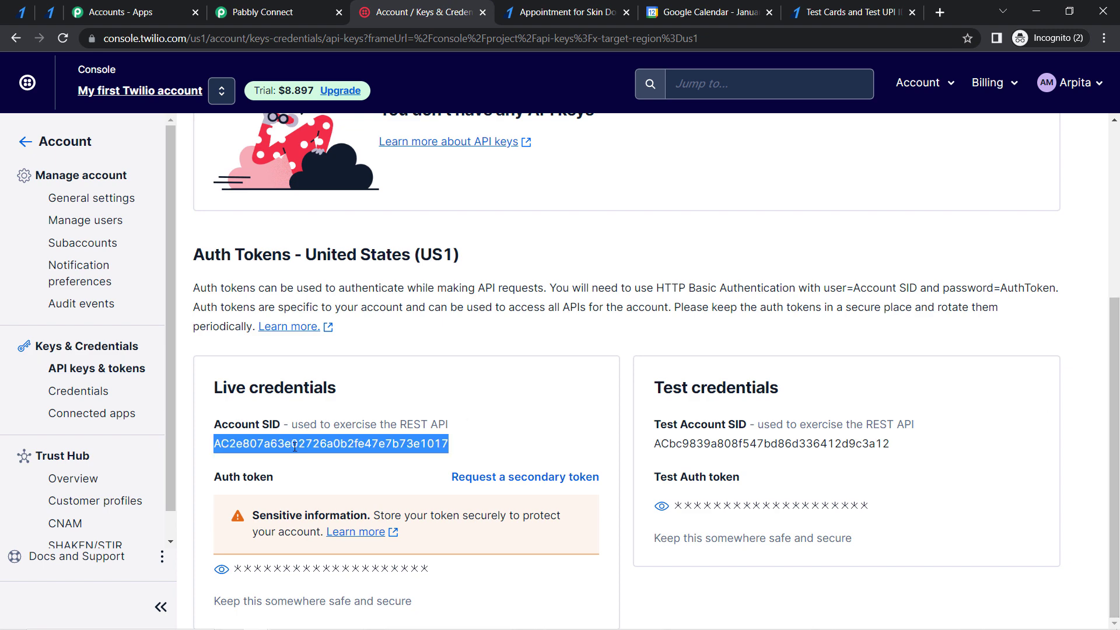
{"action": "left_click", "coordinate": [268, 13]}
{"action": "left_click", "coordinate": [552, 282]}
{"action": "key", "text": "ctrl+v"}
{"action": "left_click", "coordinate": [542, 465]}
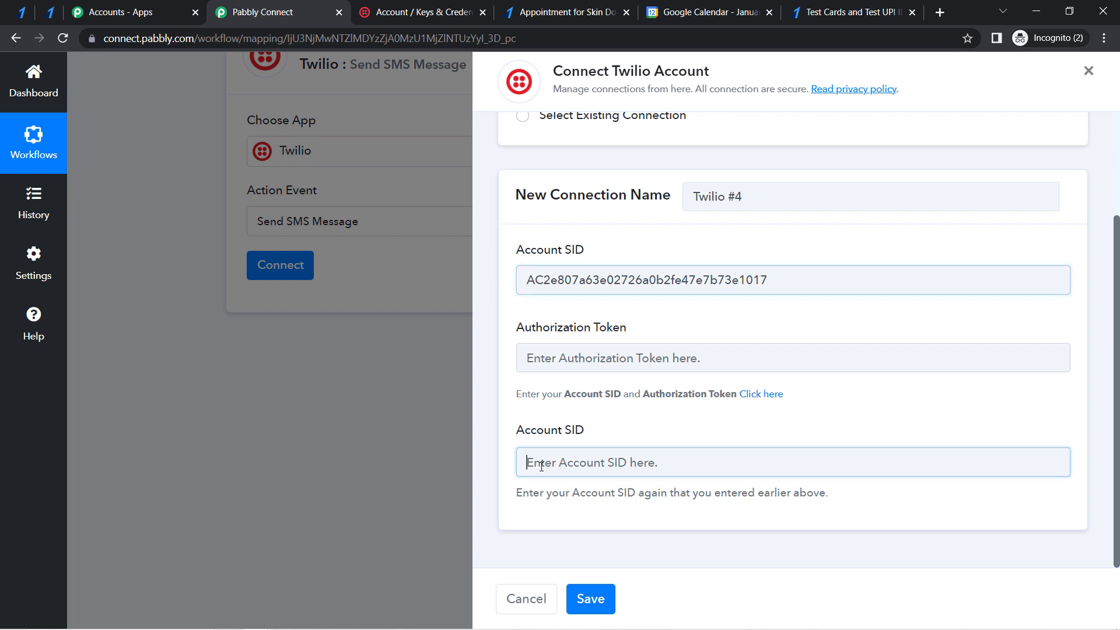
{"action": "key", "text": "ctrl+v"}
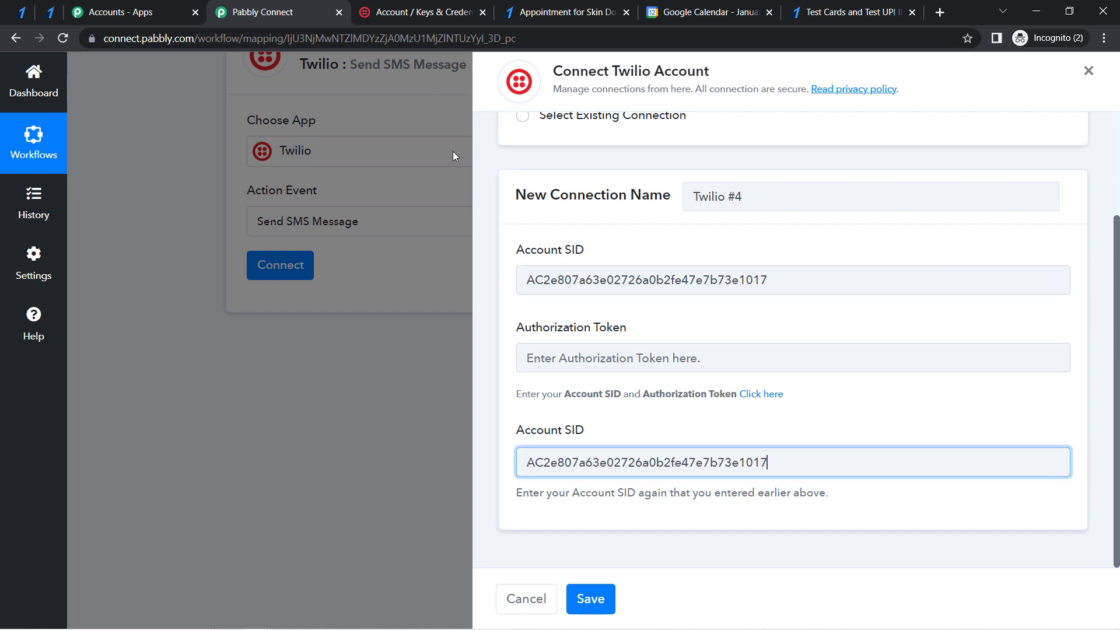
Copy the revealed auth token into the Authorization Token field and save the connection.
{"action": "left_click", "coordinate": [378, 12]}
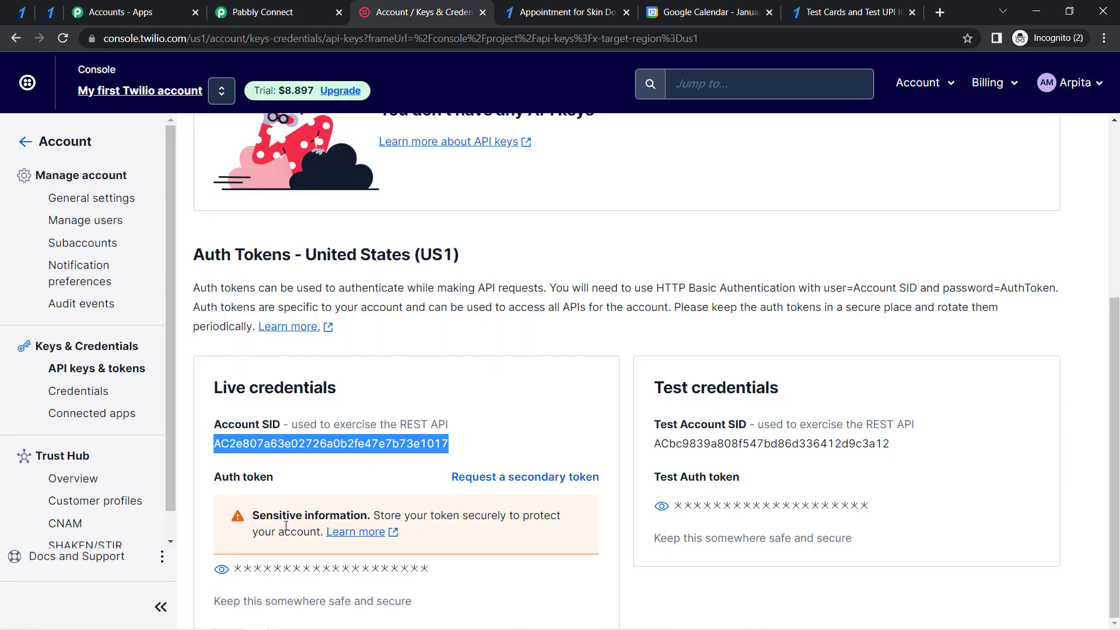
{"action": "left_click", "coordinate": [222, 569]}
{"action": "double_click", "coordinate": [287, 568]}
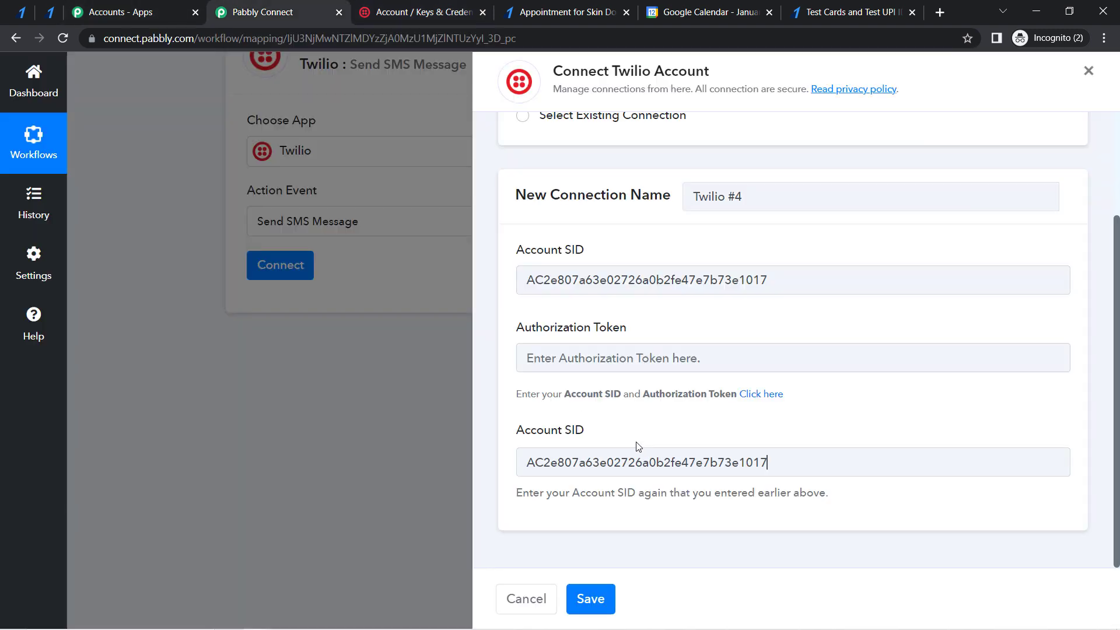
{"action": "left_click", "coordinate": [260, 12]}
{"action": "left_click", "coordinate": [596, 361]}
{"action": "key", "text": "ctrl+v"}
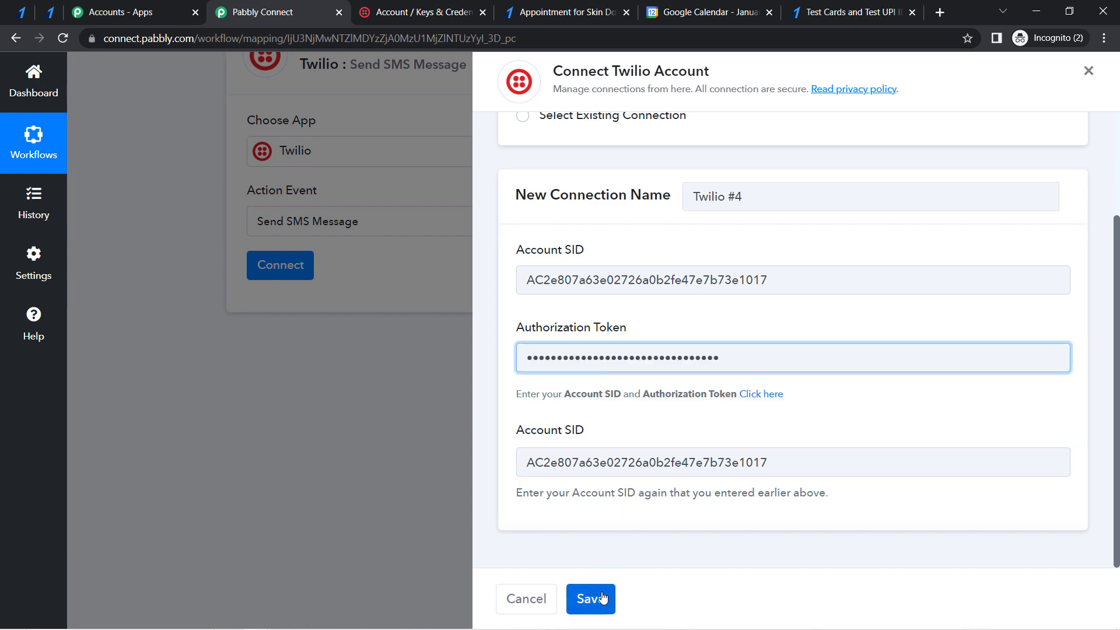
{"action": "left_click", "coordinate": [603, 598]}
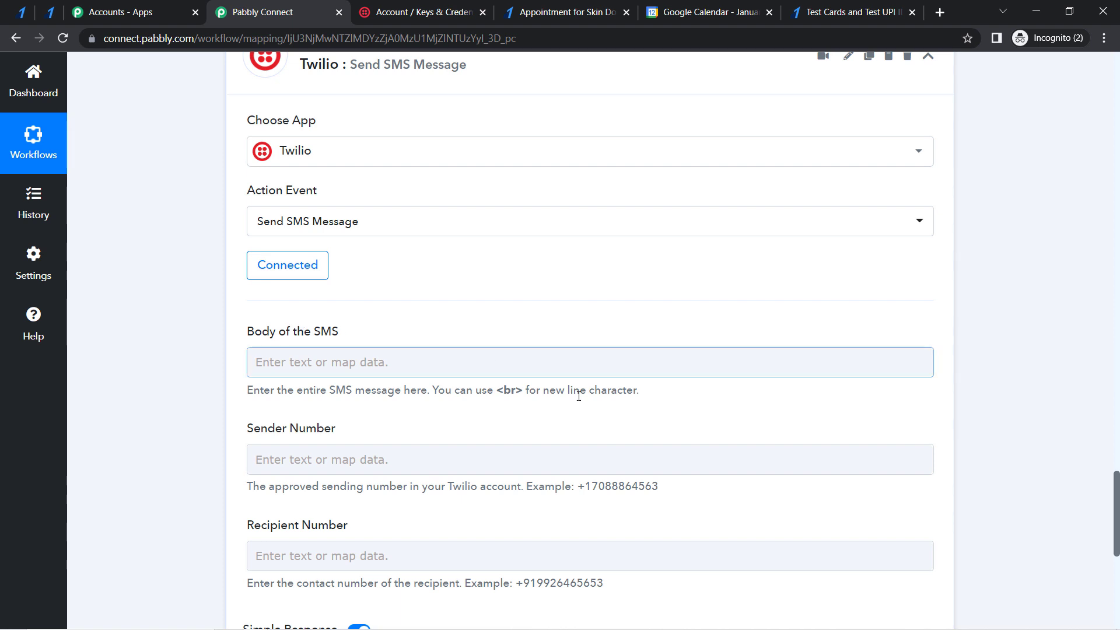
Write the SMS body: 'Hello', the mapped Razorpay Full Name, then 'have booked an appointment with us'.
{"action": "left_click_drag", "start_coordinate": [1116, 484], "coordinate": [1116, 507]}
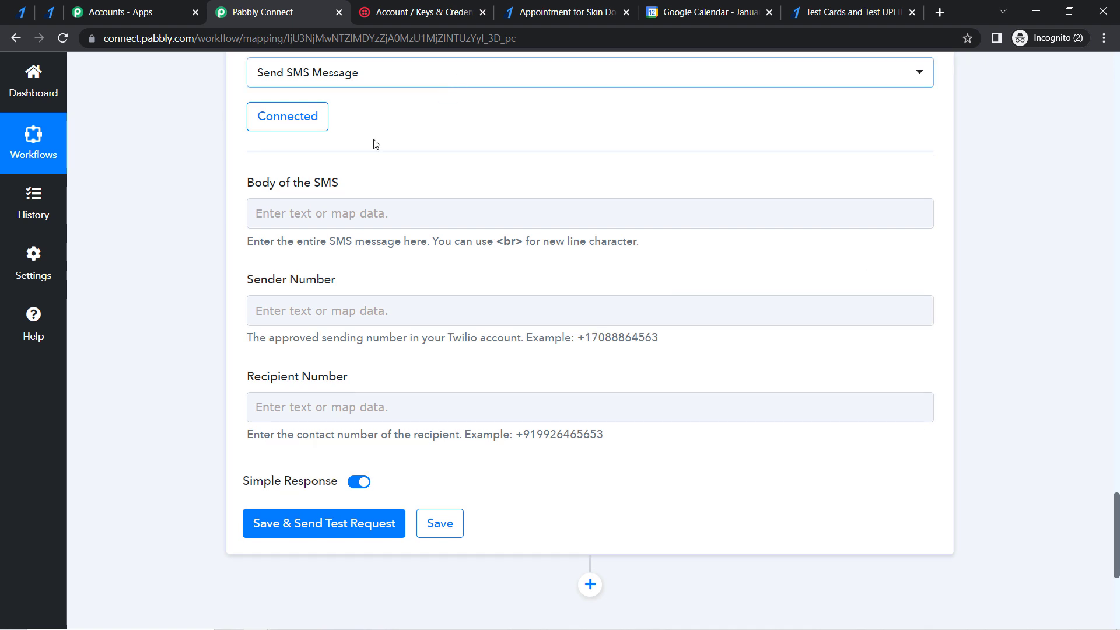
{"action": "left_click", "coordinate": [310, 218]}
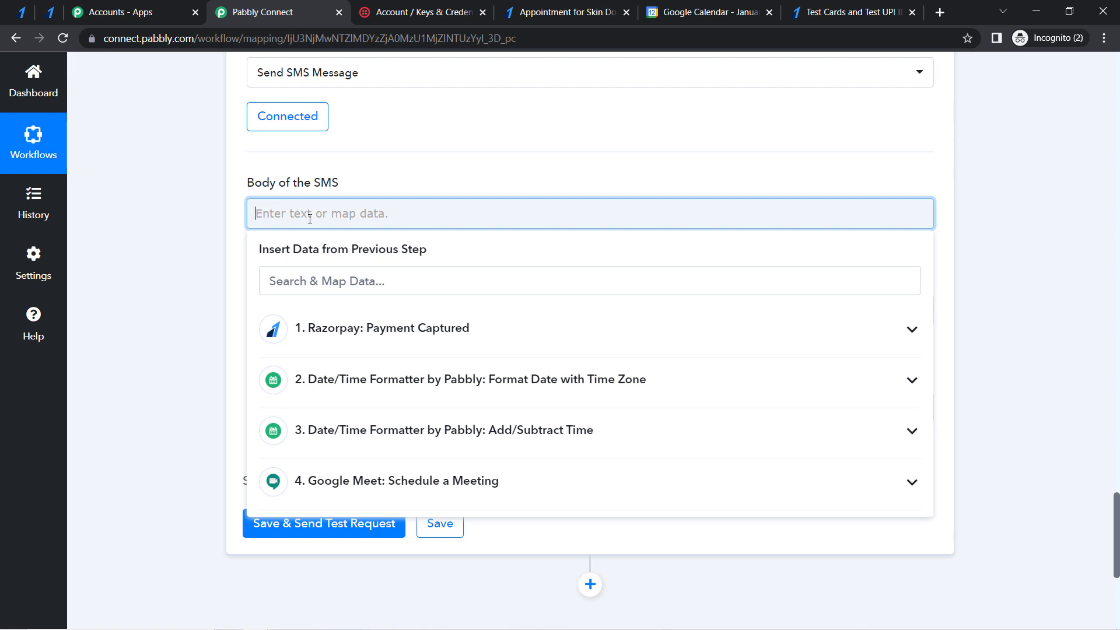
{"action": "type", "text": "Hello"}
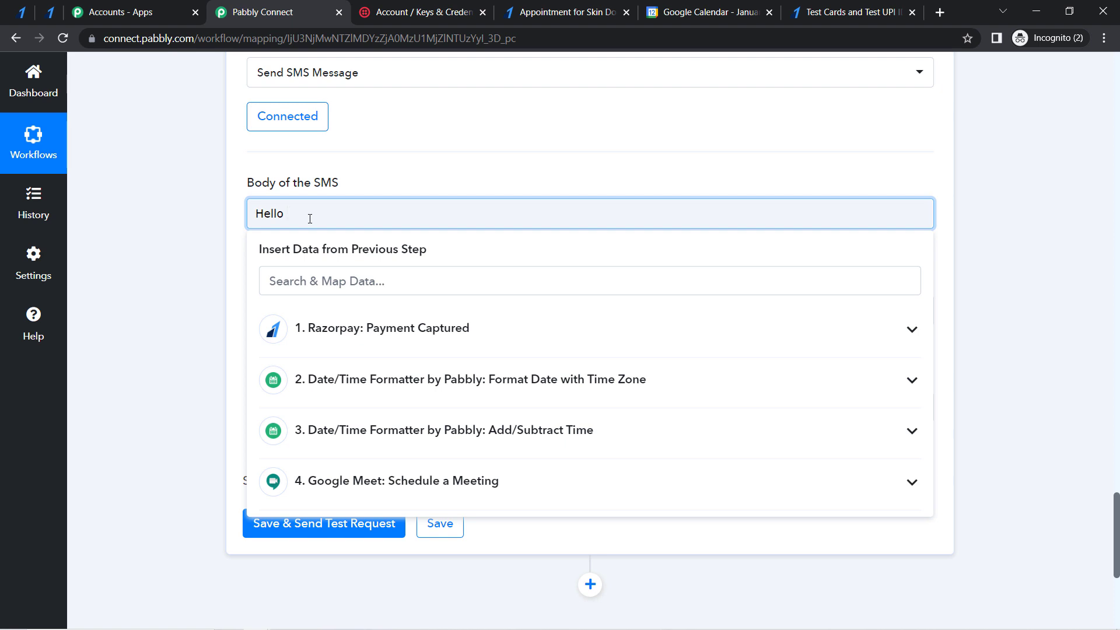
{"action": "left_click", "coordinate": [305, 327]}
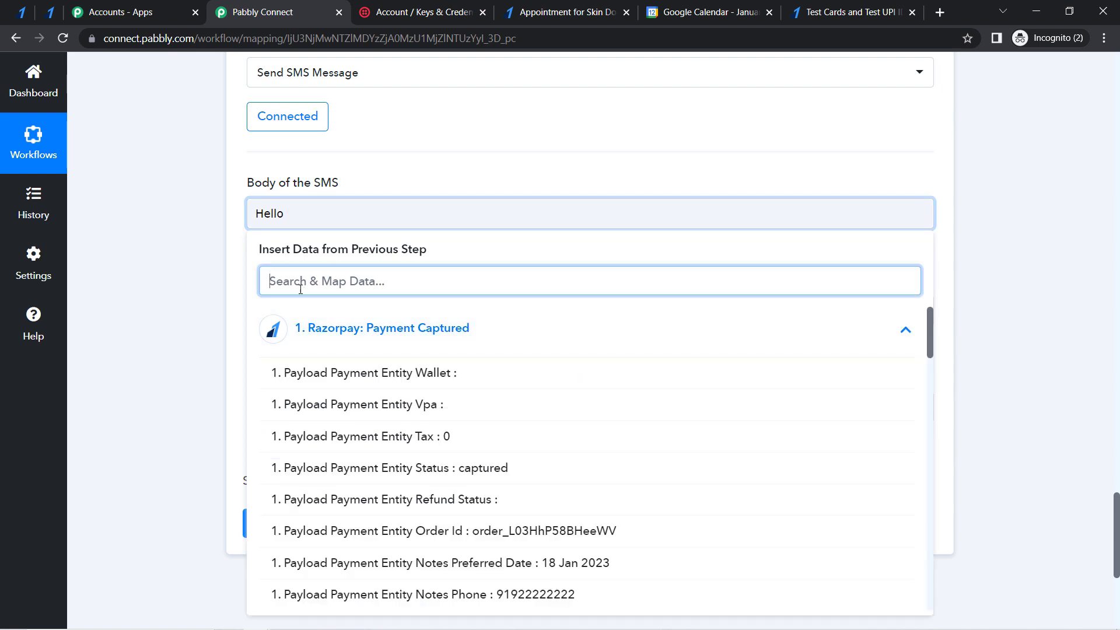
{"action": "type", "text": "name"}
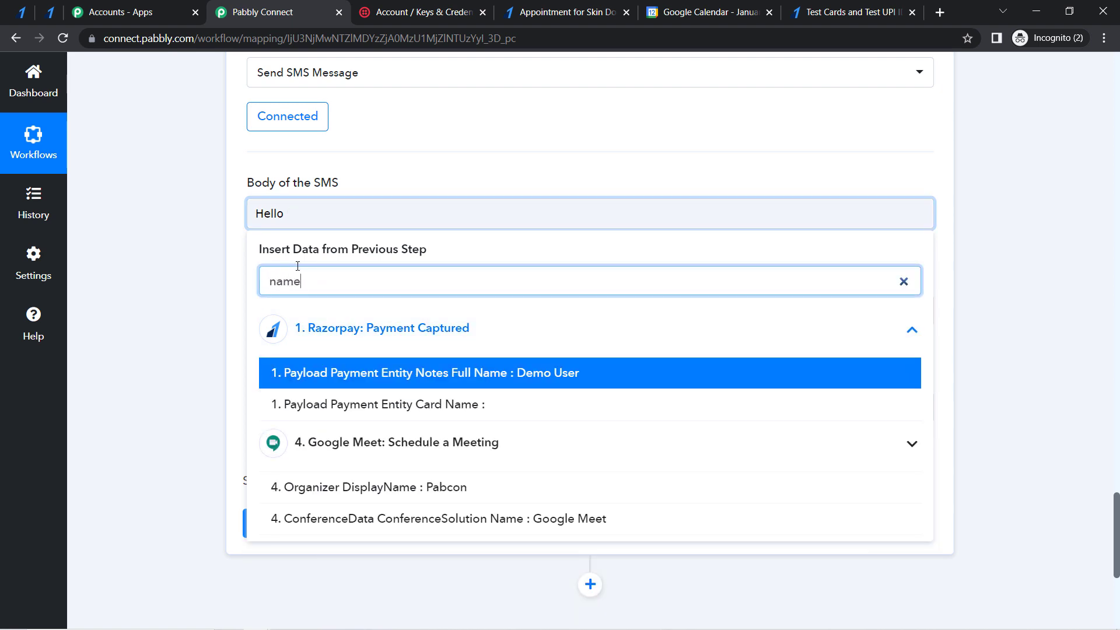
{"action": "left_click", "coordinate": [537, 385]}
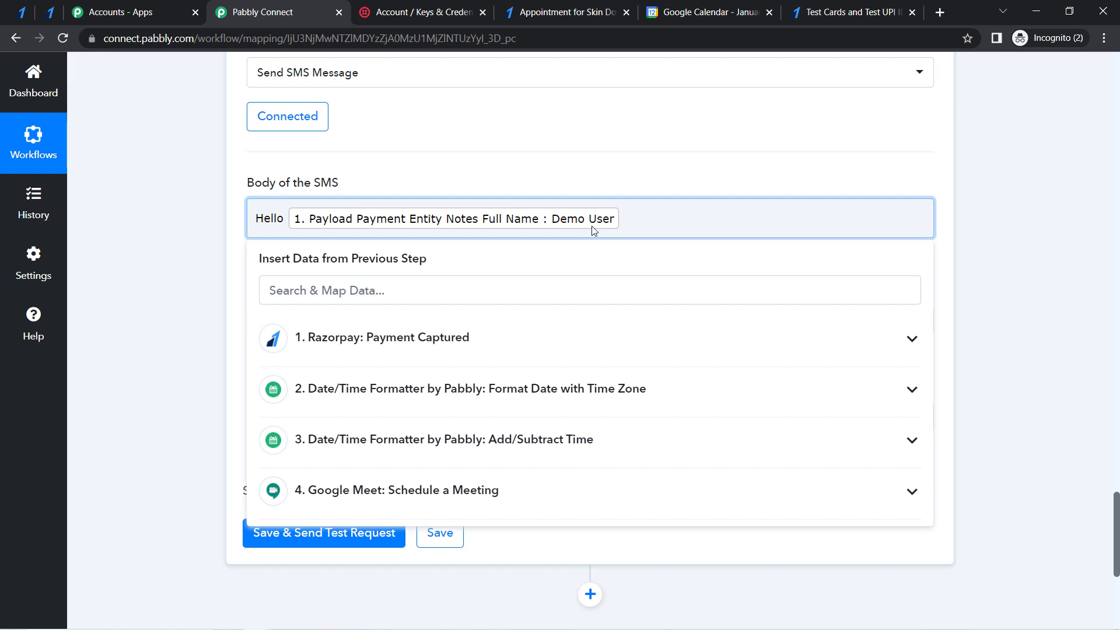
{"action": "key", "text": "Return"}
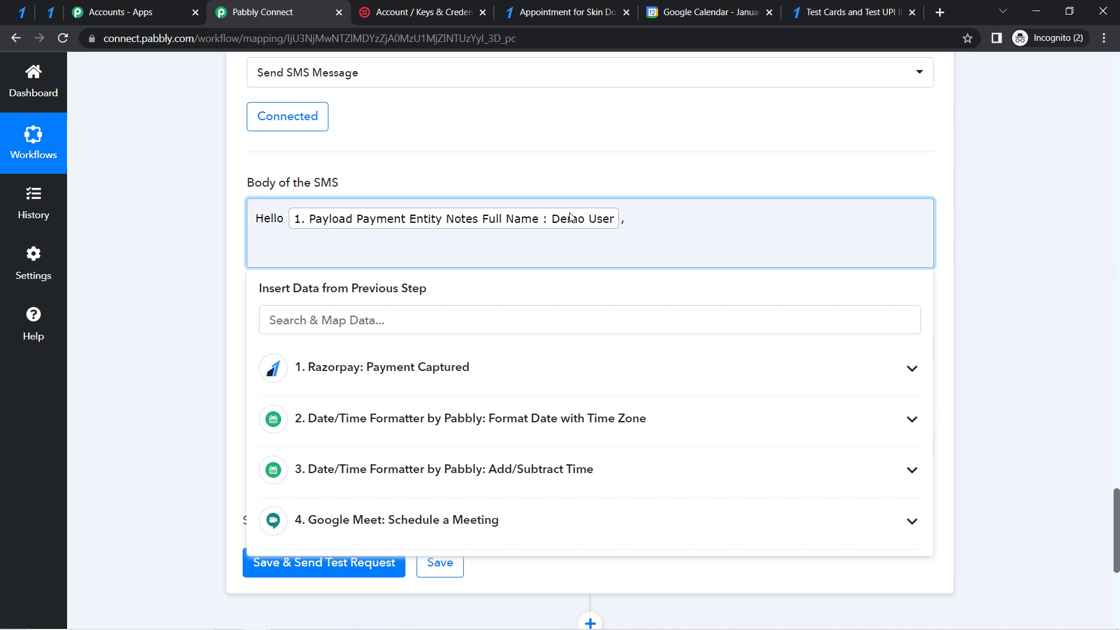
{"action": "type", "text": "have booked an appoint"}
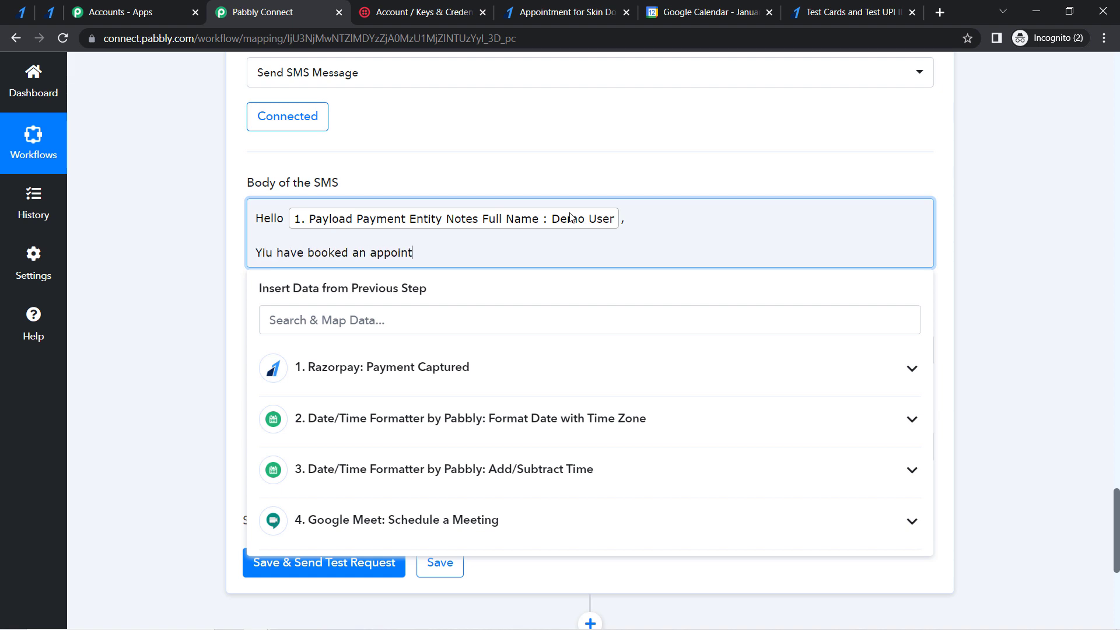
{"action": "type", "text": "ment with us in -"}
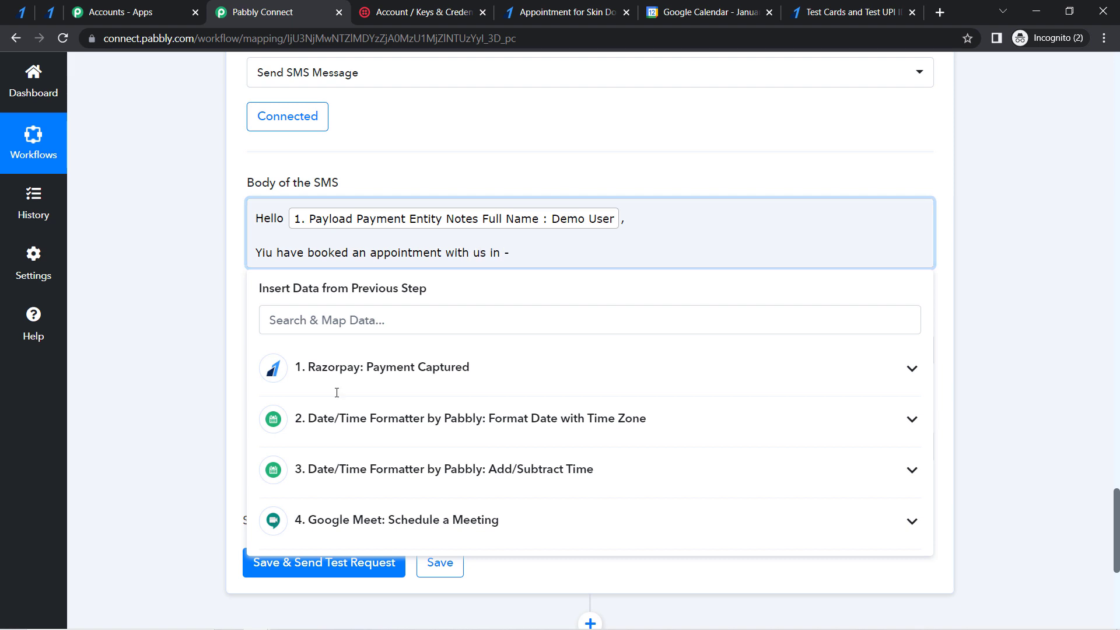
Map the Preferred Date and Consultation Time Preference fields into the SMS body.
{"action": "left_click", "coordinate": [333, 418]}
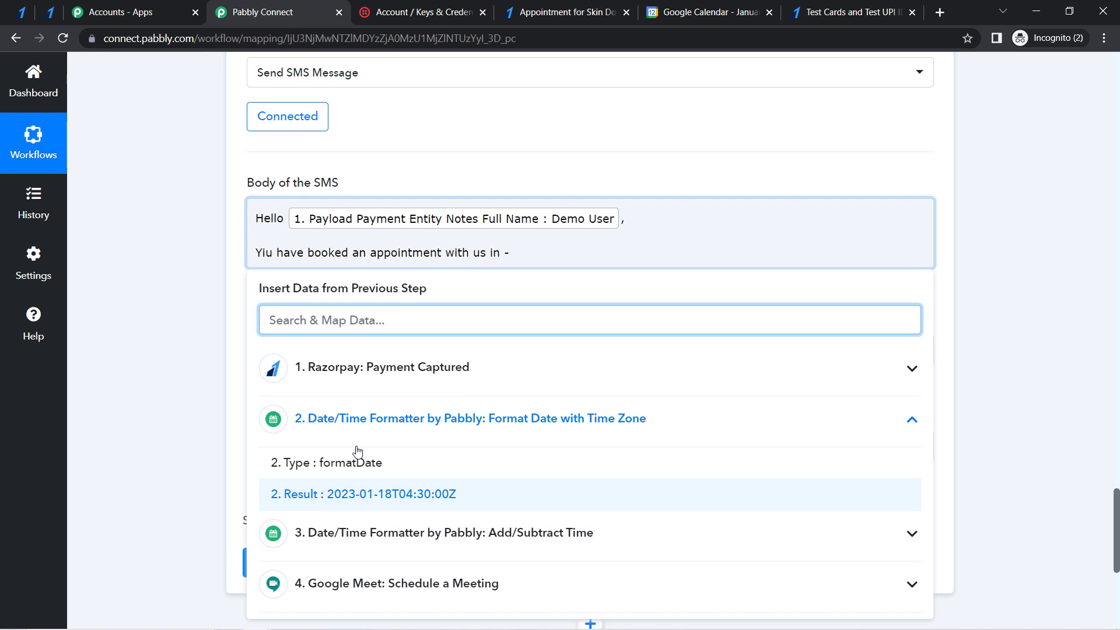
{"action": "left_click", "coordinate": [359, 373]}
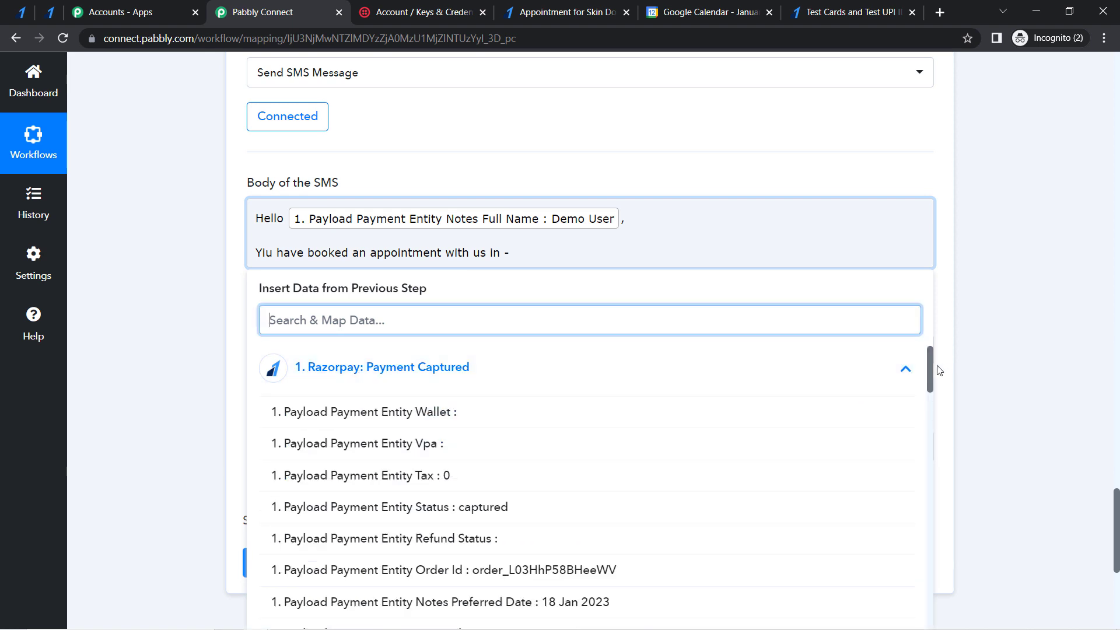
{"action": "left_click_drag", "start_coordinate": [933, 373], "coordinate": [929, 406]}
{"action": "left_click", "coordinate": [596, 408]}
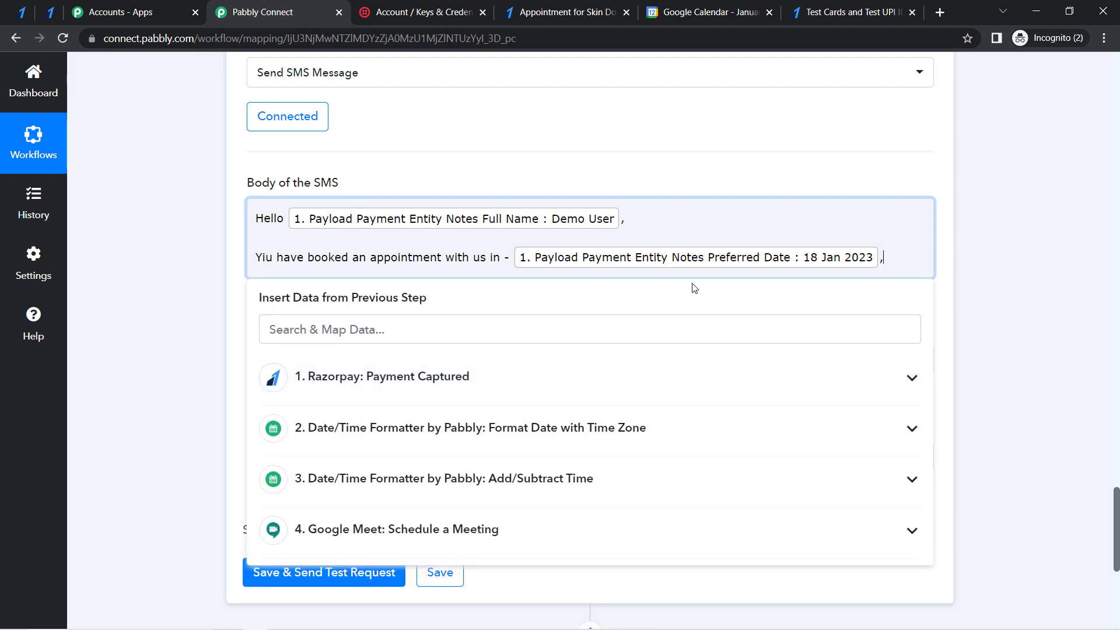
{"action": "left_click", "coordinate": [406, 373]}
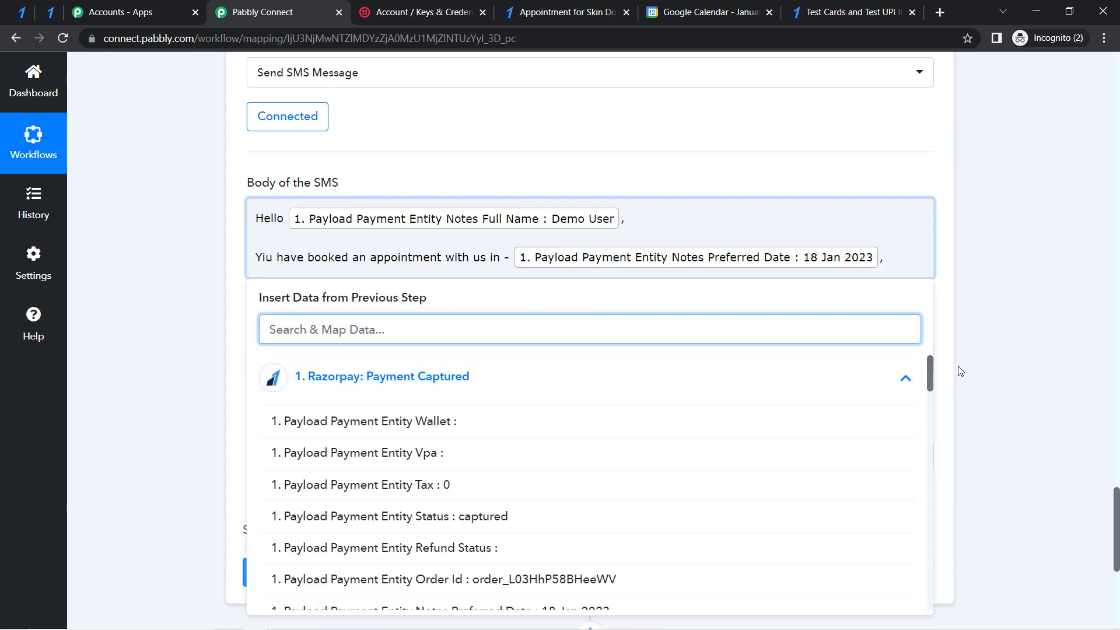
{"action": "left_click_drag", "start_coordinate": [933, 368], "coordinate": [929, 426]}
{"action": "left_click", "coordinate": [668, 376]}
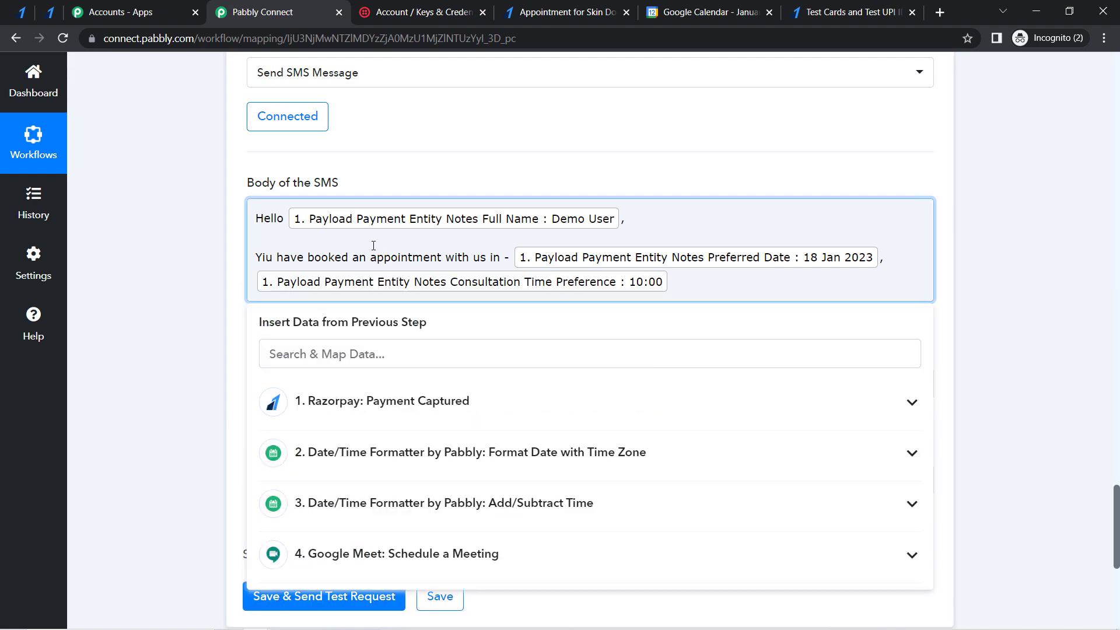
Fix 'Yiu' to 'You' and 'in' to 'on', and add a 'You can join the meeting from this' line.
{"action": "key", "text": "BackSpace"}
{"action": "type", "text": "o"}
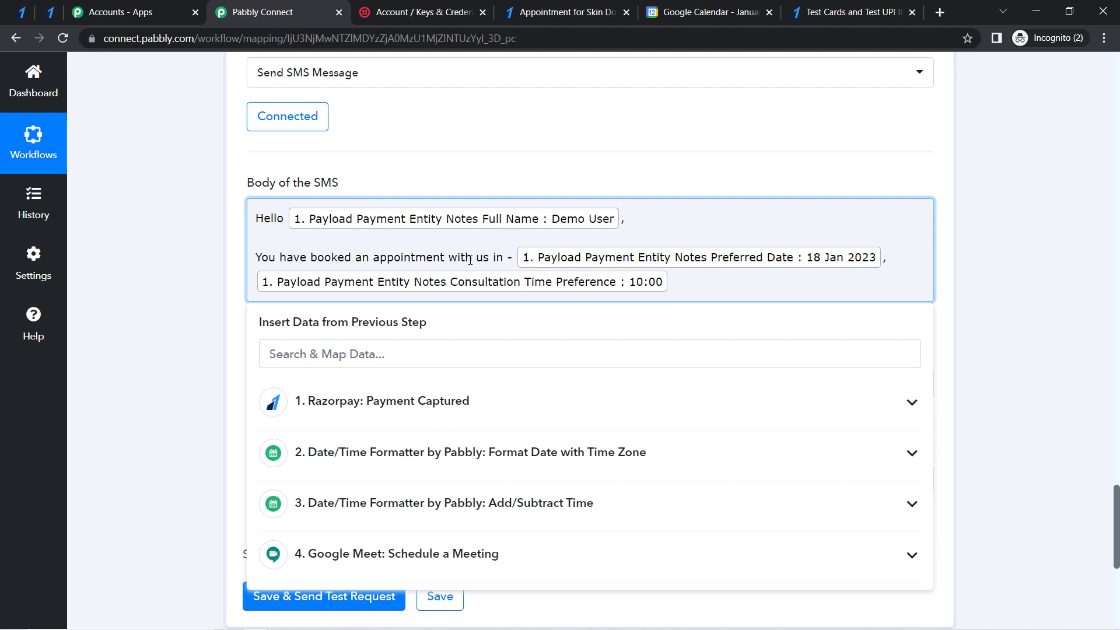
{"action": "left_click", "coordinate": [501, 262]}
{"action": "key", "text": "BackSpace"}
{"action": "key", "text": "BackSpace"}
{"action": "type", "text": "on"}
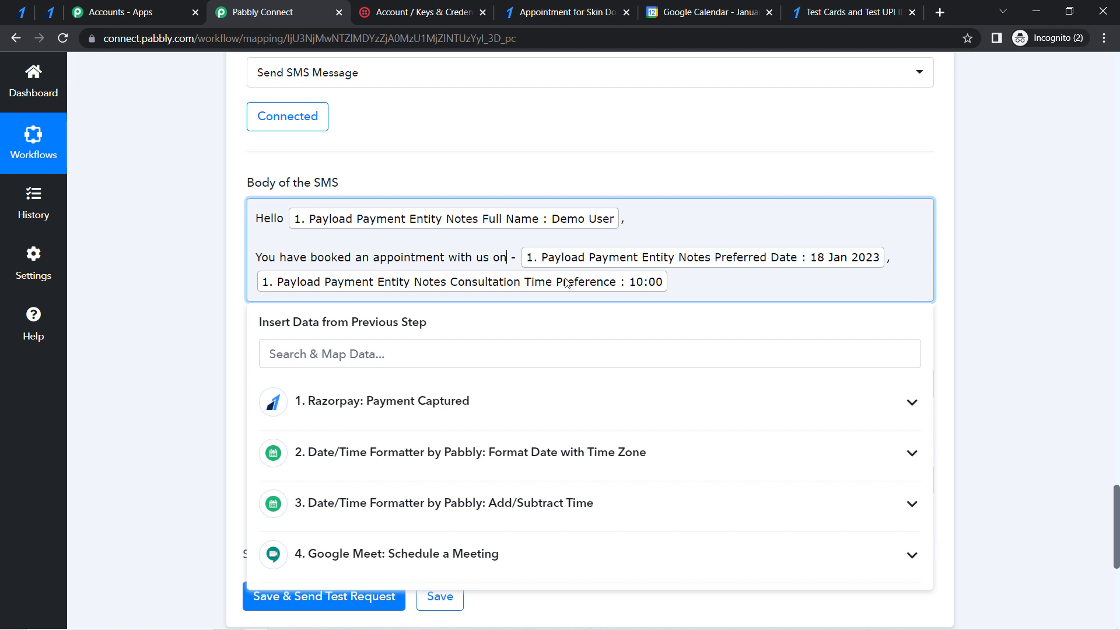
{"action": "key", "text": "Return"}
{"action": "type", "text": "You can join the meeting ro"}
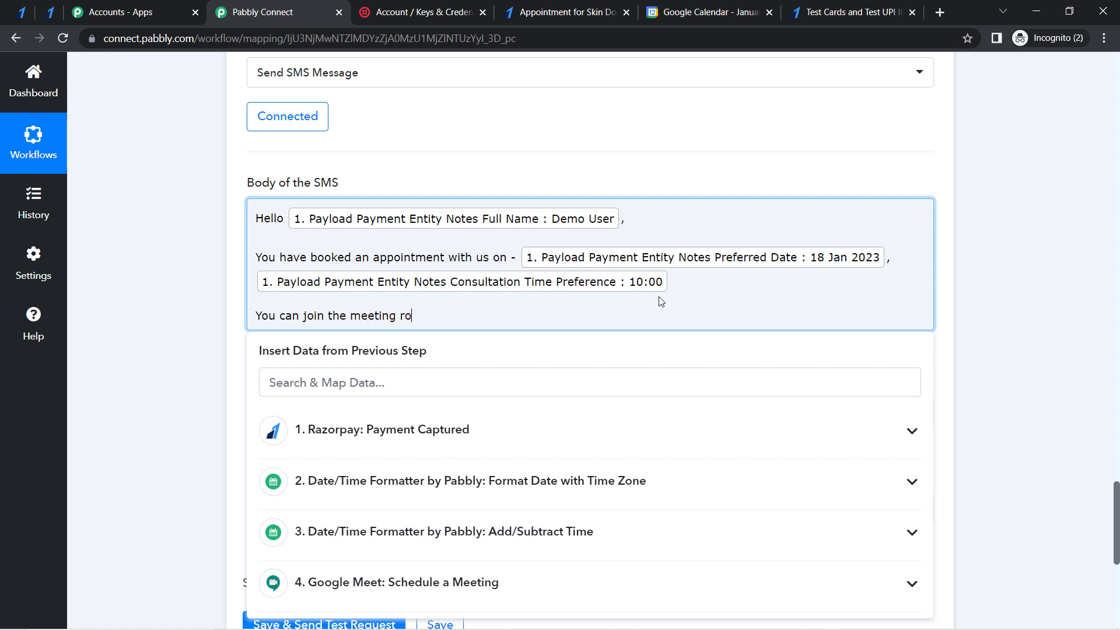
{"action": "type", "text": "m th from this link -"}
{"action": "left_click", "coordinate": [192, 374]}
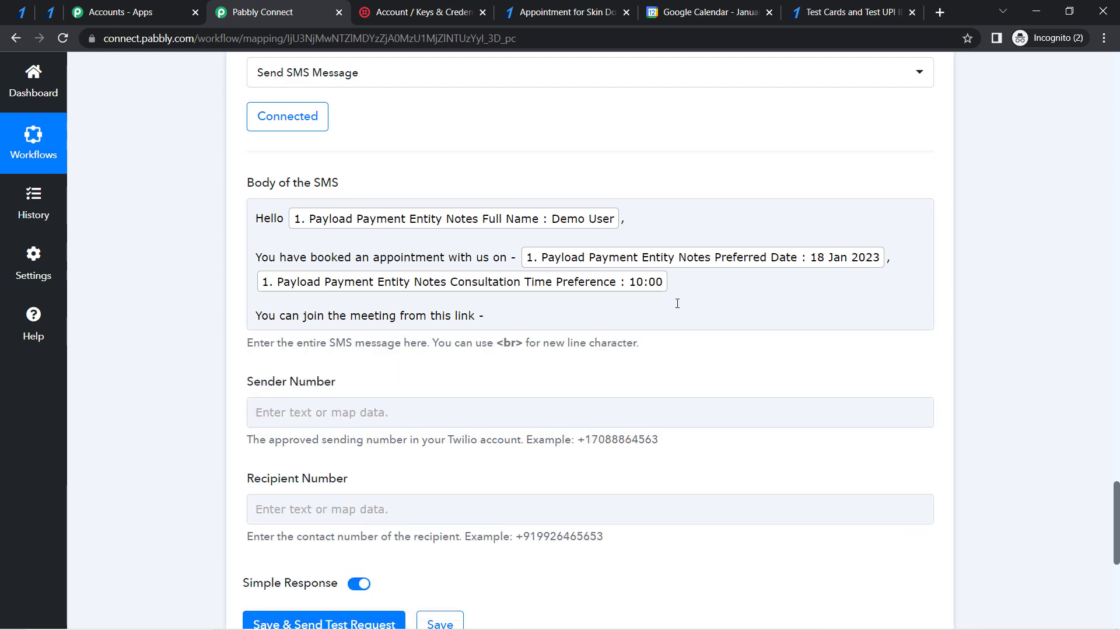
Find the HangoutLink field in the Google Meet test response and select its meet.google.com URL.
{"action": "left_click_drag", "start_coordinate": [1117, 508], "coordinate": [1108, 408]}
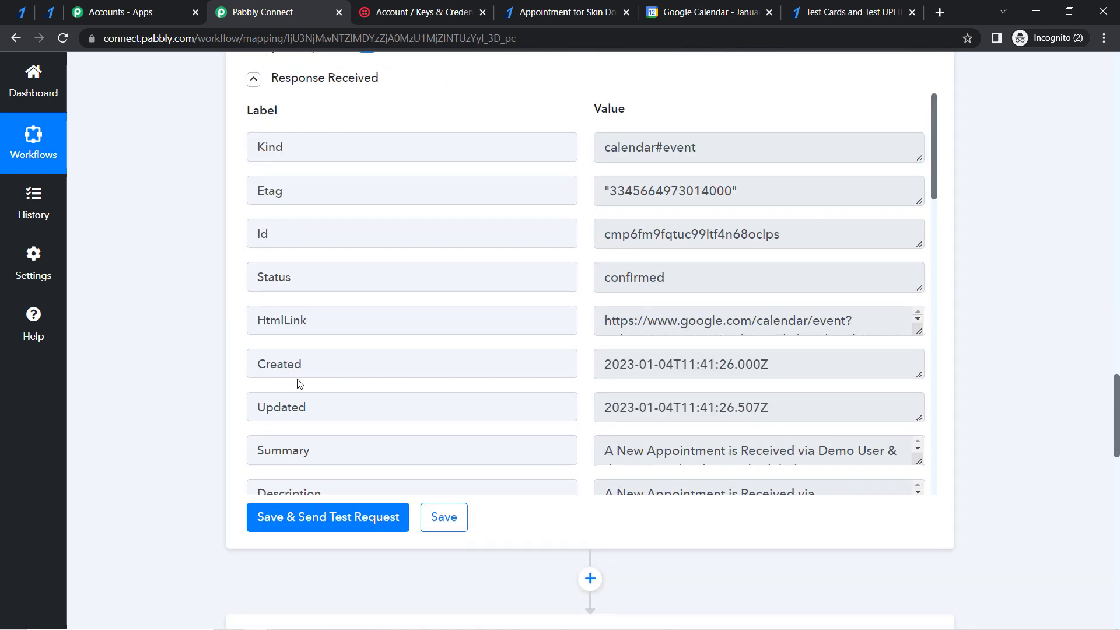
{"action": "scroll", "coordinate": [880, 231], "scroll_direction": "down", "scroll_amount": 8}
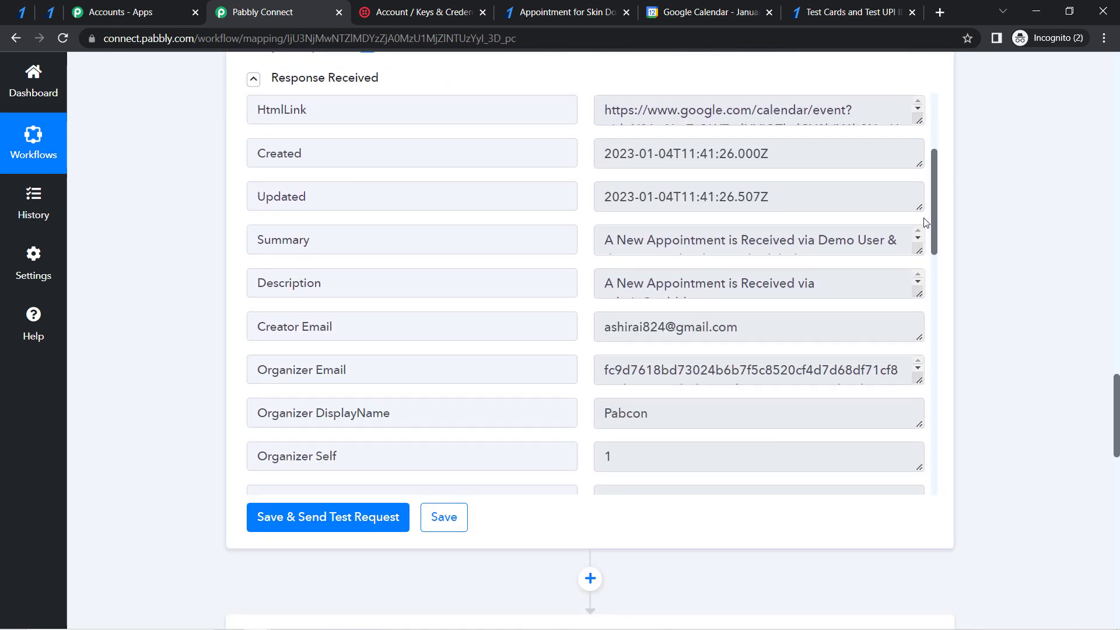
{"action": "scroll", "coordinate": [925, 308], "scroll_direction": "down", "scroll_amount": 5}
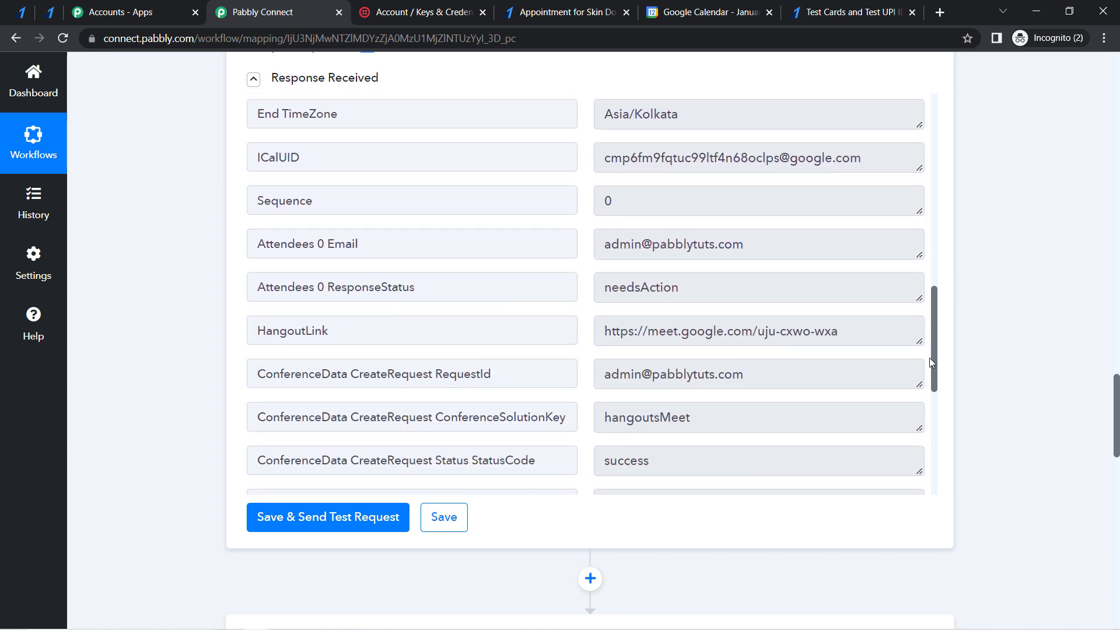
{"action": "double_click", "coordinate": [339, 270]}
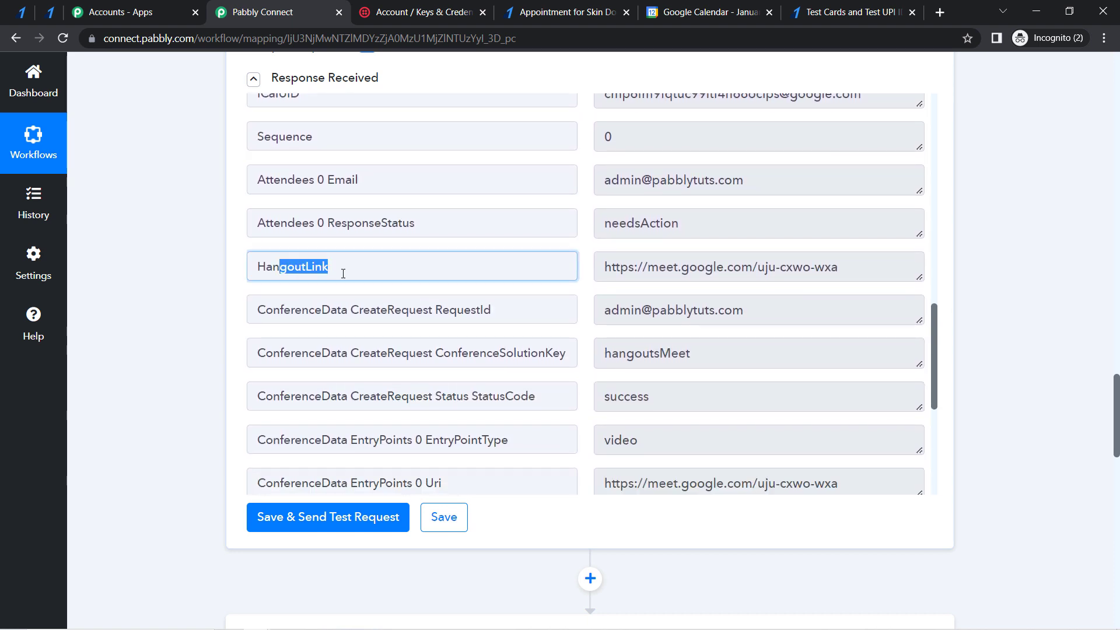
{"action": "triple_click", "coordinate": [632, 274]}
{"action": "key", "text": "ctrl+c"}
{"action": "key", "text": "ctrl+t"}
{"action": "key", "text": "ctrl+v"}
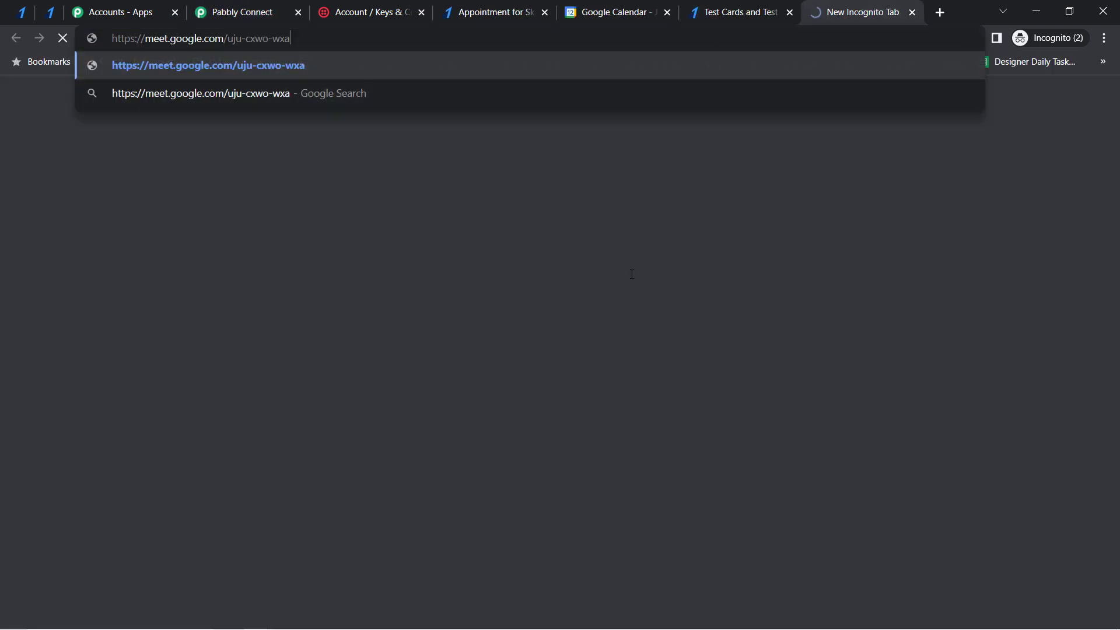
{"action": "key", "text": "Return"}
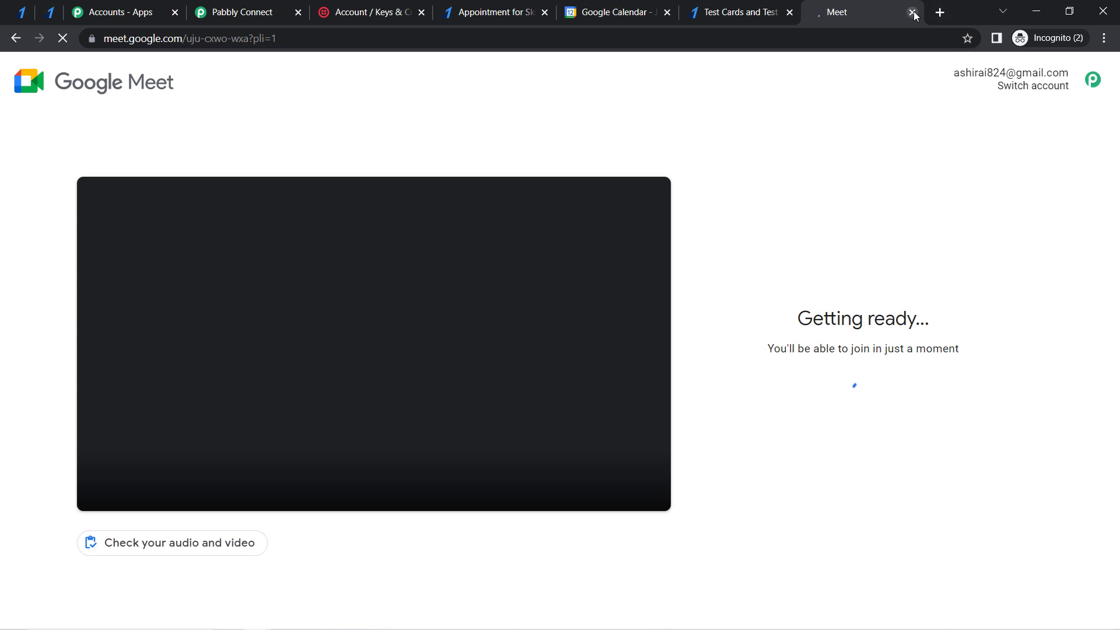
{"action": "key", "text": "ctrl+w"}
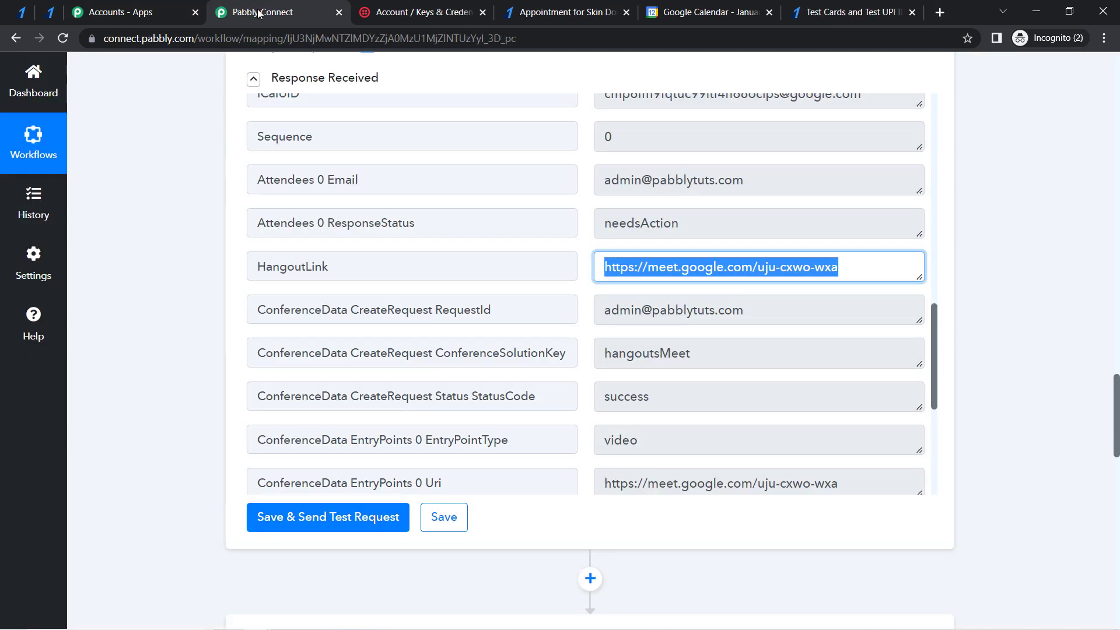
Map the Google Meet HangoutLink field into the SMS body after 'from this link -'.
{"action": "left_click_drag", "start_coordinate": [1115, 426], "coordinate": [1115, 522]}
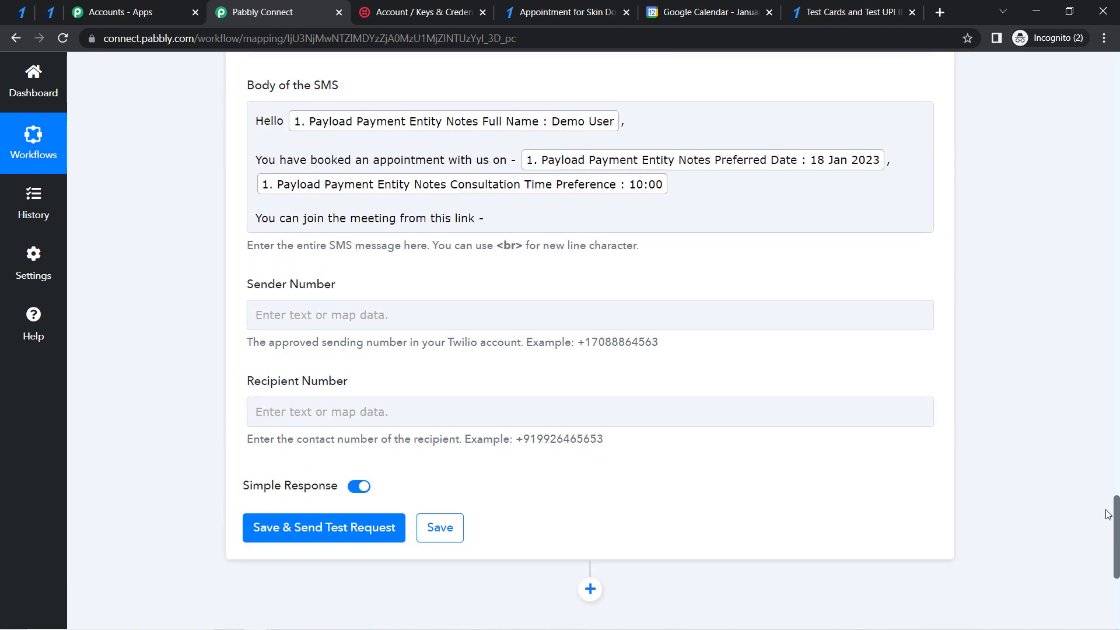
{"action": "left_click", "coordinate": [439, 210]}
{"action": "left_click", "coordinate": [490, 224]}
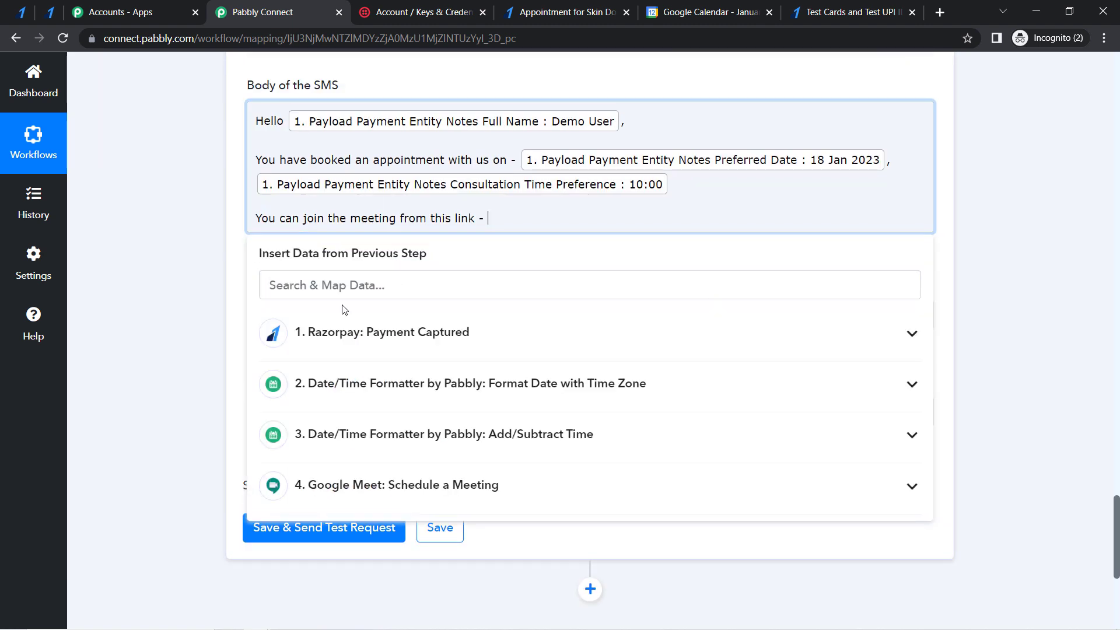
{"action": "left_click", "coordinate": [269, 330]}
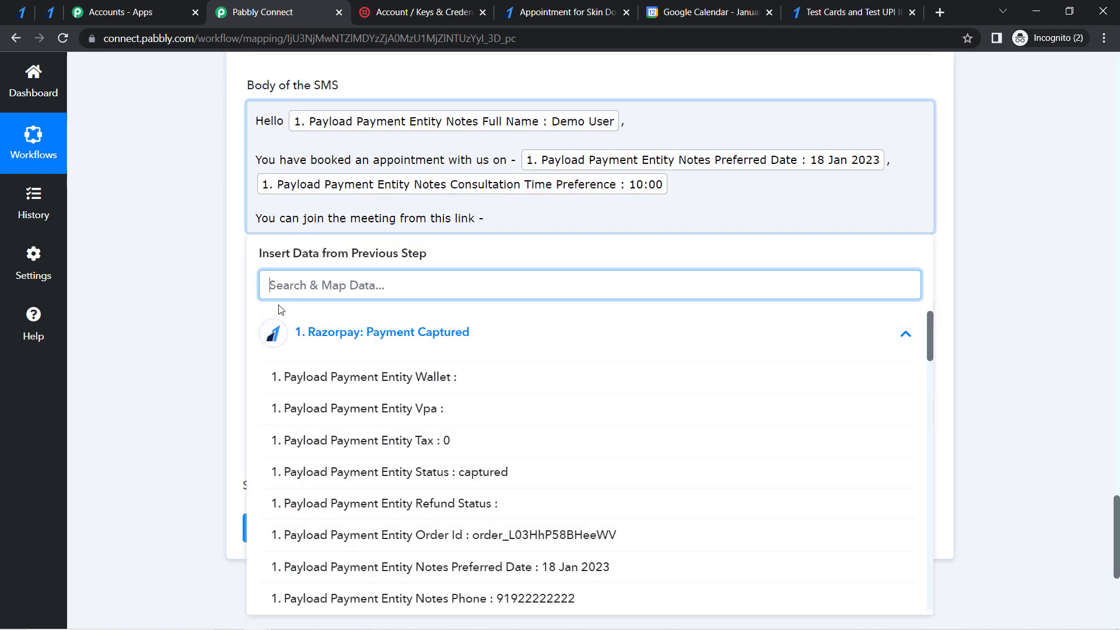
{"action": "type", "text": "hango"}
{"action": "left_click", "coordinate": [321, 378]}
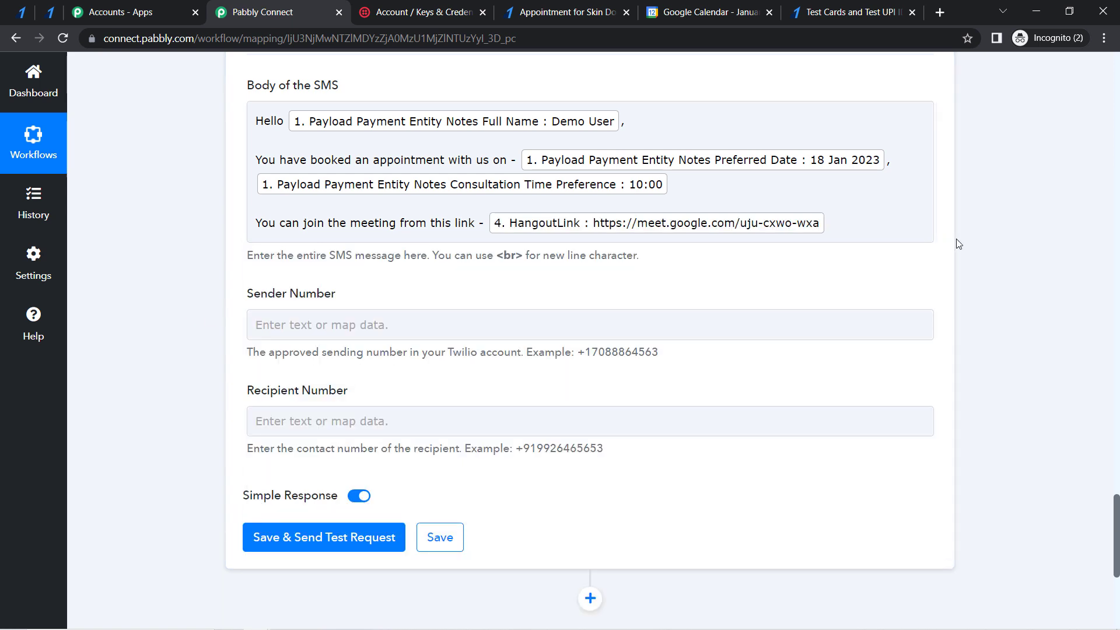
Add a closing 'Thank you' line at the end of the SMS message.
{"action": "left_click", "coordinate": [850, 227]}
{"action": "key", "text": "Return"}
{"action": "type", "text": "Thank you"}
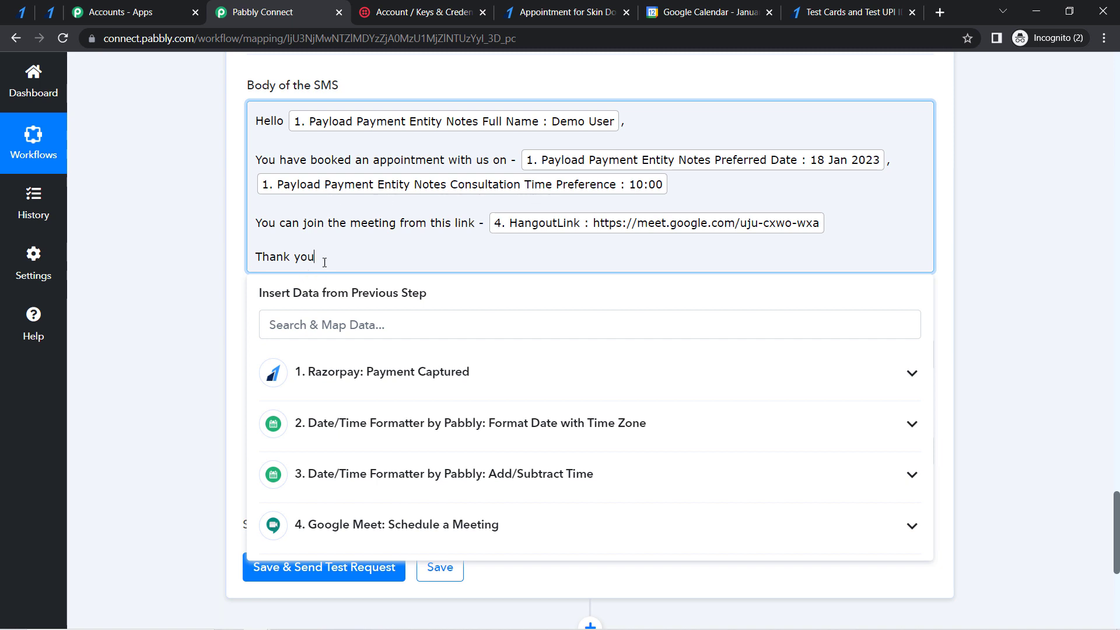
{"action": "left_click", "coordinate": [177, 391]}
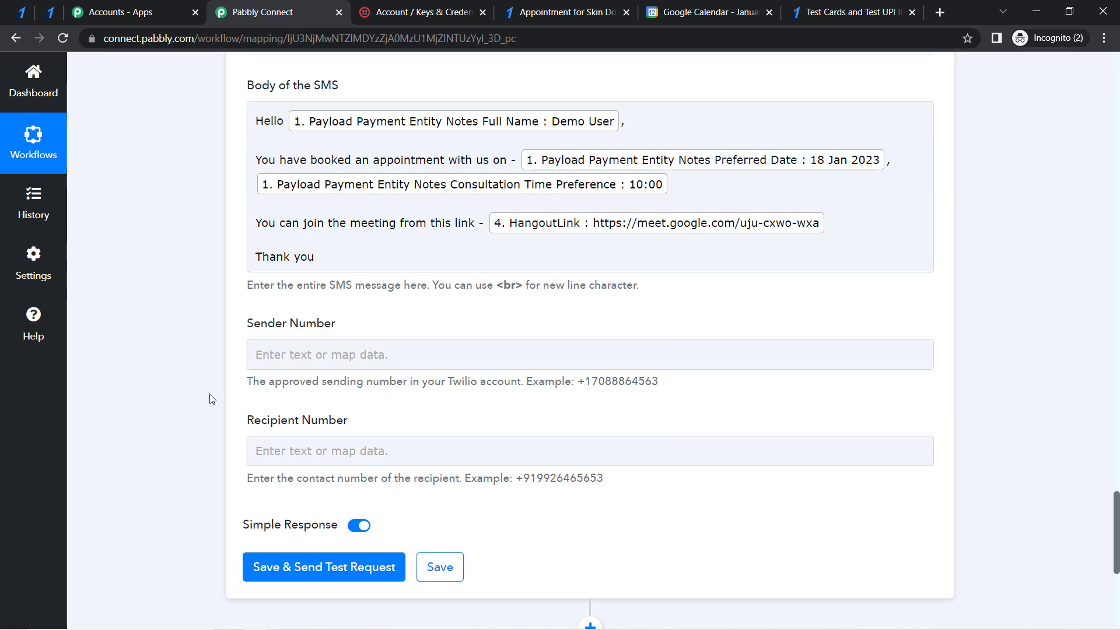
{"action": "left_click_drag", "start_coordinate": [1117, 506], "coordinate": [1117, 527]}
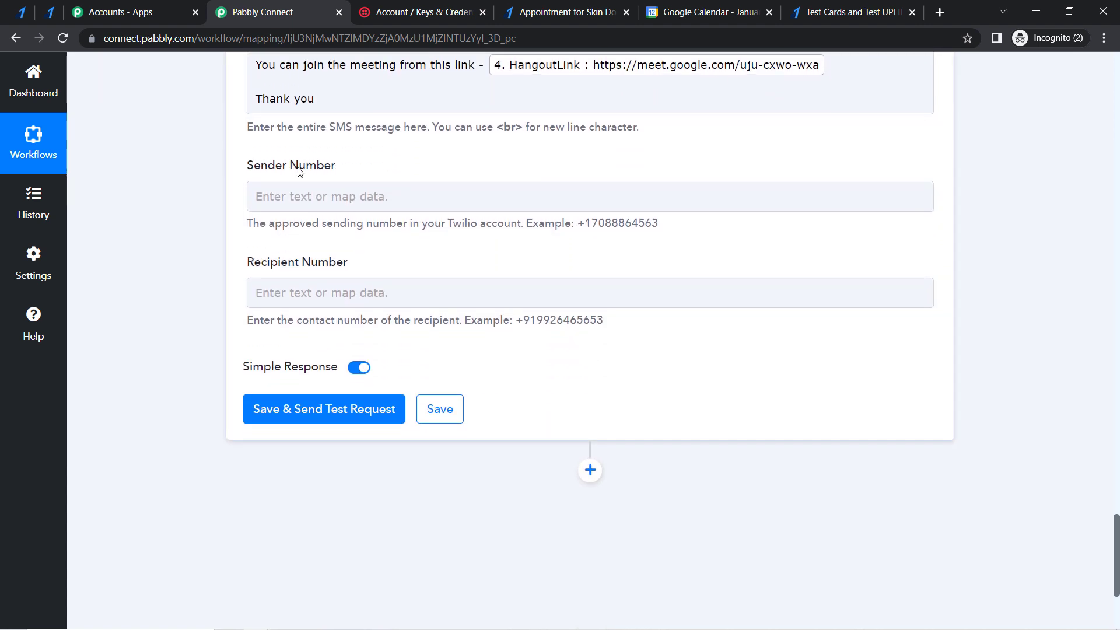
{"action": "left_click", "coordinate": [314, 295]}
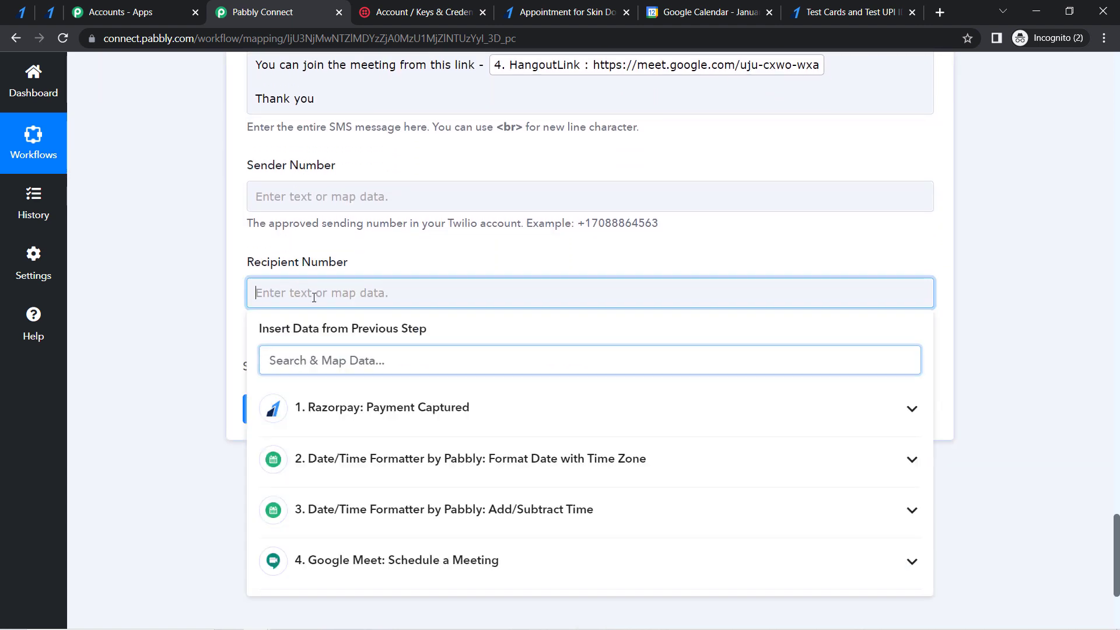
{"action": "left_click", "coordinate": [309, 402]}
{"action": "left_click_drag", "start_coordinate": [1115, 531], "coordinate": [1116, 557]}
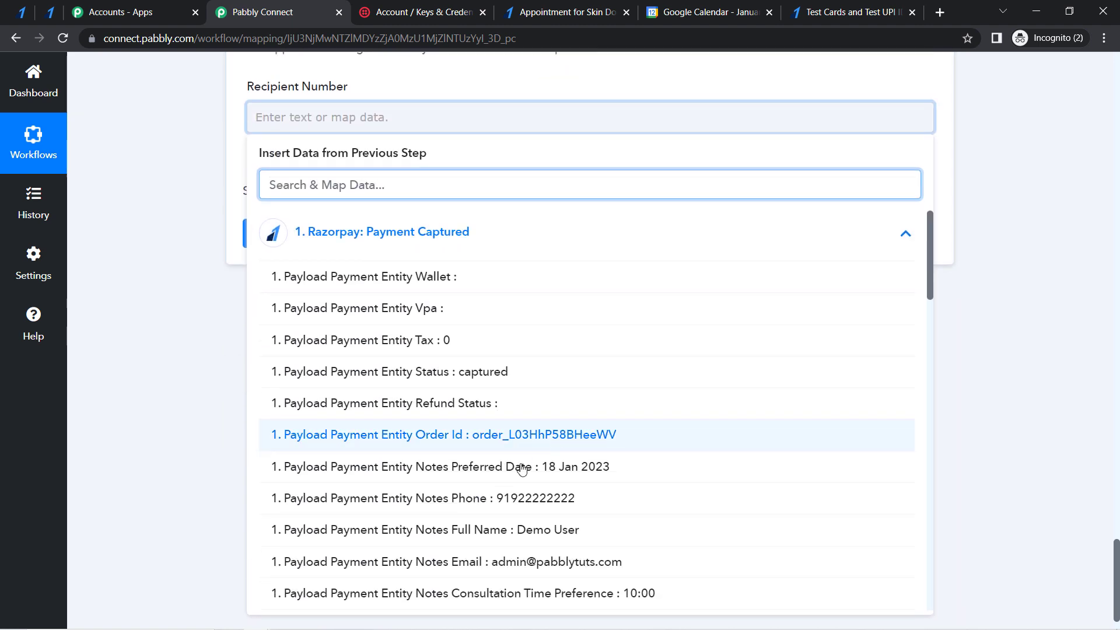
{"action": "left_click", "coordinate": [529, 506]}
{"action": "left_click", "coordinate": [122, 190]}
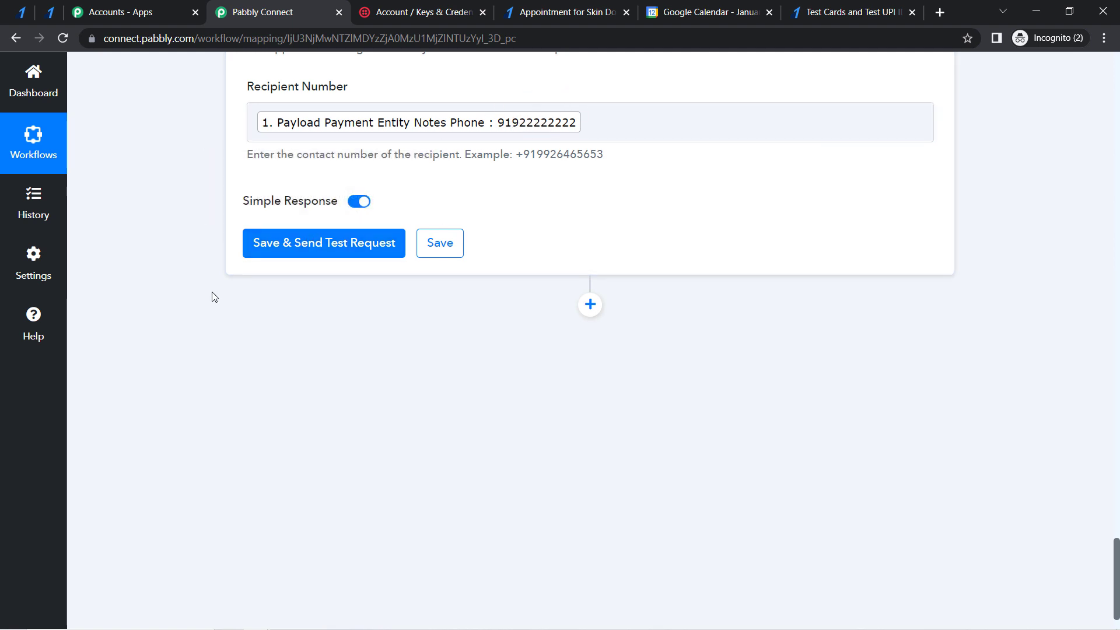
{"action": "scroll", "coordinate": [1107, 547], "scroll_direction": "up", "scroll_amount": 2}
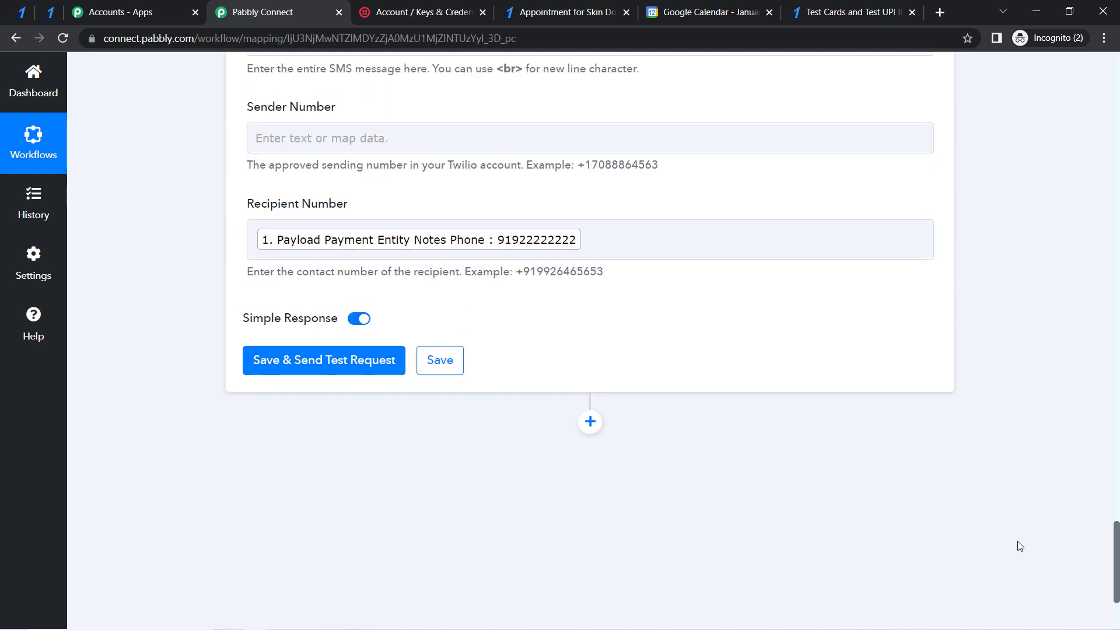
{"action": "left_click_drag", "start_coordinate": [516, 274], "coordinate": [611, 278]}
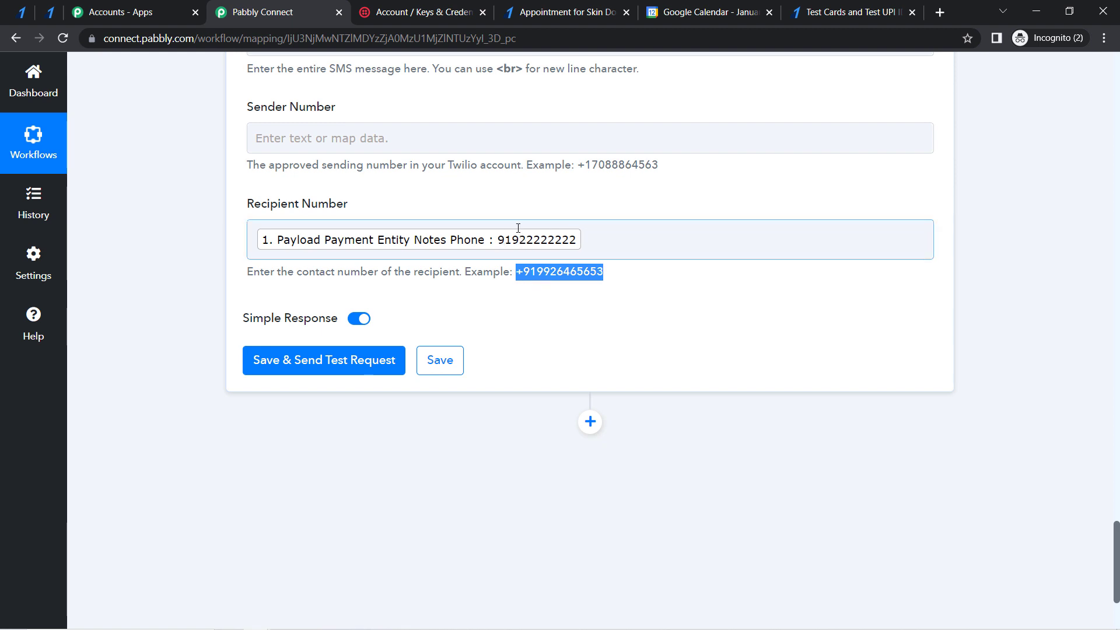
{"action": "left_click", "coordinate": [257, 243]}
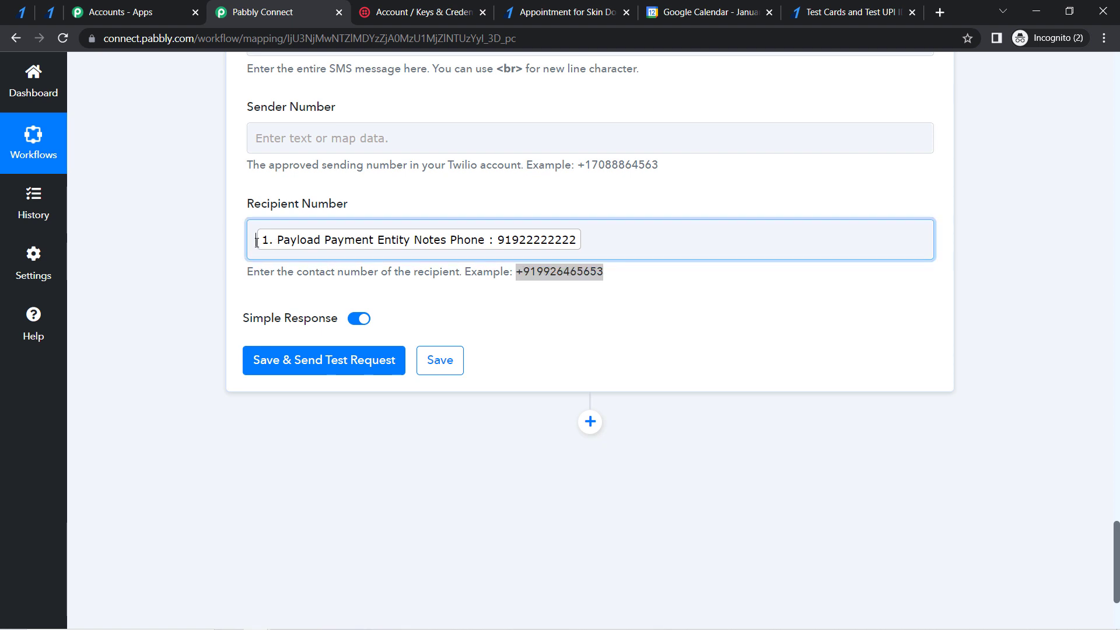
{"action": "type", "text": "+"}
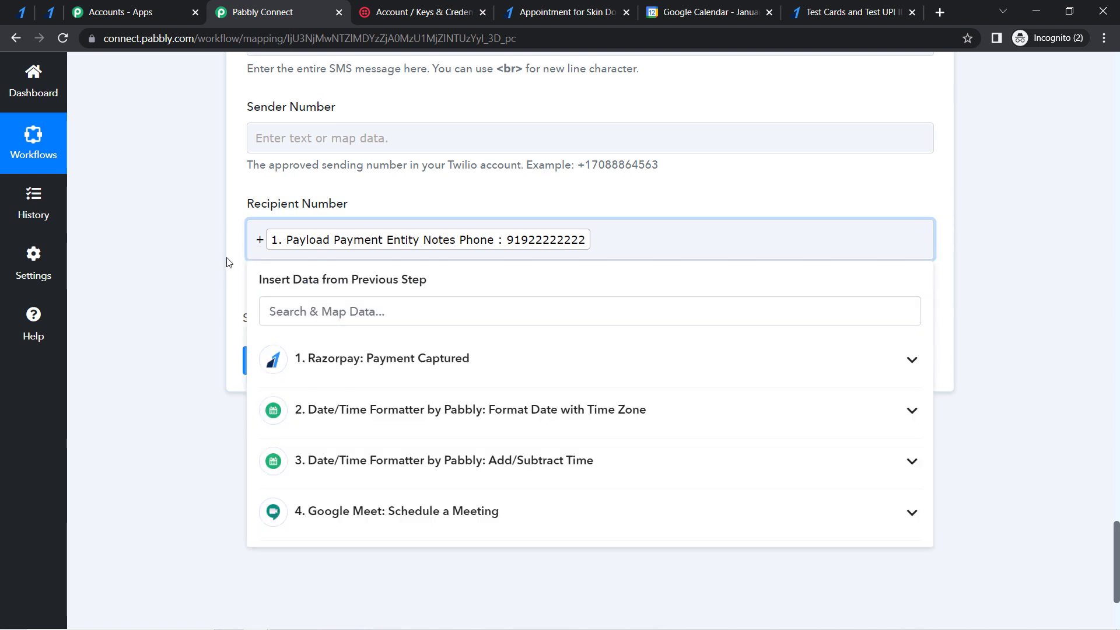
{"action": "left_click", "coordinate": [235, 257]}
{"action": "left_click_drag", "start_coordinate": [512, 272], "coordinate": [615, 278]}
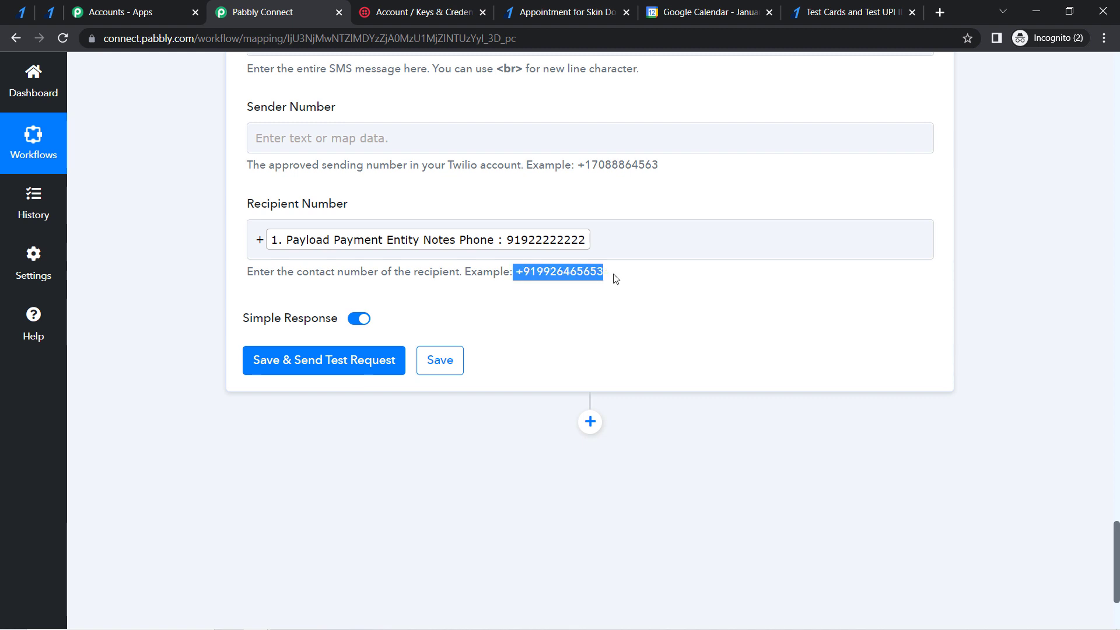
{"action": "left_click", "coordinate": [580, 274]}
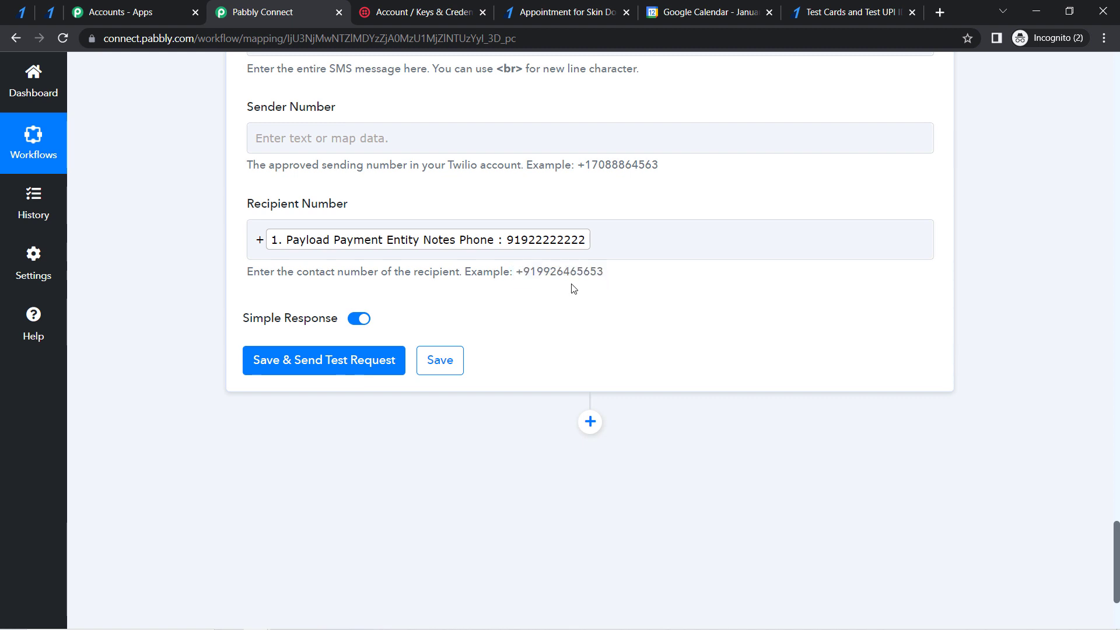
{"action": "double_click", "coordinate": [569, 272]}
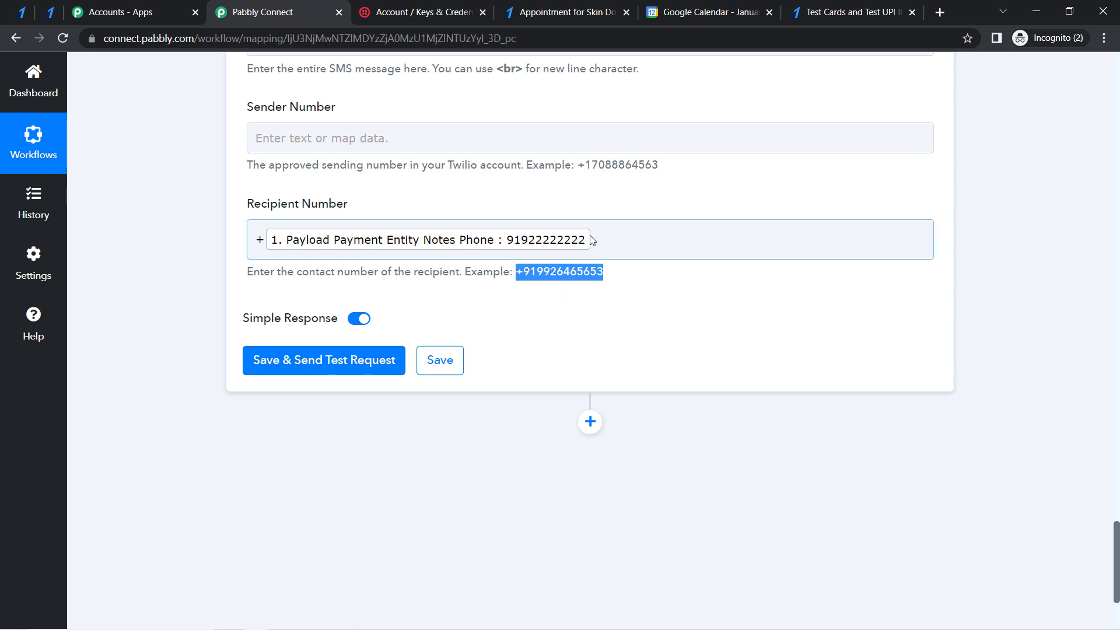
{"action": "left_click", "coordinate": [534, 276]}
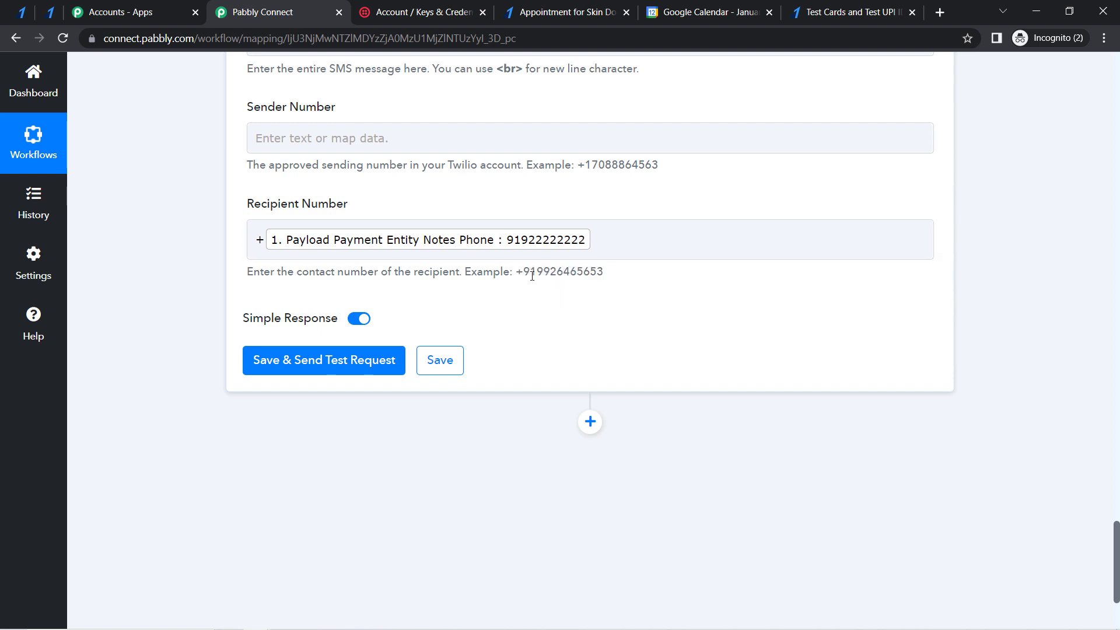
{"action": "left_click_drag", "start_coordinate": [517, 272], "coordinate": [607, 273]}
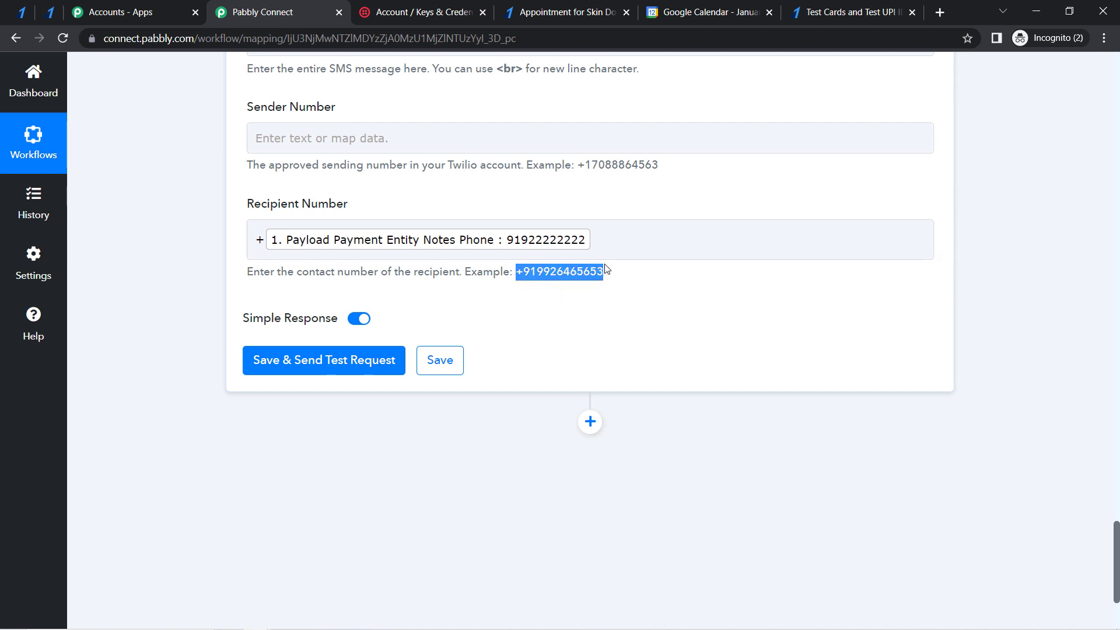
{"action": "left_click", "coordinate": [579, 280]}
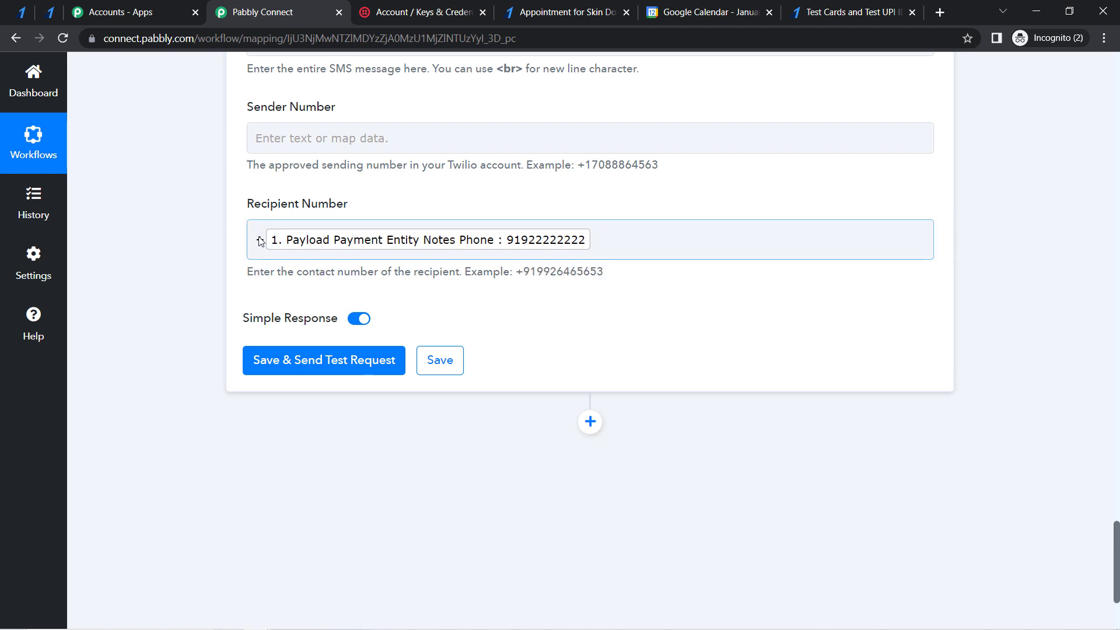
{"action": "left_click_drag", "start_coordinate": [258, 106], "coordinate": [351, 106]}
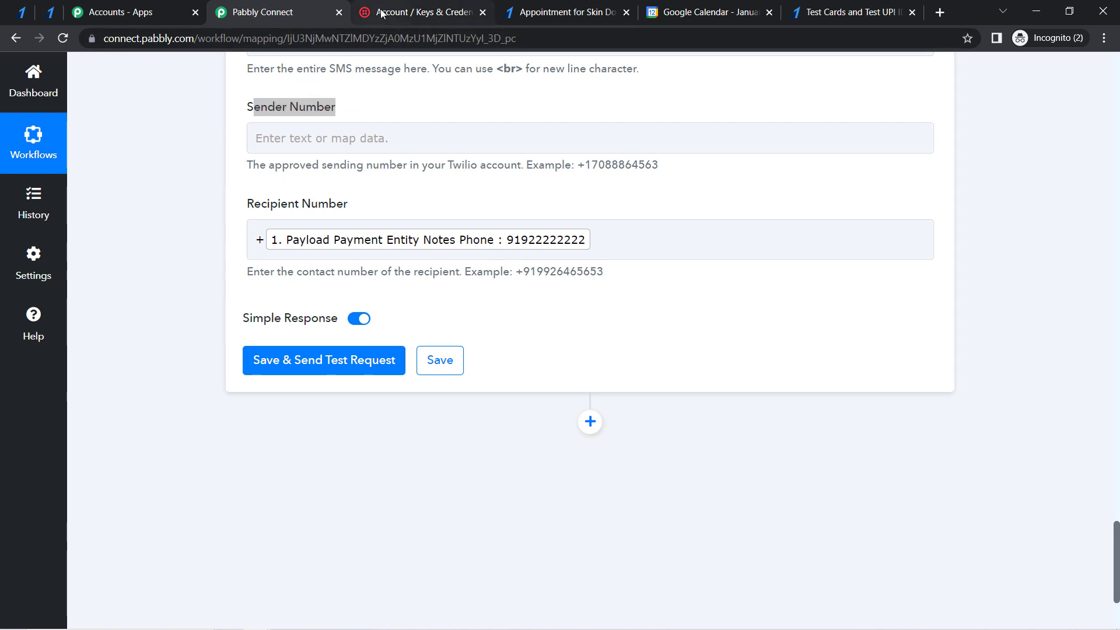
{"action": "left_click", "coordinate": [381, 13]}
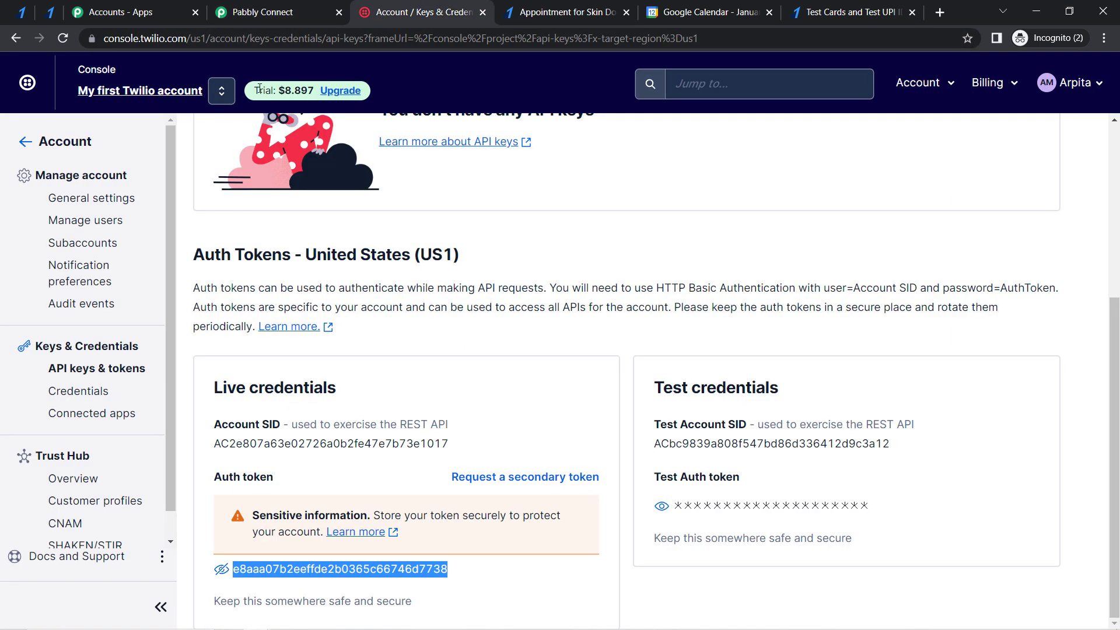
Copy My Twilio phone number from the Console home's Account Info for the Sender Number.
{"action": "left_click", "coordinate": [24, 144]}
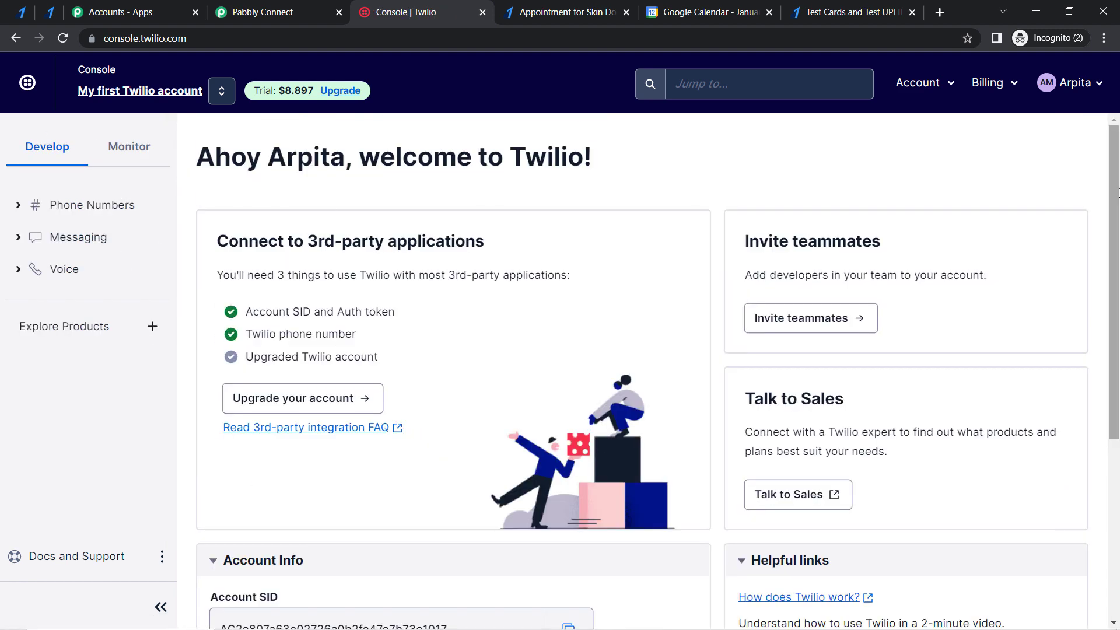
{"action": "scroll", "coordinate": [637, 447], "scroll_direction": "down", "scroll_amount": 5}
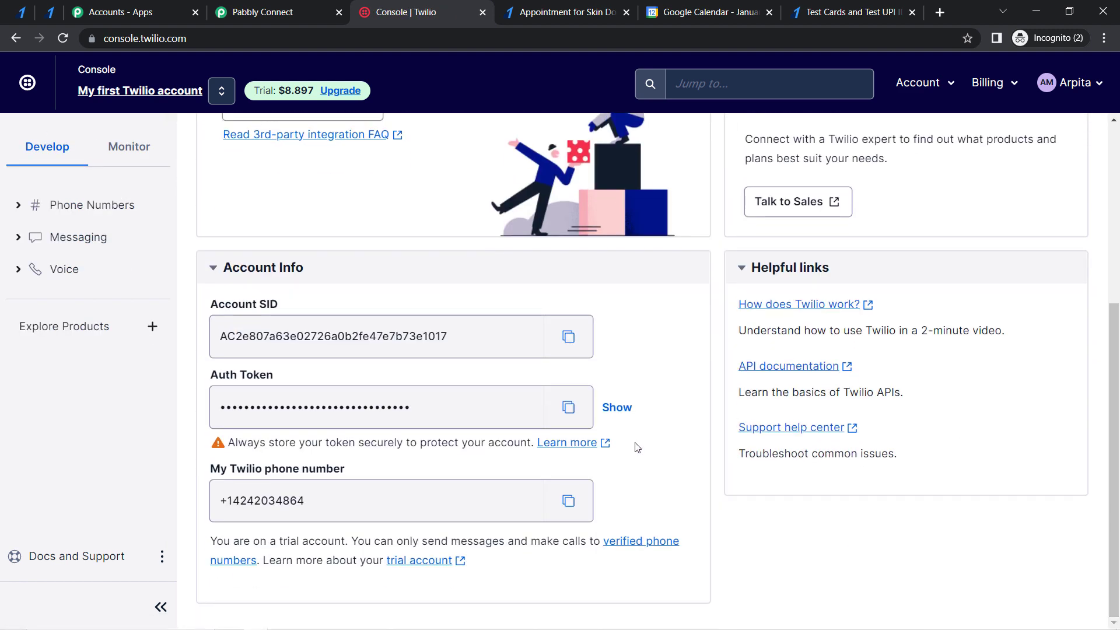
{"action": "left_click", "coordinate": [569, 500]}
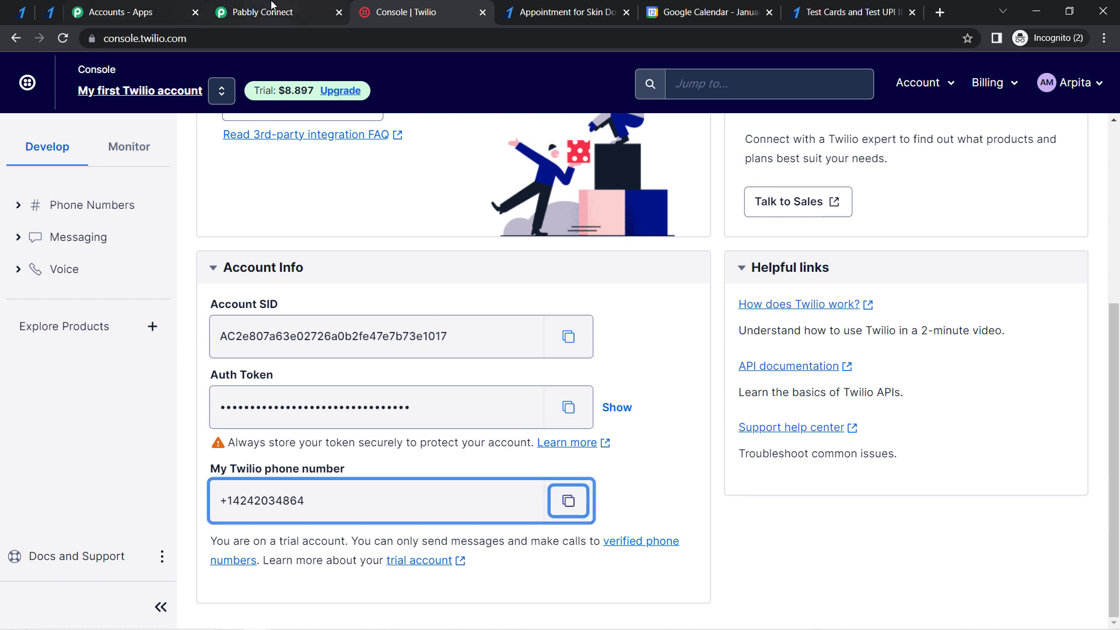
{"action": "left_click", "coordinate": [271, 6]}
{"action": "left_click", "coordinate": [309, 138]}
Paste the Twilio number as sender, replace the mapped recipient token with a number, then save and send a test.
{"action": "key", "text": "ctrl+v"}
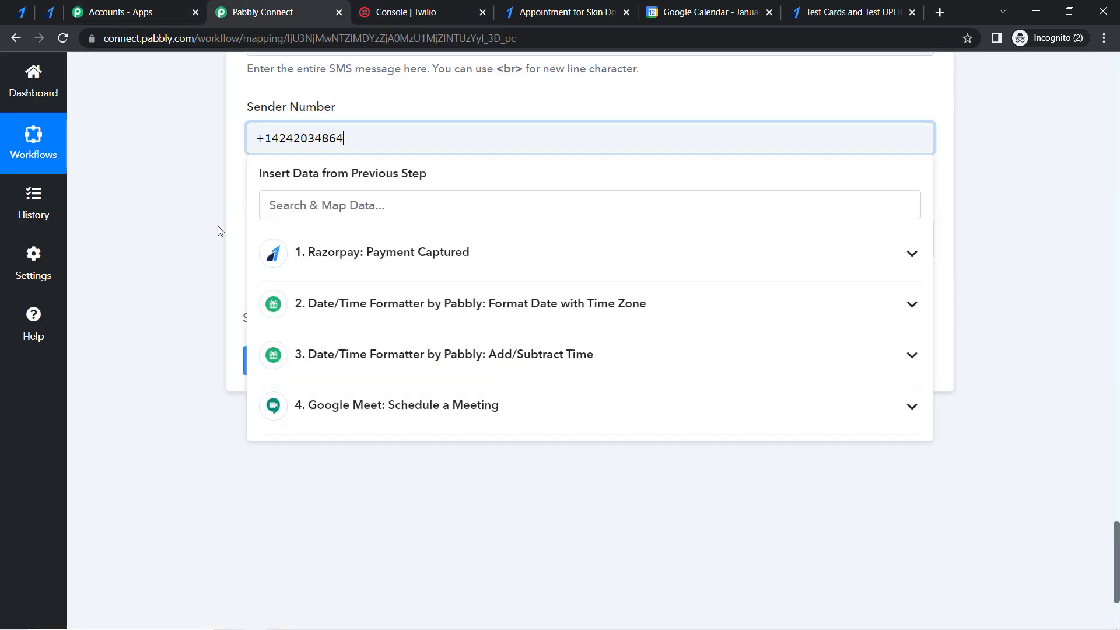
{"action": "left_click", "coordinate": [195, 261]}
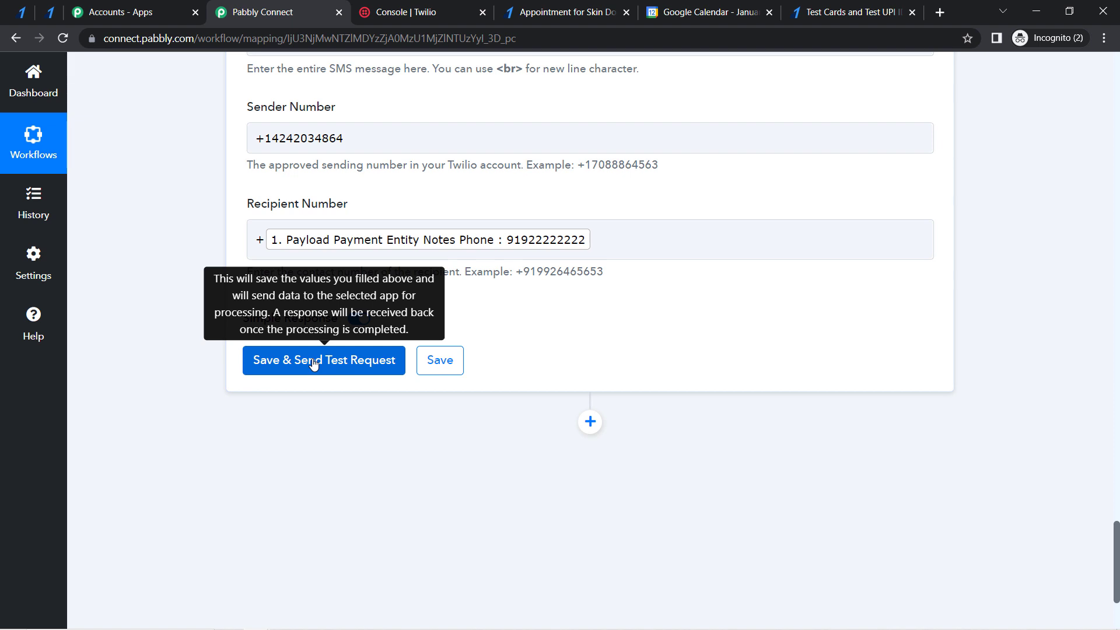
{"action": "left_click", "coordinate": [585, 251]}
{"action": "left_click", "coordinate": [596, 246]}
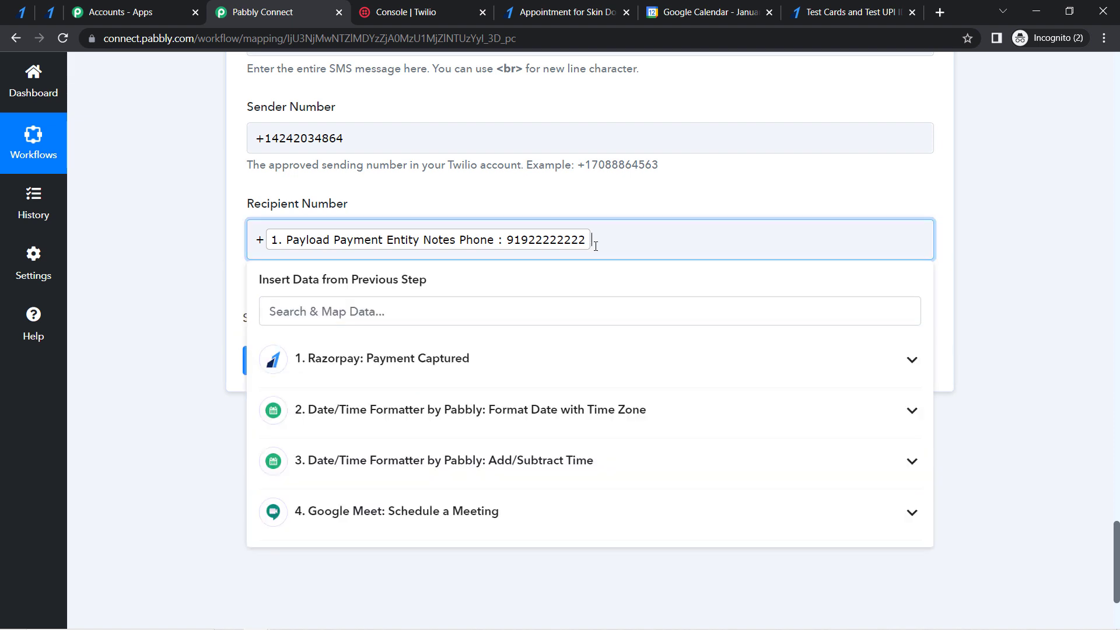
{"action": "key", "text": "BackSpace"}
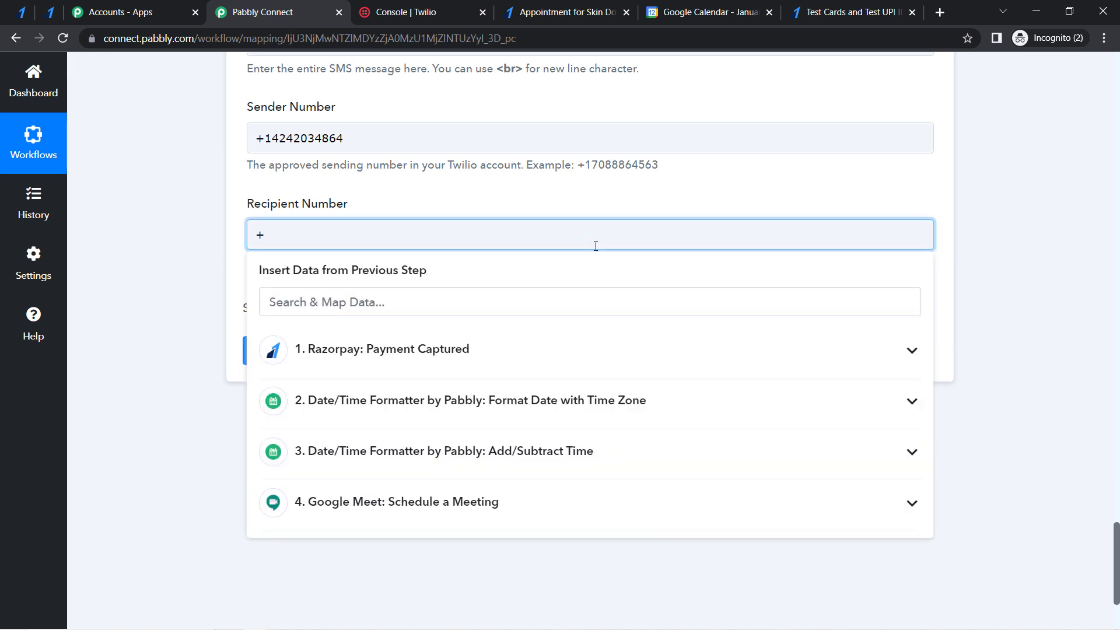
{"action": "key", "text": "ctrl+v"}
{"action": "scroll", "coordinate": [277, 205], "scroll_direction": "down", "scroll_amount": 3}
{"action": "left_click", "coordinate": [303, 180]}
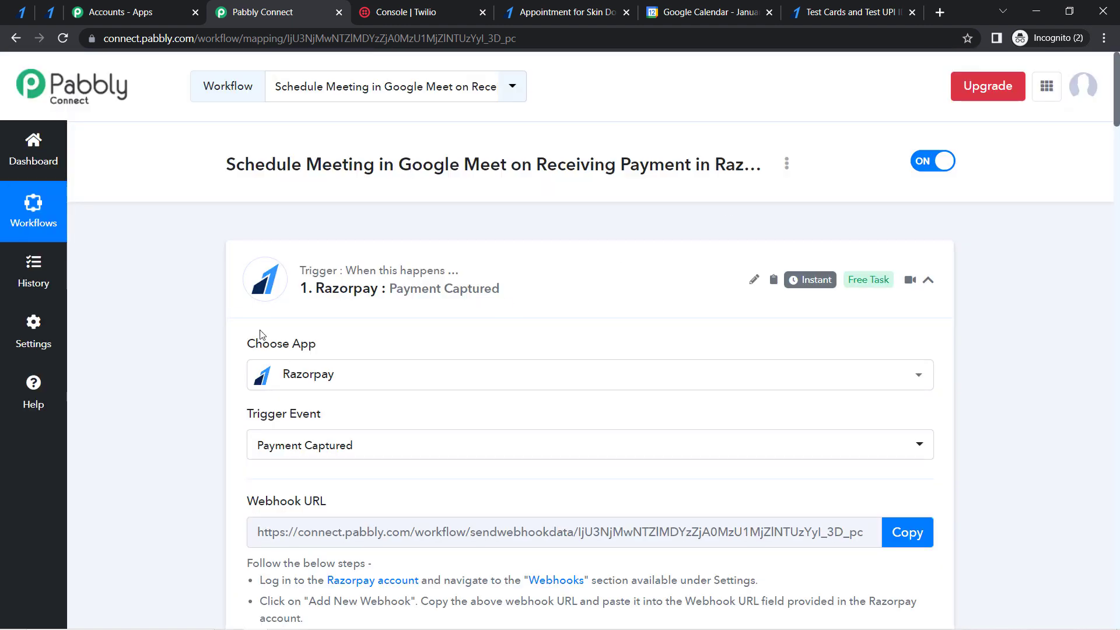
Collapse the Razorpay trigger, Google Meet and Twilio SMS step cards.
{"action": "left_click", "coordinate": [326, 307]}
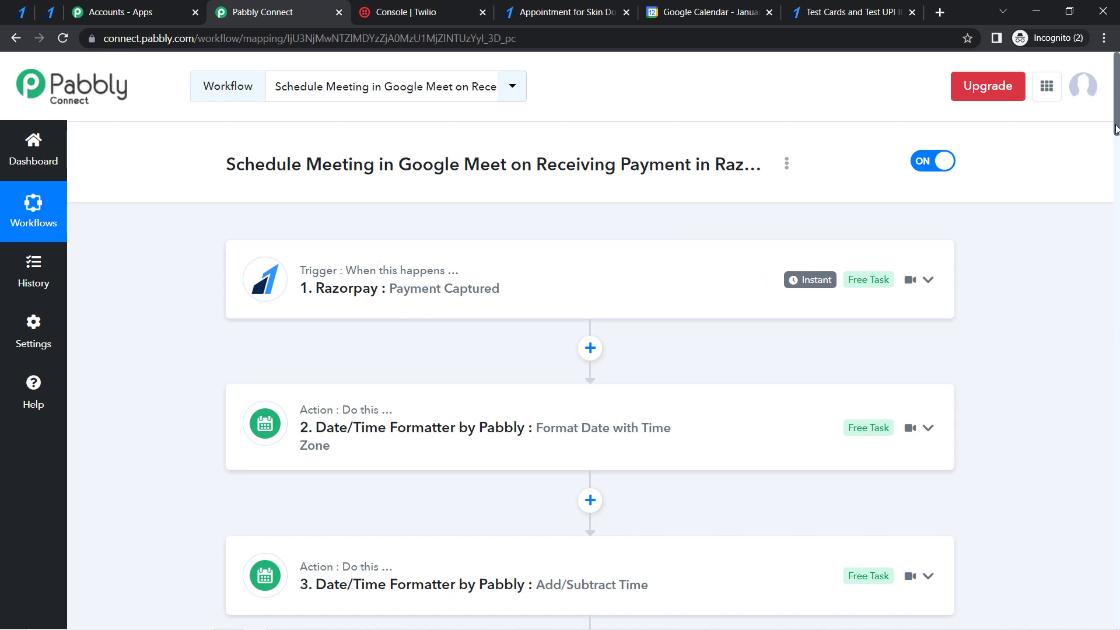
{"action": "scroll", "coordinate": [1114, 161], "scroll_direction": "down", "scroll_amount": 3}
{"action": "scroll", "coordinate": [1114, 161], "scroll_direction": "down", "scroll_amount": 3}
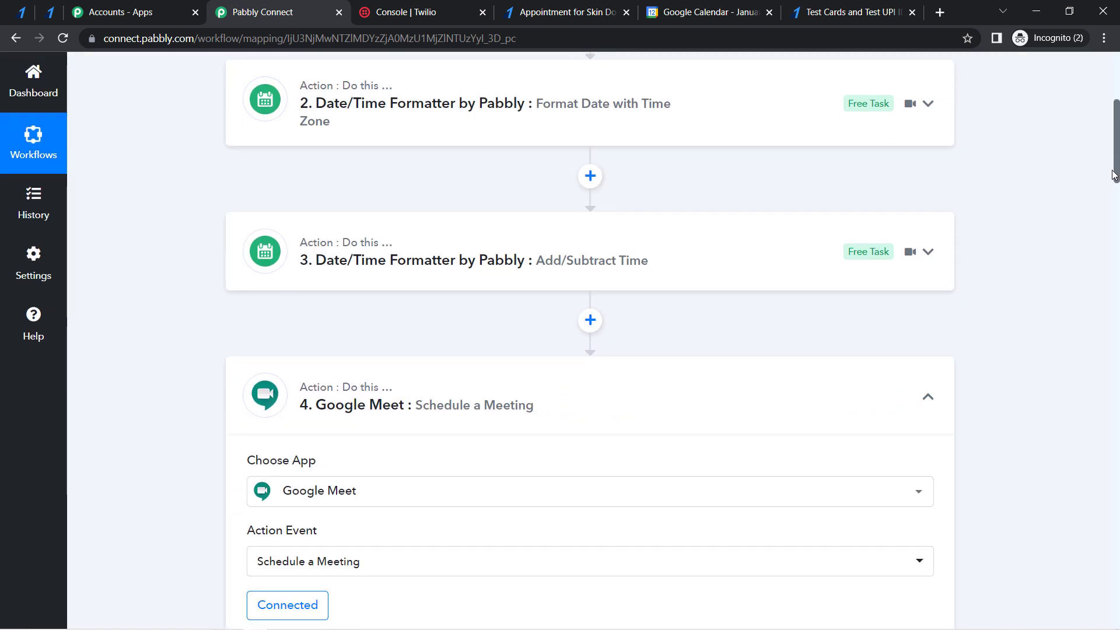
{"action": "left_click", "coordinate": [420, 413]}
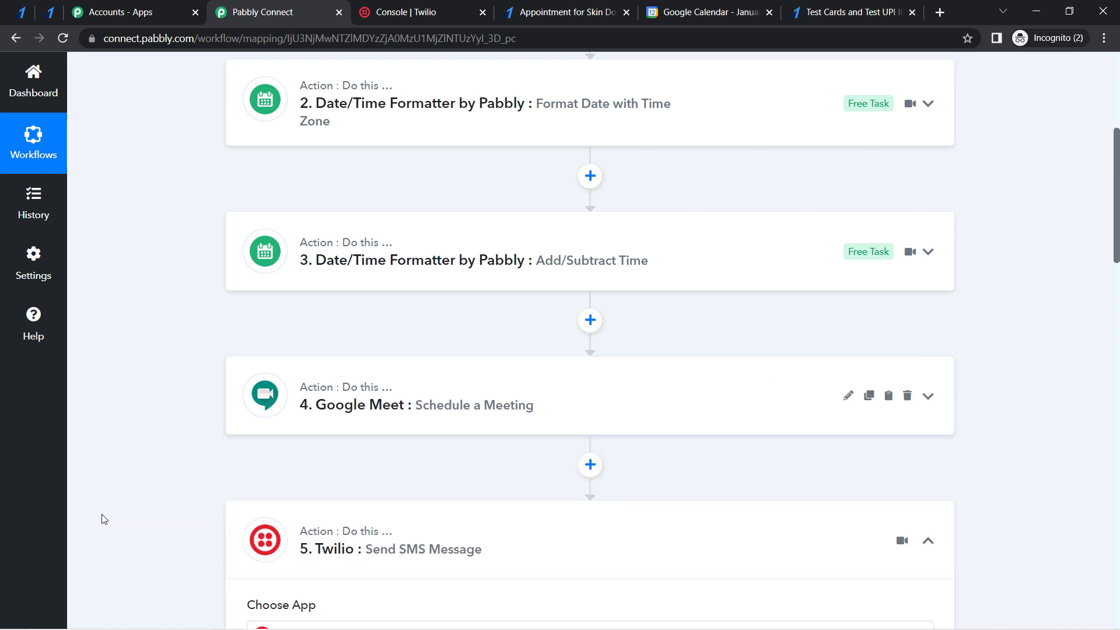
{"action": "left_click", "coordinate": [321, 549]}
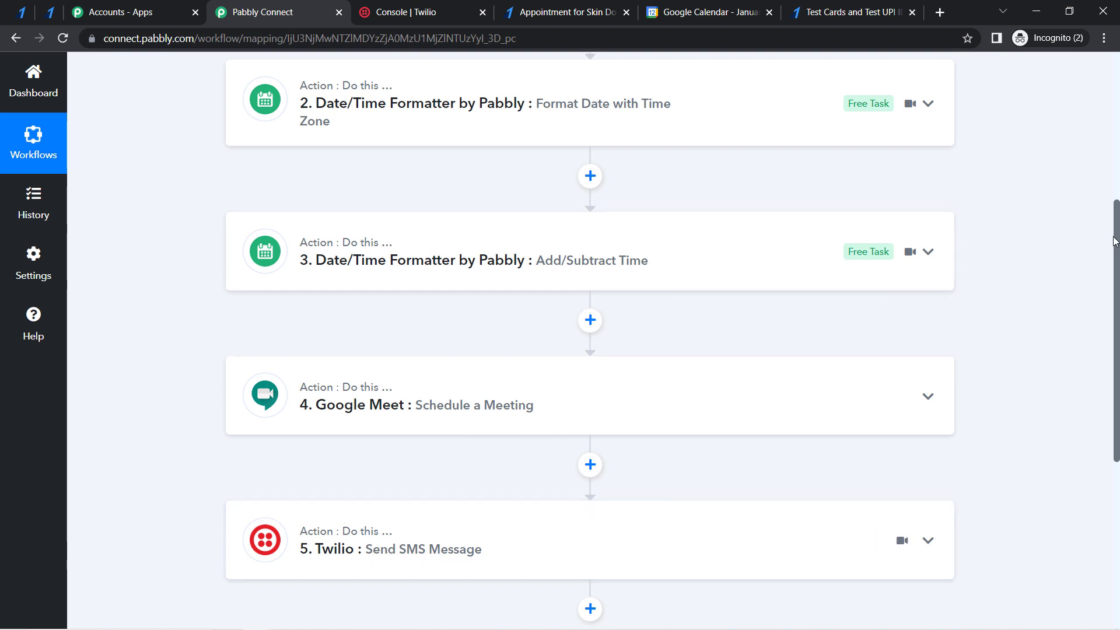
{"action": "scroll", "coordinate": [1116, 235], "scroll_direction": "up", "scroll_amount": 4}
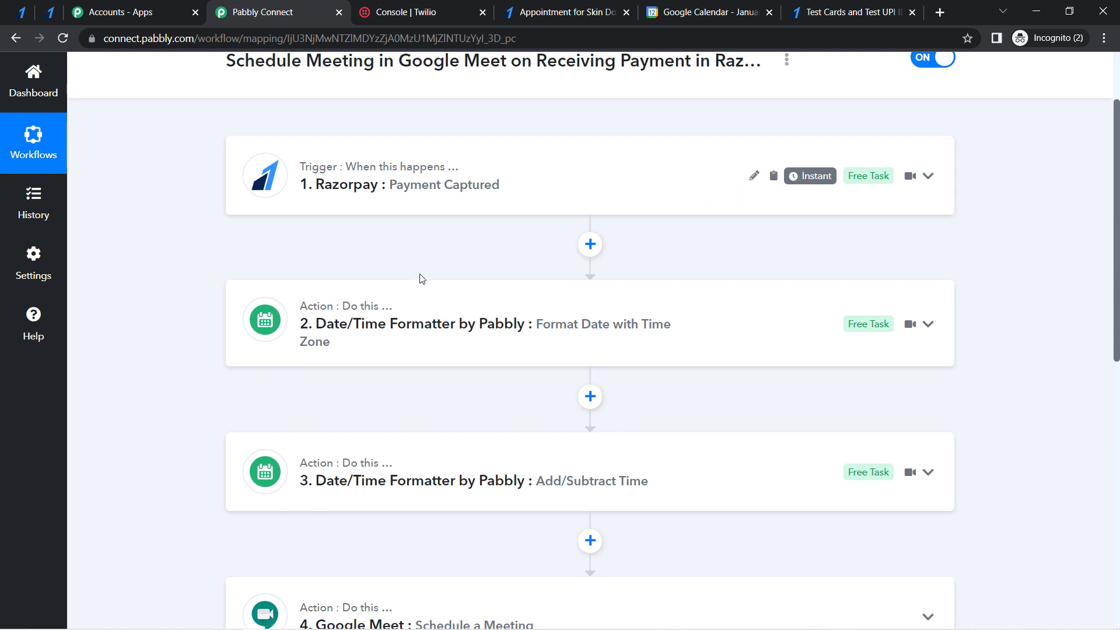
{"action": "left_click_drag", "start_coordinate": [1117, 331], "coordinate": [1117, 274]}
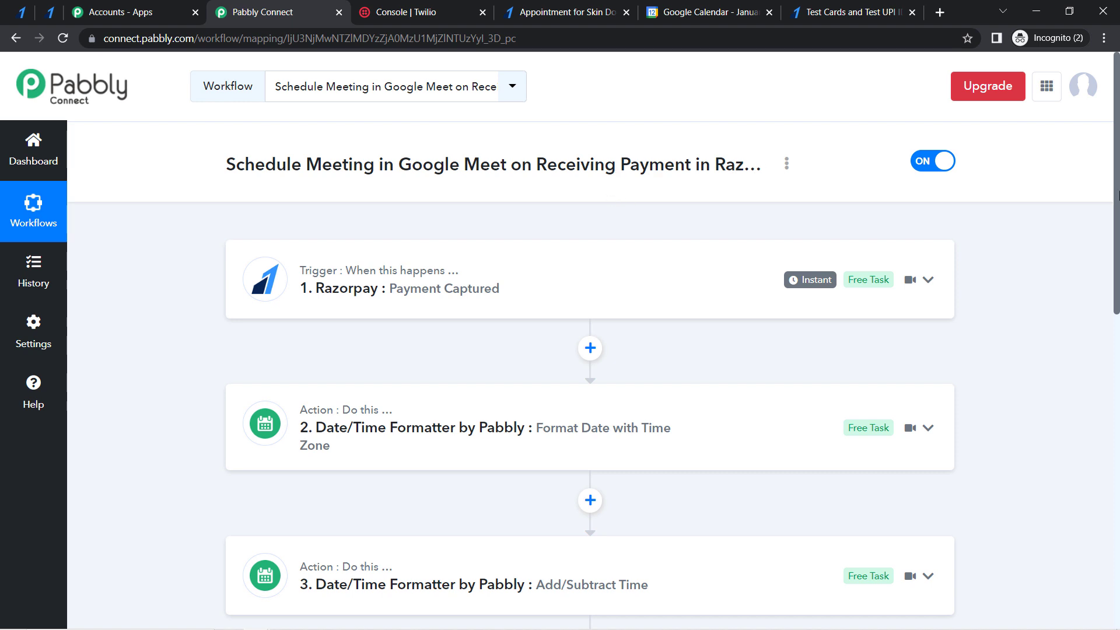
{"action": "mouse_move", "coordinate": [1116, 186]}
{"action": "left_mouse_down"}
{"action": "mouse_move", "coordinate": [1116, 306]}
{"action": "mouse_move", "coordinate": [1116, 200]}
{"action": "left_mouse_up"}
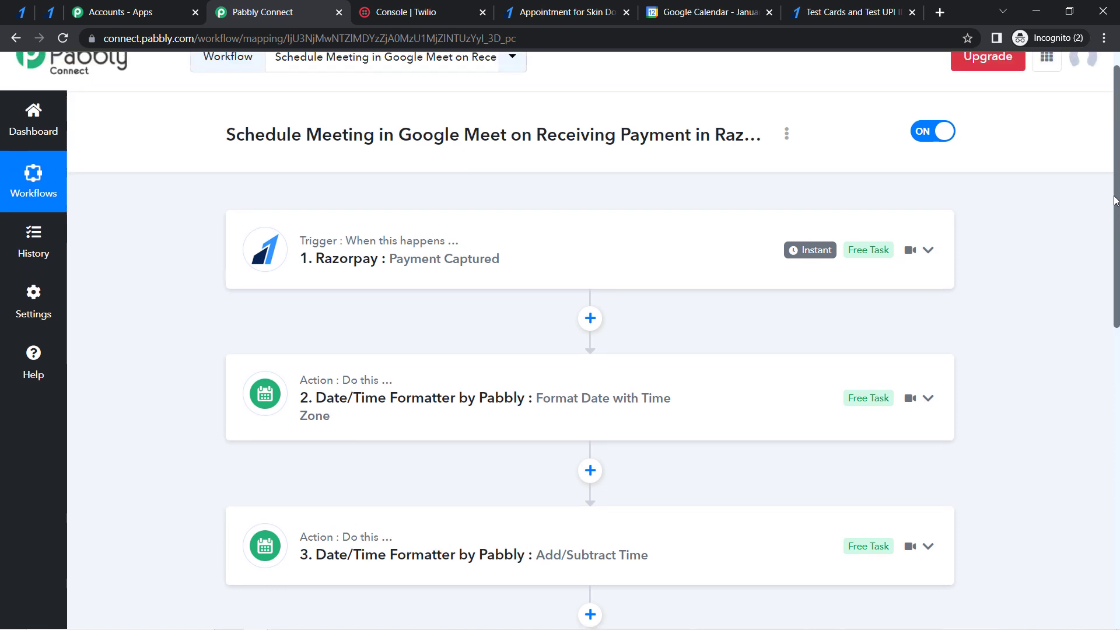
Generate the workflow's share link from its options menu and select the URL.
{"action": "left_click", "coordinate": [787, 135]}
{"action": "left_click", "coordinate": [680, 214]}
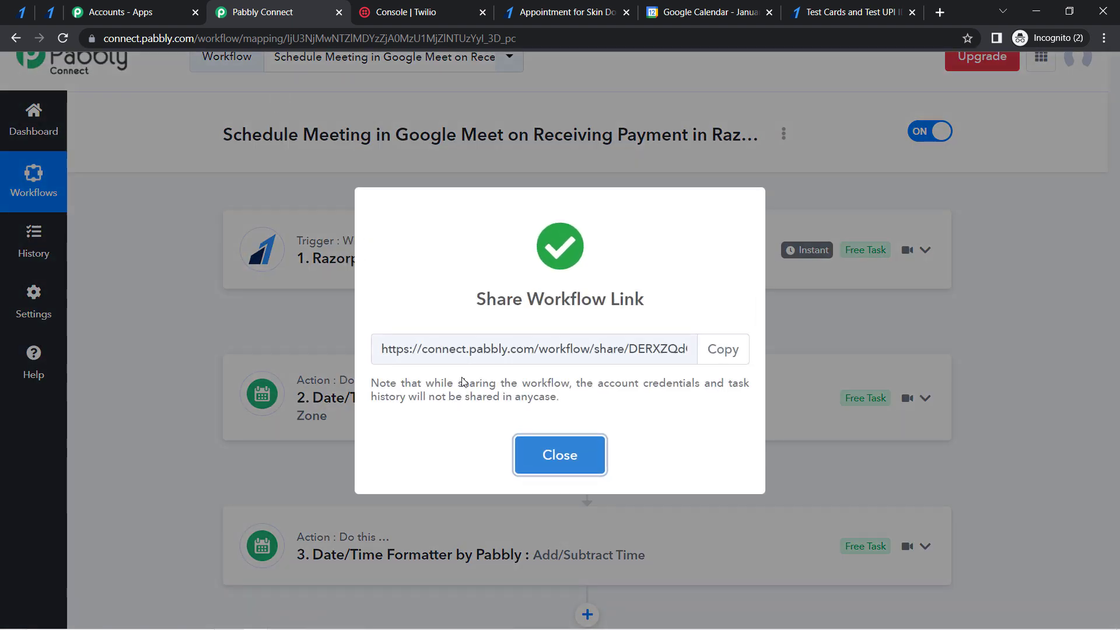
{"action": "left_click", "coordinate": [512, 335]}
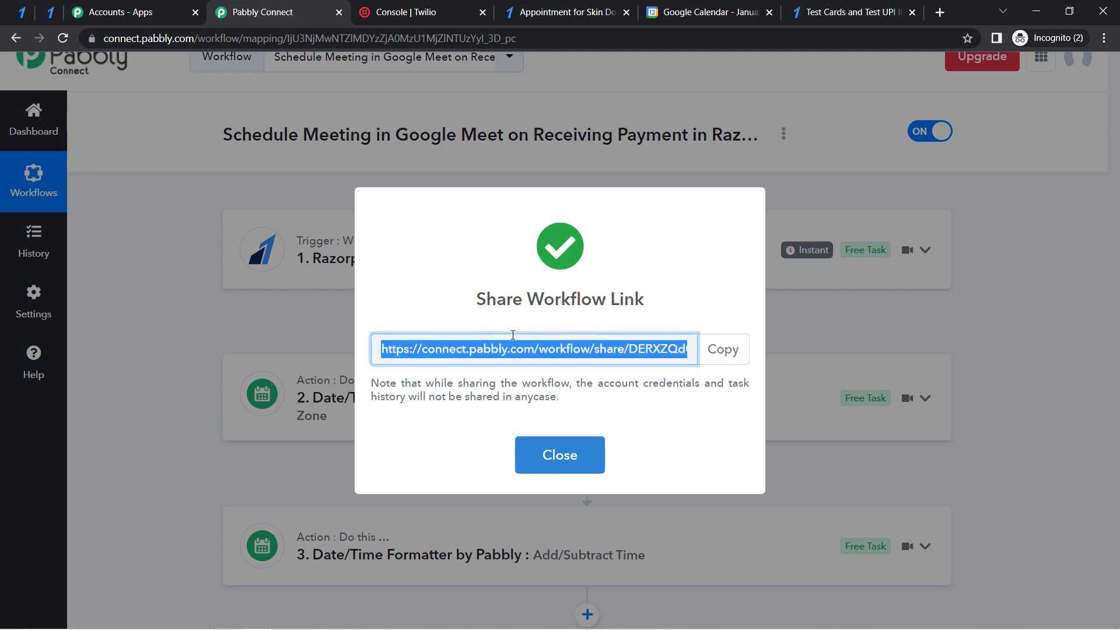